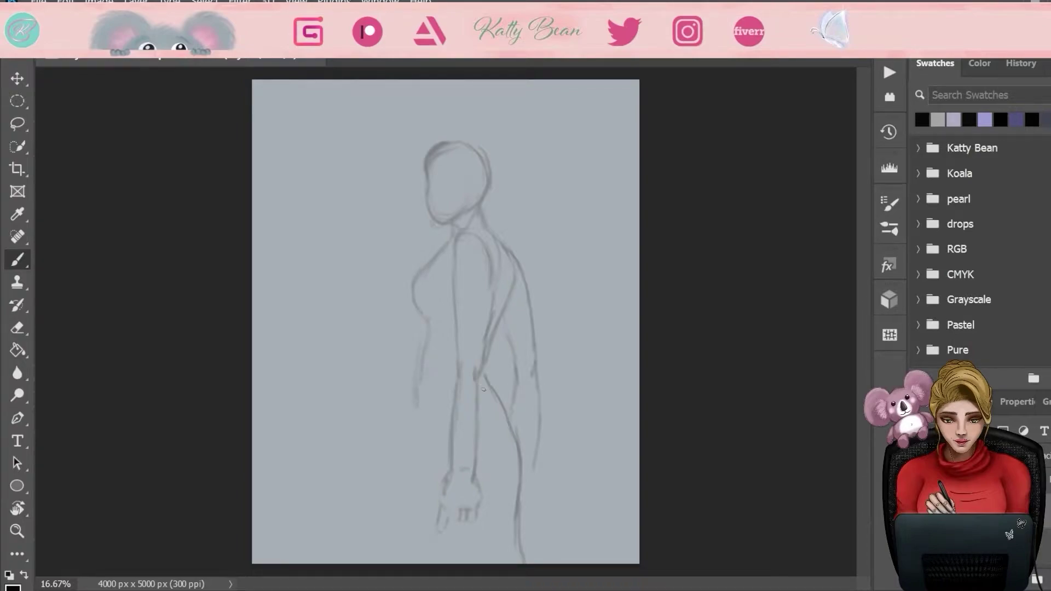
# - Sketch the figure's chest, belly, hip and leg outlines down to the canvas's lower edge
pyautogui.moveTo(466, 534); pyautogui.dragTo(475, 562)
pyautogui.moveTo(425, 503); pyautogui.dragTo(404, 559)
pyautogui.moveTo(427, 324); pyautogui.dragTo(402, 403)
pyautogui.press('e')
pyautogui.press('b')
pyautogui.moveTo(416, 350)
pyautogui.mouseDown()
pyautogui.moveTo(405, 398)
pyautogui.moveTo(408, 389)
pyautogui.mouseUp()
pyautogui.moveTo(445, 249); pyautogui.dragTo(412, 351)
# - Lasso the head sketch, shift it slightly upward and clear the selection
pyautogui.press('l')
pyautogui.moveTo(452, 234); pyautogui.dragTo(457, 222)
pyautogui.press('v')
pyautogui.hotkey('ctrl', 'd')
# - Sketch shoulder-length parted hair around the head, falling behind the neck
pyautogui.press('b')
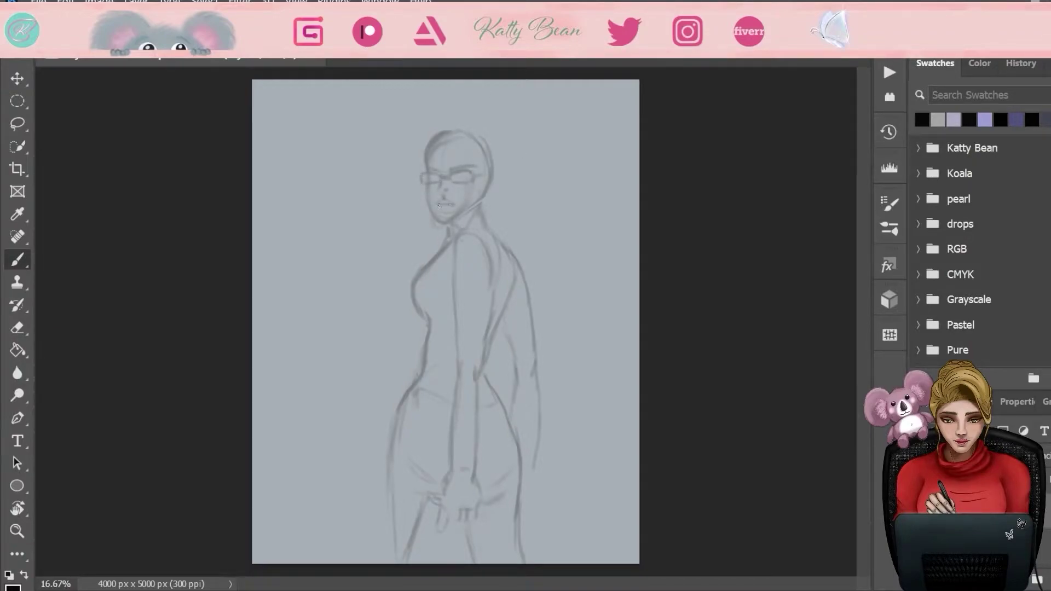
pyautogui.moveTo(459, 154); pyautogui.dragTo(501, 165)
pyautogui.moveTo(454, 125)
pyautogui.mouseDown()
pyautogui.moveTo(485, 144)
pyautogui.moveTo(517, 208)
pyautogui.moveTo(468, 226)
pyautogui.moveTo(448, 278)
pyautogui.mouseUp()
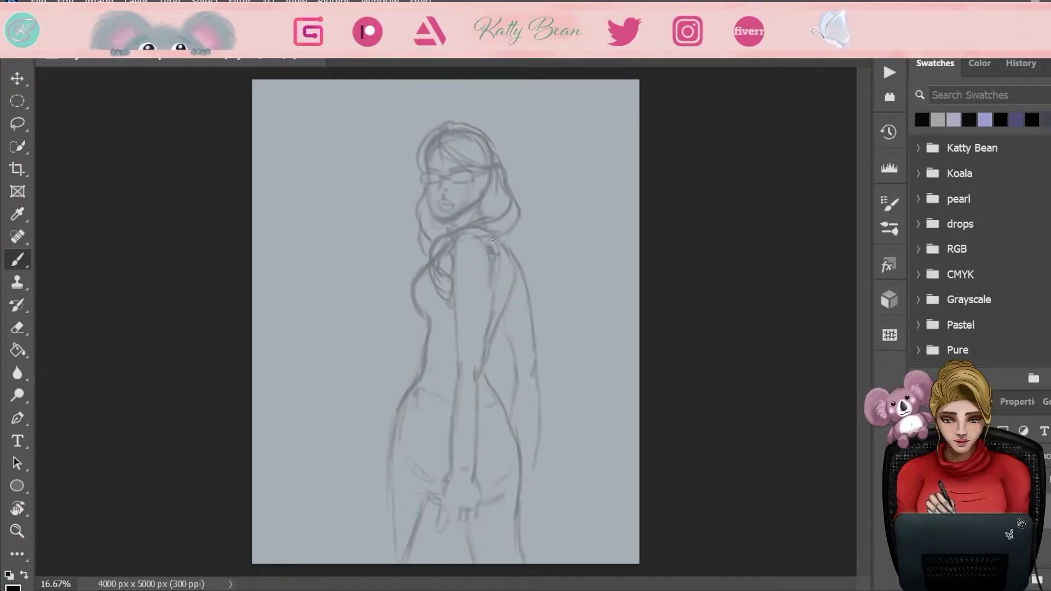
# - Sketch the near arm's puffed sleeve from the shoulder down to its cuff above the elbow
pyautogui.moveTo(482, 230); pyautogui.dragTo(450, 277)
pyautogui.moveTo(453, 265); pyautogui.dragTo(445, 314)
pyautogui.moveTo(497, 256); pyautogui.dragTo(483, 321)
pyautogui.moveTo(454, 304); pyautogui.dragTo(484, 295)
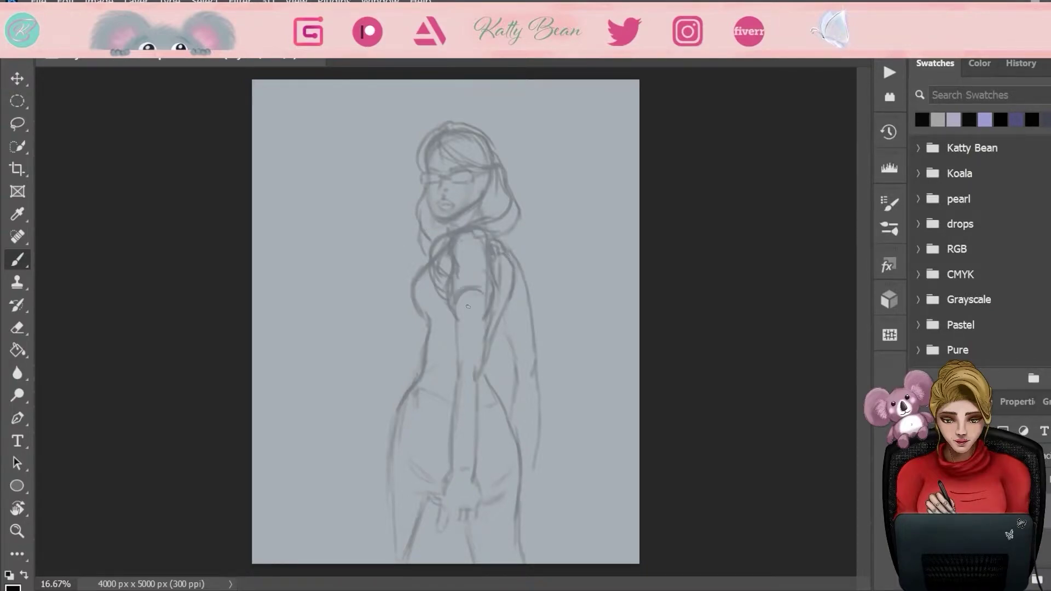
# - Sketch the large bow at the back of the waist, its front loop and the trailing ribbons over the skirt
pyautogui.moveTo(492, 359); pyautogui.dragTo(535, 397)
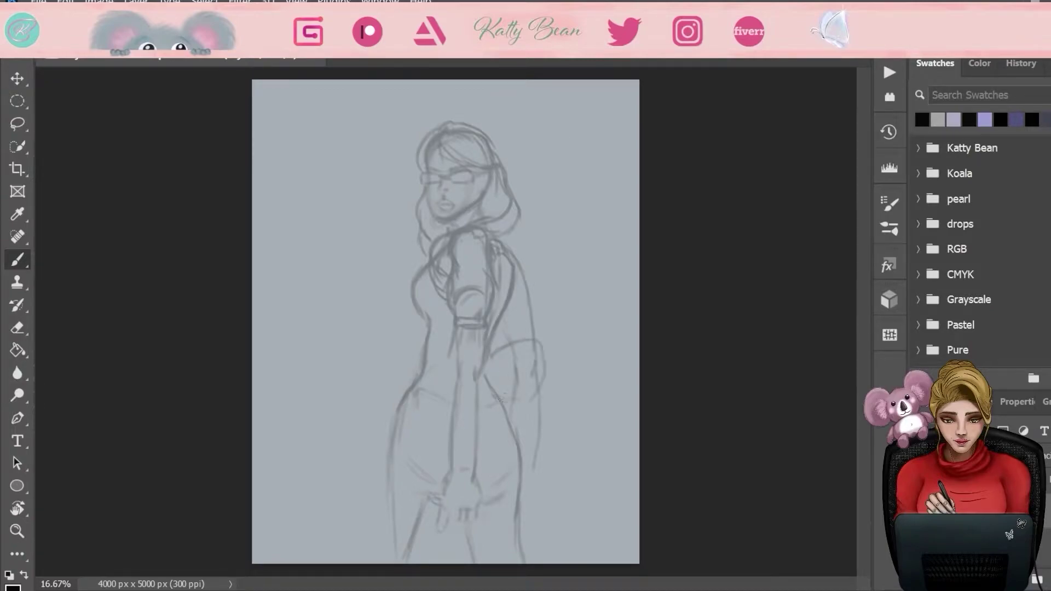
pyautogui.moveTo(546, 345); pyautogui.dragTo(487, 401)
pyautogui.moveTo(449, 345)
pyautogui.mouseDown()
pyautogui.moveTo(484, 401)
pyautogui.moveTo(432, 407)
pyautogui.mouseUp()
pyautogui.moveTo(512, 405); pyautogui.dragTo(539, 468)
pyautogui.moveTo(523, 438)
pyautogui.mouseDown()
pyautogui.moveTo(547, 511)
pyautogui.moveTo(569, 534)
pyautogui.mouseUp()
pyautogui.moveTo(444, 416); pyautogui.dragTo(486, 429)
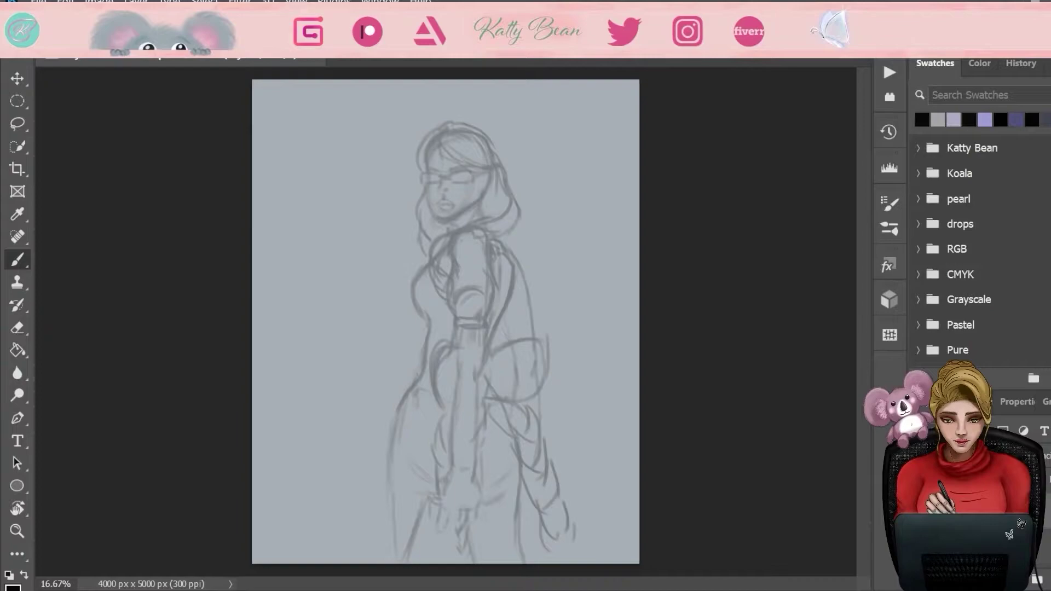
# - Refine the hair strands beside the face and sketch the far arm's puffed sleeve with its cuff
pyautogui.moveTo(478, 165); pyautogui.dragTo(485, 190)
pyautogui.press('e')
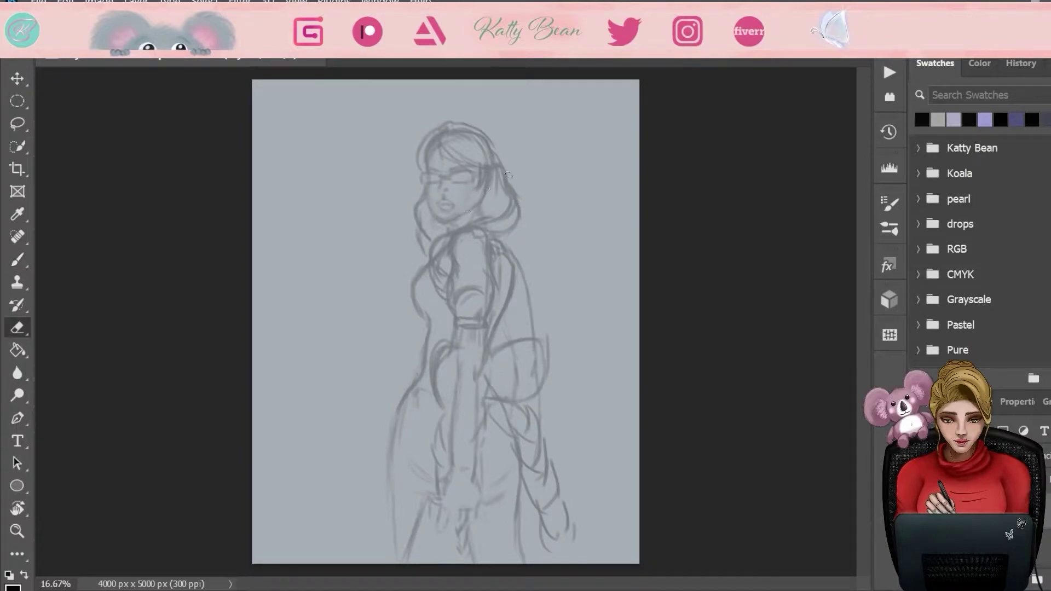
pyautogui.press('b')
pyautogui.moveTo(521, 247); pyautogui.dragTo(539, 322)
pyautogui.moveTo(507, 330); pyautogui.dragTo(535, 327)
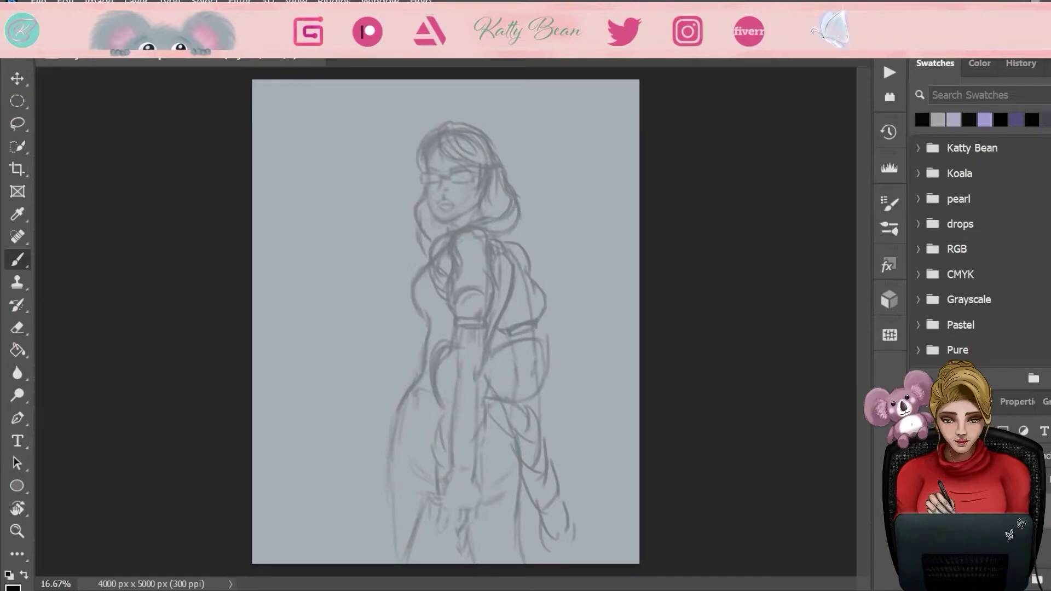
# - Sketch the gathered folds down the front of the skirt
pyautogui.moveTo(424, 380); pyautogui.dragTo(408, 415)
pyautogui.moveTo(404, 429)
pyautogui.mouseDown()
pyautogui.moveTo(383, 512)
pyautogui.moveTo(394, 561)
pyautogui.mouseUp()
pyautogui.moveTo(426, 440); pyautogui.dragTo(413, 515)
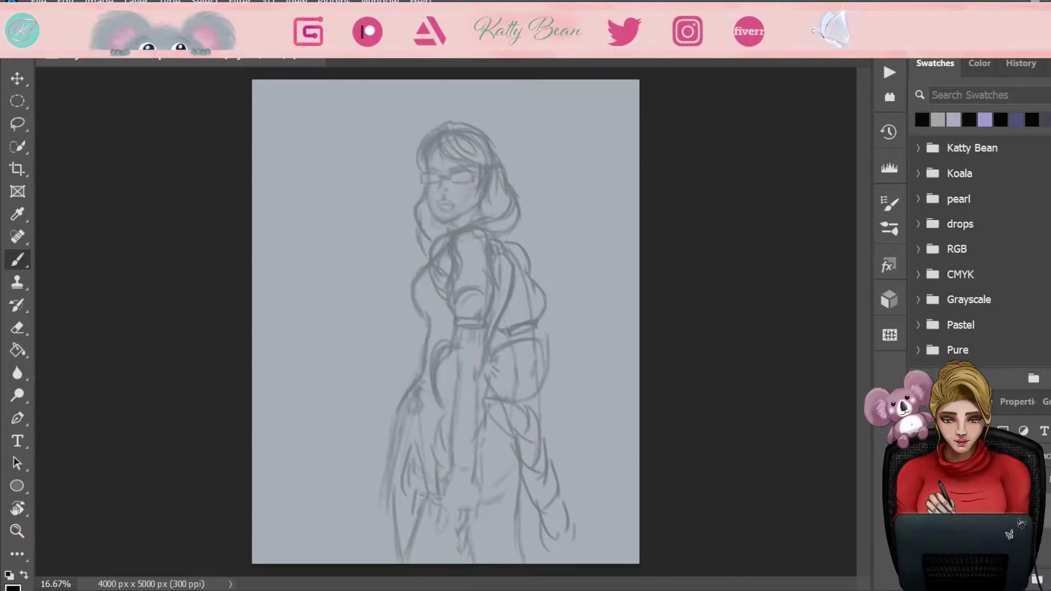
pyautogui.moveTo(408, 487); pyautogui.dragTo(400, 536)
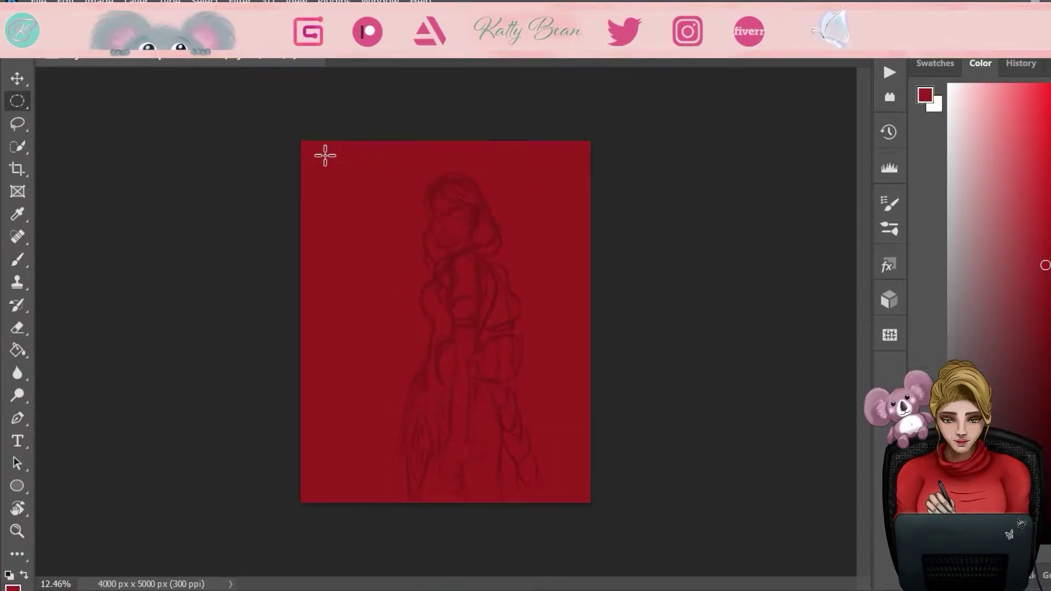
# - Cut the red fill to a large circle behind the figure, nearly as wide as the canvas, on dark grey
pyautogui.moveTo(324, 152); pyautogui.dragTo(586, 456)
pyautogui.hotkey('ctrl', ';')
pyautogui.hotkey('ctrl', 'shift', 'i')
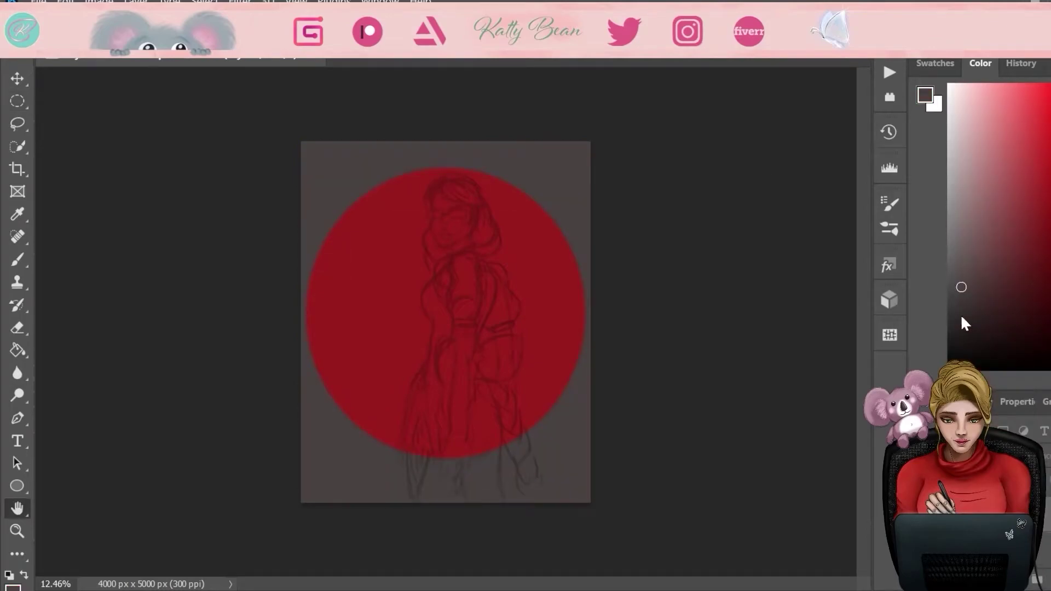
# - Texture the red moon with dark patches on one side and mottled pale pink highlights along the opposite edge
pyautogui.press('b')
pyautogui.moveTo(514, 254)
pyautogui.mouseDown()
pyautogui.moveTo(537, 259)
pyautogui.moveTo(507, 408)
pyautogui.mouseUp()
pyautogui.click(975, 87)
pyautogui.moveTo(465, 172)
pyautogui.mouseDown()
pyautogui.moveTo(385, 228)
pyautogui.moveTo(324, 368)
pyautogui.moveTo(329, 323)
pyautogui.moveTo(375, 272)
pyautogui.mouseUp()
pyautogui.keyDown('alt'); pyautogui.click(376, 272); pyautogui.keyUp('alt')
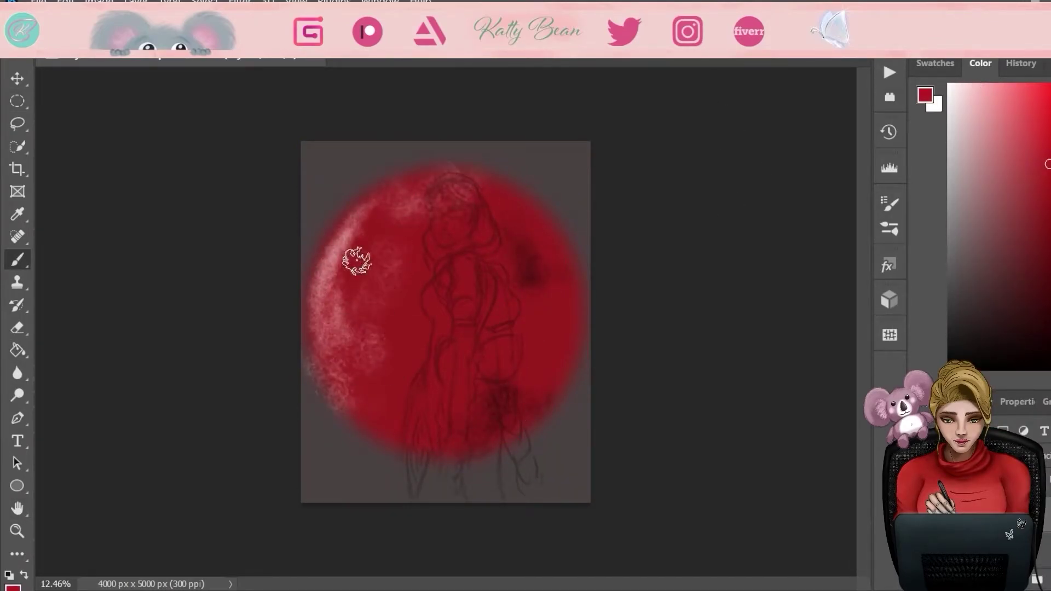
# - Add more dark and pink mottling across the moon and paint a bright crescent rim along its lit edge
pyautogui.moveTo(405, 416); pyautogui.dragTo(558, 260)
pyautogui.click(1016, 160)
pyautogui.moveTo(459, 240)
pyautogui.mouseDown()
pyautogui.moveTo(403, 300)
pyautogui.moveTo(408, 372)
pyautogui.mouseUp()
pyautogui.press('e')
pyautogui.press('b')
pyautogui.keyDown('alt'); pyautogui.click(340, 186); pyautogui.keyUp('alt')
pyautogui.moveTo(375, 192)
pyautogui.mouseDown()
pyautogui.moveTo(305, 312)
pyautogui.moveTo(307, 333)
pyautogui.mouseUp()
pyautogui.press('b')
pyautogui.keyDown('alt'); pyautogui.click(383, 188); pyautogui.keyUp('alt')
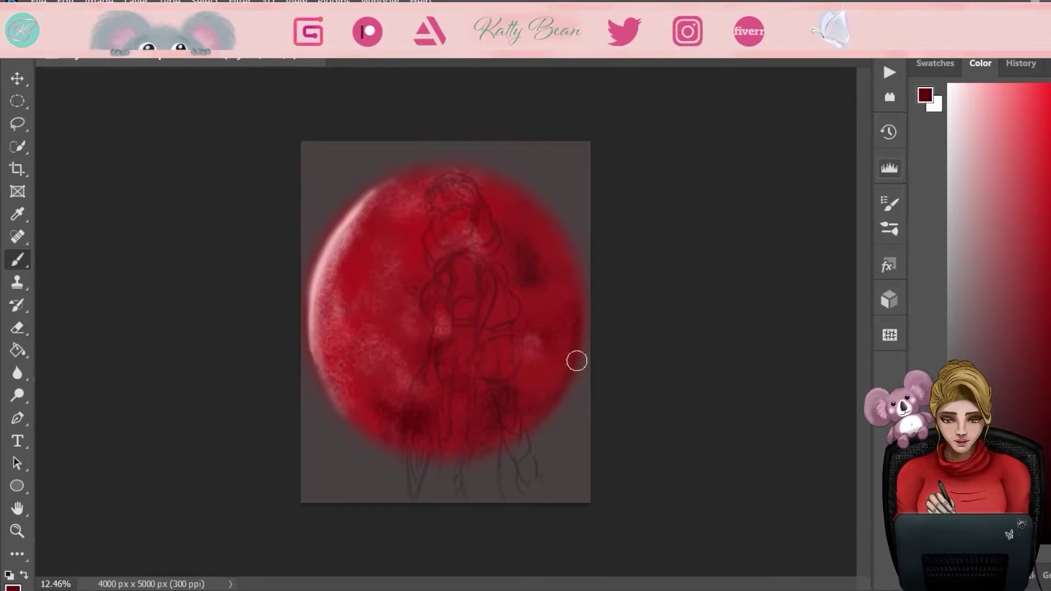
# - Undo the last stroke, add sampled dark red and pink surface spots to the moon, and soften its edge
pyautogui.hotkey('ctrl', 'z')
pyautogui.keyDown('alt'); pyautogui.click(333, 274); pyautogui.keyUp('alt')
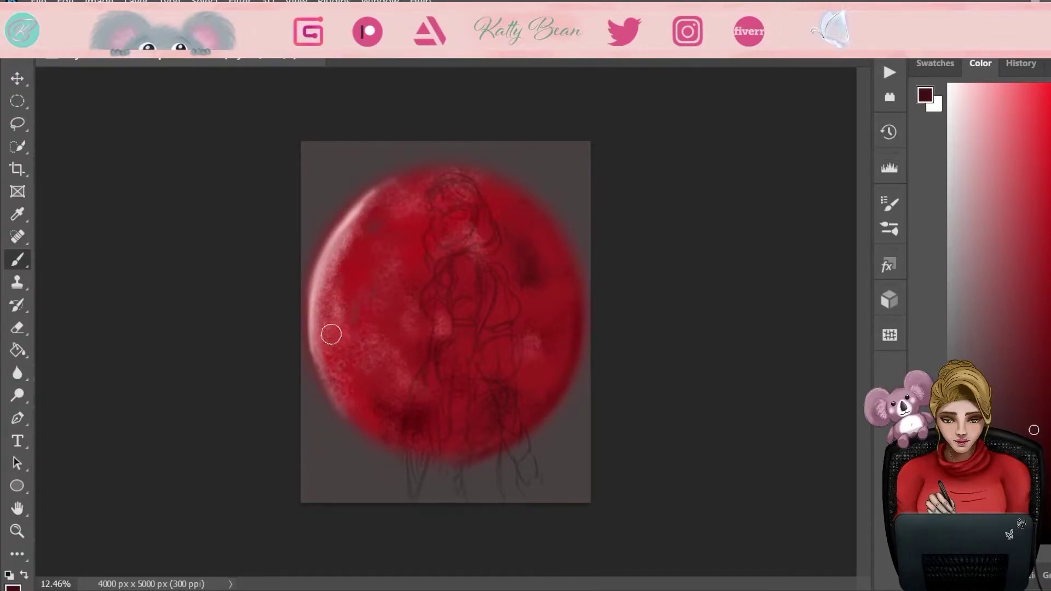
pyautogui.keyDown('alt'); pyautogui.click(490, 288); pyautogui.keyUp('alt')
pyautogui.keyDown('alt'); pyautogui.click(511, 291); pyautogui.keyUp('alt')
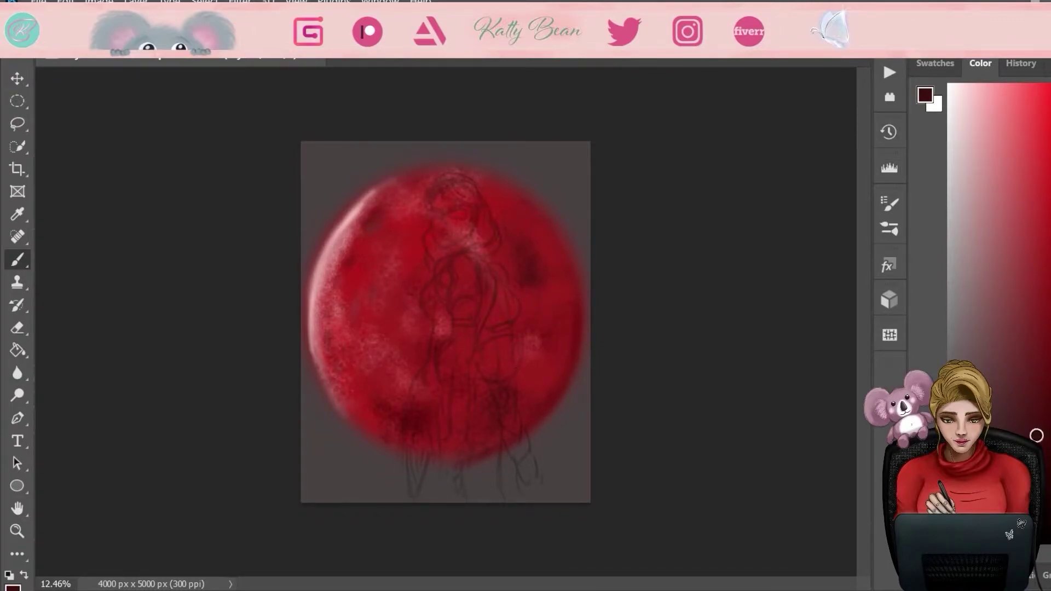
pyautogui.keyDown('alt'); pyautogui.click(328, 295); pyautogui.keyUp('alt')
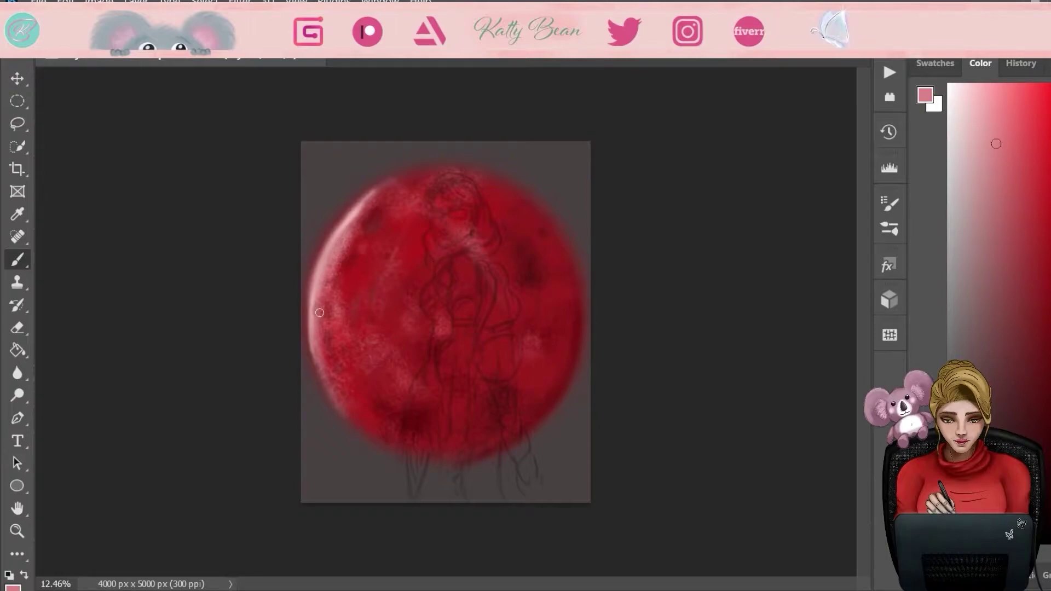
pyautogui.keyDown('alt'); pyautogui.click(304, 376); pyautogui.keyUp('alt')
pyautogui.press('F7')
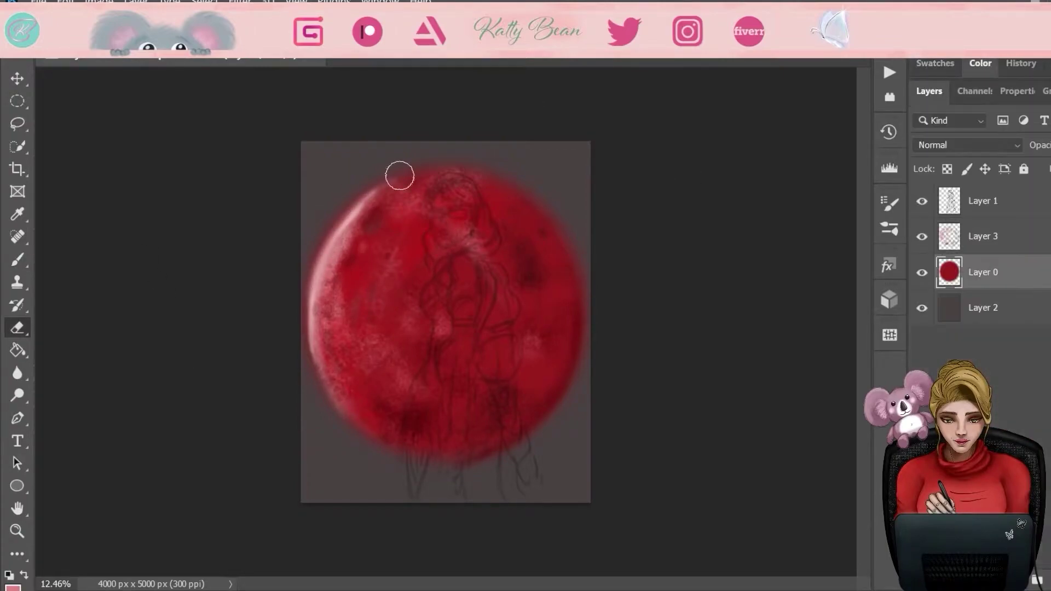
# - Fill the backdrop around the moon with near-black red and brush dark red clouds into the corners
pyautogui.hotkey('alt', 'BackSpace')
pyautogui.press('F7')
pyautogui.moveTo(668, 290)
pyautogui.mouseDown()
pyautogui.moveTo(609, 422)
pyautogui.moveTo(501, 440)
pyautogui.moveTo(291, 442)
pyautogui.moveTo(329, 183)
pyautogui.mouseUp()
pyautogui.keyDown('alt'); pyautogui.click(514, 189); pyautogui.keyUp('alt')
pyautogui.moveTo(503, 466); pyautogui.dragTo(563, 481)
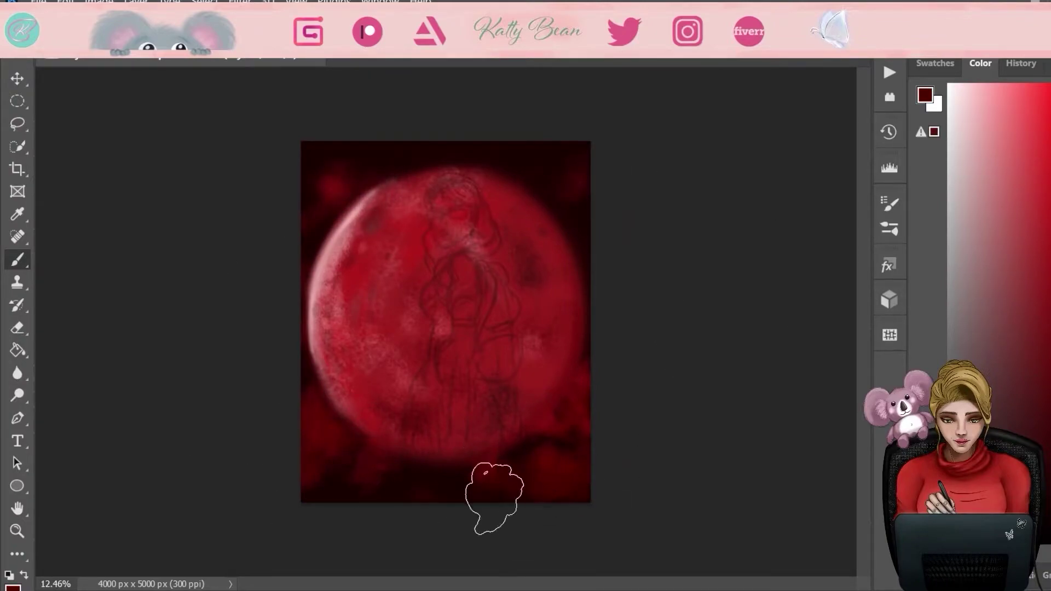
# - Build up the red clouds around the moon and scatter pale pink stars over the sky
pyautogui.moveTo(581, 185)
pyautogui.mouseDown()
pyautogui.moveTo(343, 228)
pyautogui.moveTo(358, 440)
pyautogui.moveTo(561, 483)
pyautogui.moveTo(580, 470)
pyautogui.mouseUp()
pyautogui.keyDown('alt'); pyautogui.click(539, 308); pyautogui.keyUp('alt')
pyautogui.moveTo(572, 191); pyautogui.dragTo(530, 273)
pyautogui.click(955, 85)
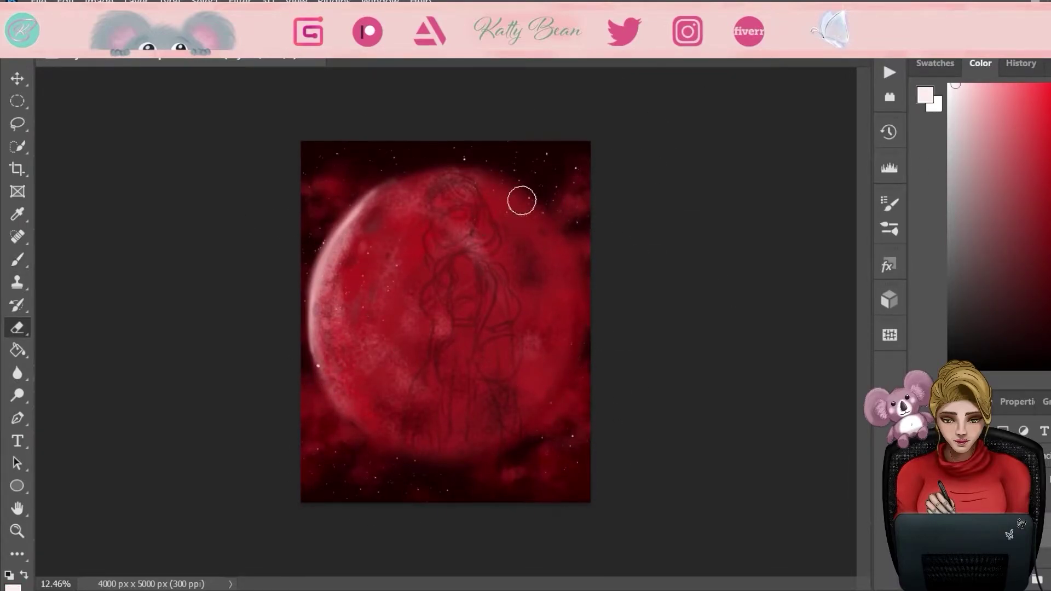
# - Block in the face and neck with a beige skin tone
pyautogui.click(979, 191)
pyautogui.scroll(3, 586, 289)
pyautogui.moveTo(484, 156)
pyautogui.mouseDown()
pyautogui.moveTo(486, 210)
pyautogui.moveTo(511, 230)
pyautogui.moveTo(562, 329)
pyautogui.moveTo(554, 383)
pyautogui.mouseUp()
# - Paint the near arm's puffed sleeve black and block in the bare back with skin tone
pyautogui.press('d')
pyautogui.moveTo(548, 340); pyautogui.dragTo(559, 275)
pyautogui.moveTo(561, 189)
pyautogui.mouseDown()
pyautogui.moveTo(520, 241)
pyautogui.moveTo(561, 277)
pyautogui.mouseUp()
pyautogui.moveTo(517, 246)
pyautogui.mouseDown()
pyautogui.moveTo(539, 299)
pyautogui.moveTo(534, 257)
pyautogui.mouseUp()
pyautogui.press('F6')
pyautogui.moveTo(528, 208); pyautogui.dragTo(525, 251)
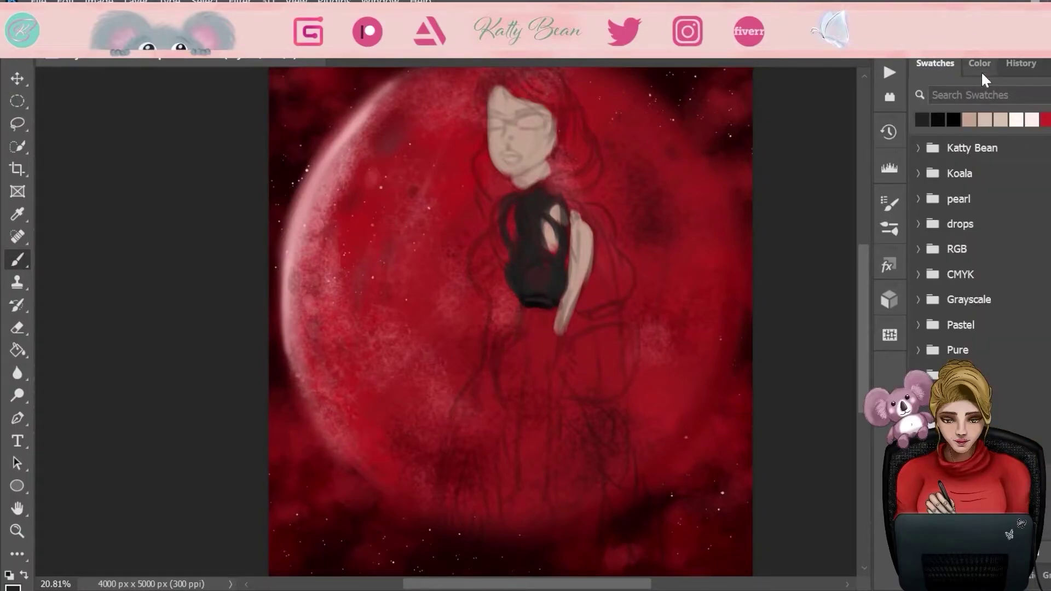
# - Place a neutral grey fill behind the figure in place of the red moon backdrop
pyautogui.click(980, 62)
pyautogui.press('F7')
pyautogui.click(921, 277)
pyautogui.press('F7')
pyautogui.press('g')
pyautogui.click(548, 330)
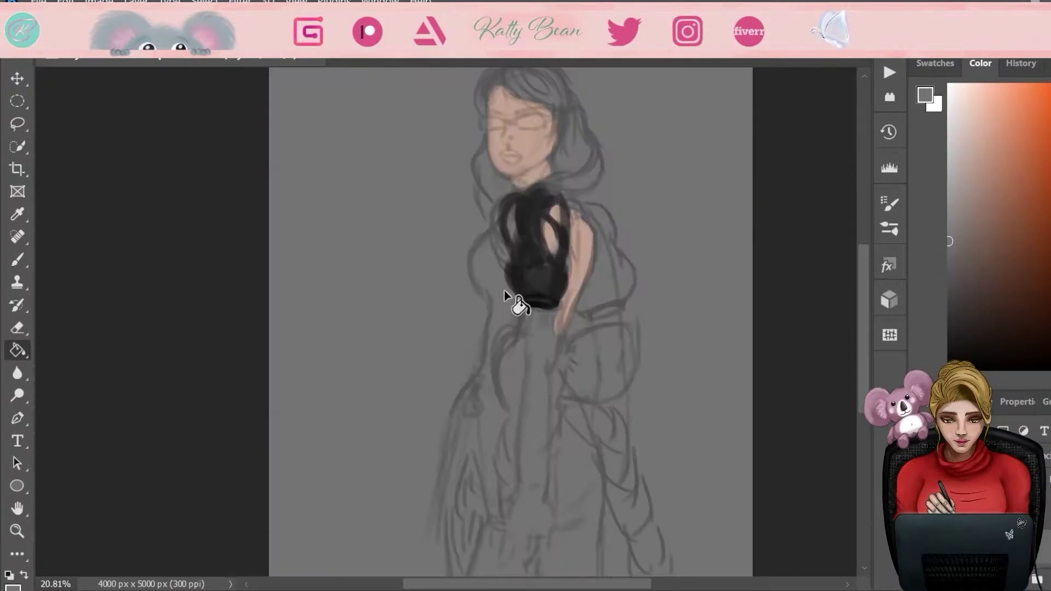
# - Paint the near arm's long glove in near-white, from below the sleeve cuff to the fingers
pyautogui.press('F6')
pyautogui.press('b')
pyautogui.moveTo(528, 359); pyautogui.dragTo(525, 482)
pyautogui.moveTo(550, 315); pyautogui.dragTo(547, 372)
pyautogui.moveTo(542, 312); pyautogui.dragTo(525, 367)
pyautogui.moveTo(533, 328); pyautogui.dragTo(524, 485)
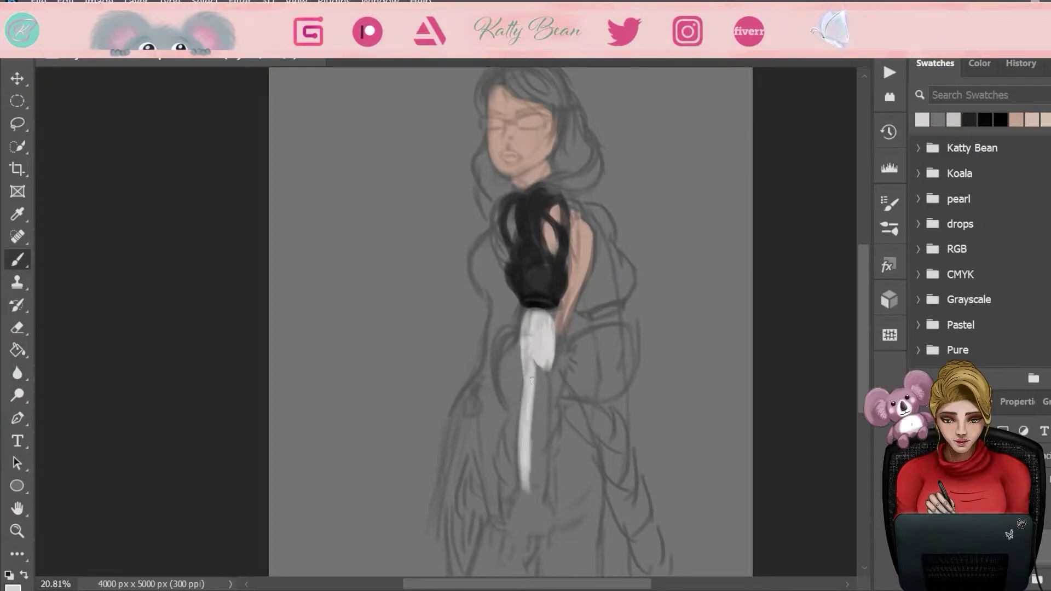
pyautogui.moveTo(527, 361); pyautogui.dragTo(517, 530)
pyautogui.moveTo(534, 493); pyautogui.dragTo(509, 563)
# - Add the visible parts of the far arm's glove and shade the top of the near glove with dark strokes
pyautogui.moveTo(594, 322); pyautogui.dragTo(618, 316)
pyautogui.moveTo(623, 394); pyautogui.dragTo(621, 421)
pyautogui.keyDown('alt'); pyautogui.click(529, 311); pyautogui.keyUp('alt')
pyautogui.moveTo(529, 310)
pyautogui.mouseDown()
pyautogui.moveTo(523, 348)
pyautogui.moveTo(547, 362)
pyautogui.mouseUp()
# - Paint the far puffed sleeve black, fill in the bare back's skin and save the document
pyautogui.moveTo(600, 218)
pyautogui.mouseDown()
pyautogui.moveTo(609, 296)
pyautogui.moveTo(582, 296)
pyautogui.moveTo(595, 290)
pyautogui.mouseUp()
pyautogui.keyDown('alt'); pyautogui.click(569, 246); pyautogui.keyUp('alt')
pyautogui.press('F6')
pyautogui.hotkey('ctrl', 's')
pyautogui.moveTo(572, 222); pyautogui.dragTo(581, 312)
pyautogui.press('F6')
pyautogui.moveTo(586, 204); pyautogui.dragTo(629, 304)
pyautogui.moveTo(577, 293)
pyautogui.mouseDown()
pyautogui.moveTo(591, 317)
pyautogui.moveTo(582, 305)
pyautogui.mouseUp()
# - Block in the front and back loops of the waist bow in black with grey sheen strokes
pyautogui.moveTo(505, 335)
pyautogui.mouseDown()
pyautogui.moveTo(503, 419)
pyautogui.moveTo(510, 383)
pyautogui.mouseUp()
pyautogui.click(988, 61)
pyautogui.click(950, 334)
pyautogui.moveTo(571, 335)
pyautogui.mouseDown()
pyautogui.moveTo(627, 340)
pyautogui.moveTo(594, 419)
pyautogui.mouseUp()
pyautogui.moveTo(564, 371); pyautogui.dragTo(583, 415)
pyautogui.moveTo(572, 337); pyautogui.dragTo(640, 378)
pyautogui.moveTo(586, 416)
pyautogui.mouseDown()
pyautogui.moveTo(582, 368)
pyautogui.moveTo(602, 334)
pyautogui.mouseUp()
pyautogui.keyDown('alt'); pyautogui.click(508, 360); pyautogui.keyUp('alt')
pyautogui.moveTo(507, 360); pyautogui.dragTo(512, 391)
pyautogui.moveTo(629, 359); pyautogui.dragTo(581, 416)
# - Add dark red trim bands to the waist bow's loops and touch up the bow with black
pyautogui.click(1021, 251)
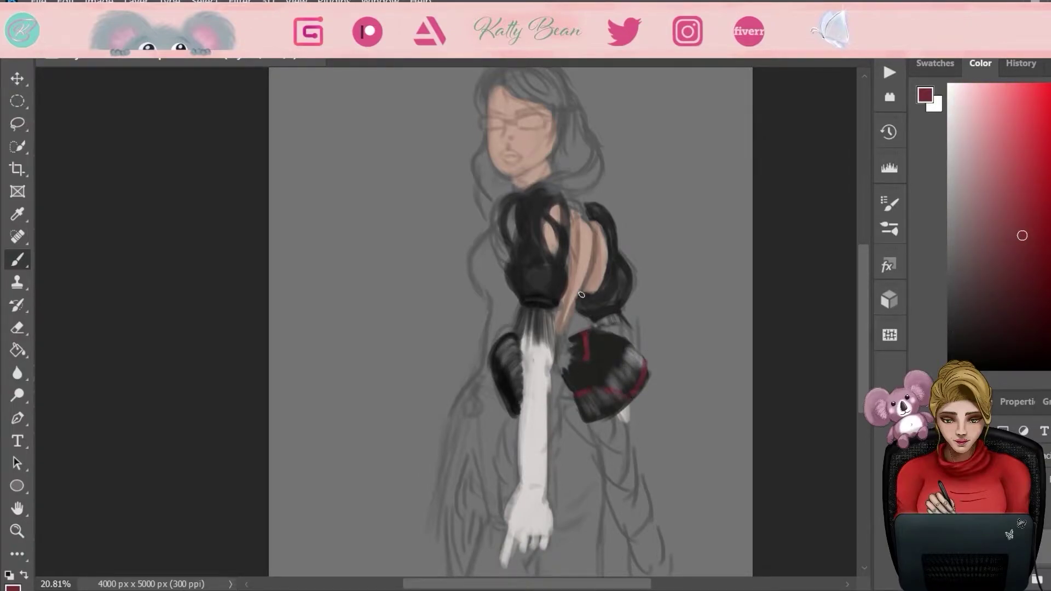
pyautogui.click(935, 63)
pyautogui.click(965, 106)
# - Paint a yellow flower ornament with a light purple center on the back bow's knot
pyautogui.click(979, 63)
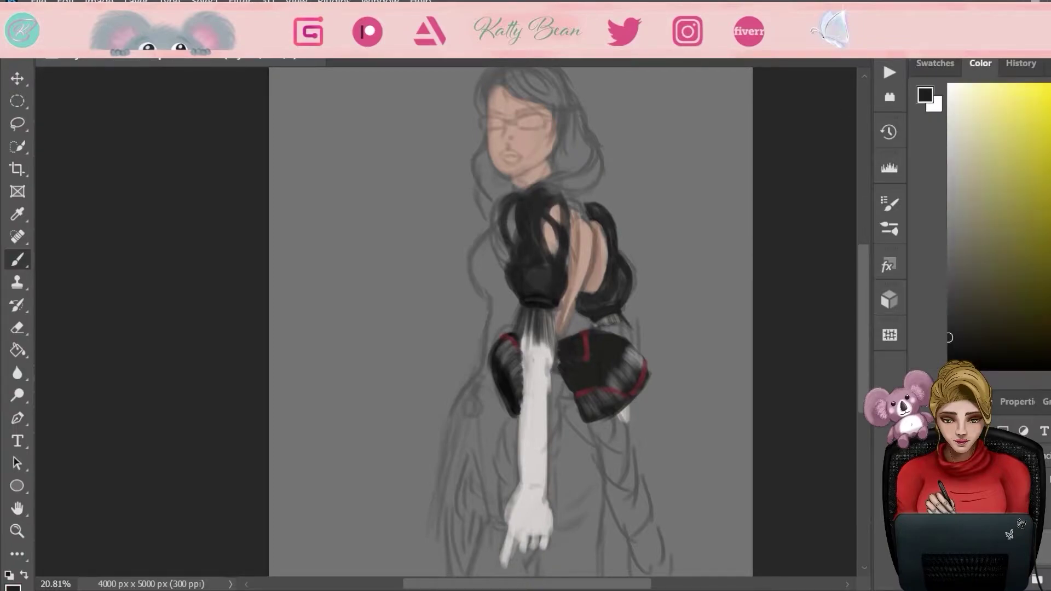
pyautogui.click(1044, 286)
pyautogui.moveTo(562, 359); pyautogui.dragTo(567, 366)
pyautogui.click(1001, 152)
pyautogui.click(1044, 148)
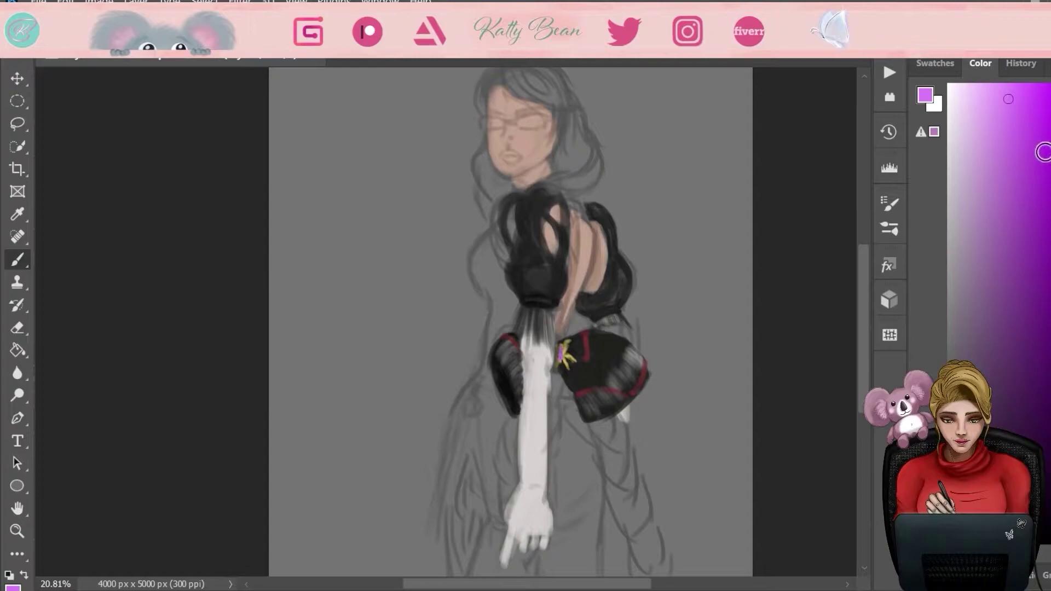
pyautogui.press('d')
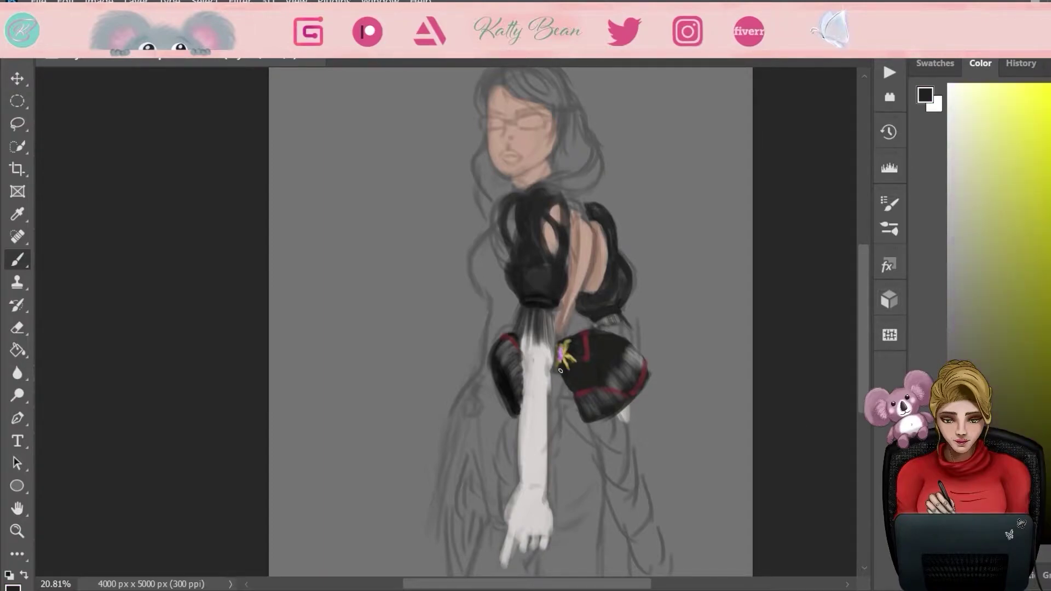
# - Paint the hair black around the face and add dark red strands through the side and back locks
pyautogui.click(934, 63)
pyautogui.scroll(2, 547, 328)
pyautogui.moveTo(504, 186)
pyautogui.mouseDown()
pyautogui.moveTo(580, 202)
pyautogui.moveTo(508, 164)
pyautogui.moveTo(569, 186)
pyautogui.moveTo(550, 263)
pyautogui.moveTo(586, 273)
pyautogui.moveTo(476, 214)
pyautogui.moveTo(599, 238)
pyautogui.moveTo(564, 258)
pyautogui.moveTo(539, 295)
pyautogui.moveTo(525, 263)
pyautogui.moveTo(533, 187)
pyautogui.mouseUp()
pyautogui.press('F6')
pyautogui.moveTo(581, 225); pyautogui.dragTo(585, 266)
pyautogui.click(935, 64)
pyautogui.moveTo(476, 207)
pyautogui.mouseDown()
pyautogui.moveTo(487, 260)
pyautogui.moveTo(481, 321)
pyautogui.mouseUp()
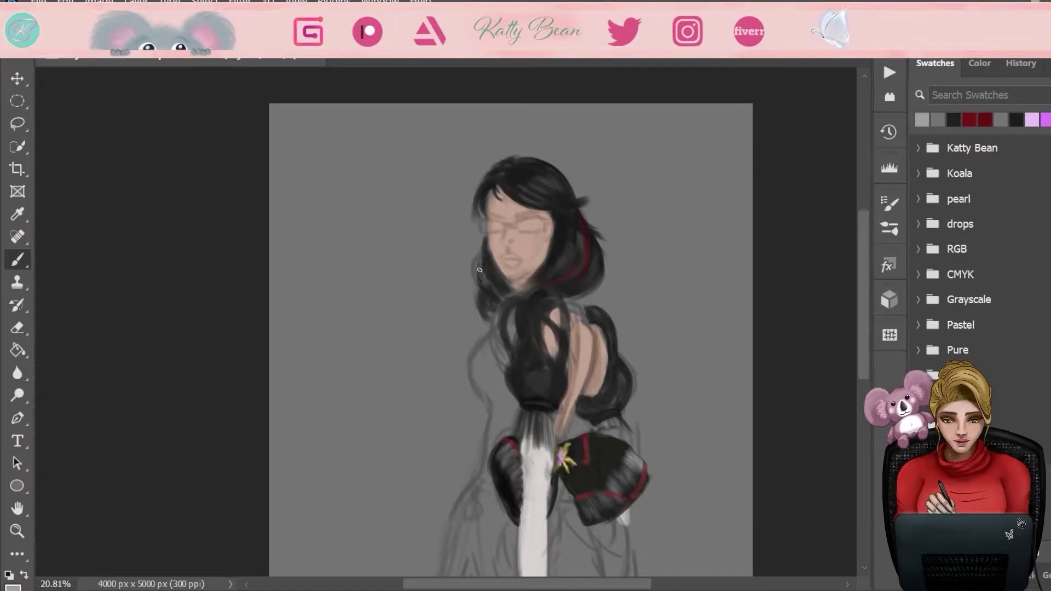
pyautogui.press('F6')
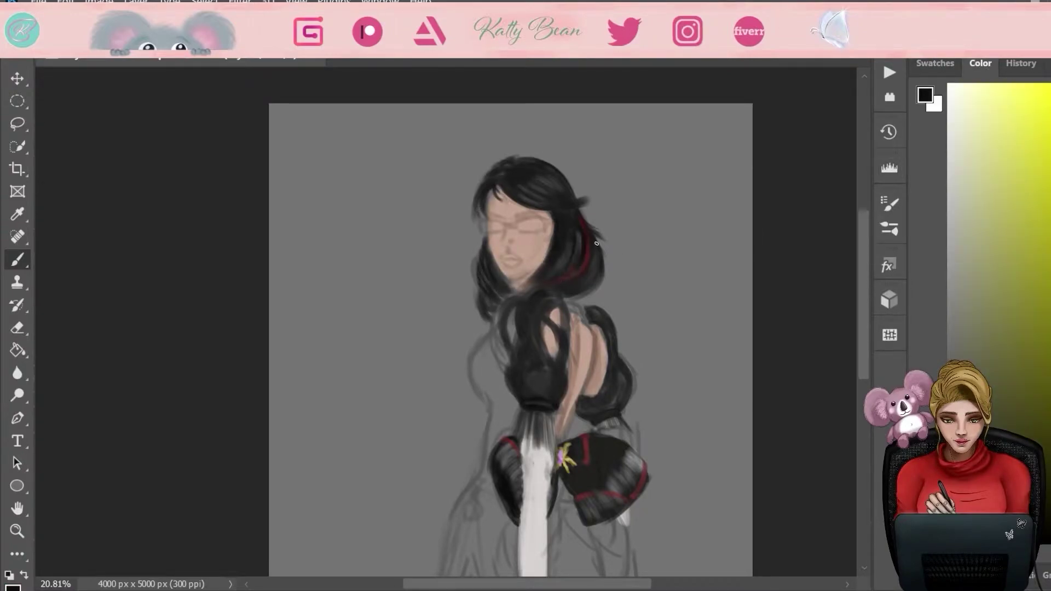
pyautogui.press('F6')
# - Paint a gold ornament on the upper back, between the two puffed sleeves
pyautogui.scroll(-3, 459, 284)
pyautogui.press('F6')
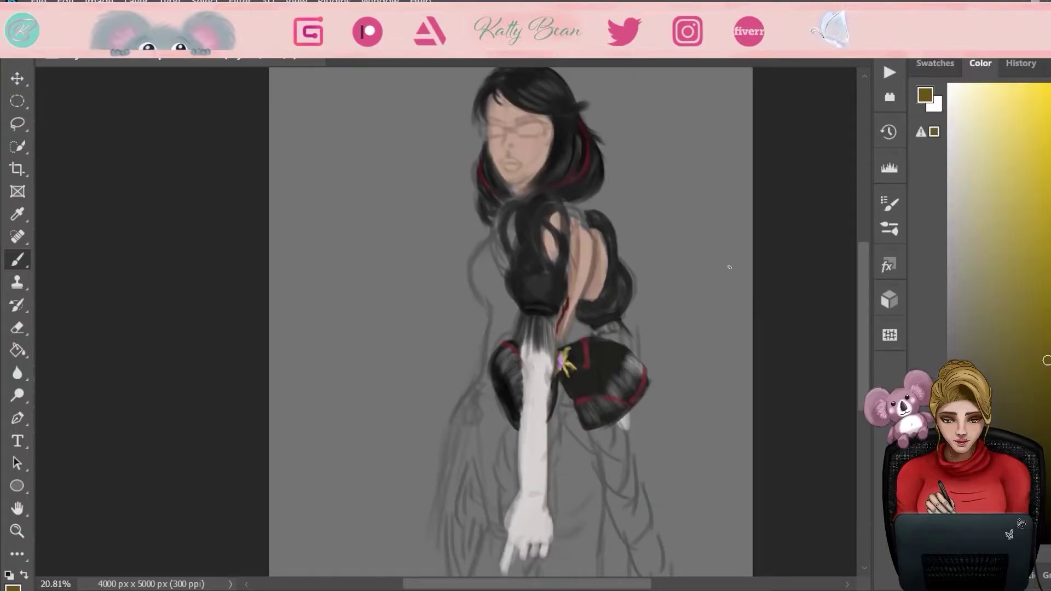
pyautogui.click(574, 213)
# - Darken the back opening's edges and the folds of the puffed sleeves with black
pyautogui.press('d')
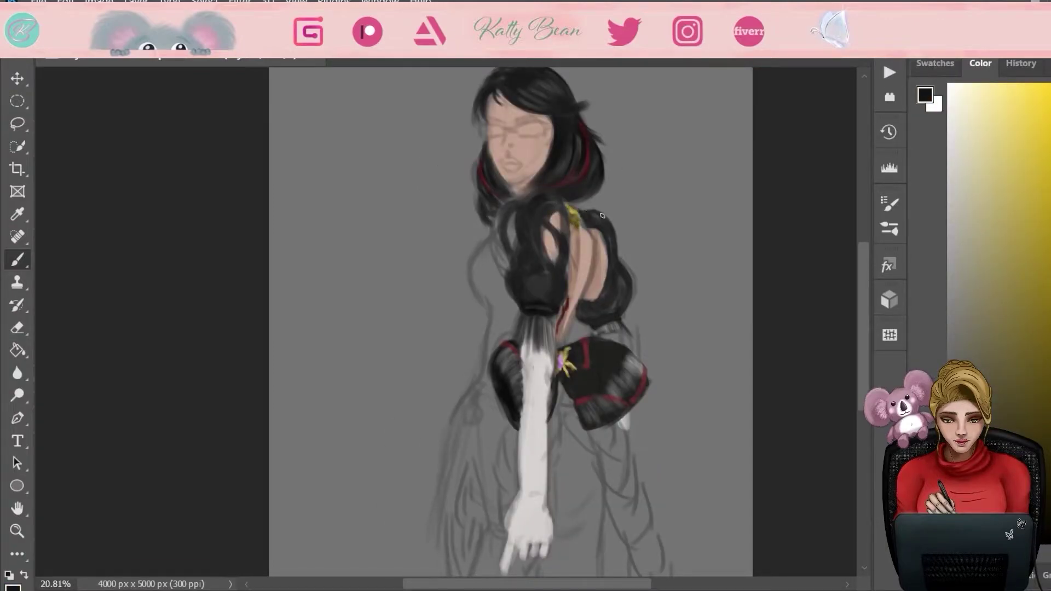
pyautogui.moveTo(600, 269); pyautogui.dragTo(592, 301)
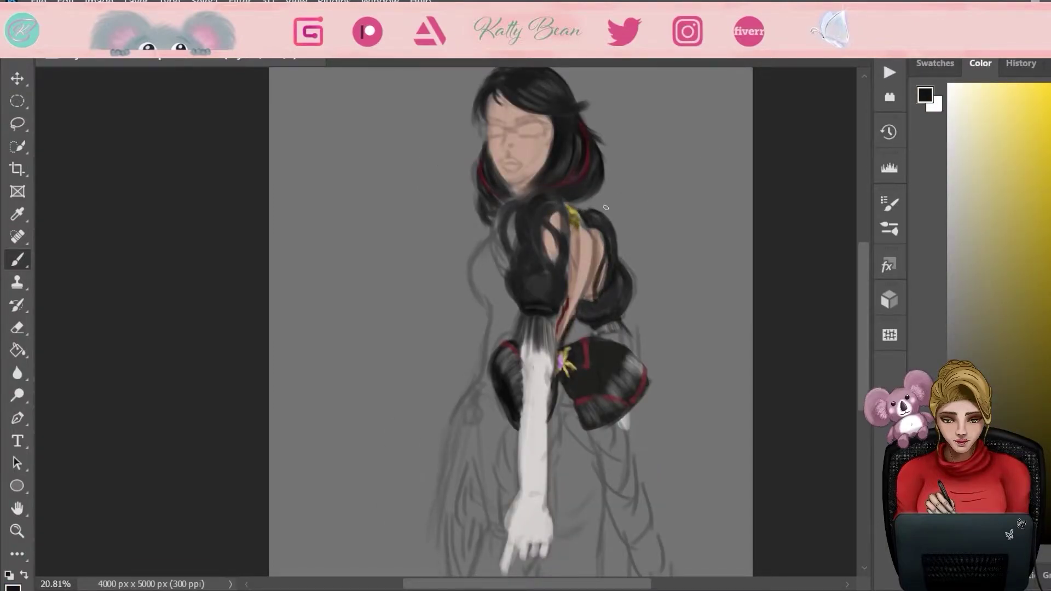
pyautogui.moveTo(558, 263)
pyautogui.mouseDown()
pyautogui.moveTo(512, 219)
pyautogui.moveTo(514, 265)
pyautogui.mouseUp()
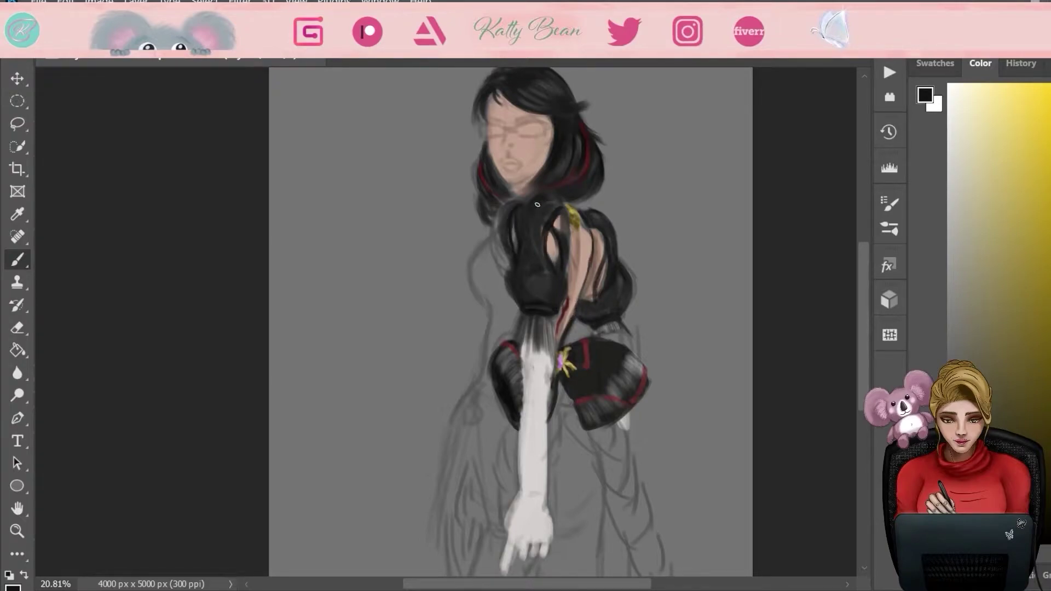
pyautogui.keyDown('alt'); pyautogui.click(616, 262); pyautogui.keyUp('alt')
pyautogui.moveTo(584, 252); pyautogui.dragTo(600, 310)
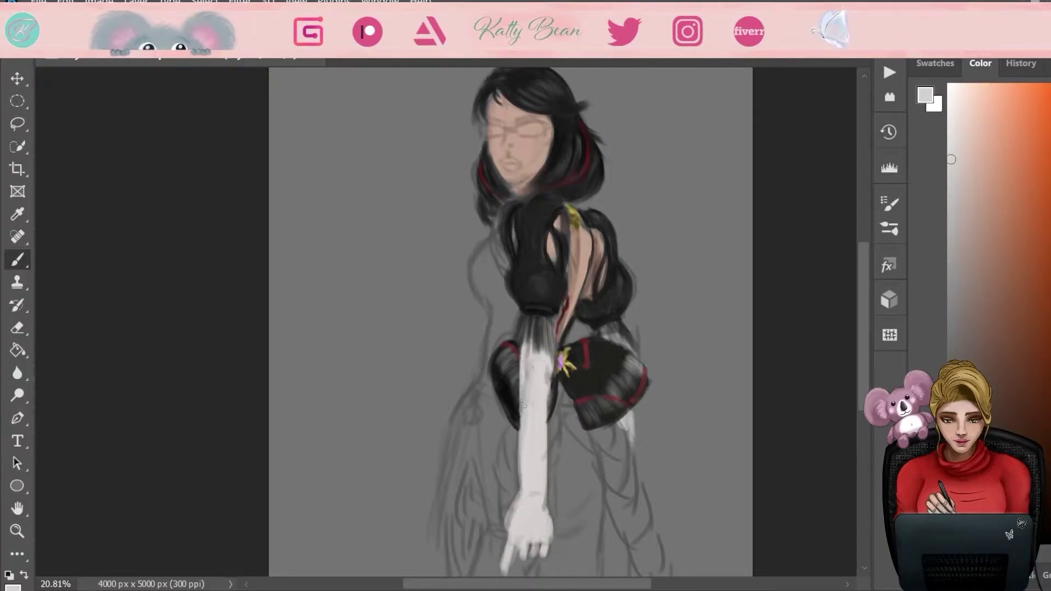
# - Paint the dress's bodice black from the shoulder to the hip, with a light grey highlight along the chest
pyautogui.keyDown('alt'); pyautogui.click(531, 266); pyautogui.keyUp('alt')
pyautogui.moveTo(496, 234); pyautogui.dragTo(452, 432)
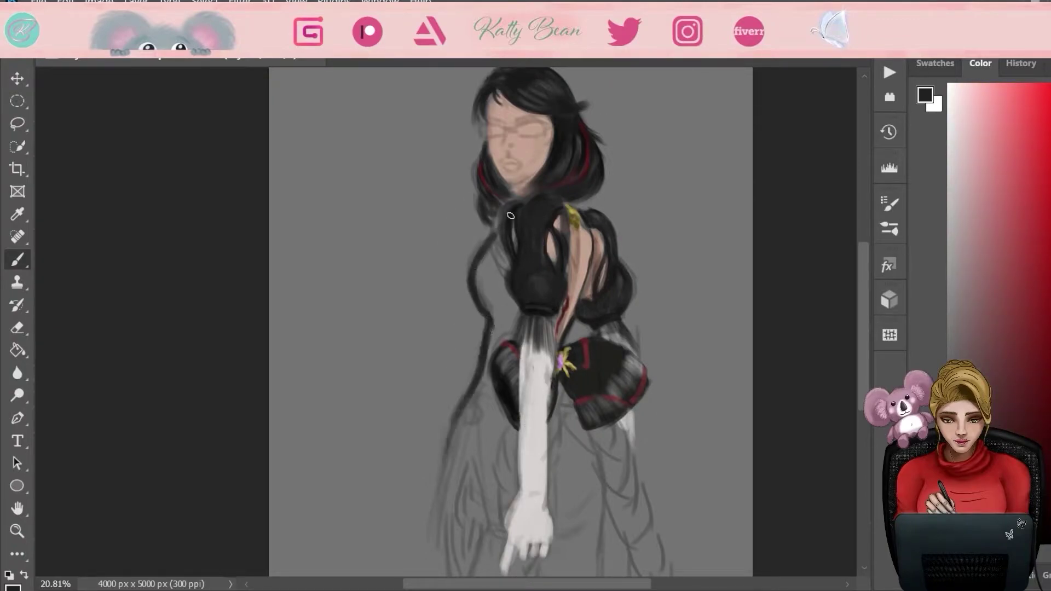
pyautogui.moveTo(487, 241)
pyautogui.mouseDown()
pyautogui.moveTo(481, 293)
pyautogui.moveTo(493, 345)
pyautogui.moveTo(497, 297)
pyautogui.mouseUp()
pyautogui.press('e')
pyautogui.press('b')
pyautogui.click(949, 204)
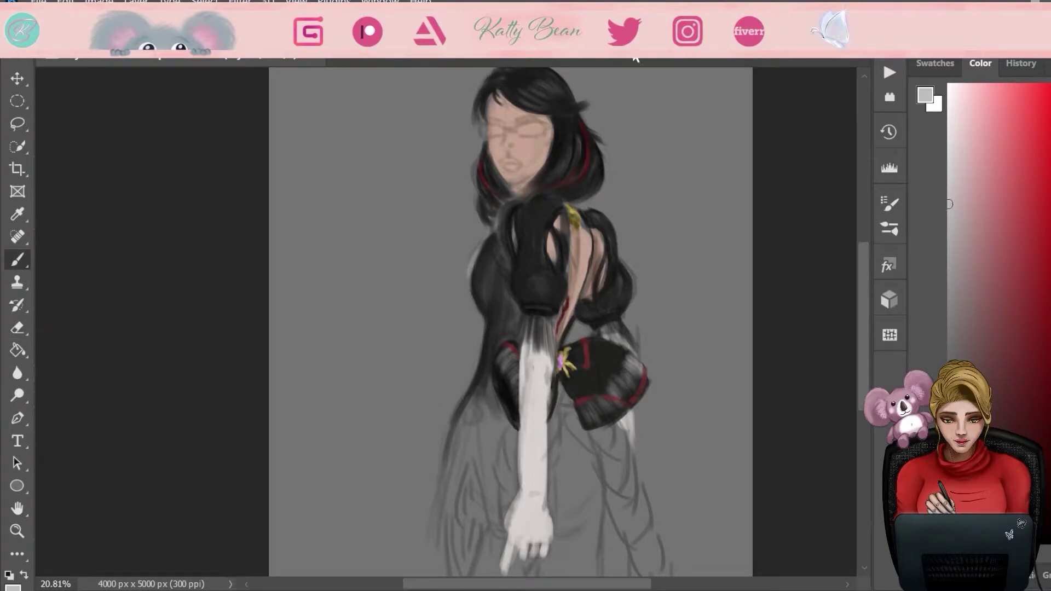
pyautogui.click(935, 63)
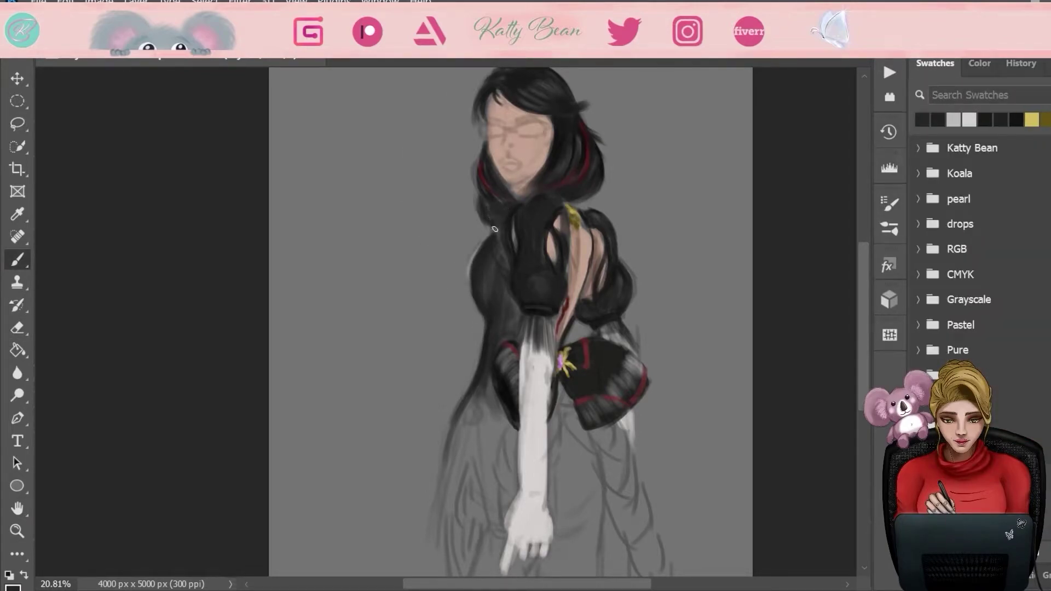
# - Paint gold stripes across the front of the waist and a small purple bow at the sleeve cuff
pyautogui.keyDown('alt'); pyautogui.click(565, 146); pyautogui.keyUp('alt')
pyautogui.scroll(-2, 517, 220)
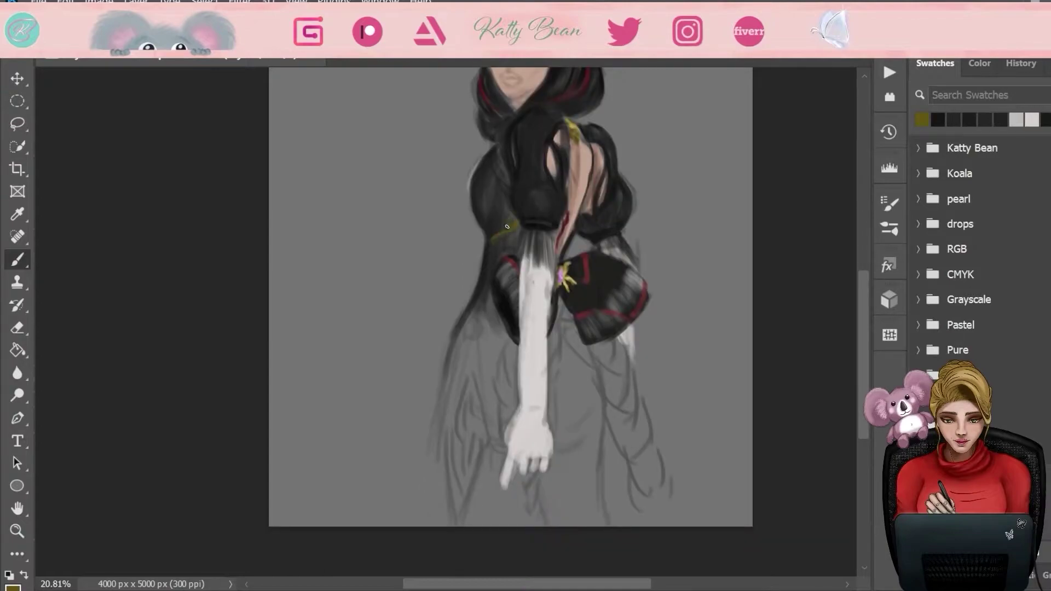
pyautogui.moveTo(517, 226); pyautogui.dragTo(532, 217)
pyautogui.keyDown('alt'); pyautogui.click(515, 238); pyautogui.keyUp('alt')
pyautogui.keyDown('alt'); pyautogui.click(527, 222); pyautogui.keyUp('alt')
# - Paint dark grey V-shaped strands in the panel below the hip, between the gloved forearm and the bustle
pyautogui.keyDown('alt'); pyautogui.click(553, 283); pyautogui.keyUp('alt')
pyautogui.moveTo(558, 298); pyautogui.dragTo(599, 422)
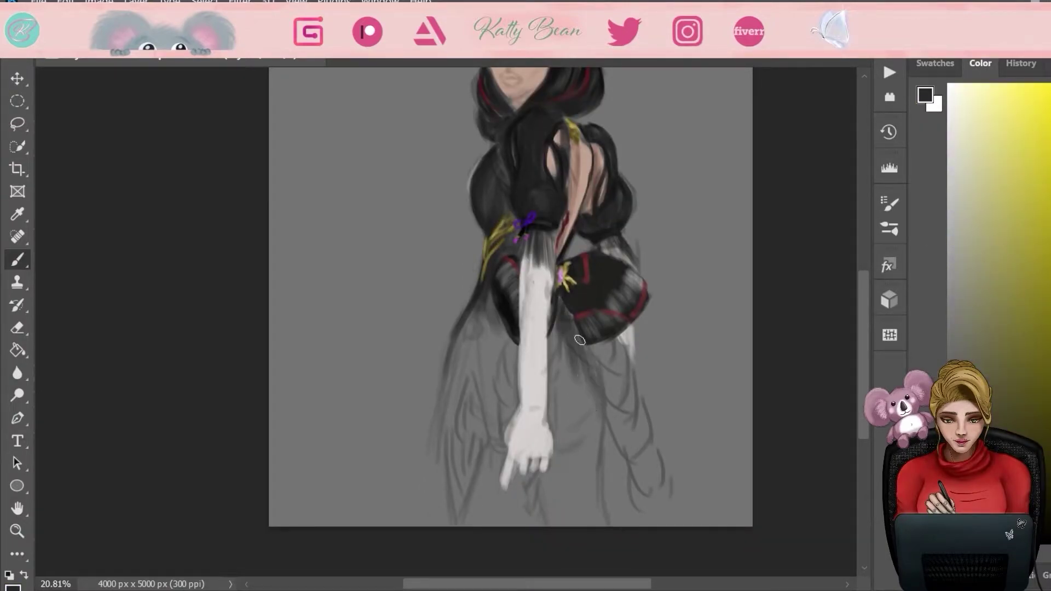
pyautogui.moveTo(572, 315); pyautogui.dragTo(563, 443)
pyautogui.moveTo(571, 348)
pyautogui.mouseDown()
pyautogui.moveTo(593, 469)
pyautogui.moveTo(563, 442)
pyautogui.mouseUp()
pyautogui.moveTo(575, 405); pyautogui.dragTo(558, 477)
pyautogui.moveTo(514, 344); pyautogui.dragTo(506, 455)
pyautogui.click(949, 332)
pyautogui.moveTo(564, 317); pyautogui.dragTo(569, 421)
pyautogui.moveTo(585, 369); pyautogui.dragTo(588, 432)
pyautogui.moveTo(554, 358)
pyautogui.mouseDown()
pyautogui.moveTo(554, 402)
pyautogui.moveTo(576, 442)
pyautogui.mouseUp()
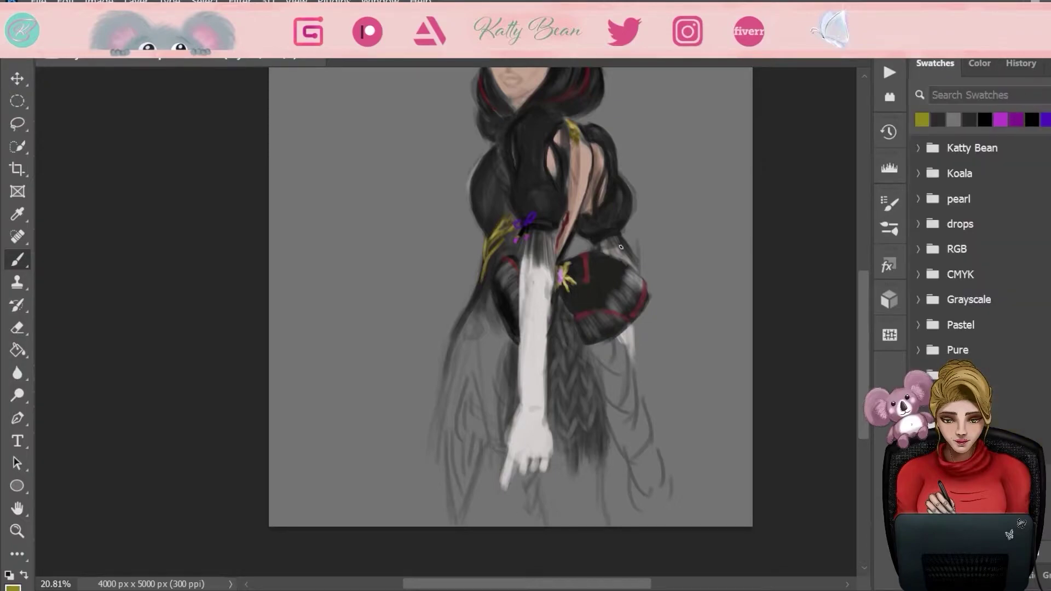
# - Add two small gold flowers with contrasting centers near the lower end of the grey strand panel
pyautogui.click(588, 435)
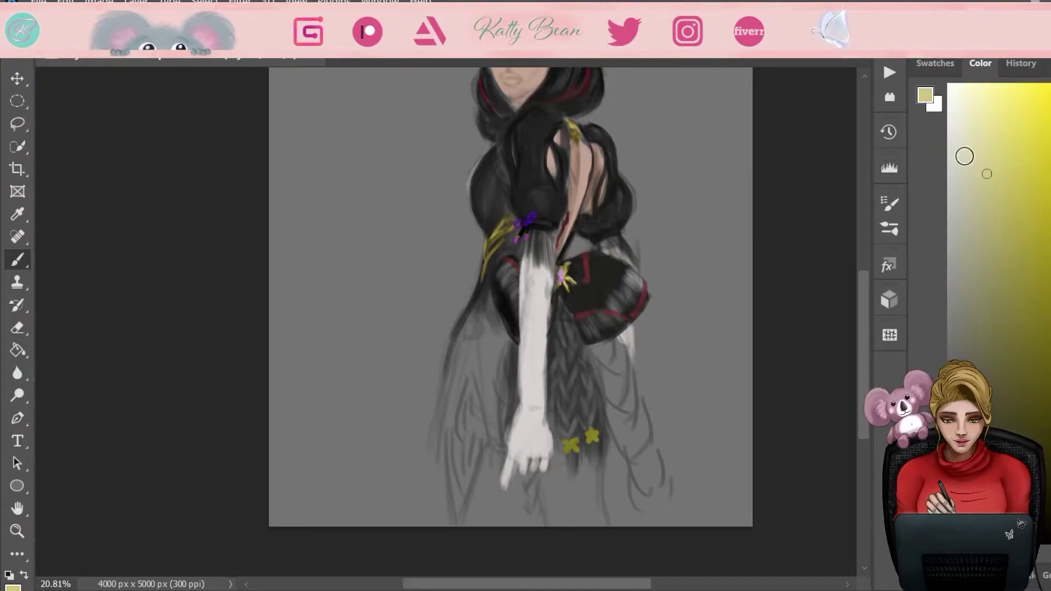
pyautogui.keyDown('alt'); pyautogui.click(590, 434); pyautogui.keyUp('alt')
pyautogui.click(571, 444)
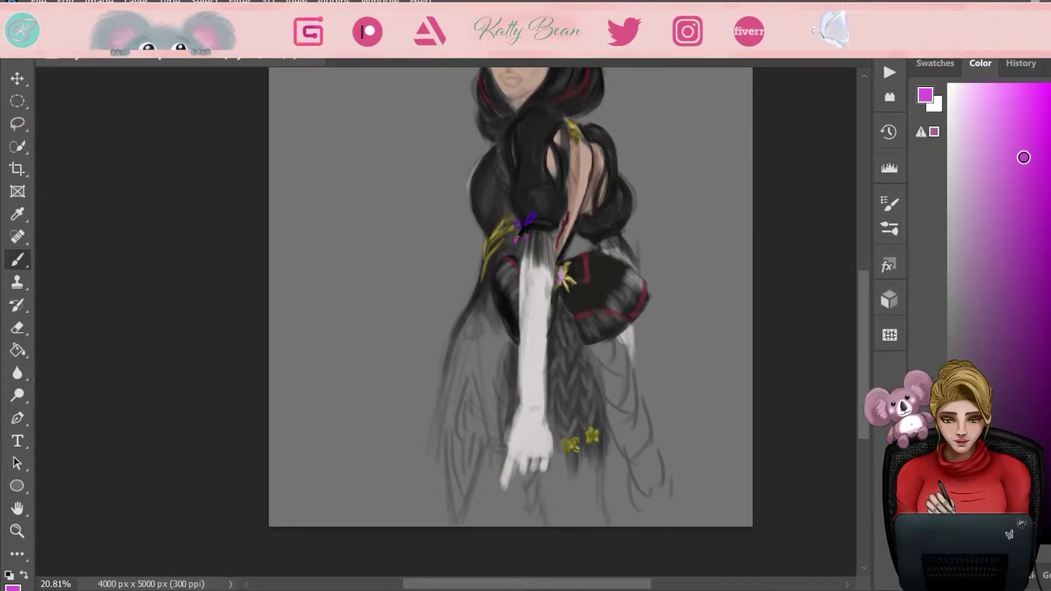
# - Paint a black twisted braid hanging from the bustle to the canvas edge, with dark red strands and light grey highlights
pyautogui.keyDown('alt'); pyautogui.click(607, 267); pyautogui.keyUp('alt')
pyautogui.moveTo(597, 356); pyautogui.dragTo(676, 522)
pyautogui.moveTo(594, 342); pyautogui.dragTo(607, 367)
pyautogui.moveTo(635, 409)
pyautogui.mouseDown()
pyautogui.moveTo(633, 511)
pyautogui.moveTo(654, 526)
pyautogui.mouseUp()
pyautogui.keyDown('alt'); pyautogui.click(602, 317); pyautogui.keyUp('alt')
pyautogui.click(942, 184)
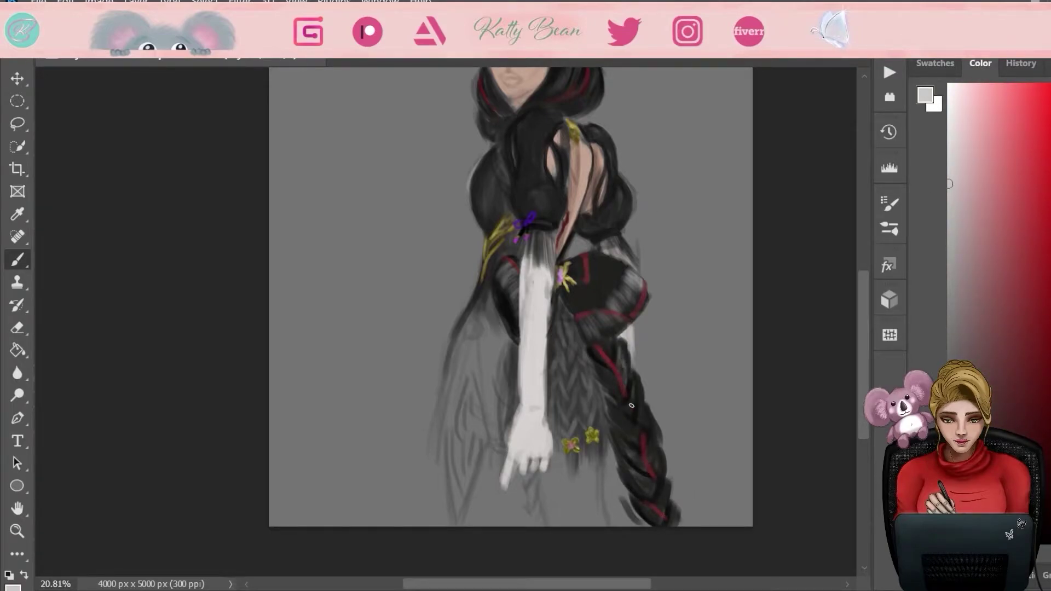
pyautogui.moveTo(660, 454); pyautogui.dragTo(676, 520)
# - Paint the front leg solid black from the hip down to the lower edge of the canvas
pyautogui.scroll(-3, 656, 446)
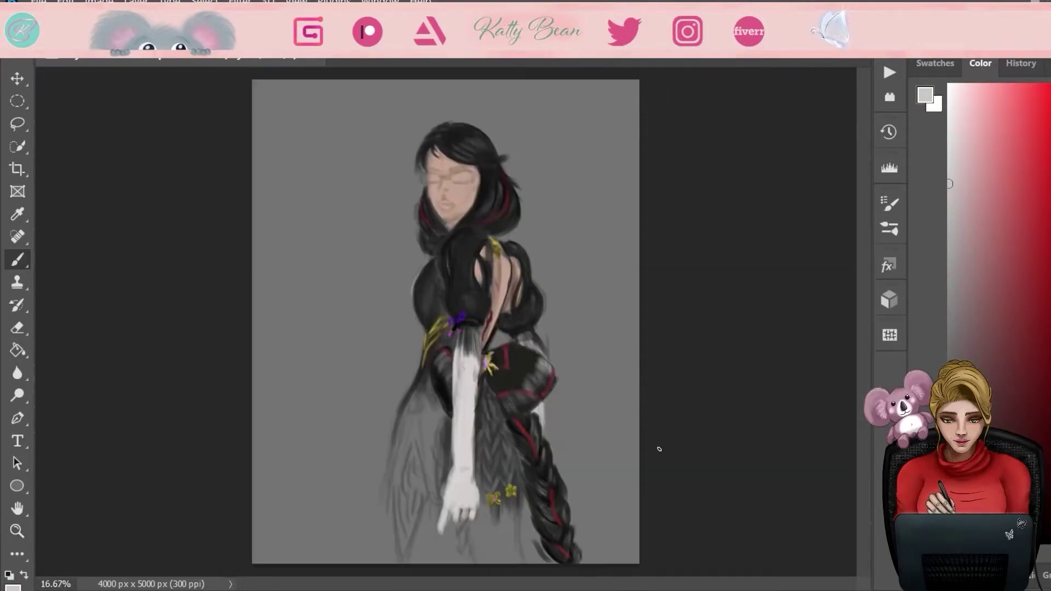
pyautogui.press('d')
pyautogui.scroll(4, 547, 492)
pyautogui.moveTo(462, 284); pyautogui.dragTo(349, 569)
pyautogui.scroll(-2, 507, 477)
pyautogui.moveTo(507, 477)
pyautogui.mouseDown()
pyautogui.moveTo(437, 383)
pyautogui.moveTo(412, 511)
pyautogui.moveTo(488, 502)
pyautogui.moveTo(498, 390)
pyautogui.moveTo(495, 460)
pyautogui.mouseUp()
pyautogui.moveTo(476, 356)
pyautogui.mouseDown()
pyautogui.moveTo(499, 333)
pyautogui.moveTo(499, 301)
pyautogui.moveTo(515, 378)
pyautogui.mouseUp()
# - Paint skin-colored lace swirls down the middle of the black front leg
pyautogui.moveTo(446, 375)
pyautogui.mouseDown()
pyautogui.moveTo(471, 405)
pyautogui.moveTo(463, 418)
pyautogui.mouseUp()
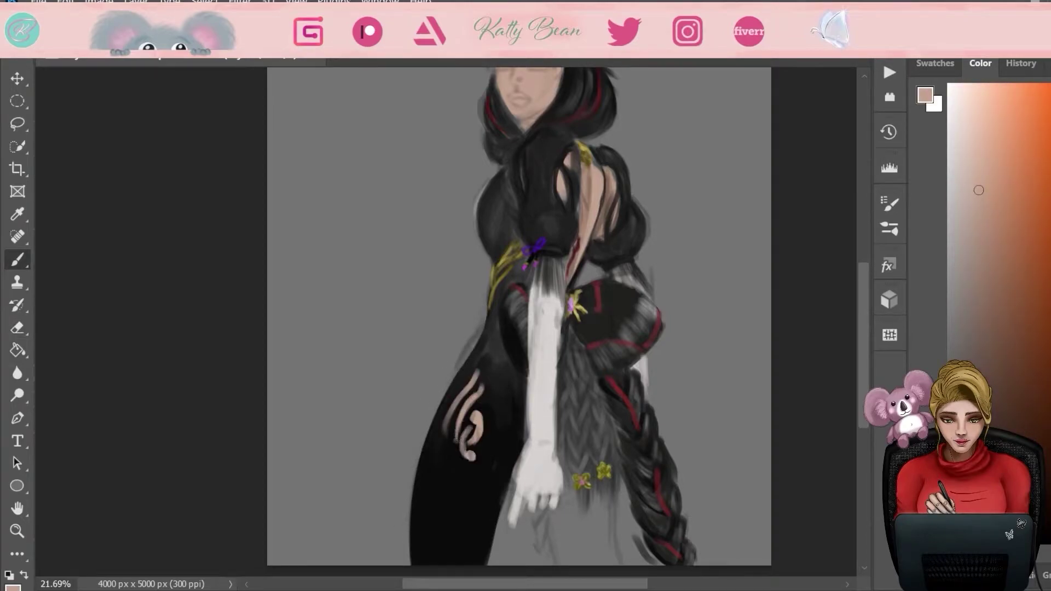
pyautogui.moveTo(492, 369)
pyautogui.mouseDown()
pyautogui.moveTo(484, 465)
pyautogui.moveTo(449, 476)
pyautogui.moveTo(460, 480)
pyautogui.mouseUp()
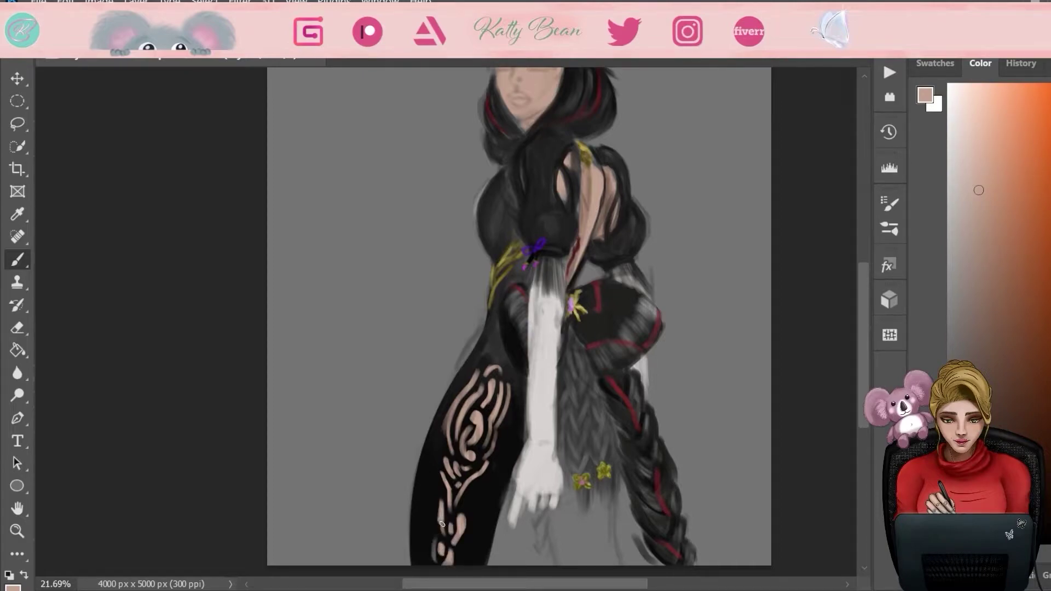
# - Add dark grey and black wispy strokes along both edges of the front leg
pyautogui.press('d')
pyautogui.moveTo(480, 326); pyautogui.dragTo(424, 429)
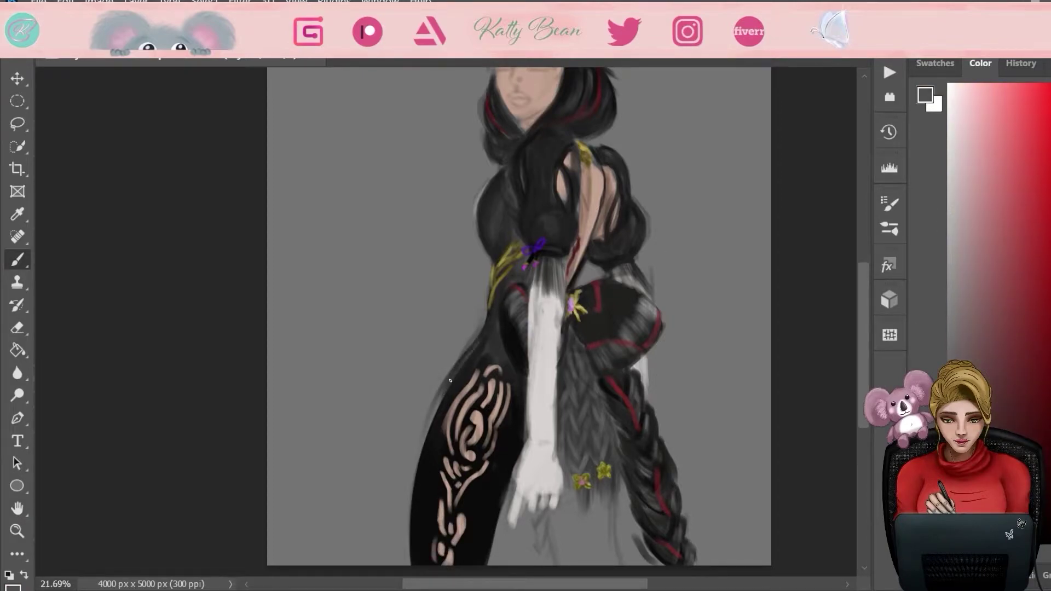
pyautogui.keyDown('alt'); pyautogui.click(625, 257); pyautogui.keyUp('alt')
pyautogui.moveTo(487, 326); pyautogui.dragTo(434, 436)
pyautogui.moveTo(514, 387)
pyautogui.mouseDown()
pyautogui.moveTo(509, 481)
pyautogui.moveTo(520, 437)
pyautogui.moveTo(495, 563)
pyautogui.mouseUp()
pyautogui.press('d')
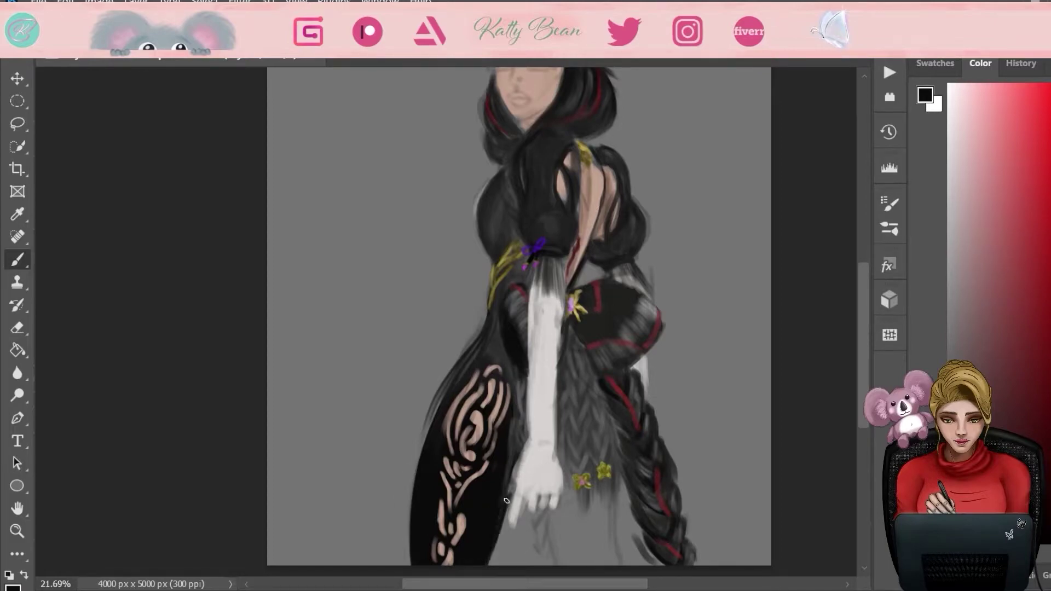
pyautogui.moveTo(509, 477); pyautogui.dragTo(499, 524)
# - Paint the area below the gloved hand black with dark vertical strokes down to the canvas edge
pyautogui.scroll(-2, 605, 515)
pyautogui.moveTo(452, 410)
pyautogui.mouseDown()
pyautogui.moveTo(444, 449)
pyautogui.moveTo(472, 481)
pyautogui.mouseUp()
pyautogui.moveTo(447, 438)
pyautogui.mouseDown()
pyautogui.moveTo(443, 475)
pyautogui.moveTo(475, 539)
pyautogui.mouseUp()
pyautogui.moveTo(461, 508)
pyautogui.mouseDown()
pyautogui.moveTo(451, 539)
pyautogui.moveTo(485, 540)
pyautogui.mouseUp()
pyautogui.moveTo(472, 493)
pyautogui.mouseDown()
pyautogui.moveTo(468, 537)
pyautogui.moveTo(454, 540)
pyautogui.mouseUp()
pyautogui.moveTo(484, 481); pyautogui.dragTo(475, 528)
pyautogui.moveTo(465, 512)
pyautogui.mouseDown()
pyautogui.moveTo(460, 541)
pyautogui.moveTo(475, 521)
pyautogui.mouseUp()
pyautogui.keyDown('alt'); pyautogui.click(459, 511); pyautogui.keyUp('alt')
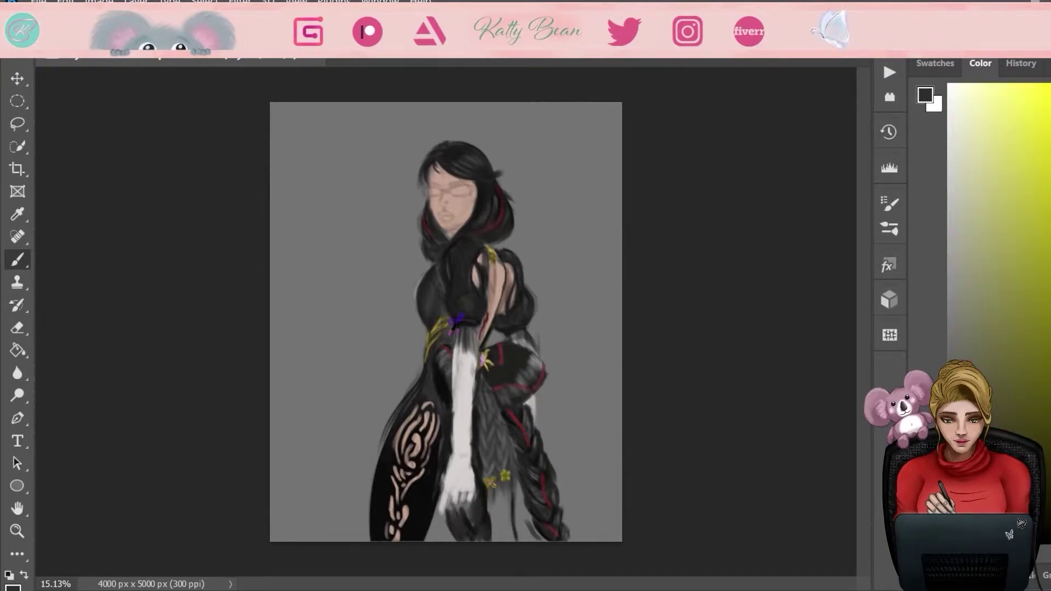
# - Erase the stray strokes along the outer edge of the front leg
pyautogui.press('e')
pyautogui.moveTo(386, 444); pyautogui.dragTo(420, 364)
pyautogui.scroll(3, 486, 447)
pyautogui.press('b')
pyautogui.moveTo(481, 433)
pyautogui.mouseDown()
pyautogui.moveTo(476, 493)
pyautogui.moveTo(485, 447)
pyautogui.moveTo(503, 432)
pyautogui.mouseUp()
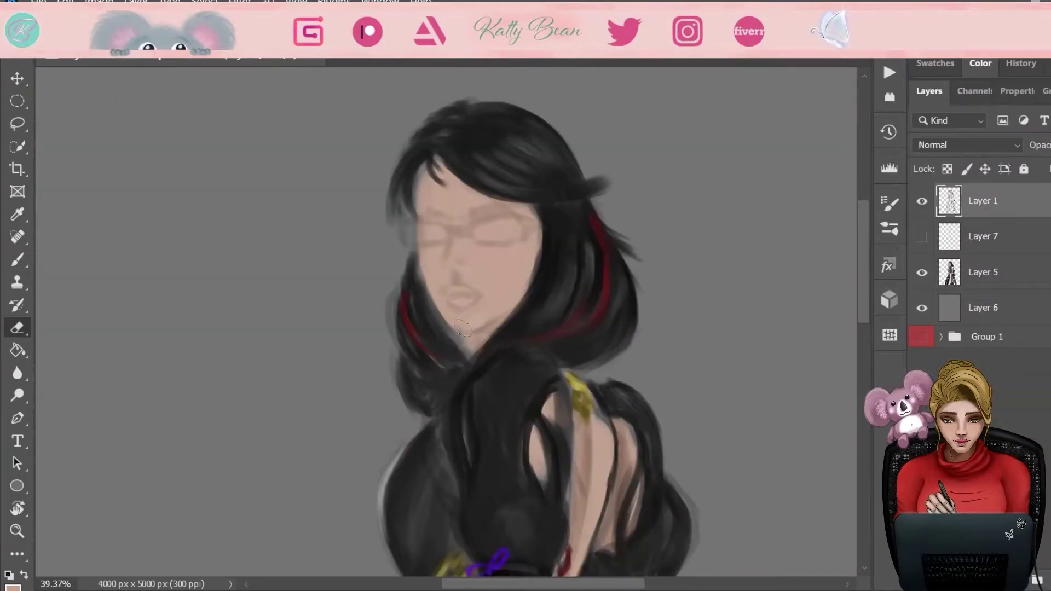
# - Paint light peach skin tones on the forehead and nose, and warm orange shading along both sides of the face
pyautogui.press('b')
pyautogui.press('F6')
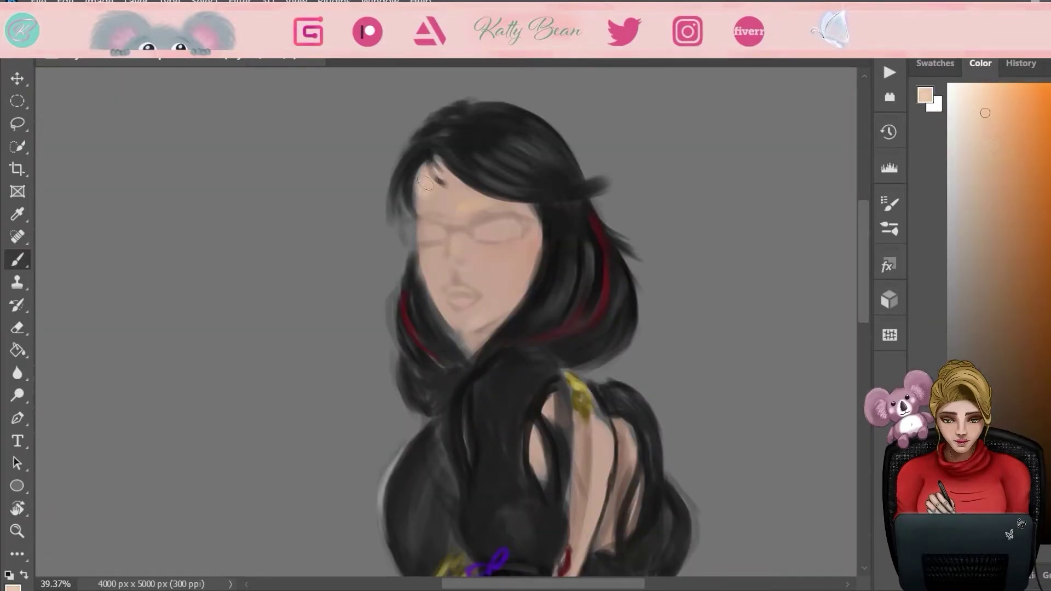
pyautogui.moveTo(432, 164); pyautogui.dragTo(460, 240)
pyautogui.moveTo(446, 197)
pyautogui.mouseDown()
pyautogui.moveTo(454, 251)
pyautogui.moveTo(501, 244)
pyautogui.moveTo(524, 205)
pyautogui.mouseUp()
pyautogui.keyDown('alt'); pyautogui.click(449, 186); pyautogui.keyUp('alt')
pyautogui.moveTo(439, 257); pyautogui.dragTo(418, 271)
pyautogui.keyDown('alt'); pyautogui.click(432, 290); pyautogui.keyUp('alt')
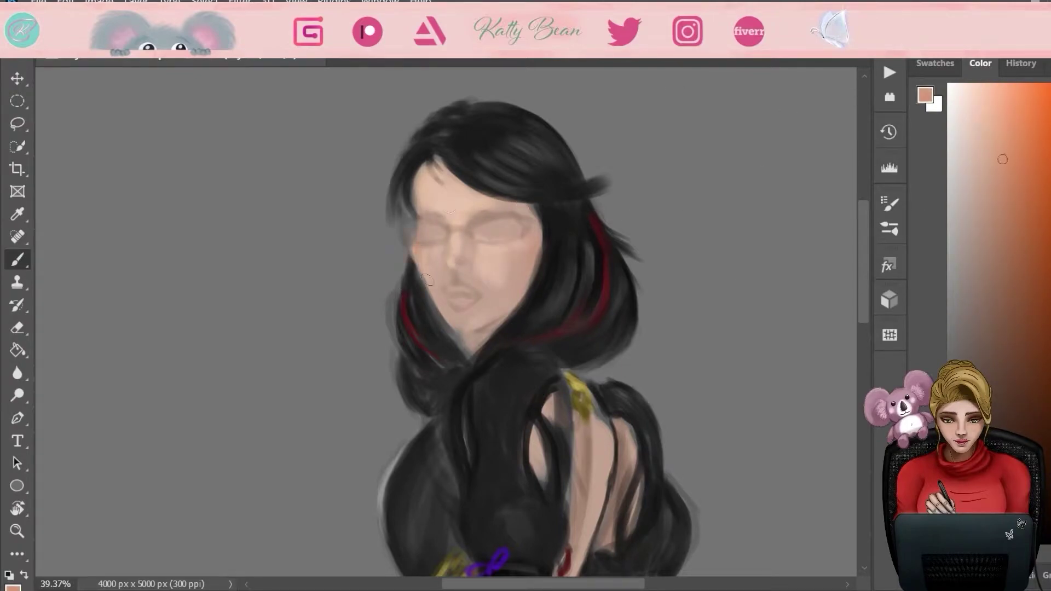
pyautogui.moveTo(512, 265)
pyautogui.mouseDown()
pyautogui.moveTo(542, 246)
pyautogui.moveTo(534, 290)
pyautogui.mouseUp()
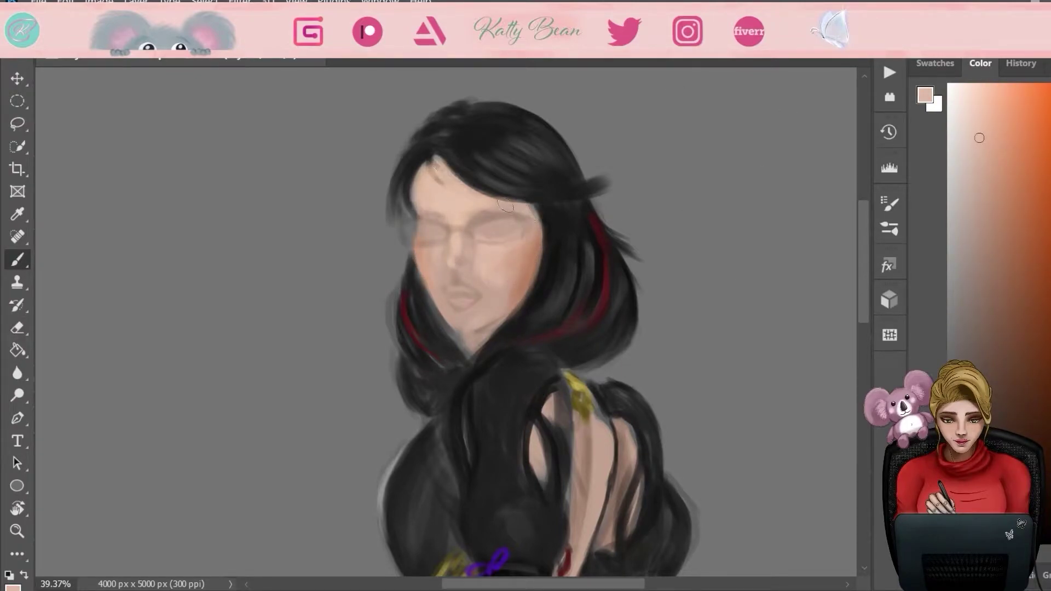
# - Shade the eye sockets and the underside of the nose with brown
pyautogui.keyDown('alt'); pyautogui.click(483, 196); pyautogui.keyUp('alt')
pyautogui.moveTo(522, 232); pyautogui.dragTo(435, 226)
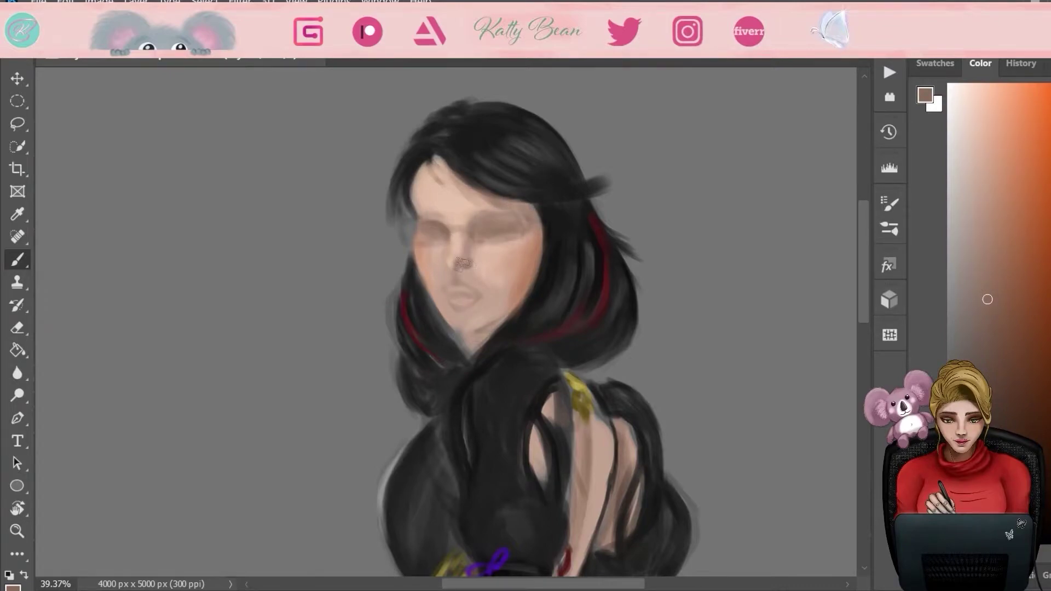
pyautogui.keyDown('alt'); pyautogui.click(526, 260); pyautogui.keyUp('alt')
pyautogui.keyDown('alt'); pyautogui.click(453, 262); pyautogui.keyUp('alt')
pyautogui.keyDown('alt'); pyautogui.click(455, 263); pyautogui.keyUp('alt')
pyautogui.keyDown('alt'); pyautogui.click(450, 266); pyautogui.keyUp('alt')
pyautogui.keyDown('alt'); pyautogui.click(456, 264); pyautogui.keyUp('alt')
pyautogui.keyDown('alt'); pyautogui.click(453, 265); pyautogui.keyUp('alt')
pyautogui.keyDown('alt'); pyautogui.click(448, 270); pyautogui.keyUp('alt')
pyautogui.keyDown('alt'); pyautogui.click(448, 271); pyautogui.keyUp('alt')
# - Blend sampled skin tones around the nose and upper lip, and darken the cheek next to the hair
pyautogui.keyDown('alt'); pyautogui.click(466, 223); pyautogui.keyUp('alt')
pyautogui.keyDown('alt'); pyautogui.click(467, 269); pyautogui.keyUp('alt')
pyautogui.keyDown('alt'); pyautogui.click(463, 284); pyautogui.keyUp('alt')
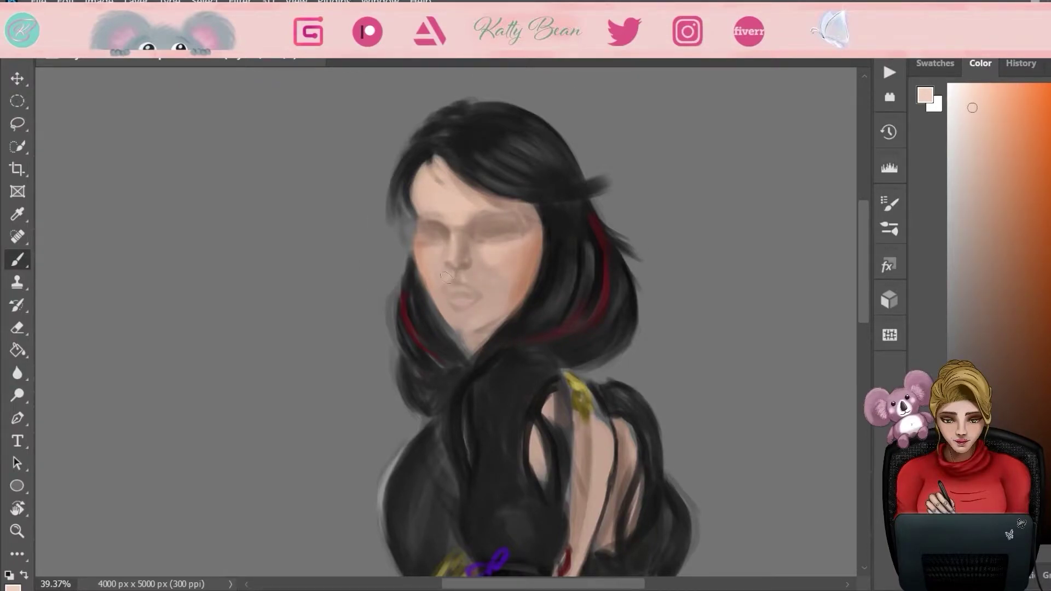
pyautogui.keyDown('alt'); pyautogui.click(495, 269); pyautogui.keyUp('alt')
pyautogui.keyDown('alt'); pyautogui.click(493, 266); pyautogui.keyUp('alt')
pyautogui.keyDown('alt'); pyautogui.click(474, 266); pyautogui.keyUp('alt')
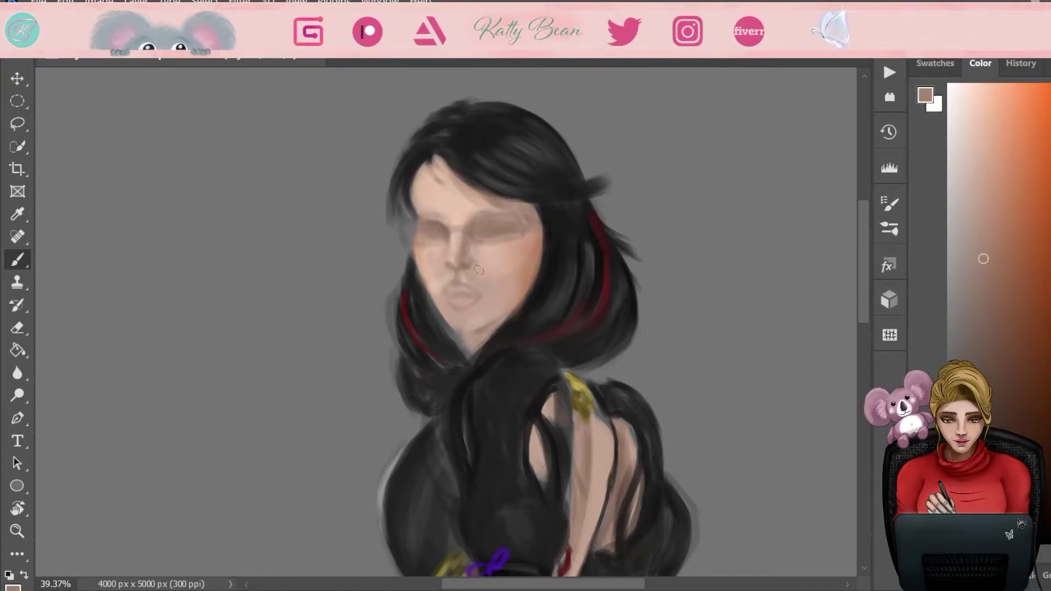
pyautogui.keyDown('alt'); pyautogui.click(486, 255); pyautogui.keyUp('alt')
pyautogui.keyDown('alt'); pyautogui.click(479, 274); pyautogui.keyUp('alt')
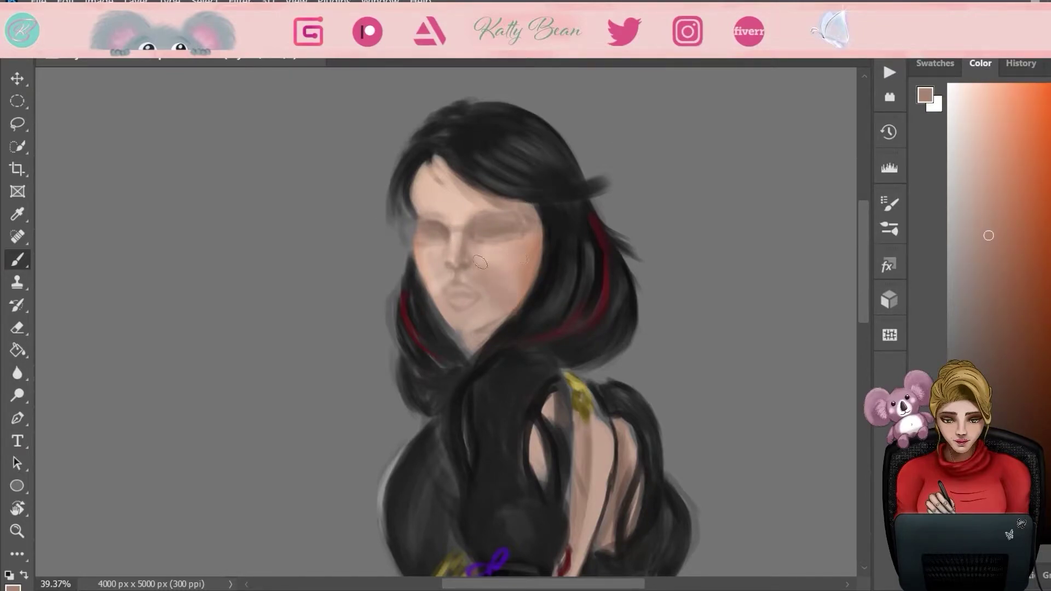
pyautogui.keyDown('alt'); pyautogui.click(503, 299); pyautogui.keyUp('alt')
# - Paint the lips light purple with a darker purple contour and mouth line
pyautogui.moveTo(444, 288)
pyautogui.mouseDown()
pyautogui.moveTo(490, 296)
pyautogui.moveTo(463, 303)
pyautogui.moveTo(486, 293)
pyautogui.mouseUp()
pyautogui.keyDown('alt'); pyautogui.click(486, 294); pyautogui.keyUp('alt')
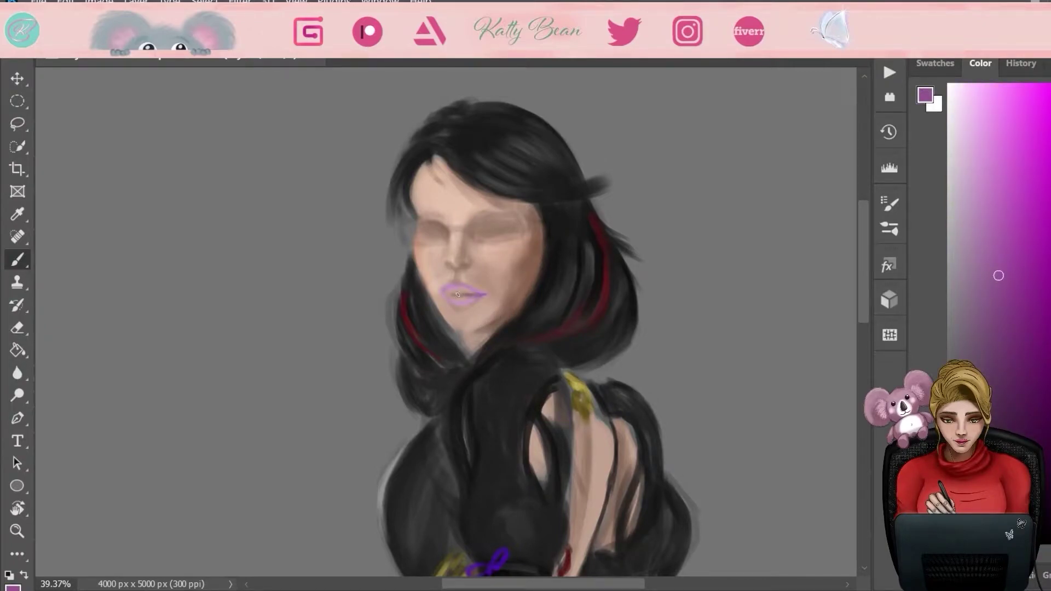
pyautogui.keyDown('alt'); pyautogui.click(439, 290); pyautogui.keyUp('alt')
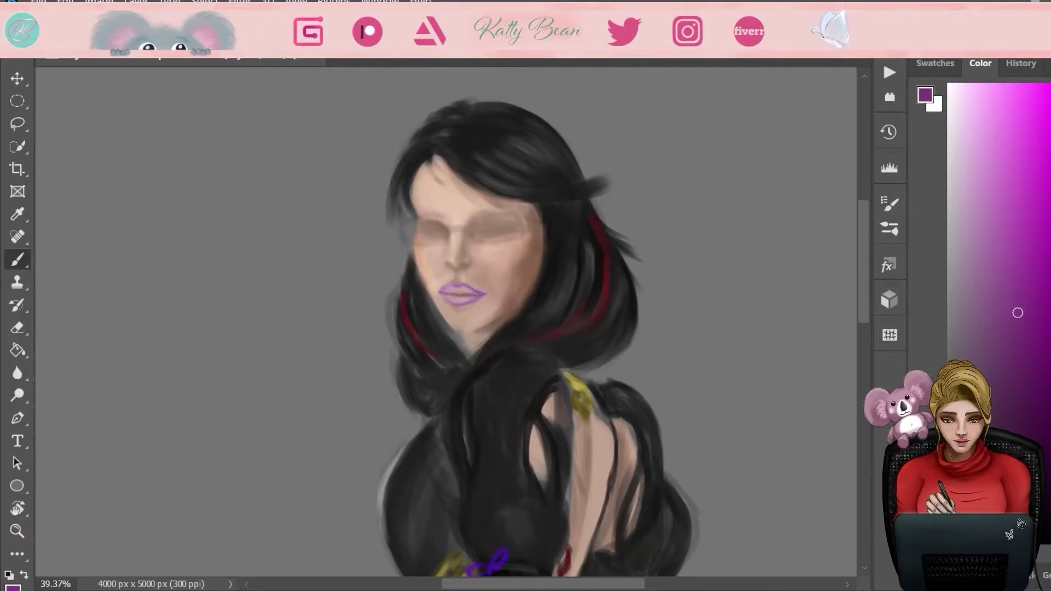
# - Deepen the upper lip with dark purple and fill the lower lip with lighter pink-purple tones
pyautogui.scroll(3, 451, 308)
pyautogui.keyDown('alt'); pyautogui.click(444, 269); pyautogui.keyUp('alt')
pyautogui.moveTo(447, 282)
pyautogui.mouseDown()
pyautogui.moveTo(470, 285)
pyautogui.moveTo(466, 269)
pyautogui.moveTo(484, 280)
pyautogui.moveTo(457, 289)
pyautogui.moveTo(482, 269)
pyautogui.moveTo(432, 277)
pyautogui.moveTo(499, 282)
pyautogui.moveTo(458, 305)
pyautogui.moveTo(436, 282)
pyautogui.moveTo(458, 301)
pyautogui.moveTo(445, 293)
pyautogui.moveTo(481, 296)
pyautogui.mouseUp()
pyautogui.keyDown('alt'); pyautogui.click(485, 280); pyautogui.keyUp('alt')
pyautogui.keyDown('alt'); pyautogui.click(464, 290); pyautogui.keyUp('alt')
pyautogui.keyDown('alt'); pyautogui.click(451, 287); pyautogui.keyUp('alt')
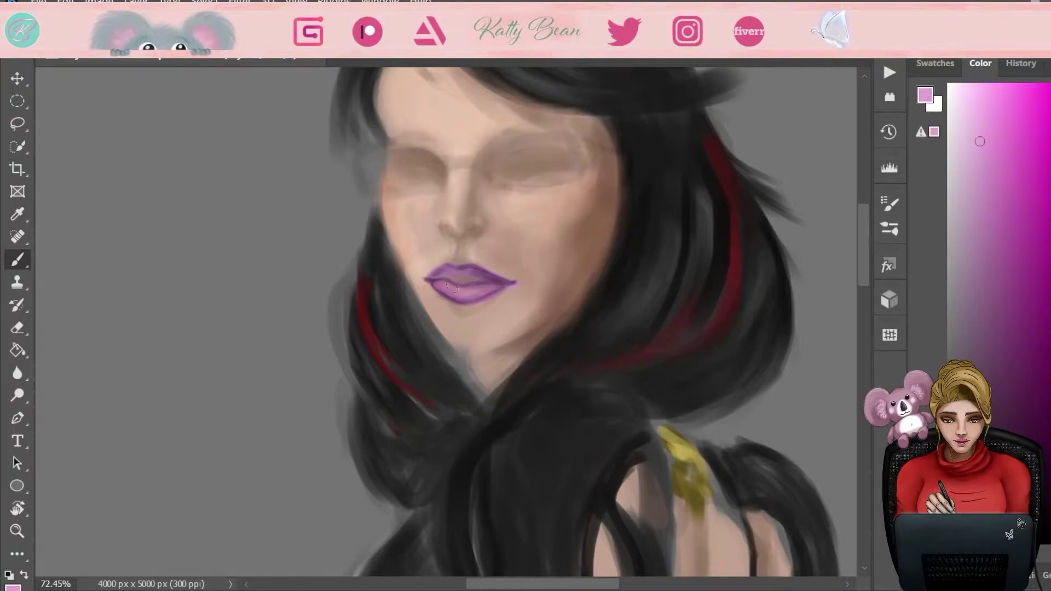
pyautogui.moveTo(982, 99)
pyautogui.mouseDown()
pyautogui.moveTo(999, 153)
pyautogui.moveTo(1009, 332)
pyautogui.mouseUp()
pyautogui.click(1001, 340)
# - Blend skin tones around the mouth, chin and cheek, and shade the neck below the jaw
pyautogui.keyDown('alt'); pyautogui.click(431, 267); pyautogui.keyUp('alt')
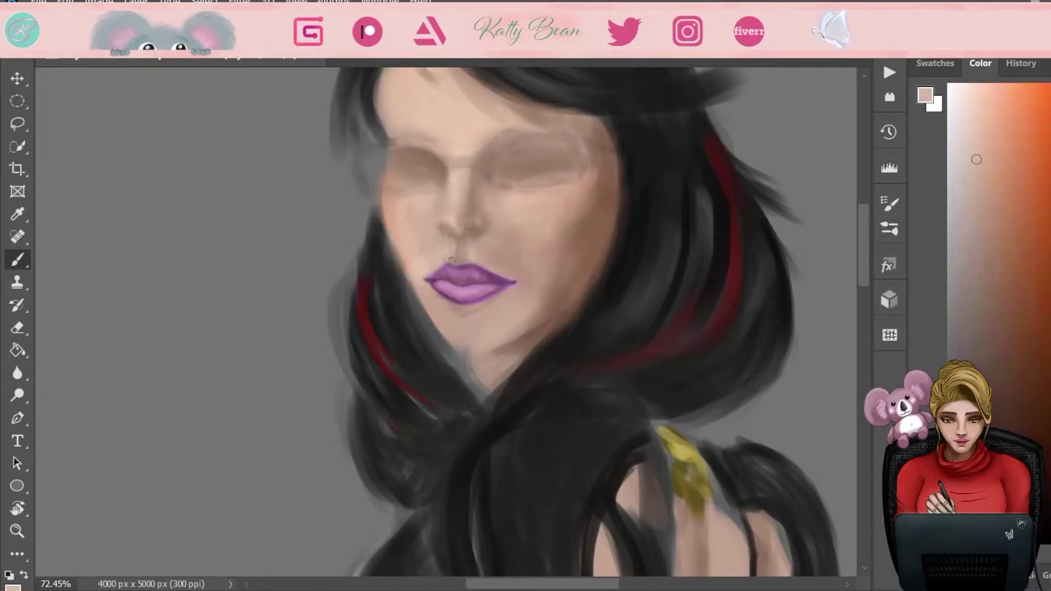
pyautogui.keyDown('alt'); pyautogui.click(463, 127); pyautogui.keyUp('alt')
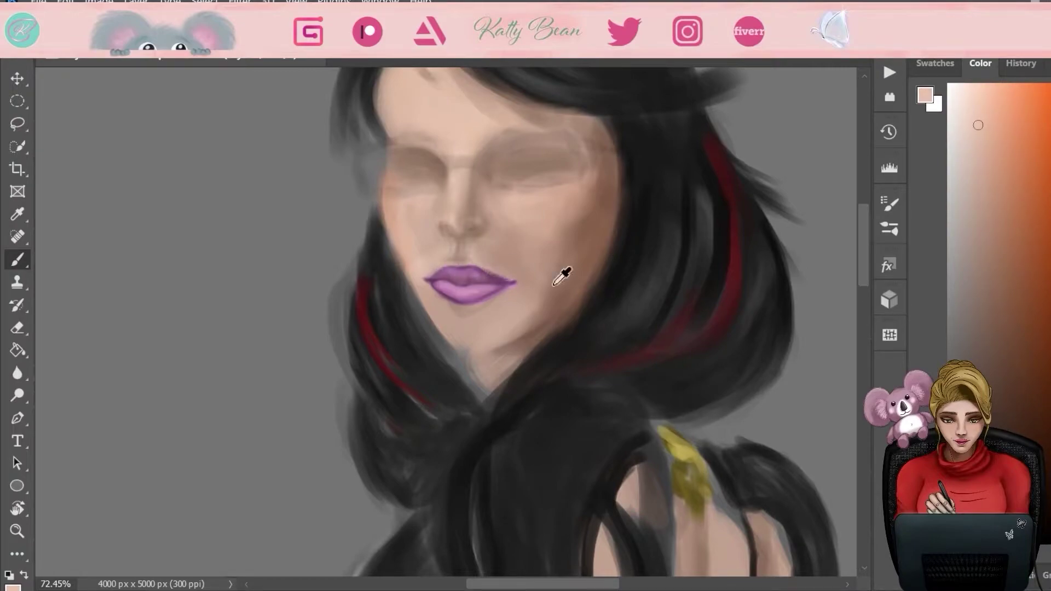
pyautogui.keyDown('alt'); pyautogui.click(526, 287); pyautogui.keyUp('alt')
pyautogui.keyDown('alt'); pyautogui.click(509, 300); pyautogui.keyUp('alt')
pyautogui.moveTo(503, 298)
pyautogui.mouseDown()
pyautogui.moveTo(454, 307)
pyautogui.moveTo(528, 307)
pyautogui.moveTo(471, 328)
pyautogui.moveTo(520, 383)
pyautogui.moveTo(497, 405)
pyautogui.mouseUp()
pyautogui.keyDown('alt'); pyautogui.click(481, 306); pyautogui.keyUp('alt')
pyautogui.keyDown('alt'); pyautogui.click(481, 322); pyautogui.keyUp('alt')
pyautogui.keyDown('alt'); pyautogui.click(569, 303); pyautogui.keyUp('alt')
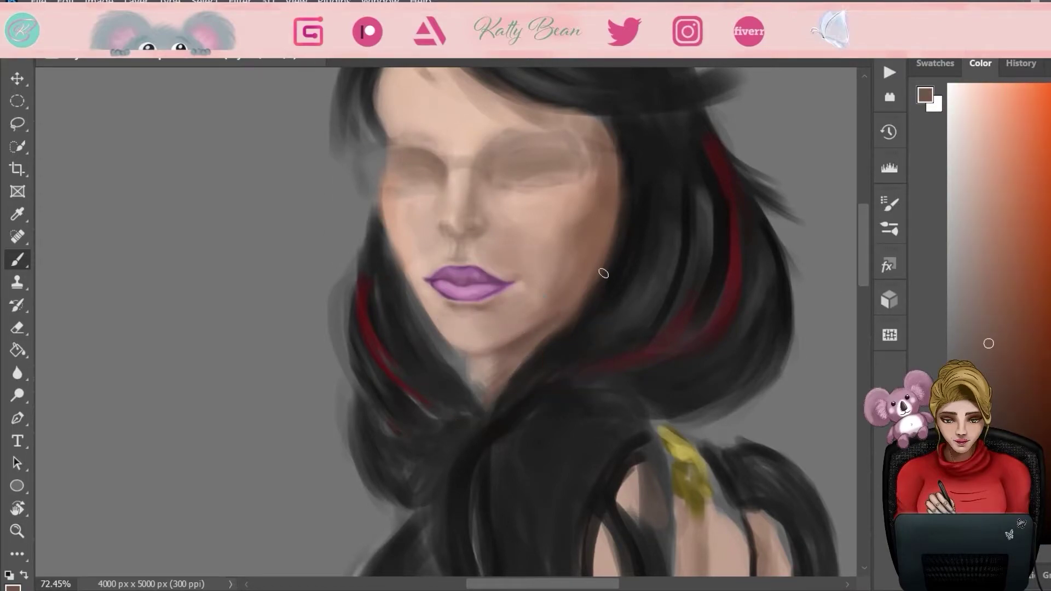
pyautogui.moveTo(569, 302)
pyautogui.mouseDown()
pyautogui.moveTo(572, 251)
pyautogui.moveTo(520, 237)
pyautogui.mouseUp()
# - Paint both eyebrows with dark, tapered strokes above the eye sockets
pyautogui.press('d')
pyautogui.moveTo(452, 224)
pyautogui.mouseDown()
pyautogui.moveTo(514, 214)
pyautogui.moveTo(345, 230)
pyautogui.moveTo(342, 258)
pyautogui.mouseUp()
pyautogui.keyDown('alt'); pyautogui.click(336, 225); pyautogui.keyUp('alt')
pyautogui.moveTo(336, 208)
pyautogui.mouseDown()
pyautogui.moveTo(377, 218)
pyautogui.moveTo(336, 229)
pyautogui.moveTo(405, 225)
pyautogui.mouseUp()
pyautogui.keyDown('alt'); pyautogui.click(465, 211); pyautogui.keyUp('alt')
pyautogui.moveTo(449, 219); pyautogui.dragTo(383, 218)
# - Outline the eye nearer the long side hair in black with a winged outer corner, erasing rough edges
pyautogui.moveTo(457, 267)
pyautogui.mouseDown()
pyautogui.moveTo(481, 269)
pyautogui.moveTo(520, 238)
pyautogui.mouseUp()
pyautogui.keyDown('alt'); pyautogui.click(606, 202); pyautogui.keyUp('alt')
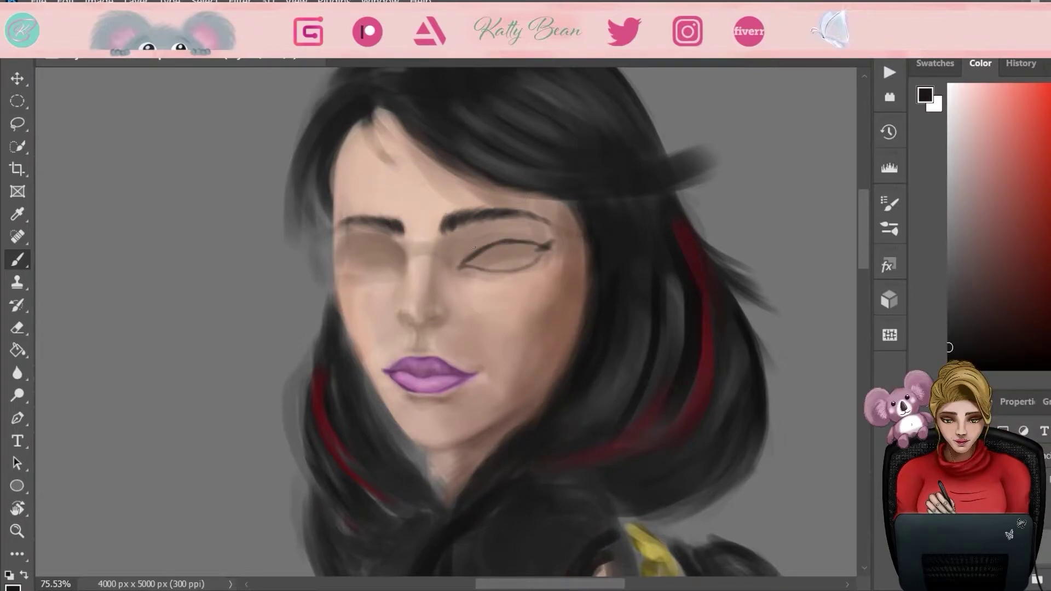
pyautogui.press('e')
pyautogui.moveTo(550, 244); pyautogui.dragTo(543, 247)
pyautogui.press('b')
pyautogui.press('e')
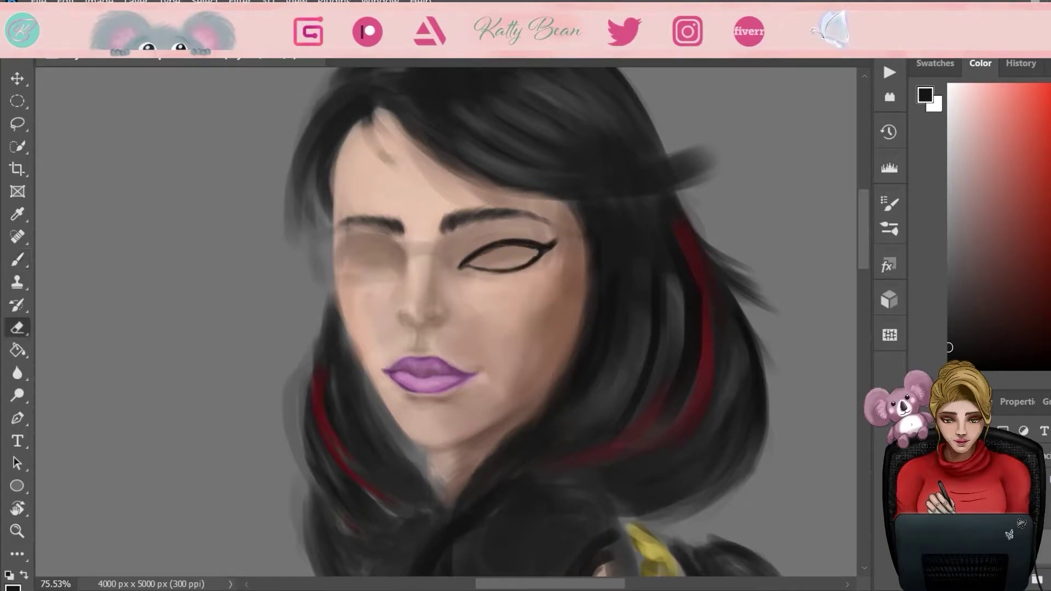
# - Add black eyelashes along the upper lid of the outlined eye, thicker toward the outer corner
pyautogui.press('b')
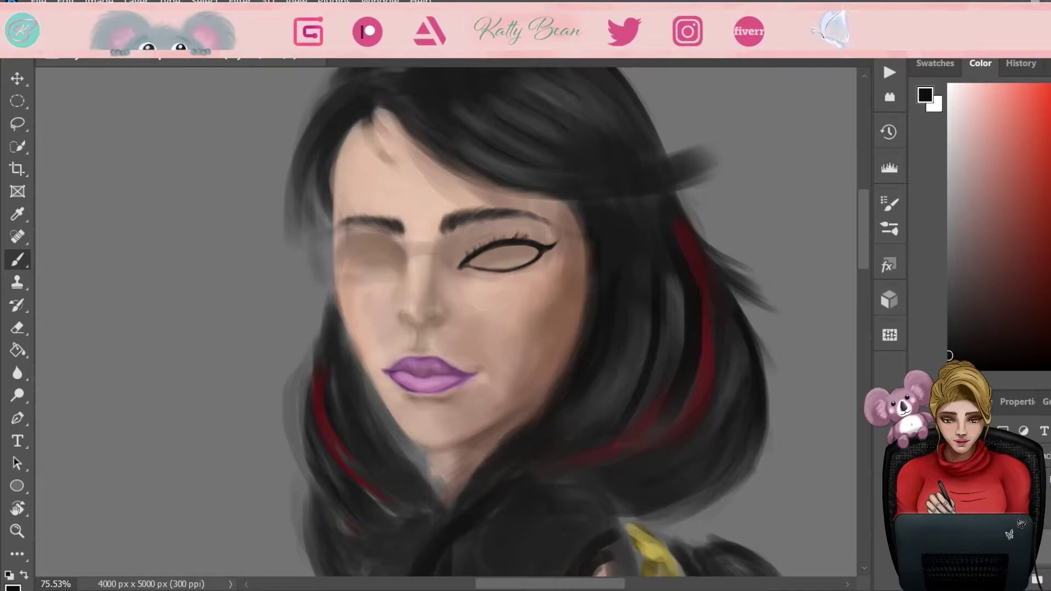
pyautogui.press('e')
pyautogui.press('b')
pyautogui.press('e')
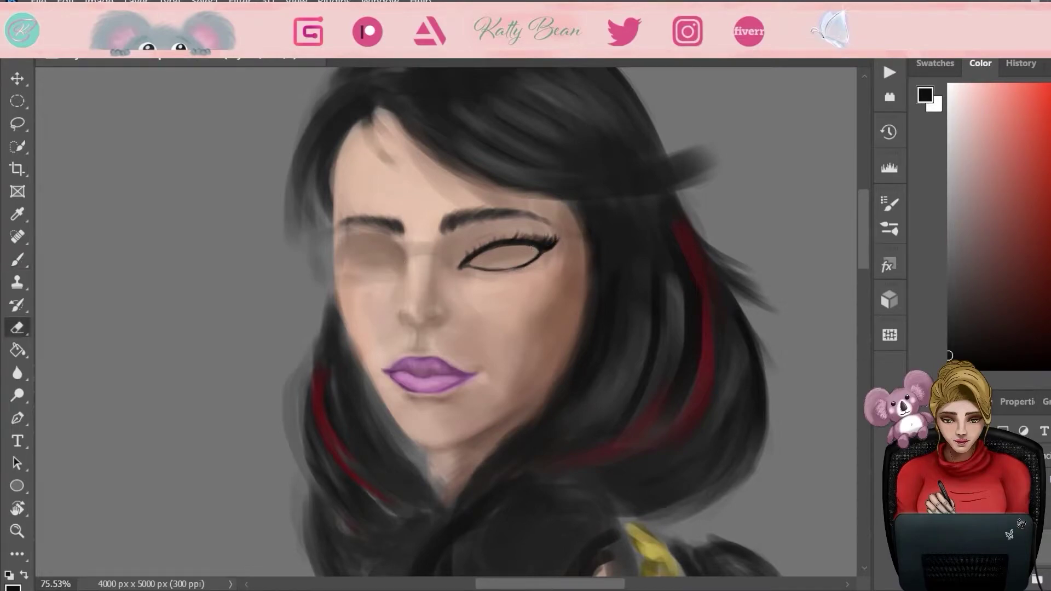
# - Paint pink-purple eyeshadow above the upper lid and under the lower lash line of the outlined eye
pyautogui.press('b')
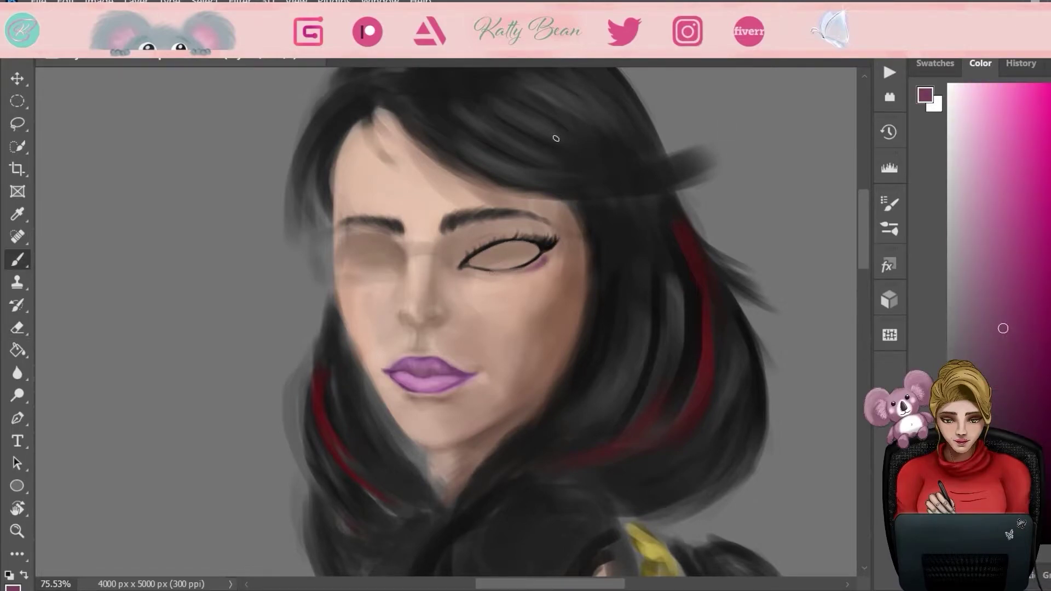
pyautogui.click(1007, 180)
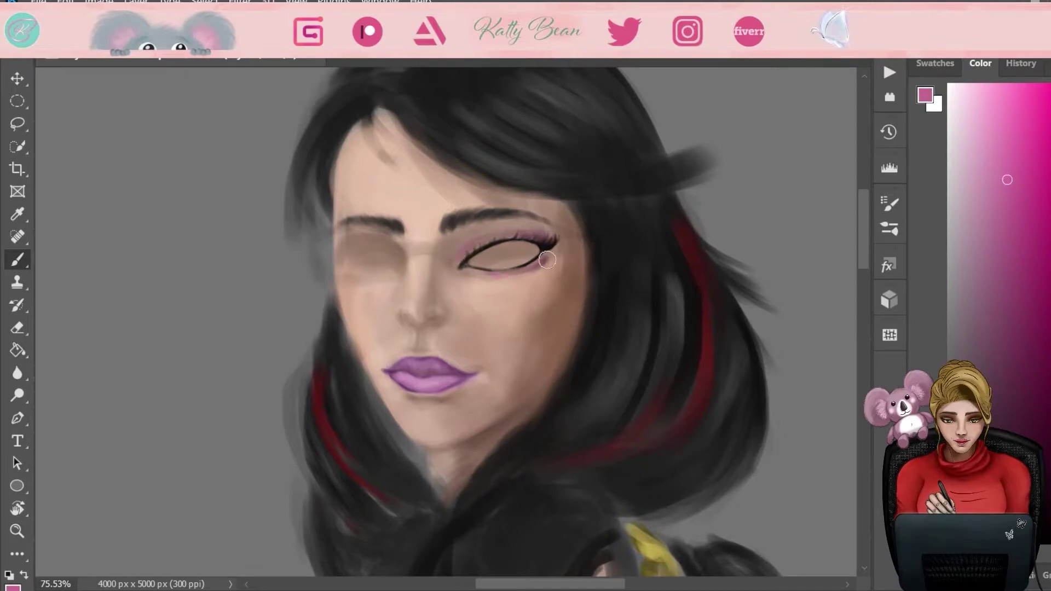
pyautogui.moveTo(549, 259); pyautogui.dragTo(539, 267)
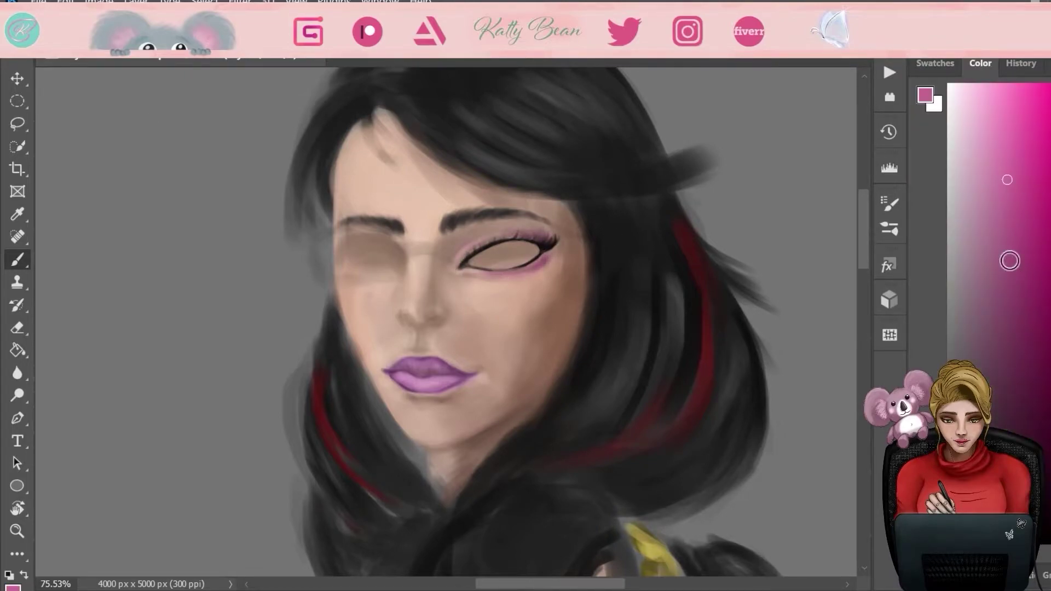
pyautogui.click(935, 63)
pyautogui.click(922, 119)
pyautogui.moveTo(532, 234)
pyautogui.mouseDown()
pyautogui.moveTo(490, 232)
pyautogui.moveTo(462, 248)
pyautogui.mouseUp()
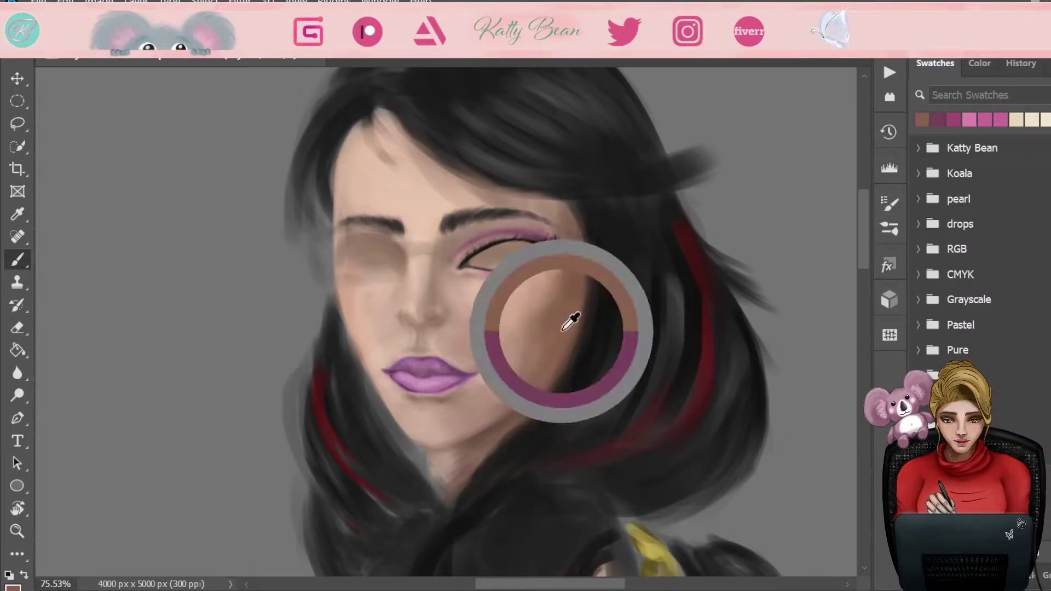
# - Outline the eye on the far side of the face in black and add dark lashes along its upper lid
pyautogui.press('F6')
pyautogui.keyDown('alt'); pyautogui.click(558, 335); pyautogui.keyUp('alt')
pyautogui.keyDown('alt'); pyautogui.click(569, 291); pyautogui.keyUp('alt')
pyautogui.moveTo(399, 265); pyautogui.dragTo(358, 268)
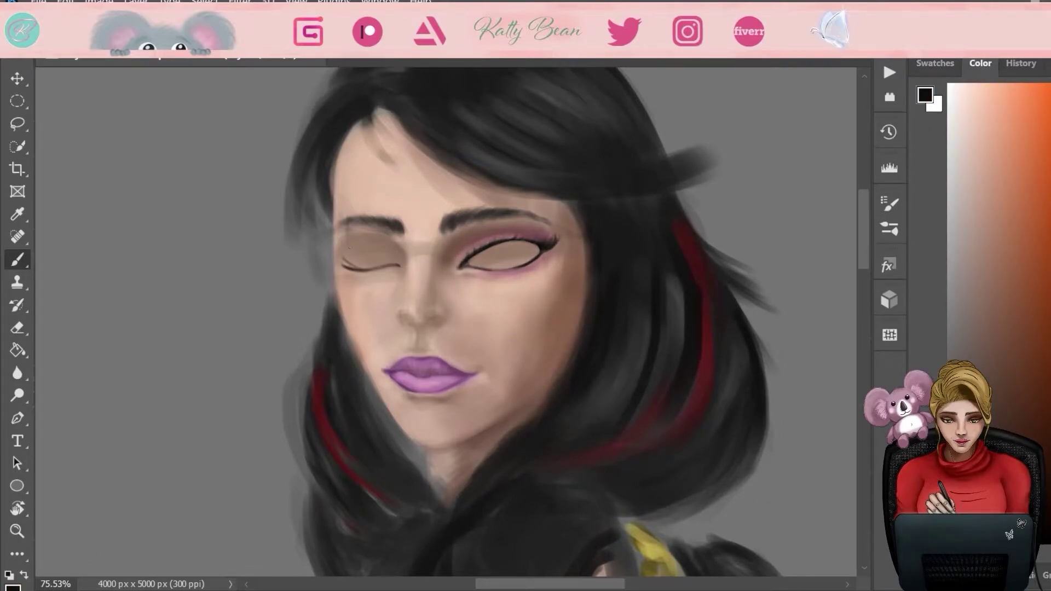
pyautogui.press('e')
pyautogui.press('b')
pyautogui.moveTo(350, 257); pyautogui.dragTo(391, 251)
pyautogui.press('e')
pyautogui.press('b')
pyautogui.moveTo(487, 242); pyautogui.dragTo(548, 235)
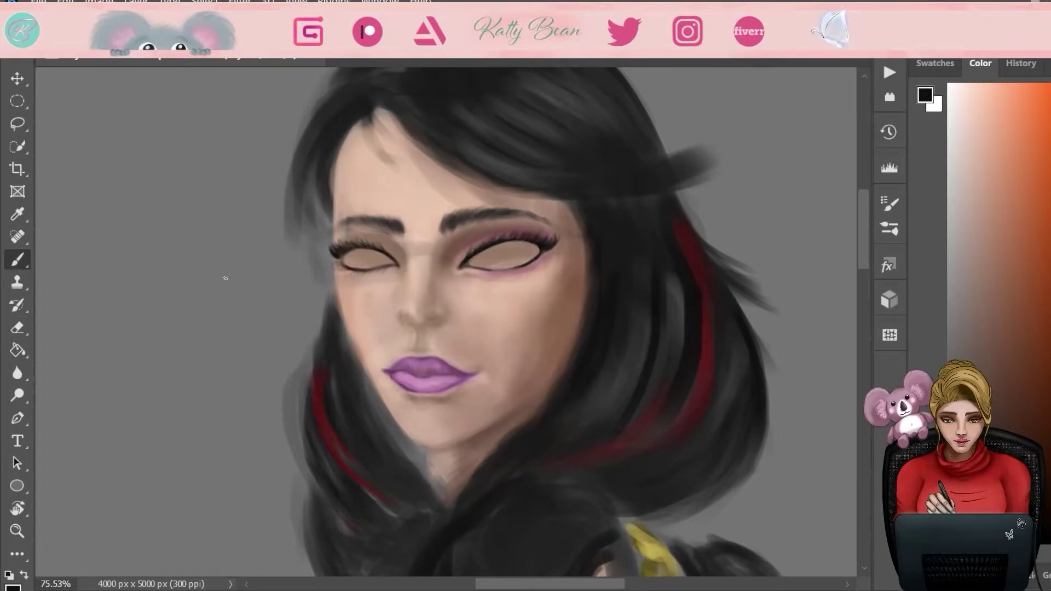
# - Paint purple and brown eyeshadow above and below the far eye, matching the makeup of the near eye
pyautogui.moveTo(985, 310); pyautogui.dragTo(1005, 411)
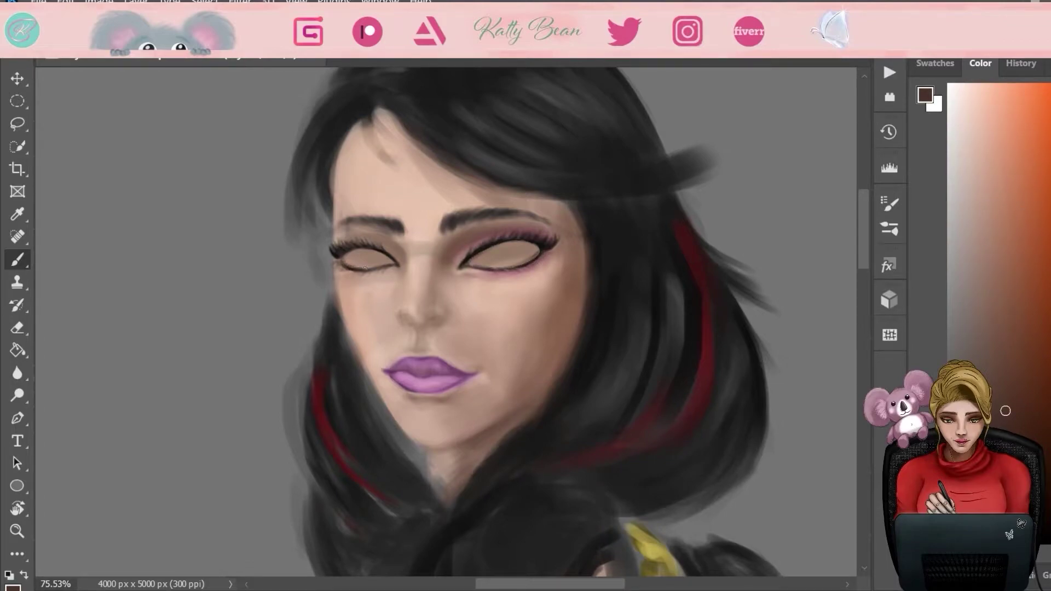
pyautogui.keyDown('alt'); pyautogui.click(382, 242); pyautogui.keyUp('alt')
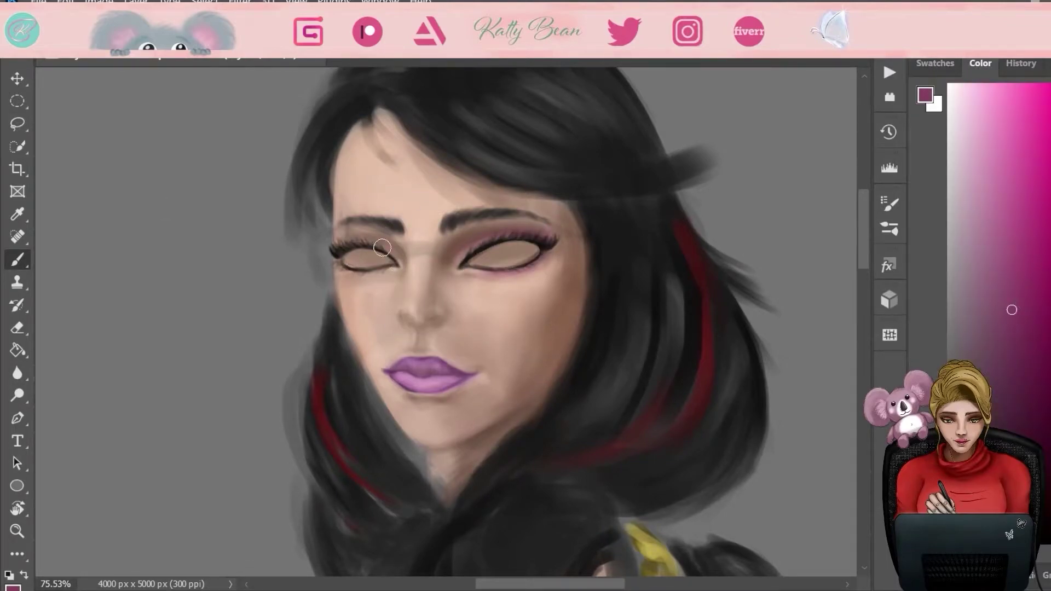
pyautogui.moveTo(342, 274); pyautogui.dragTo(392, 279)
pyautogui.keyDown('alt'); pyautogui.click(361, 268); pyautogui.keyUp('alt')
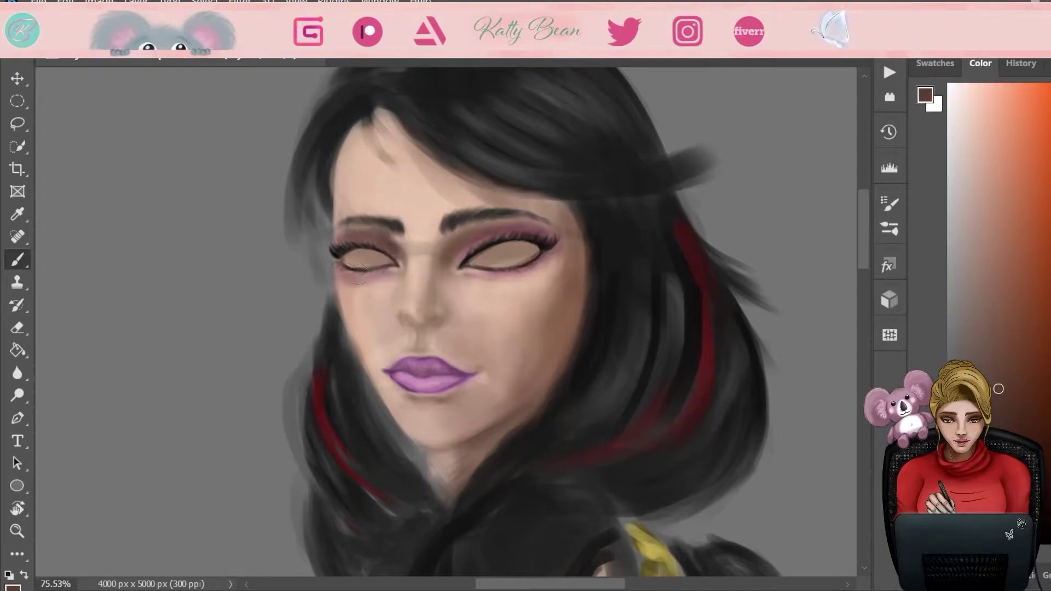
pyautogui.keyDown('alt'); pyautogui.click(526, 268); pyautogui.keyUp('alt')
pyautogui.keyDown('alt'); pyautogui.click(520, 270); pyautogui.keyUp('alt')
pyautogui.keyDown('alt'); pyautogui.click(348, 290); pyautogui.keyUp('alt')
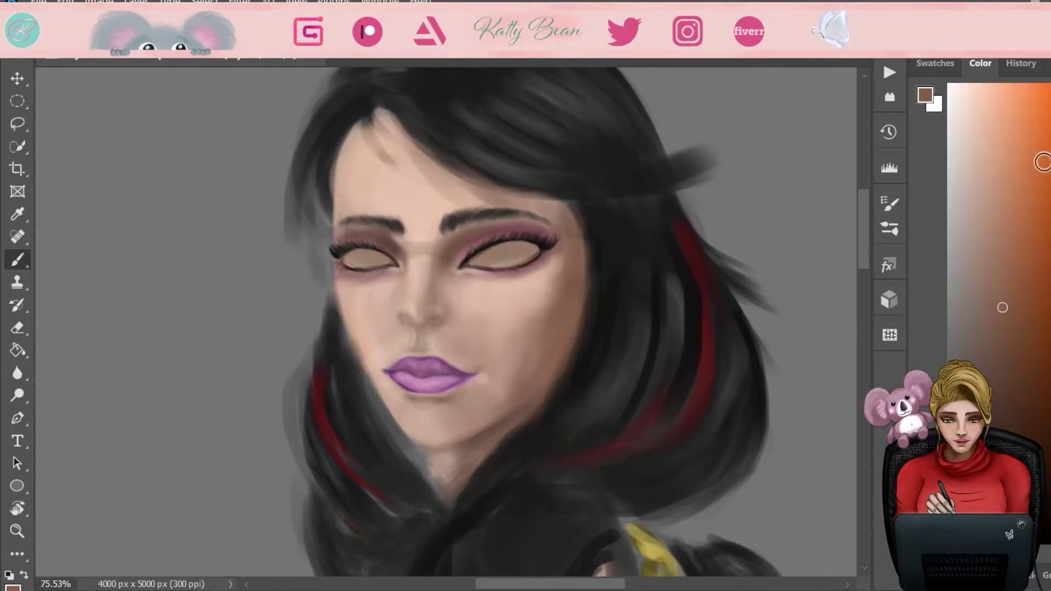
# - Fill both eyeballs with light grey-white and brush soft pink blush onto the cheeks
pyautogui.scroll(3, 432, 214)
pyautogui.click(949, 178)
pyautogui.moveTo(492, 282)
pyautogui.mouseDown()
pyautogui.moveTo(547, 290)
pyautogui.moveTo(512, 294)
pyautogui.moveTo(553, 276)
pyautogui.mouseUp()
pyautogui.moveTo(306, 274); pyautogui.dragTo(375, 282)
pyautogui.keyDown('alt'); pyautogui.click(308, 274); pyautogui.keyUp('alt')
pyautogui.click(968, 320)
pyautogui.keyDown('alt'); pyautogui.click(339, 271); pyautogui.keyUp('alt')
pyautogui.moveTo(482, 285); pyautogui.dragTo(509, 270)
pyautogui.moveTo(566, 295); pyautogui.dragTo(528, 266)
pyautogui.moveTo(476, 298); pyautogui.dragTo(547, 307)
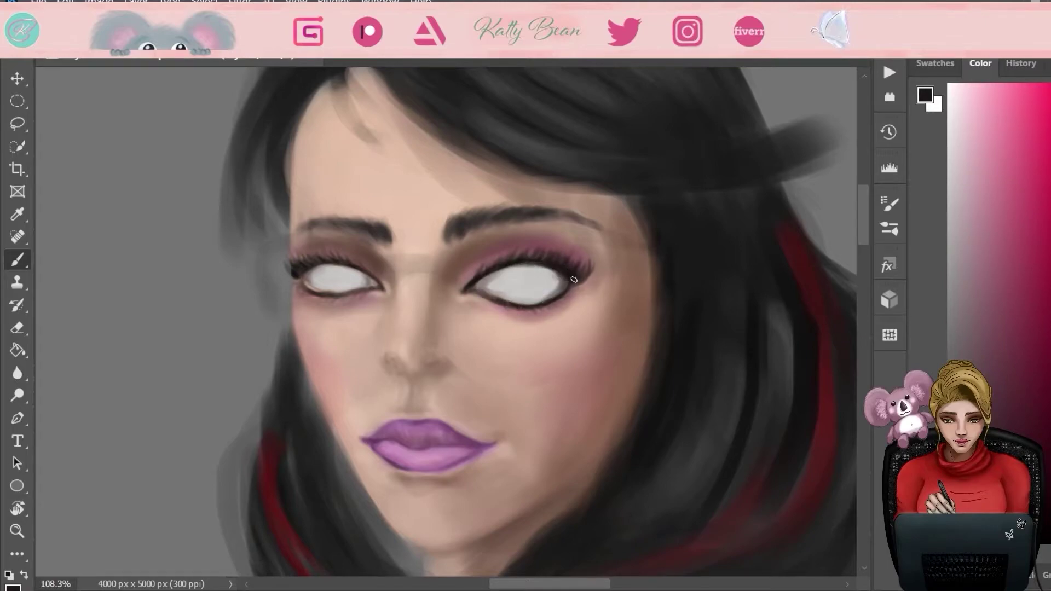
# - Refine the lid lines and inner corners of both eyes with sampled dark and skin tones
pyautogui.keyDown('alt'); pyautogui.click(554, 254); pyautogui.keyUp('alt')
pyautogui.keyDown('alt'); pyautogui.click(300, 265); pyautogui.keyUp('alt')
pyautogui.keyDown('alt'); pyautogui.scroll(3, 580, 131); pyautogui.keyUp('alt')
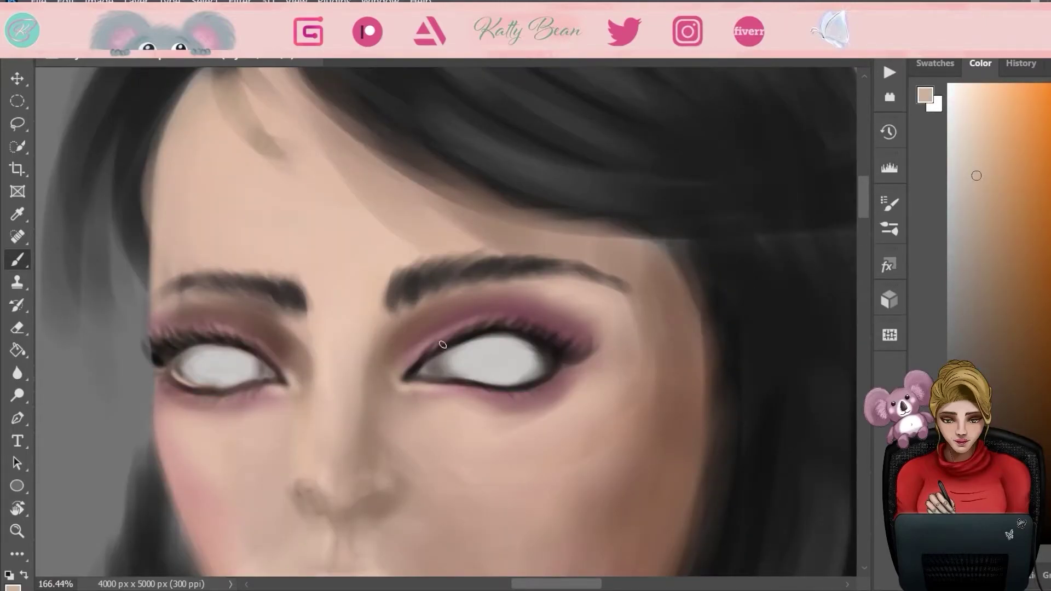
pyautogui.keyDown('alt'); pyautogui.click(511, 328); pyautogui.keyUp('alt')
pyautogui.keyDown('alt'); pyautogui.click(418, 373); pyautogui.keyUp('alt')
pyautogui.keyDown('alt'); pyautogui.click(277, 378); pyautogui.keyUp('alt')
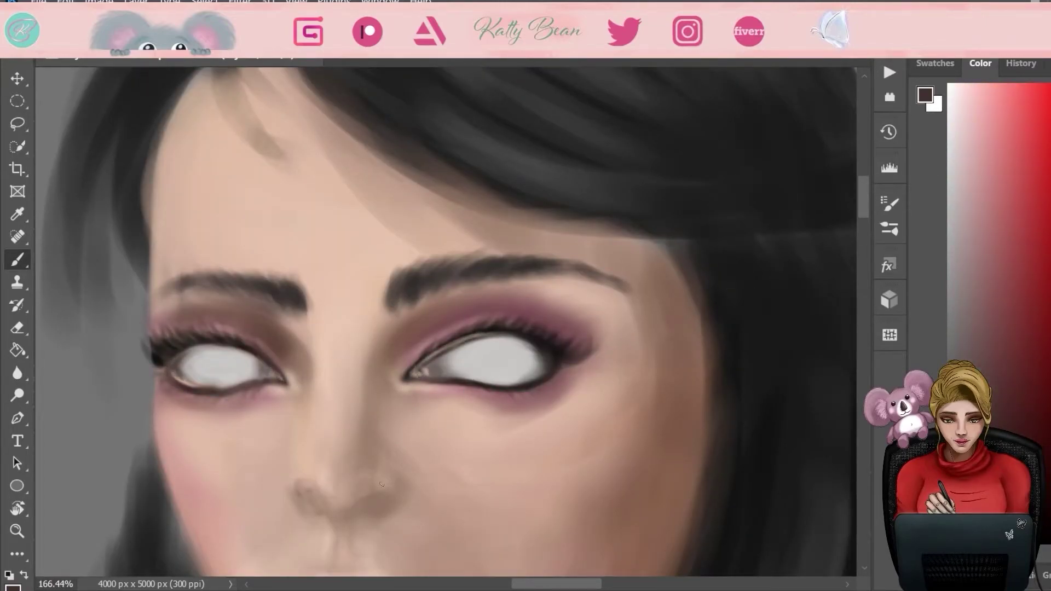
# - Outline round irises in both eyes and fill them with pale blue-grey
pyautogui.keyDown('alt'); pyautogui.click(219, 378); pyautogui.keyUp('alt')
pyautogui.moveTo(202, 383); pyautogui.dragTo(213, 364)
pyautogui.moveTo(476, 345)
pyautogui.mouseDown()
pyautogui.moveTo(509, 356)
pyautogui.moveTo(519, 378)
pyautogui.mouseUp()
pyautogui.moveTo(481, 342); pyautogui.dragTo(474, 375)
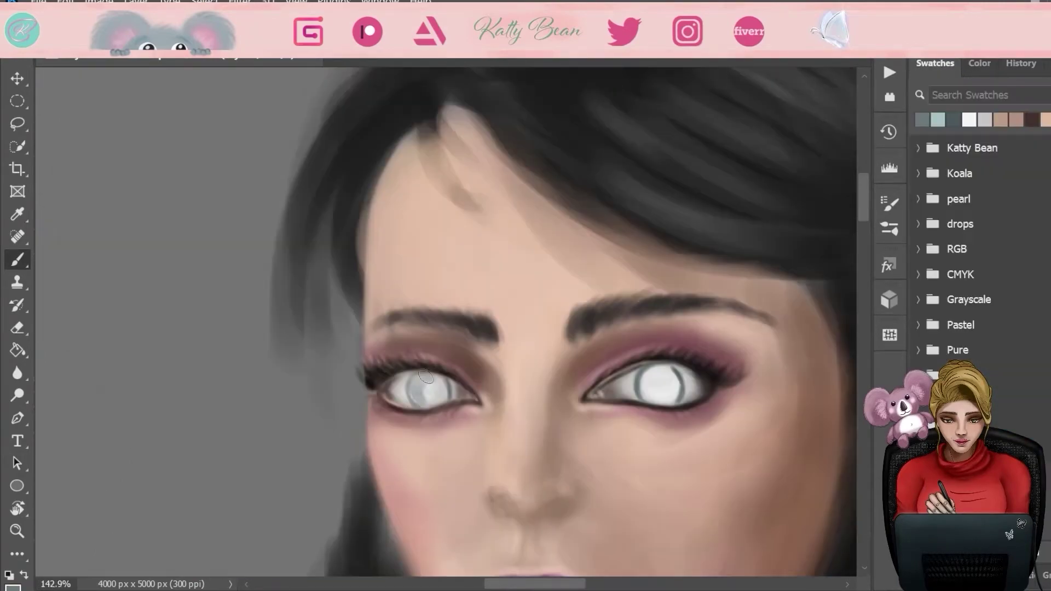
pyautogui.moveTo(421, 386); pyautogui.dragTo(438, 397)
pyautogui.moveTo(651, 375); pyautogui.dragTo(671, 394)
pyautogui.moveTo(422, 383); pyautogui.dragTo(441, 396)
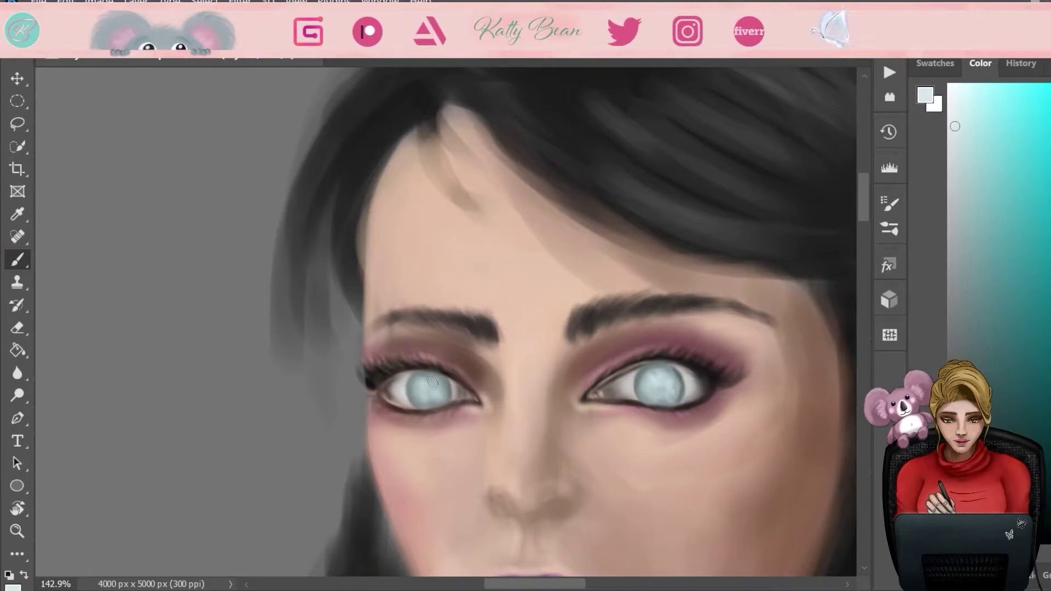
# - Clean the iris edges under the eyelids with the eraser and retouch them with blue-grey tones
pyautogui.click(934, 63)
pyautogui.press('e')
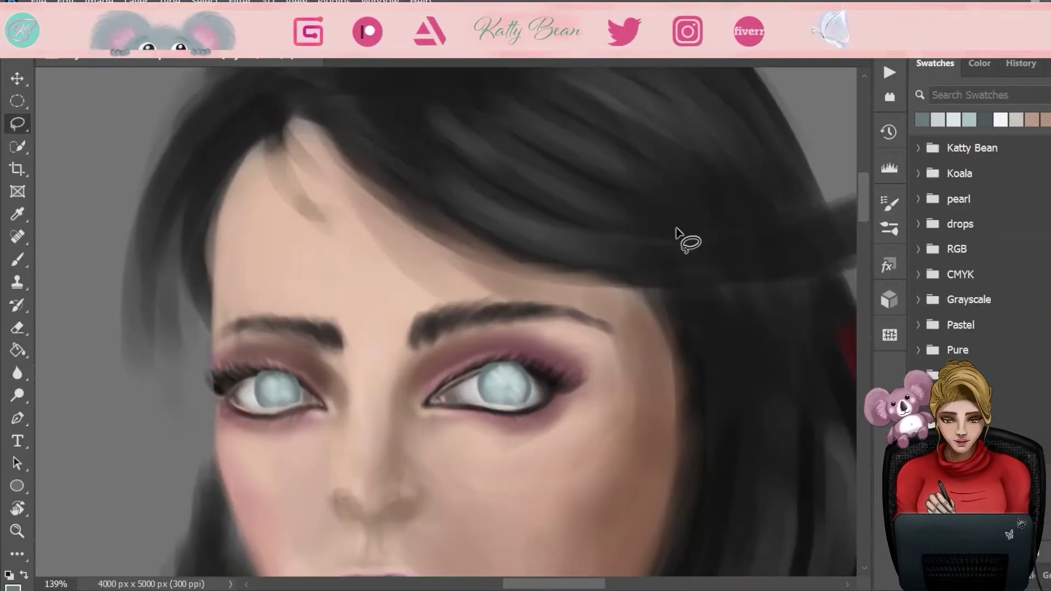
pyautogui.press('b')
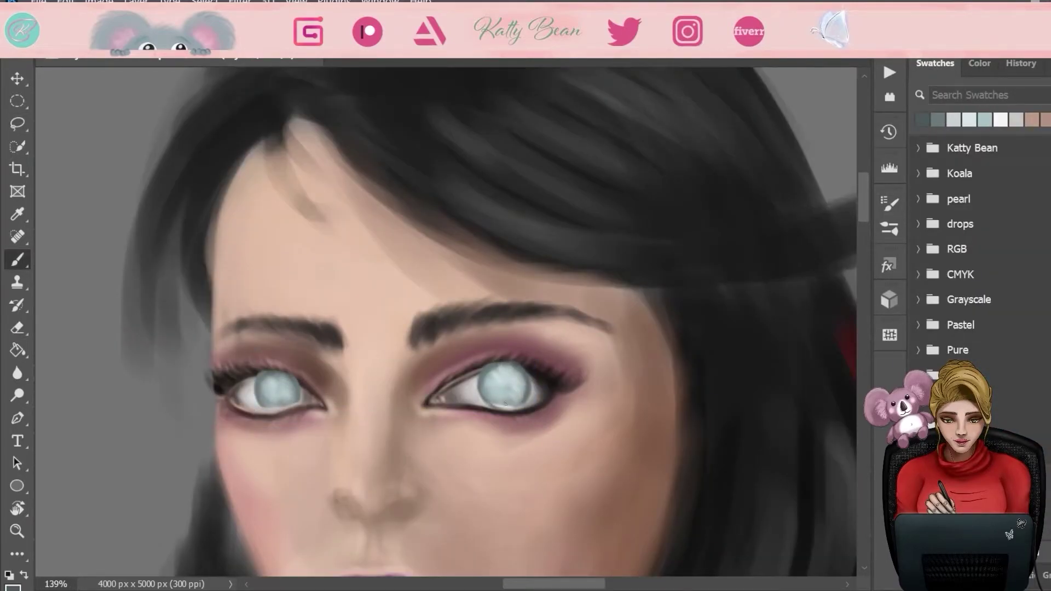
pyautogui.press('e')
pyautogui.moveTo(481, 370); pyautogui.dragTo(525, 368)
pyautogui.press('b')
pyautogui.keyDown('alt'); pyautogui.click(484, 368); pyautogui.keyUp('alt')
pyautogui.press('e')
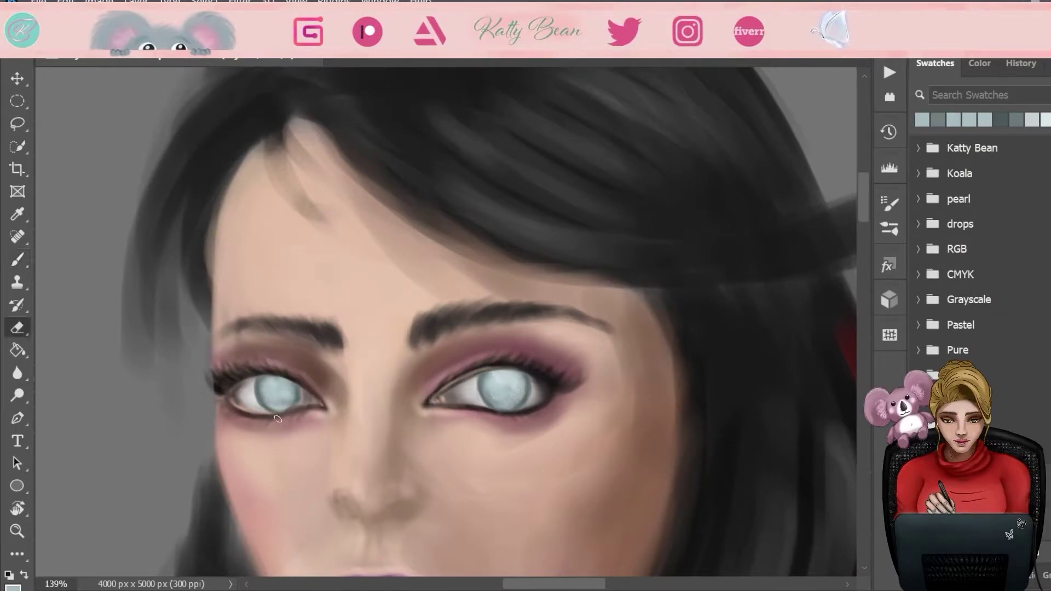
# - Paint black pupils with small white highlights in both irises
pyautogui.press('b')
pyautogui.press('e')
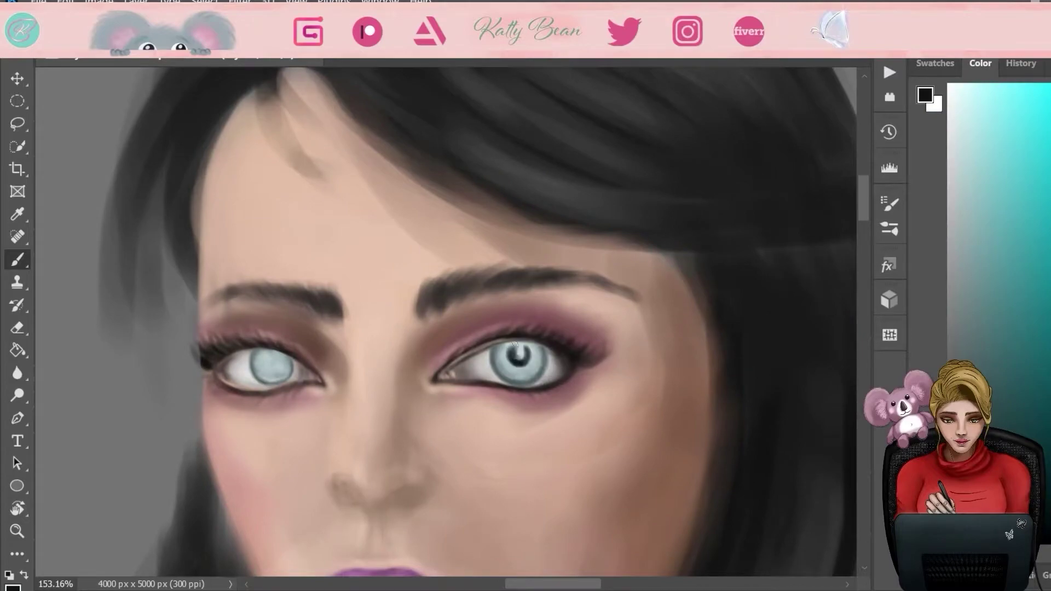
pyautogui.moveTo(271, 364); pyautogui.dragTo(272, 368)
pyautogui.scroll(1, 478, 242)
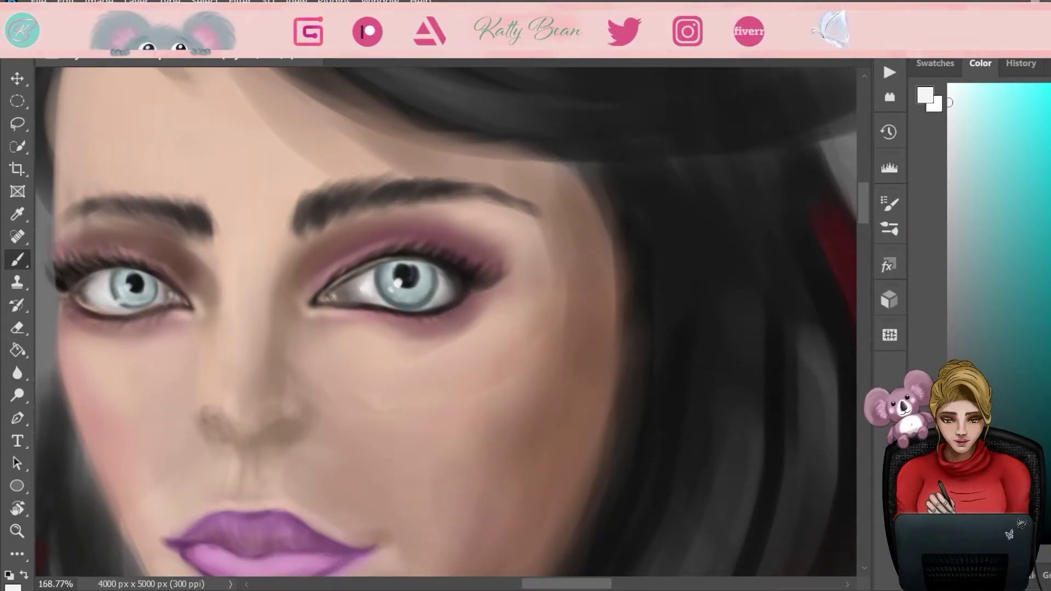
# - Draw a thick black glasses frame around the near eye, with a line across the nose bridge
pyautogui.scroll(-10, 384, 317)
pyautogui.press('d')
pyautogui.moveTo(401, 312)
pyautogui.mouseDown()
pyautogui.moveTo(428, 291)
pyautogui.moveTo(420, 300)
pyautogui.moveTo(498, 289)
pyautogui.moveTo(478, 346)
pyautogui.mouseUp()
pyautogui.moveTo(407, 331); pyautogui.dragTo(453, 348)
pyautogui.moveTo(496, 301); pyautogui.dragTo(457, 287)
pyautogui.press('e')
pyautogui.press('b')
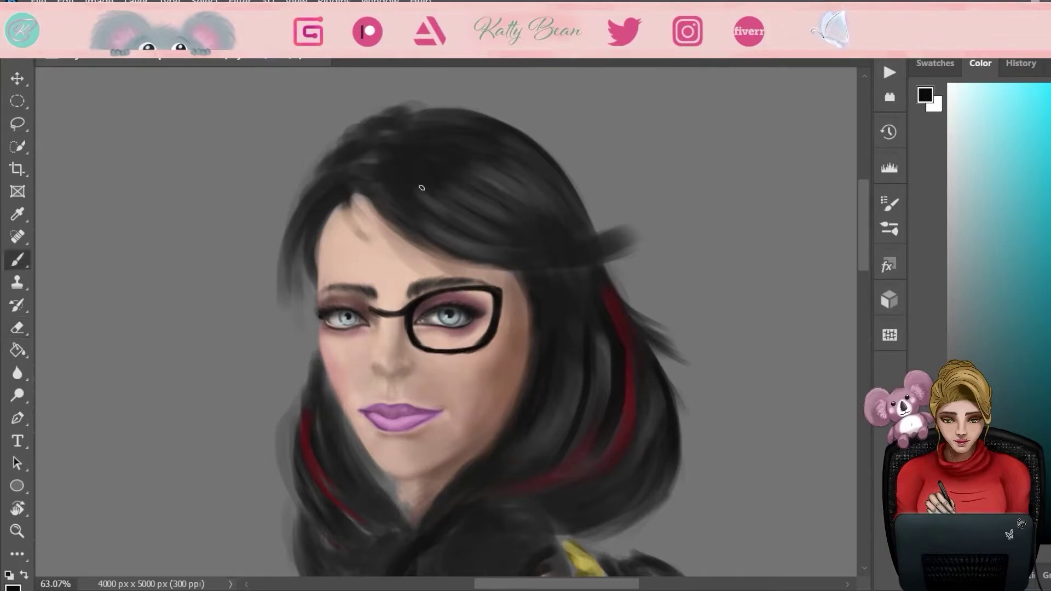
# - Thicken the glasses bridge in black and clean the inner edges of the near lens frame
pyautogui.moveTo(405, 315); pyautogui.dragTo(370, 311)
pyautogui.press('e')
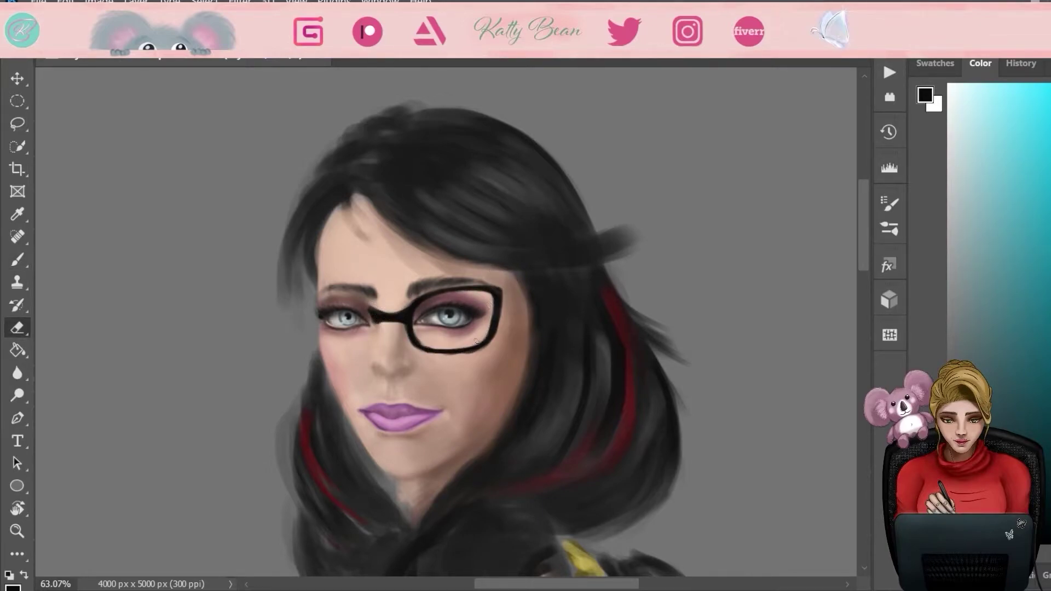
pyautogui.press('b')
pyautogui.press('e')
pyautogui.press('b')
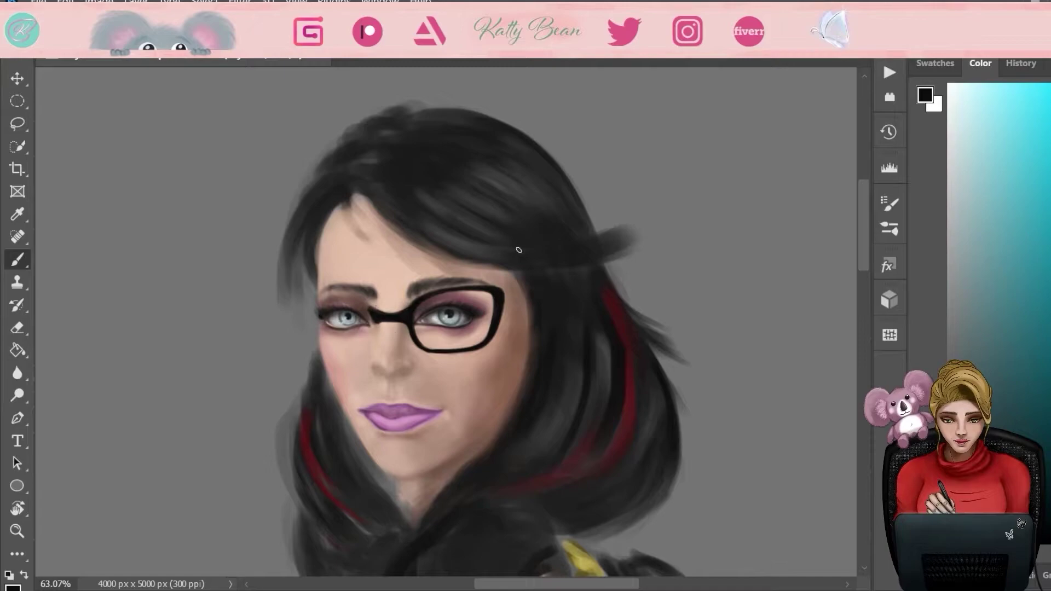
# - Draw the second black lens frame around the far eye, erasing rough edges to even its thickness
pyautogui.moveTo(362, 297); pyautogui.dragTo(301, 301)
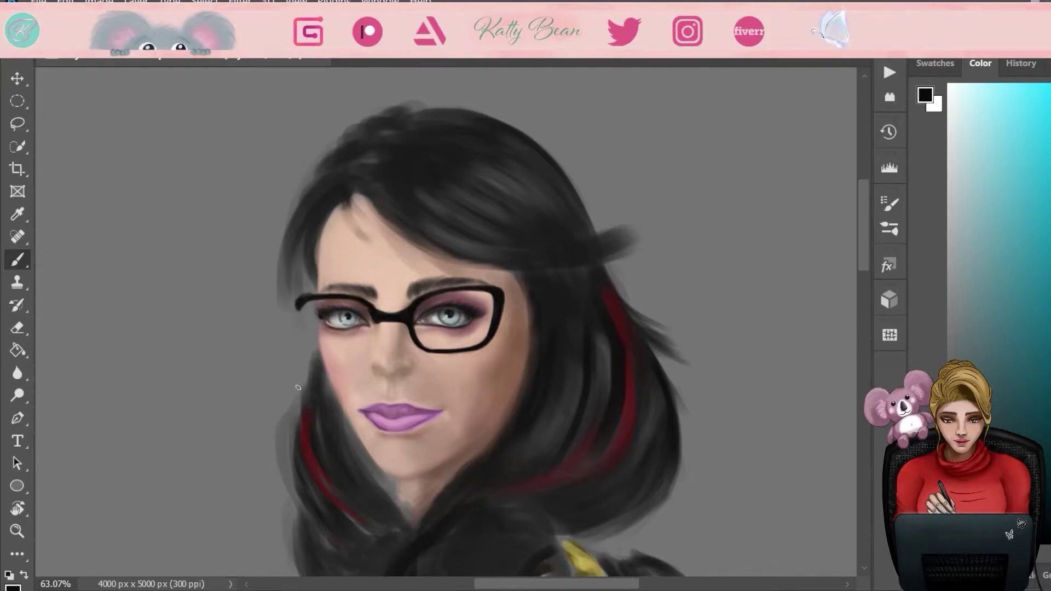
pyautogui.press('e')
pyautogui.press('b')
pyautogui.press('e')
pyautogui.press('b')
pyautogui.press('e')
pyautogui.press('b')
# - Warp the glasses slightly at their corners and lower edges to fit the face's perspective
pyautogui.hotkey('ctrl', 't')
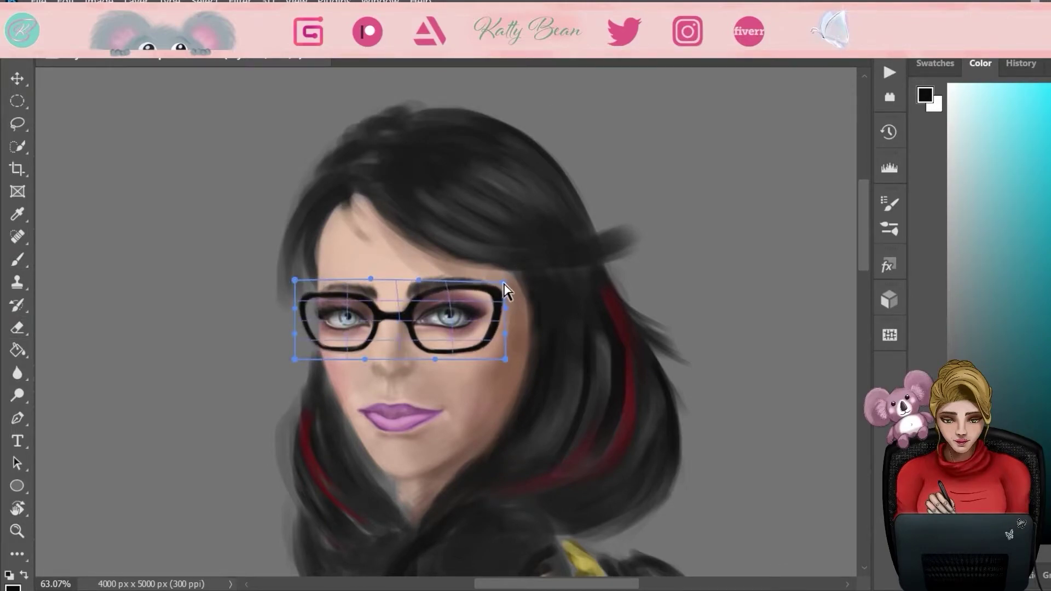
pyautogui.moveTo(504, 359)
pyautogui.mouseDown()
pyautogui.moveTo(492, 359)
pyautogui.moveTo(509, 364)
pyautogui.mouseUp()
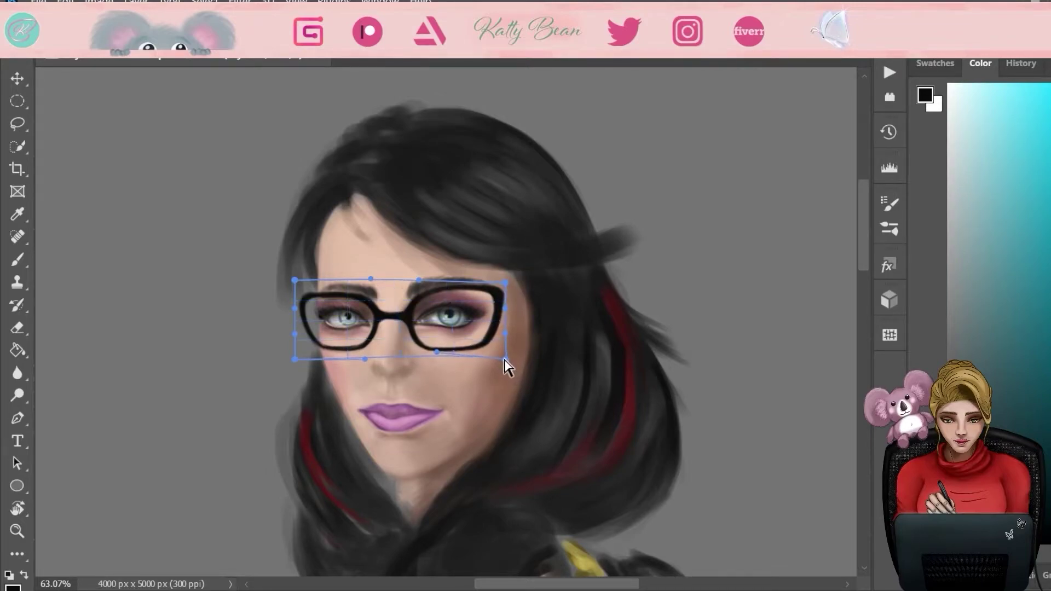
pyautogui.moveTo(436, 351); pyautogui.dragTo(427, 351)
pyautogui.moveTo(296, 334); pyautogui.dragTo(296, 330)
pyautogui.moveTo(365, 359); pyautogui.dragTo(367, 358)
pyautogui.moveTo(507, 359); pyautogui.dragTo(504, 361)
pyautogui.moveTo(504, 283); pyautogui.dragTo(501, 285)
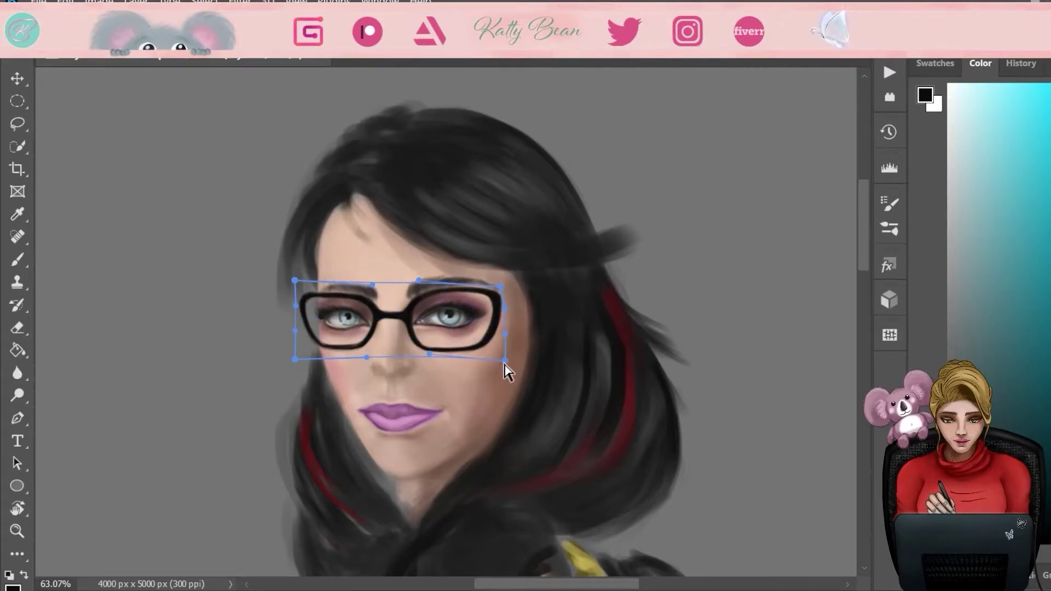
pyautogui.press('Return')
# - Paint an ornate silver-grey temple arm from the near lens frame back into the hair
pyautogui.press('b')
pyautogui.scroll(-1, 510, 235)
pyautogui.moveTo(528, 228)
pyautogui.mouseDown()
pyautogui.moveTo(557, 234)
pyautogui.moveTo(506, 224)
pyautogui.moveTo(540, 230)
pyautogui.mouseUp()
pyautogui.keyDown('alt'); pyautogui.click(516, 218); pyautogui.keyUp('alt')
pyautogui.click(935, 63)
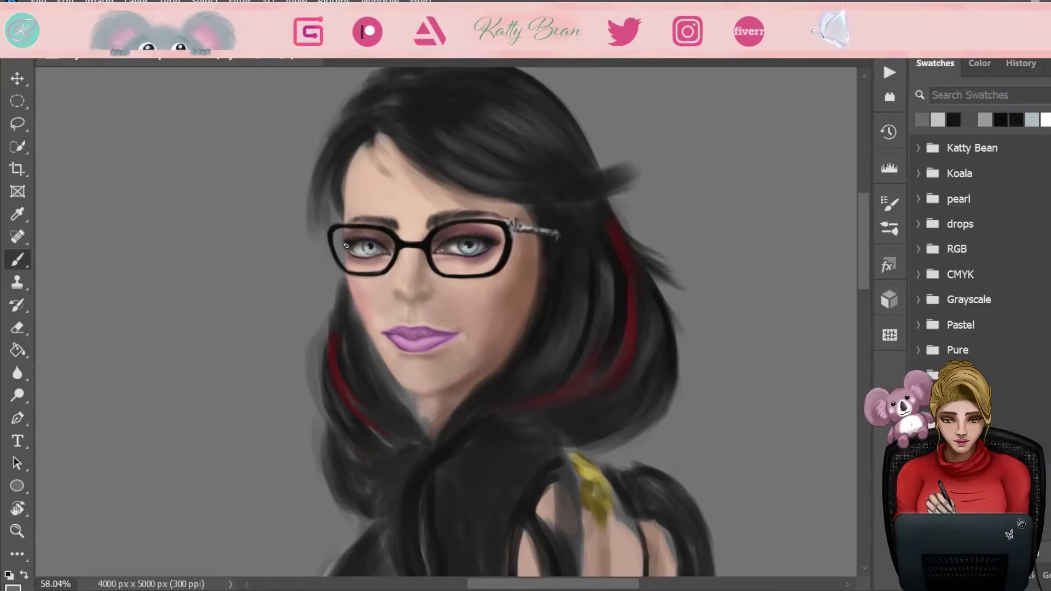
# - Hide the plain grey backdrop layer so the figure sits against the red moon background
pyautogui.doubleClick(934, 63)
pyautogui.click(923, 350)
pyautogui.click(934, 63)
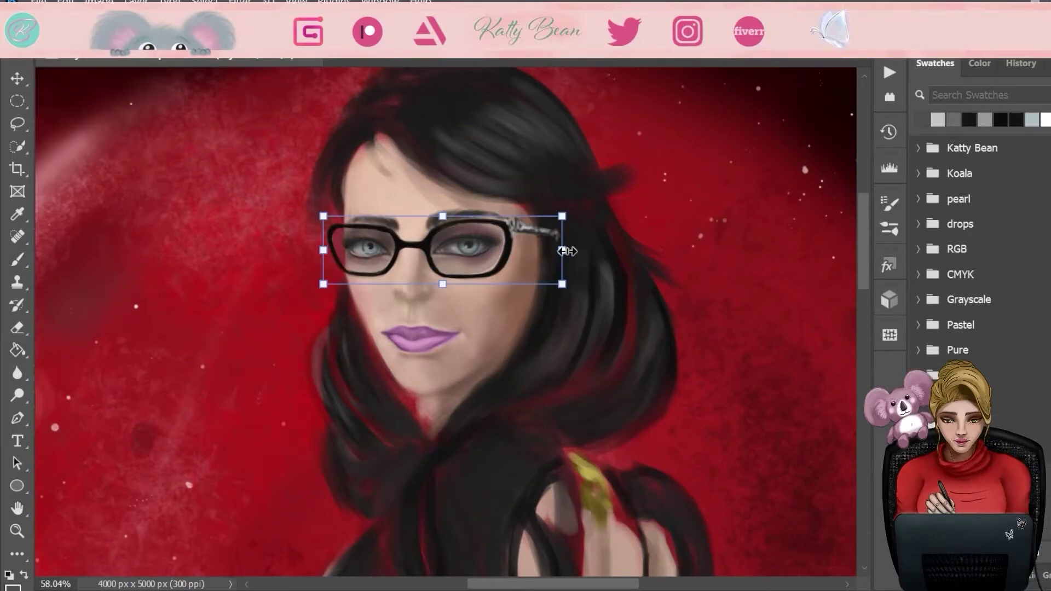
pyautogui.scroll(-3, 394, 273)
pyautogui.press('e')
pyautogui.press('b')
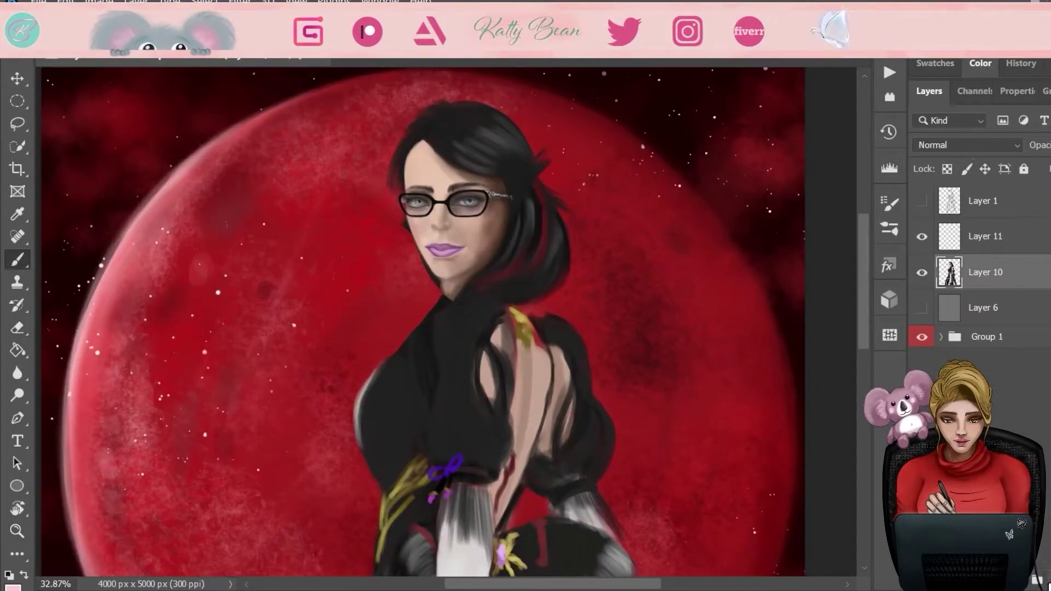
# - Paint black hair strands framing the face on a new layer above the figure, and more hair on a new layer behind it
pyautogui.hotkey('ctrl', 'shift', 'alt', 'n')
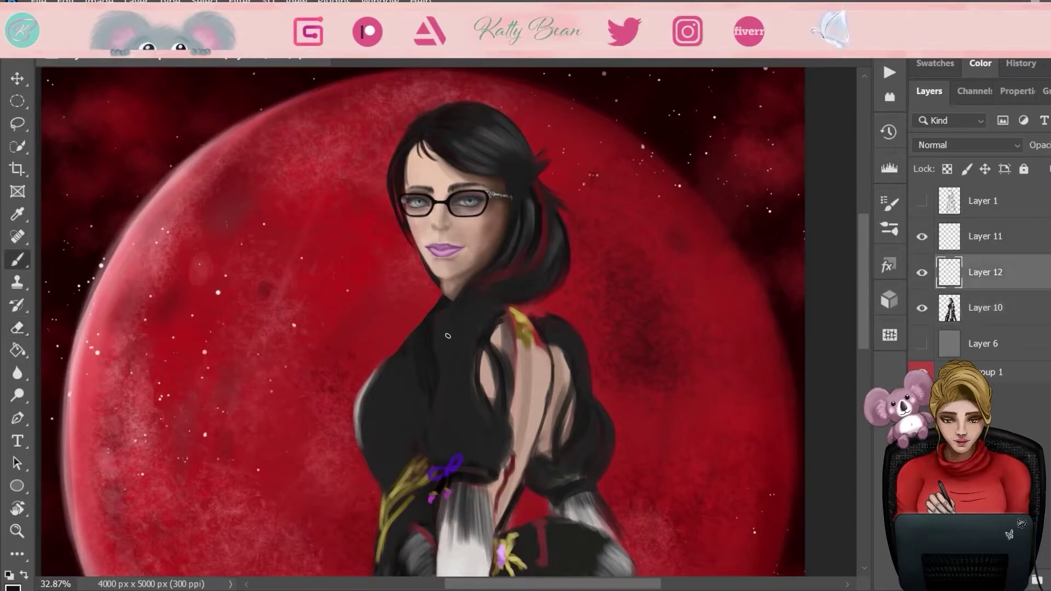
pyautogui.moveTo(408, 233); pyautogui.dragTo(435, 316)
pyautogui.click(1033, 353)
pyautogui.hotkey('ctrl', 'shift', 'alt', 'n')
pyautogui.keyDown('alt'); pyautogui.click(539, 221); pyautogui.keyUp('alt')
pyautogui.moveTo(413, 240)
pyautogui.mouseDown()
pyautogui.moveTo(438, 291)
pyautogui.moveTo(433, 323)
pyautogui.mouseUp()
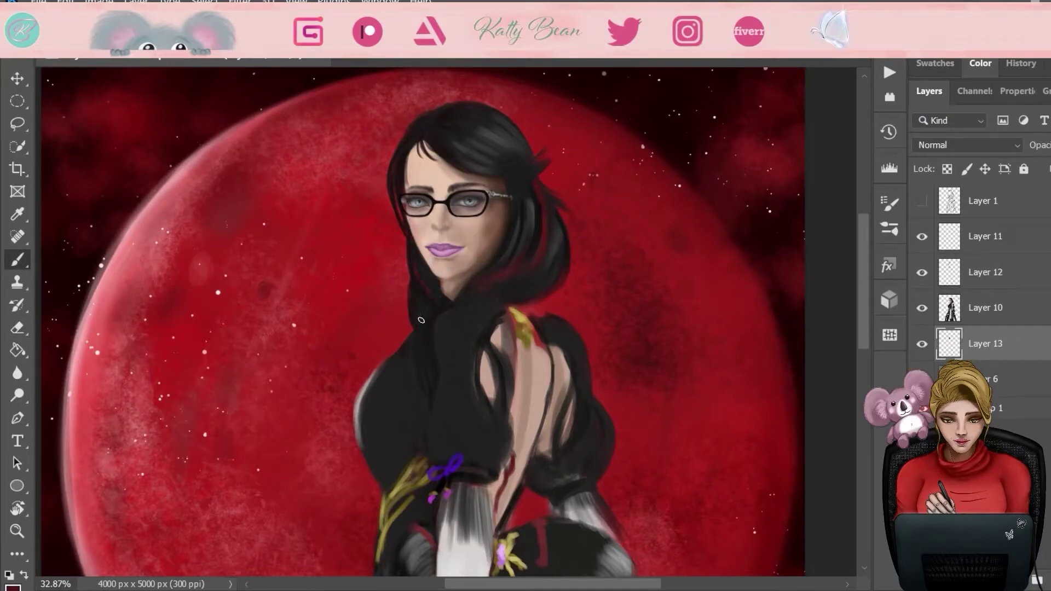
pyautogui.click(1019, 273)
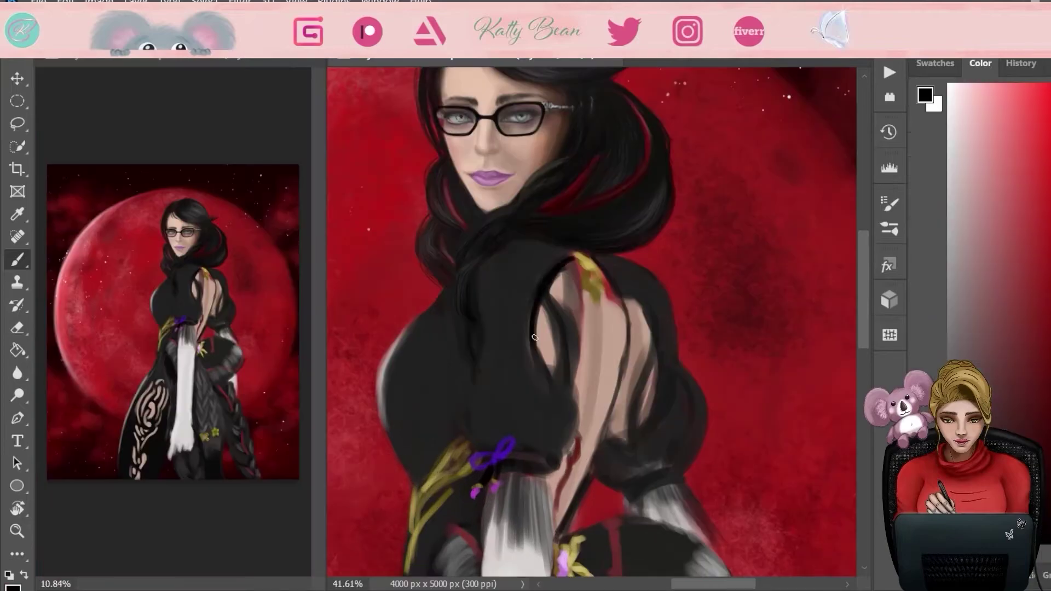
# - Outline the near sleeve's shoulder cut-out in black and define the skin areas inside it
pyautogui.moveTo(567, 396)
pyautogui.mouseDown()
pyautogui.moveTo(577, 339)
pyautogui.moveTo(569, 258)
pyautogui.mouseUp()
pyautogui.moveTo(547, 299); pyautogui.dragTo(563, 394)
pyautogui.keyDown('alt'); pyautogui.click(626, 326); pyautogui.keyUp('alt')
pyautogui.moveTo(566, 271)
pyautogui.mouseDown()
pyautogui.moveTo(572, 328)
pyautogui.moveTo(561, 367)
pyautogui.mouseUp()
pyautogui.keyDown('alt'); pyautogui.click(563, 257); pyautogui.keyUp('alt')
pyautogui.moveTo(547, 307); pyautogui.dragTo(559, 383)
pyautogui.keyDown('alt'); pyautogui.click(555, 334); pyautogui.keyUp('alt')
# - Shade the skin in the shoulder cut-out with sampled tones and refine the black straps crossing it
pyautogui.keyDown('alt'); pyautogui.click(572, 262); pyautogui.keyUp('alt')
pyautogui.moveTo(572, 268)
pyautogui.mouseDown()
pyautogui.moveTo(573, 319)
pyautogui.moveTo(572, 274)
pyautogui.moveTo(536, 323)
pyautogui.moveTo(568, 345)
pyautogui.mouseUp()
pyautogui.keyDown('alt'); pyautogui.click(562, 250); pyautogui.keyUp('alt')
pyautogui.keyDown('alt'); pyautogui.click(572, 254); pyautogui.keyUp('alt')
pyautogui.moveTo(580, 271); pyautogui.dragTo(580, 304)
pyautogui.keyDown('alt'); pyautogui.click(576, 284); pyautogui.keyUp('alt')
pyautogui.moveTo(566, 249)
pyautogui.mouseDown()
pyautogui.moveTo(573, 331)
pyautogui.moveTo(547, 364)
pyautogui.mouseUp()
pyautogui.keyDown('alt'); pyautogui.click(594, 401); pyautogui.keyUp('alt')
pyautogui.moveTo(560, 277); pyautogui.dragTo(546, 359)
pyautogui.keyDown('alt'); pyautogui.click(556, 284); pyautogui.keyUp('alt')
pyautogui.keyDown('alt'); pyautogui.click(563, 329); pyautogui.keyUp('alt')
pyautogui.moveTo(547, 309)
pyautogui.mouseDown()
pyautogui.moveTo(567, 369)
pyautogui.moveTo(553, 369)
pyautogui.mouseUp()
# - Add grey highlights along the shoulder cut-out's edge and paint black fold lines across the near sleeve
pyautogui.click(935, 63)
pyautogui.moveTo(569, 278); pyautogui.dragTo(543, 340)
pyautogui.moveTo(554, 257); pyautogui.dragTo(462, 448)
pyautogui.moveTo(525, 329); pyautogui.dragTo(550, 470)
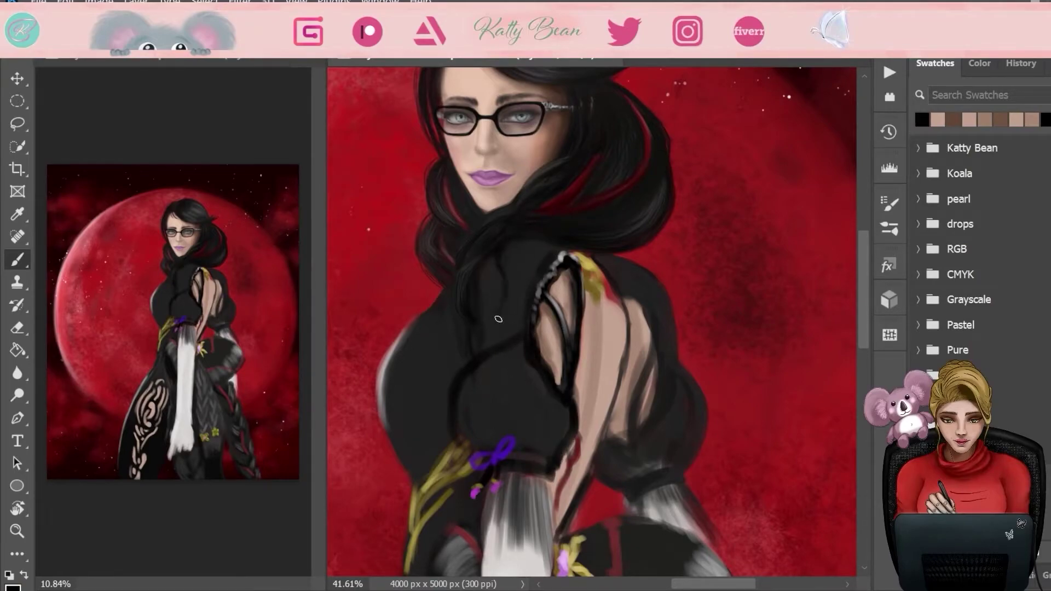
# - Paint light grey highlights along the seam below the collar and the near sleeve's outer fold
pyautogui.press('F6')
pyautogui.press('x')
pyautogui.moveTo(501, 241)
pyautogui.mouseDown()
pyautogui.moveTo(499, 279)
pyautogui.moveTo(476, 281)
pyautogui.mouseUp()
pyautogui.moveTo(462, 361); pyautogui.dragTo(449, 433)
# - Paint black folds and shadows across the lower puff of the near sleeve and its cuff
pyautogui.press('x')
pyautogui.moveTo(571, 433); pyautogui.dragTo(501, 402)
pyautogui.moveTo(476, 410); pyautogui.dragTo(457, 454)
pyautogui.moveTo(484, 358); pyautogui.dragTo(533, 418)
pyautogui.moveTo(517, 460); pyautogui.dragTo(550, 476)
# - Add light grey highlights along the near sleeve's folds and the edge beside its cuff
pyautogui.press('x')
pyautogui.moveTo(490, 345)
pyautogui.mouseDown()
pyautogui.moveTo(465, 381)
pyautogui.moveTo(453, 435)
pyautogui.mouseUp()
pyautogui.moveTo(528, 361); pyautogui.dragTo(526, 335)
pyautogui.press('d')
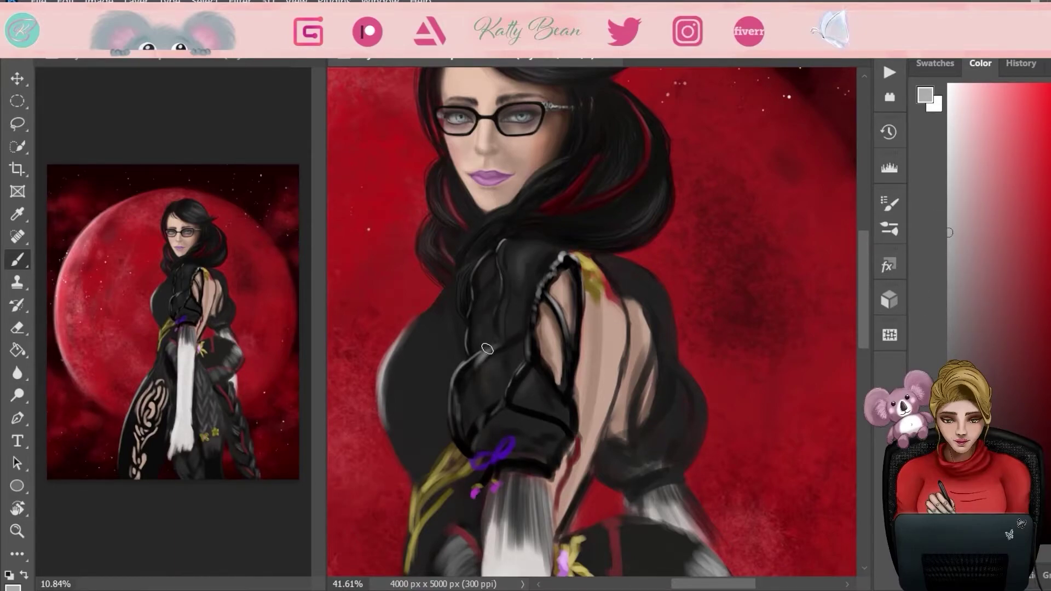
pyautogui.click(945, 143)
pyautogui.moveTo(575, 429); pyautogui.dragTo(554, 476)
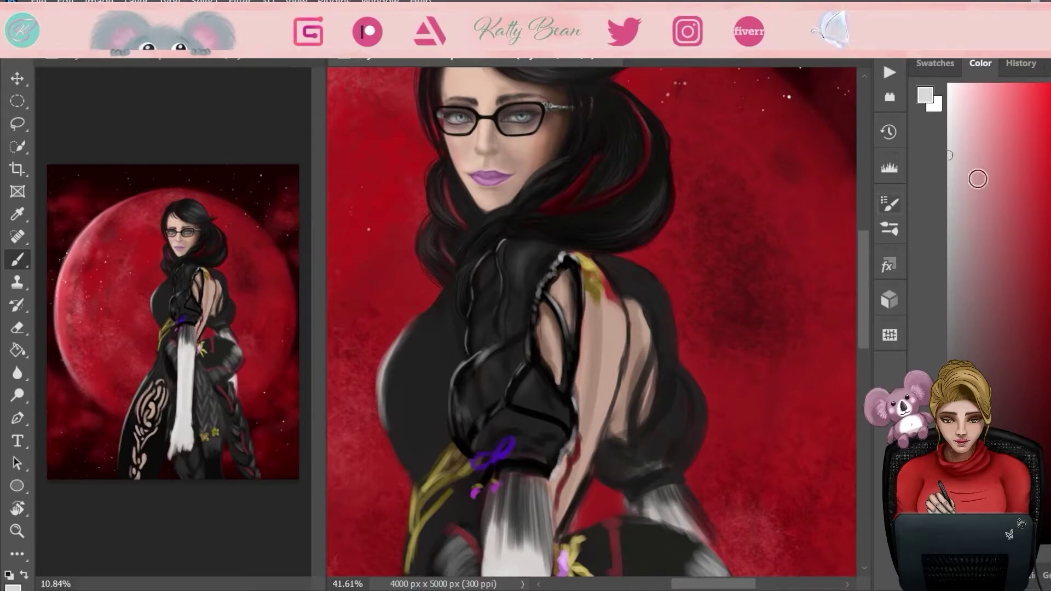
# - Paint a bold black edge down the bare back from the gold shoulder trim to the waist
pyautogui.press('d')
pyautogui.moveTo(609, 287)
pyautogui.mouseDown()
pyautogui.moveTo(624, 377)
pyautogui.moveTo(553, 539)
pyautogui.mouseUp()
pyautogui.moveTo(621, 383); pyautogui.dragTo(595, 451)
pyautogui.moveTo(585, 493); pyautogui.dragTo(554, 542)
pyautogui.press('e')
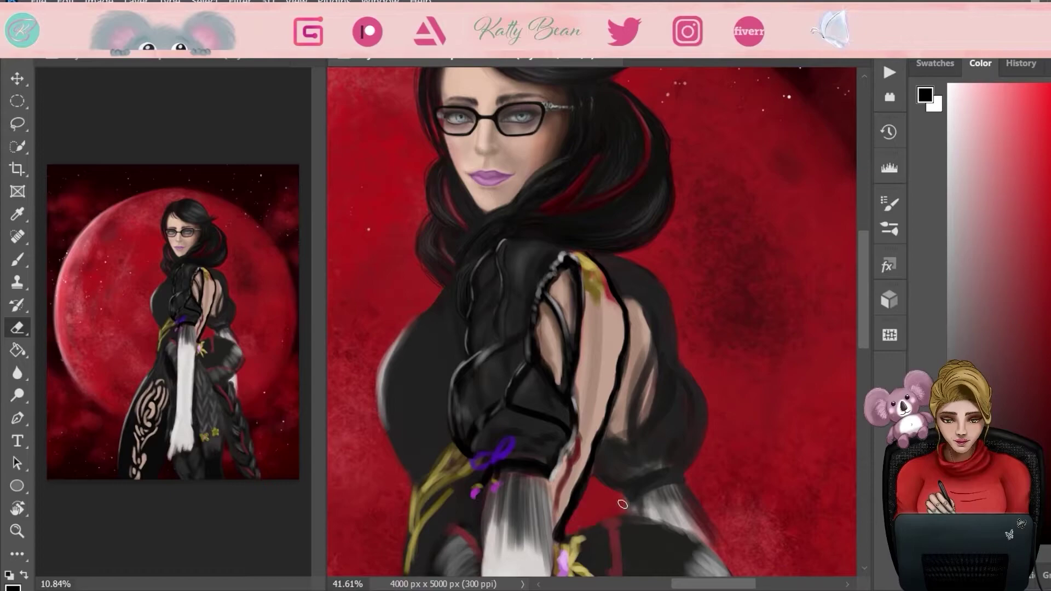
# - Highlight the black edge down the back with light strokes and darken the top of the near shoulder
pyautogui.press('x')
pyautogui.press('b')
pyautogui.moveTo(610, 411)
pyautogui.mouseDown()
pyautogui.moveTo(551, 532)
pyautogui.moveTo(582, 497)
pyautogui.moveTo(562, 528)
pyautogui.mouseUp()
pyautogui.press('x')
pyautogui.moveTo(541, 244); pyautogui.dragTo(509, 238)
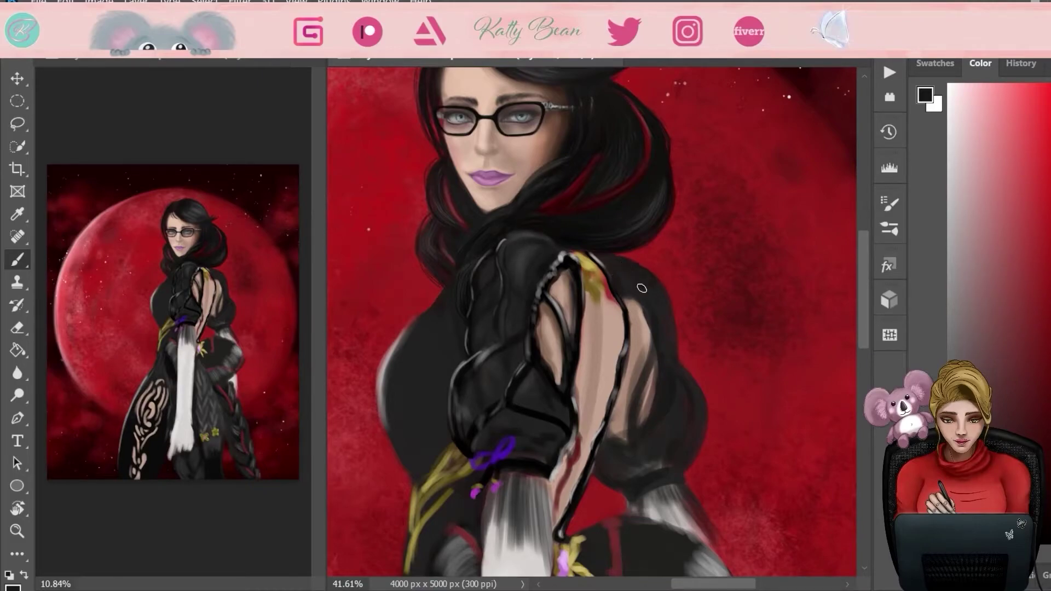
# - Trim the far sleeve's outer edge with the eraser and paint black straps over the skin in its cut-out
pyautogui.press('e')
pyautogui.moveTo(691, 358)
pyautogui.mouseDown()
pyautogui.moveTo(689, 465)
pyautogui.moveTo(653, 317)
pyautogui.moveTo(626, 293)
pyautogui.moveTo(563, 333)
pyautogui.mouseUp()
pyautogui.press('b')
pyautogui.moveTo(649, 328); pyautogui.dragTo(629, 455)
pyautogui.moveTo(654, 347); pyautogui.dragTo(638, 394)
pyautogui.moveTo(648, 271)
pyautogui.mouseDown()
pyautogui.moveTo(676, 369)
pyautogui.moveTo(681, 471)
pyautogui.moveTo(627, 499)
pyautogui.mouseUp()
# - Define the far sleeve's outer contour, folds and cuff with black and light grey strokes
pyautogui.keyDown('alt'); pyautogui.click(625, 497); pyautogui.keyUp('alt')
pyautogui.keyDown('alt'); pyautogui.click(679, 476); pyautogui.keyUp('alt')
pyautogui.moveTo(678, 361); pyautogui.dragTo(667, 465)
pyautogui.keyDown('alt'); pyautogui.click(676, 378); pyautogui.keyUp('alt')
pyautogui.moveTo(670, 307)
pyautogui.mouseDown()
pyautogui.moveTo(676, 383)
pyautogui.moveTo(663, 345)
pyautogui.moveTo(665, 364)
pyautogui.mouseUp()
pyautogui.keyDown('alt'); pyautogui.click(663, 293); pyautogui.keyUp('alt')
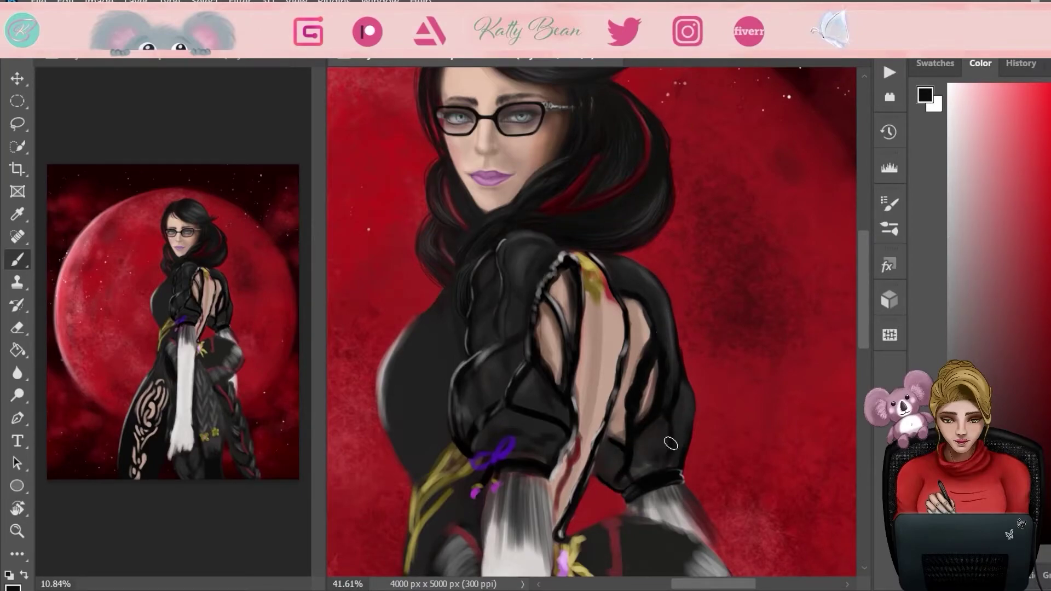
# - Add white highlights along the far sleeve's outer edge, straps and cut-out border
pyautogui.click(950, 94)
pyautogui.moveTo(656, 279); pyautogui.dragTo(683, 410)
pyautogui.moveTo(635, 426); pyautogui.dragTo(656, 358)
pyautogui.moveTo(655, 317); pyautogui.dragTo(657, 421)
pyautogui.moveTo(670, 413); pyautogui.dragTo(674, 439)
# - Shade the skin inside the far sleeve's cut-out with sampled skin tone and darker brown
pyautogui.keyDown('alt'); pyautogui.click(622, 301); pyautogui.keyUp('alt')
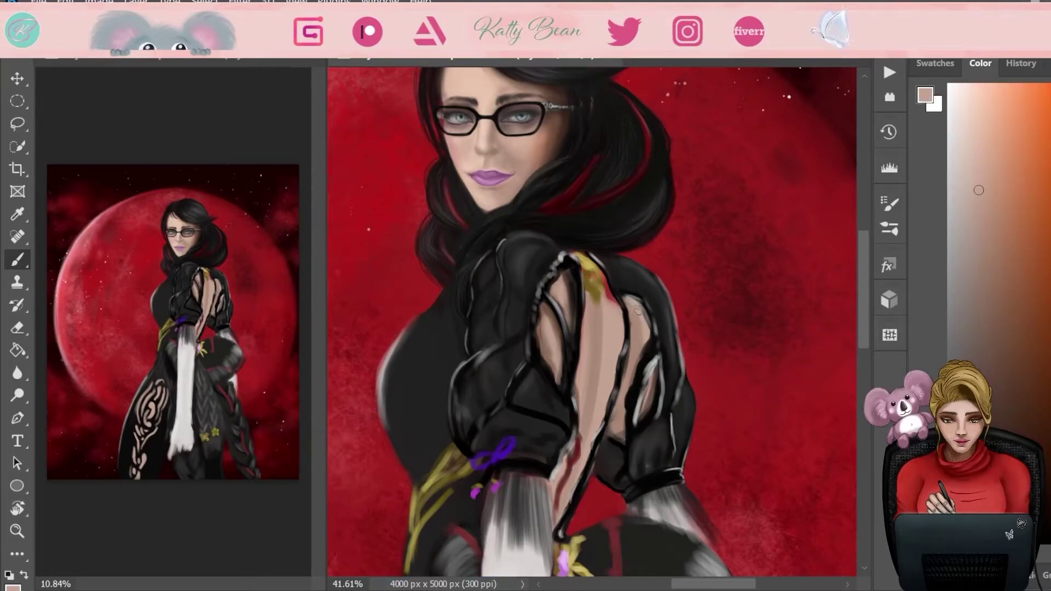
pyautogui.moveTo(629, 300); pyautogui.dragTo(643, 331)
pyautogui.moveTo(624, 372); pyautogui.dragTo(616, 432)
pyautogui.moveTo(630, 351); pyautogui.dragTo(619, 429)
pyautogui.keyDown('alt'); pyautogui.click(652, 377); pyautogui.keyUp('alt')
pyautogui.click(1011, 388)
pyautogui.moveTo(643, 310); pyautogui.dragTo(650, 397)
pyautogui.moveTo(625, 378); pyautogui.dragTo(612, 438)
# - Shade the skin in the near sleeve's cut-out with brown and deepen the far cut-out's edge
pyautogui.keyDown('alt'); pyautogui.click(619, 405); pyautogui.keyUp('alt')
pyautogui.moveTo(564, 271); pyautogui.dragTo(567, 309)
pyautogui.moveTo(556, 306); pyautogui.dragTo(547, 367)
pyautogui.moveTo(640, 298); pyautogui.dragTo(621, 400)
# - Paint brown shadows down the strip of bare skin along the back
pyautogui.keyDown('alt'); pyautogui.click(615, 300); pyautogui.keyUp('alt')
pyautogui.moveTo(591, 362); pyautogui.dragTo(586, 386)
pyautogui.moveTo(594, 301)
pyautogui.mouseDown()
pyautogui.moveTo(591, 449)
pyautogui.moveTo(602, 331)
pyautogui.mouseUp()
pyautogui.click(985, 274)
pyautogui.moveTo(610, 287); pyautogui.dragTo(606, 368)
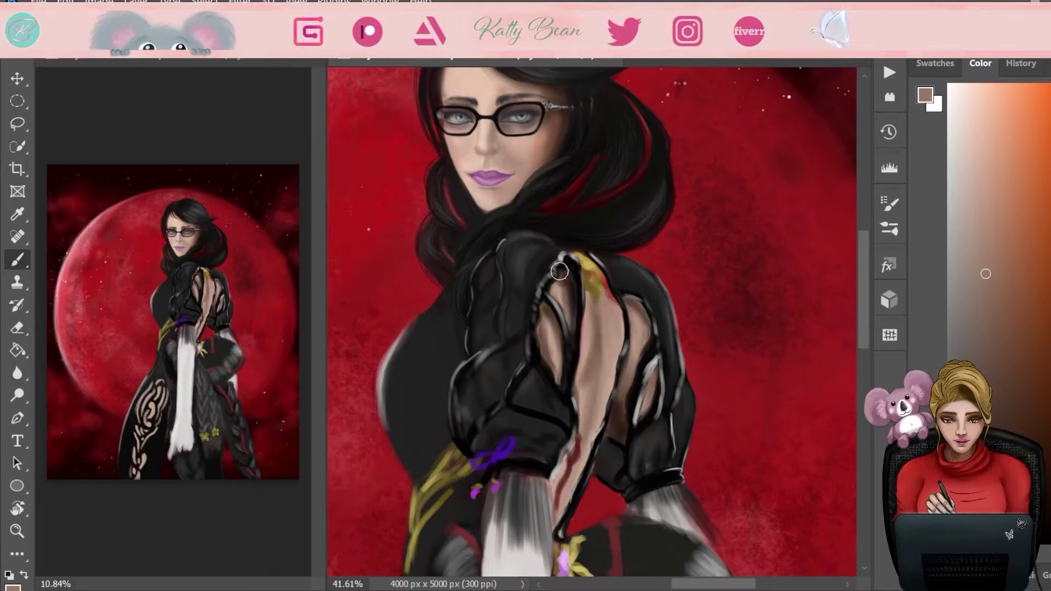
pyautogui.moveTo(602, 290); pyautogui.dragTo(608, 323)
# - Paint over the gold shoulder trim with skin tones and blend the bare skin down the back
pyautogui.keyDown('alt'); pyautogui.click(610, 315); pyautogui.keyUp('alt')
pyautogui.moveTo(599, 262); pyautogui.dragTo(610, 378)
pyautogui.keyDown('alt'); pyautogui.click(600, 395); pyautogui.keyUp('alt')
pyautogui.moveTo(599, 328); pyautogui.dragTo(597, 364)
pyautogui.keyDown('alt'); pyautogui.click(602, 347); pyautogui.keyUp('alt')
pyautogui.moveTo(591, 279); pyautogui.dragTo(594, 298)
pyautogui.keyDown('alt'); pyautogui.click(597, 345); pyautogui.keyUp('alt')
pyautogui.keyDown('alt'); pyautogui.click(588, 441); pyautogui.keyUp('alt')
pyautogui.keyDown('alt'); pyautogui.click(564, 503); pyautogui.keyUp('alt')
pyautogui.keyDown('alt'); pyautogui.click(620, 326); pyautogui.keyUp('alt')
pyautogui.moveTo(580, 397); pyautogui.dragTo(579, 359)
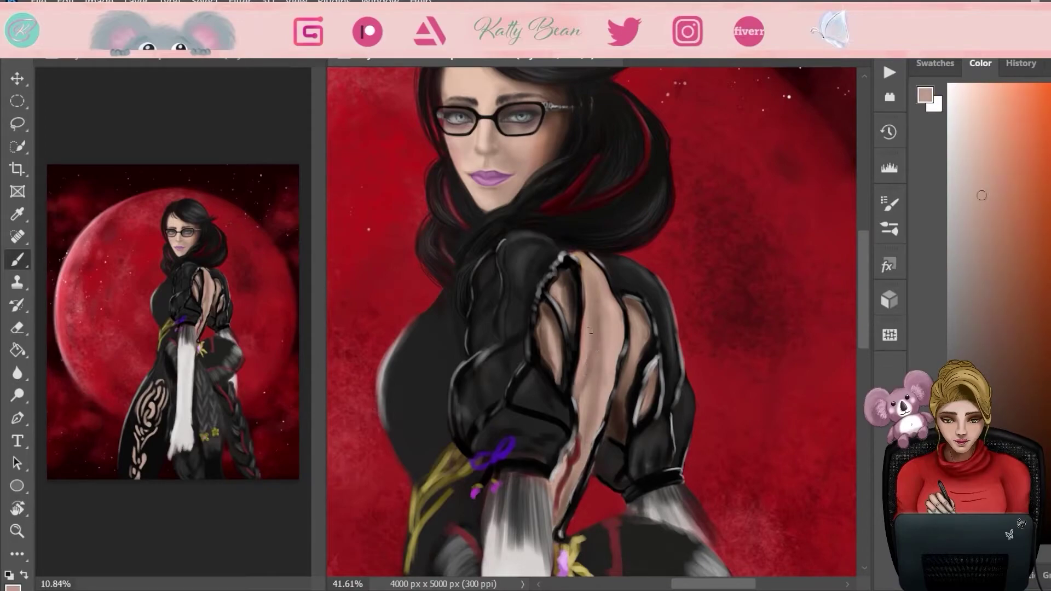
pyautogui.keyDown('alt'); pyautogui.click(612, 316); pyautogui.keyUp('alt')
# - Deepen the black edges of the near cuff and the far sleeve's outer side and cuff
pyautogui.keyDown('alt'); pyautogui.click(564, 501); pyautogui.keyUp('alt')
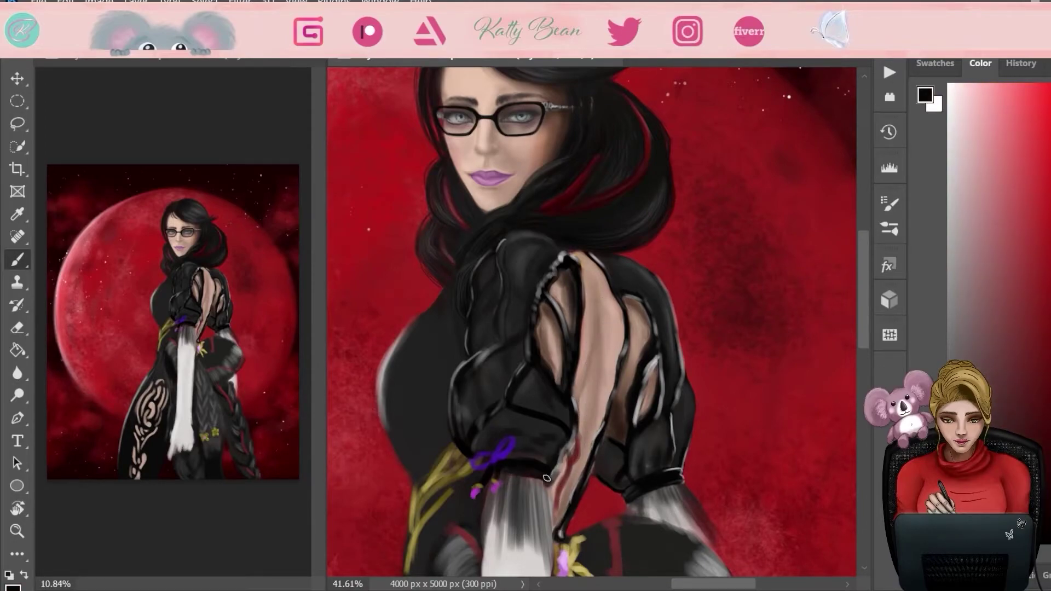
pyautogui.keyDown('alt'); pyautogui.click(605, 471); pyautogui.keyUp('alt')
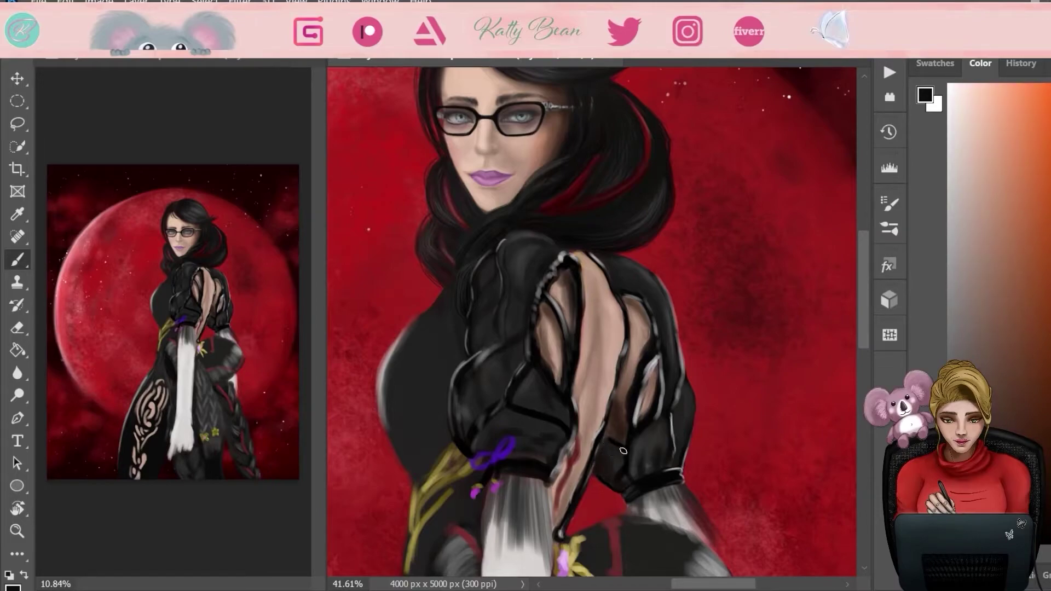
pyautogui.keyDown('alt'); pyautogui.click(679, 386); pyautogui.keyUp('alt')
pyautogui.moveTo(688, 383); pyautogui.dragTo(684, 486)
pyautogui.keyDown('alt'); pyautogui.click(647, 489); pyautogui.keyUp('alt')
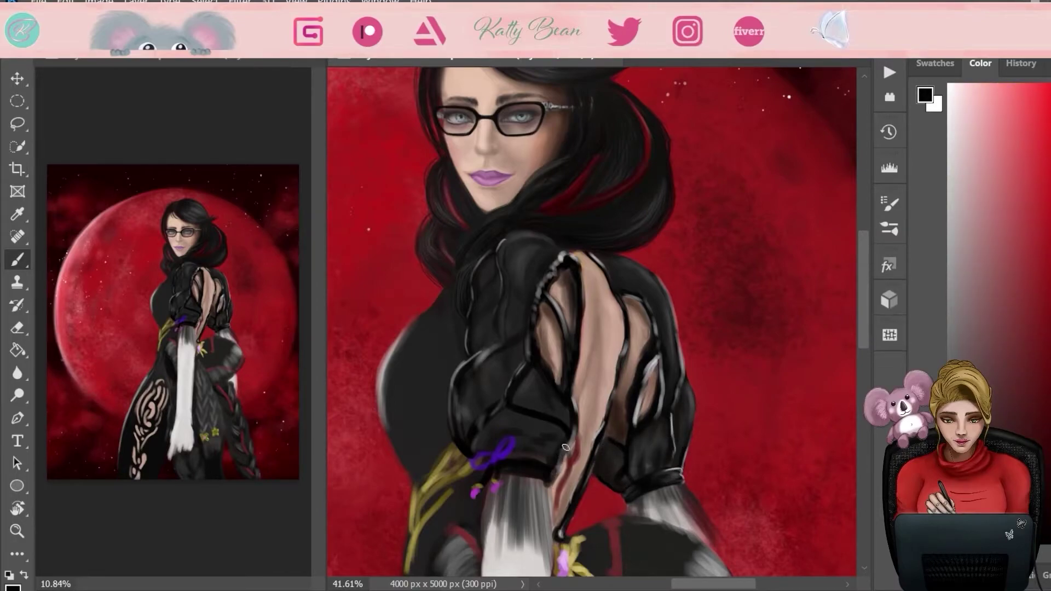
# - Paint black contour lines around the bust and a soft grey highlight over the chest
pyautogui.press('e')
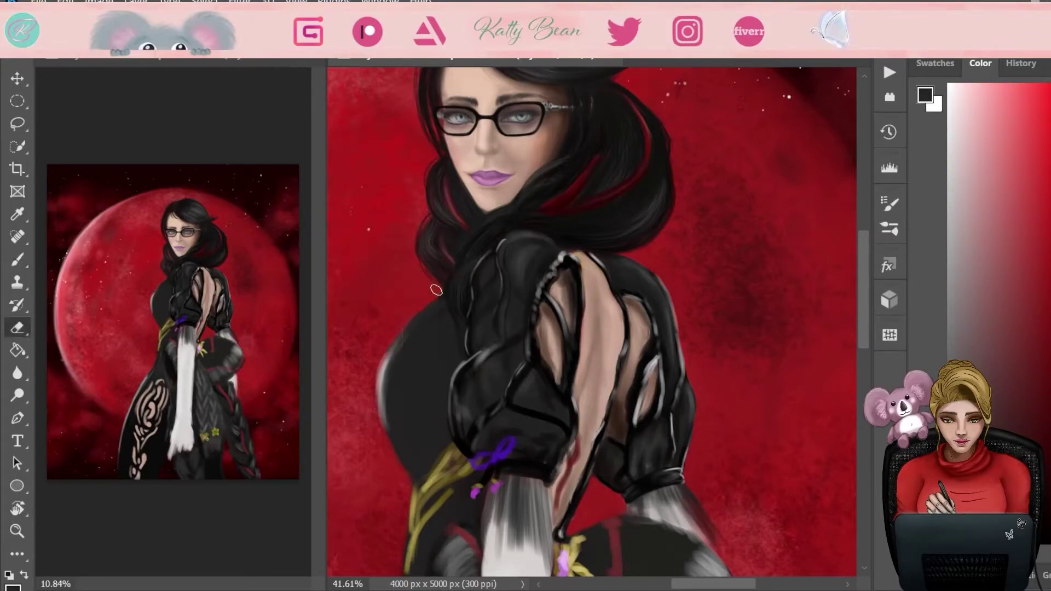
pyautogui.moveTo(531, 325); pyautogui.dragTo(569, 274)
pyautogui.press('b')
pyautogui.moveTo(428, 393); pyautogui.dragTo(463, 353)
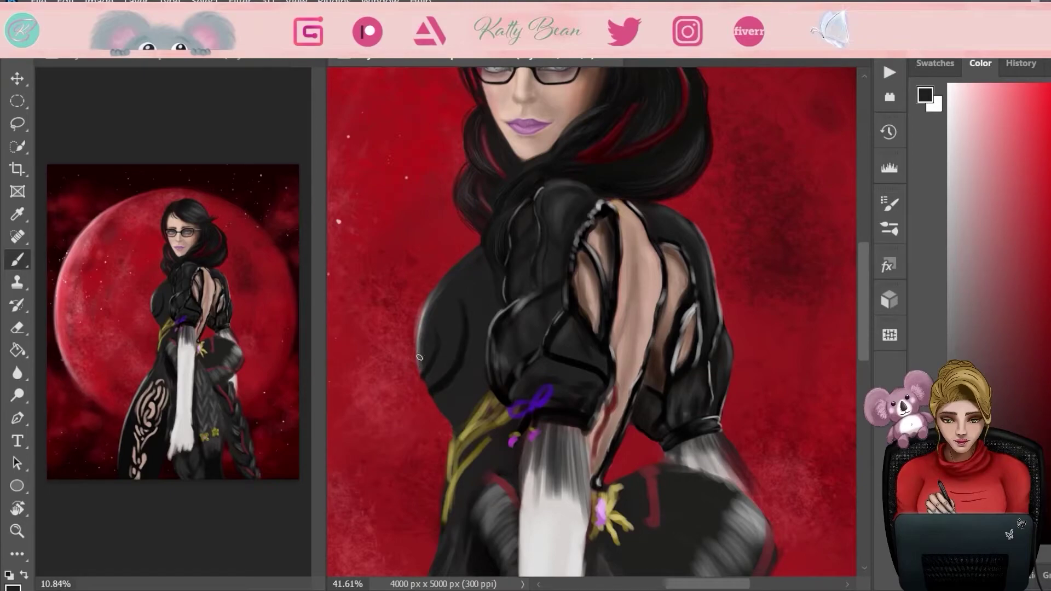
pyautogui.moveTo(467, 266); pyautogui.dragTo(464, 308)
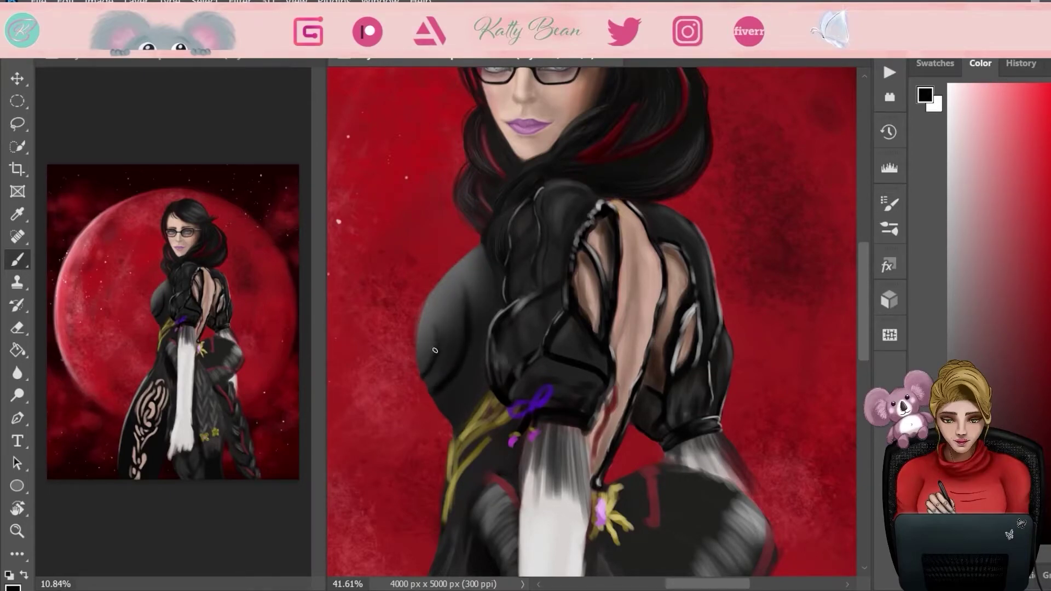
# - Add thin white highlights beside the fold lines on the bust
pyautogui.press('e')
pyautogui.press('b')
pyautogui.press('x')
pyautogui.moveTo(467, 301)
pyautogui.mouseDown()
pyautogui.moveTo(467, 335)
pyautogui.moveTo(435, 330)
pyautogui.mouseUp()
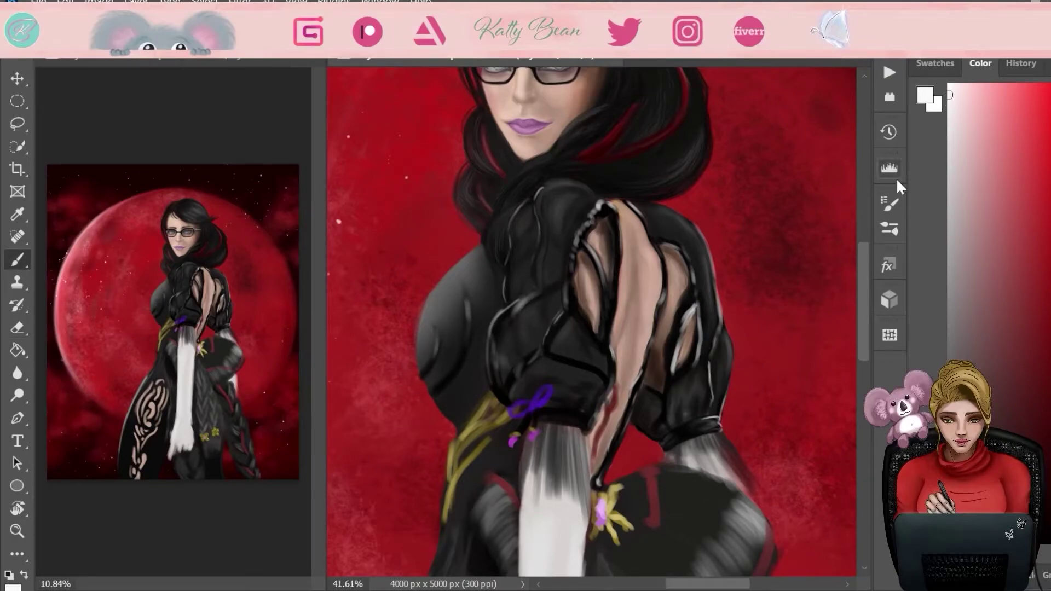
# - Repaint the gold ornament at the waist as thicker strands with lighter and darker gold
pyautogui.scroll(-3, 766, 164)
pyautogui.keyDown('alt'); pyautogui.click(755, 69); pyautogui.keyUp('alt')
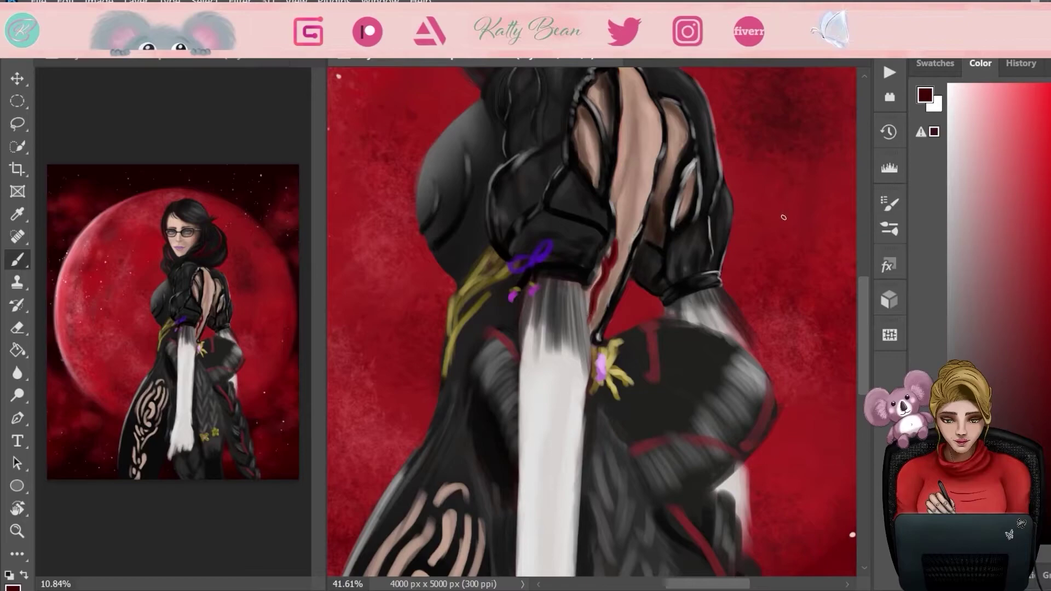
pyautogui.keyDown('alt'); pyautogui.click(601, 342); pyautogui.keyUp('alt')
pyautogui.scroll(-2, 521, 366)
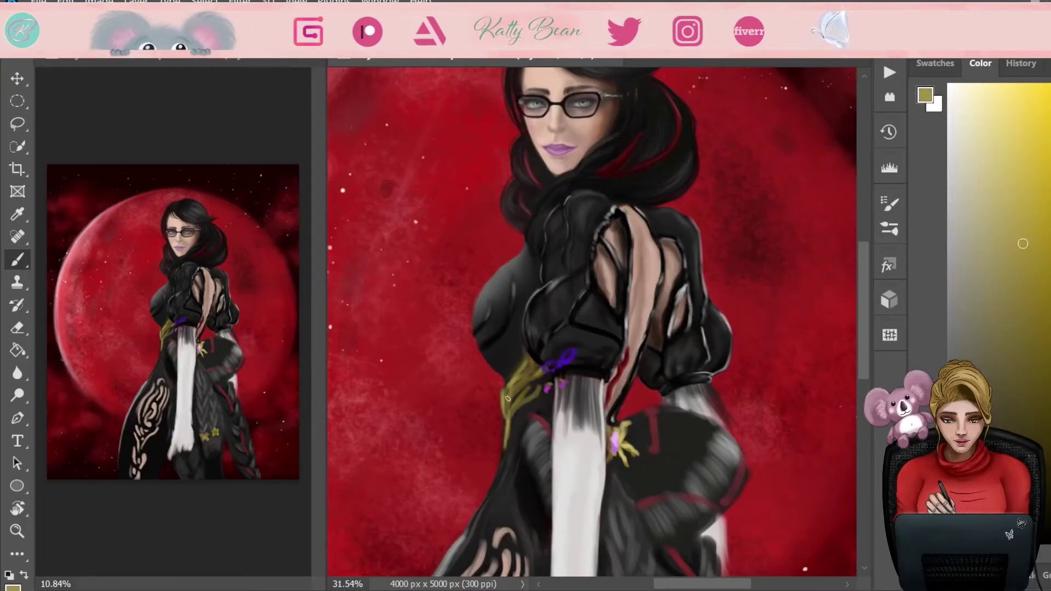
pyautogui.keyDown('alt'); pyautogui.click(529, 366); pyautogui.keyUp('alt')
pyautogui.keyDown('alt'); pyautogui.click(508, 396); pyautogui.keyUp('alt')
pyautogui.keyDown('alt'); pyautogui.click(544, 386); pyautogui.keyUp('alt')
pyautogui.scroll(-3, 569, 304)
# - Paint out the purple ribbon at the near cuff and clean up the white glove shapes
pyautogui.keyDown('alt'); pyautogui.click(567, 303); pyautogui.keyUp('alt')
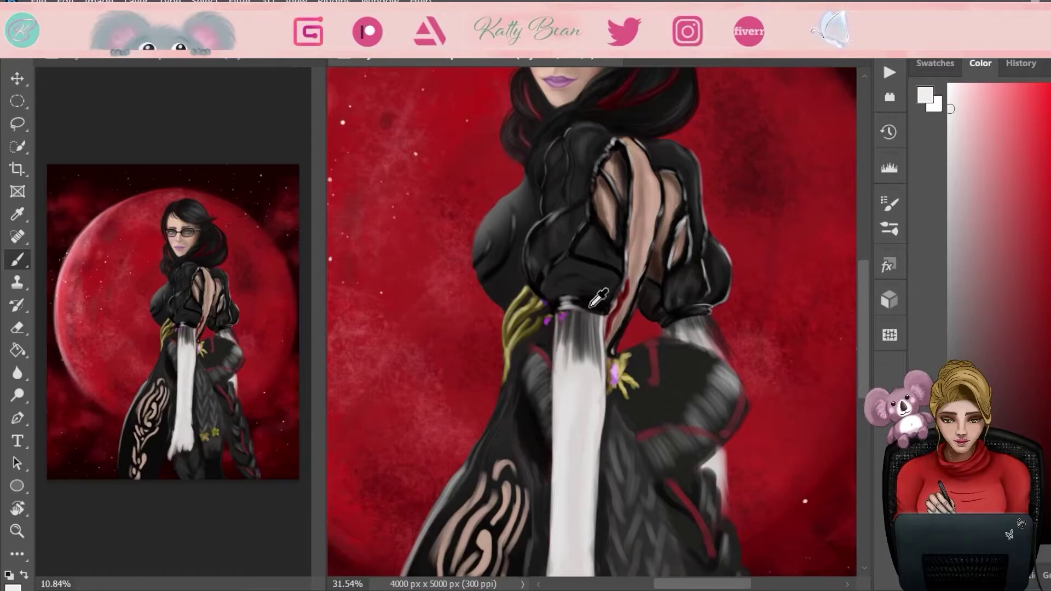
pyautogui.keyDown('alt'); pyautogui.click(572, 307); pyautogui.keyUp('alt')
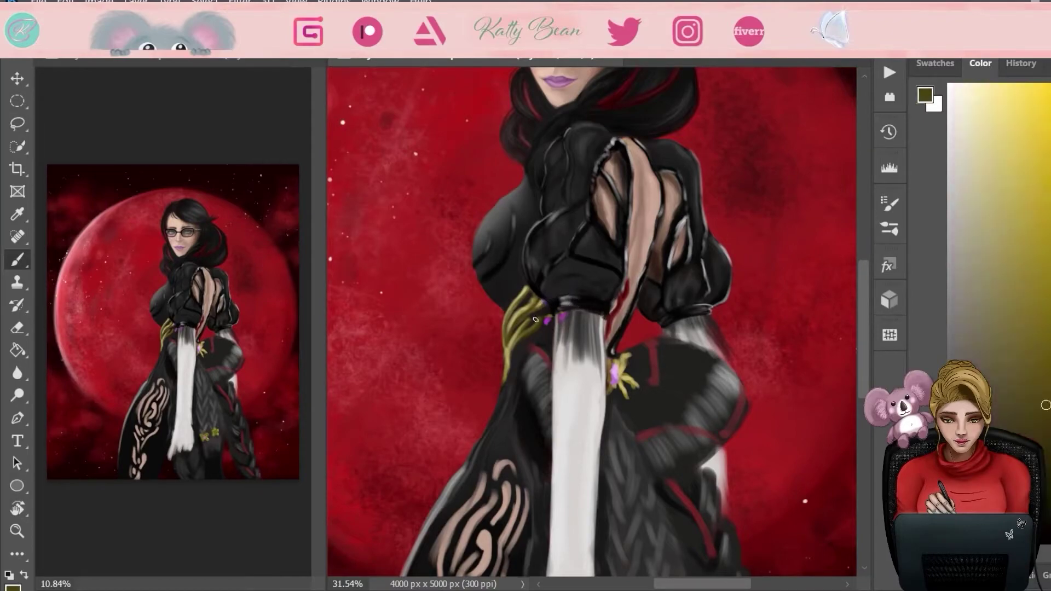
pyautogui.click(963, 256)
pyautogui.moveTo(563, 323)
pyautogui.mouseDown()
pyautogui.moveTo(600, 396)
pyautogui.moveTo(561, 323)
pyautogui.moveTo(586, 361)
pyautogui.mouseUp()
pyautogui.scroll(-3, 752, 82)
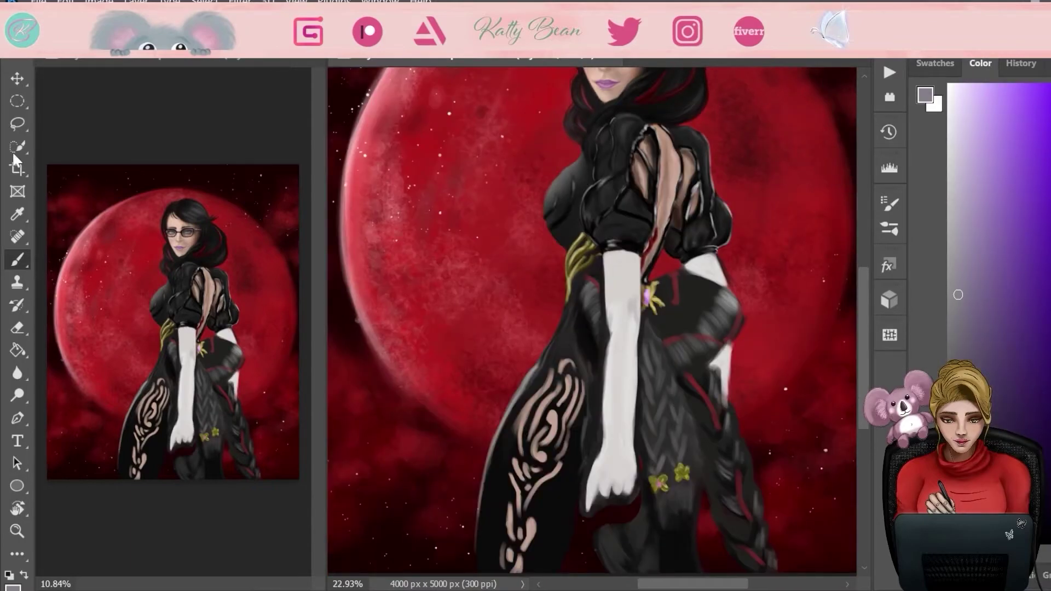
# - Load the gloves layer as a selection and shade the near glove with grey and pale lilac
pyautogui.press('F7')
pyautogui.keyDown('ctrl'); pyautogui.click(943, 270); pyautogui.keyUp('ctrl')
pyautogui.press('F7')
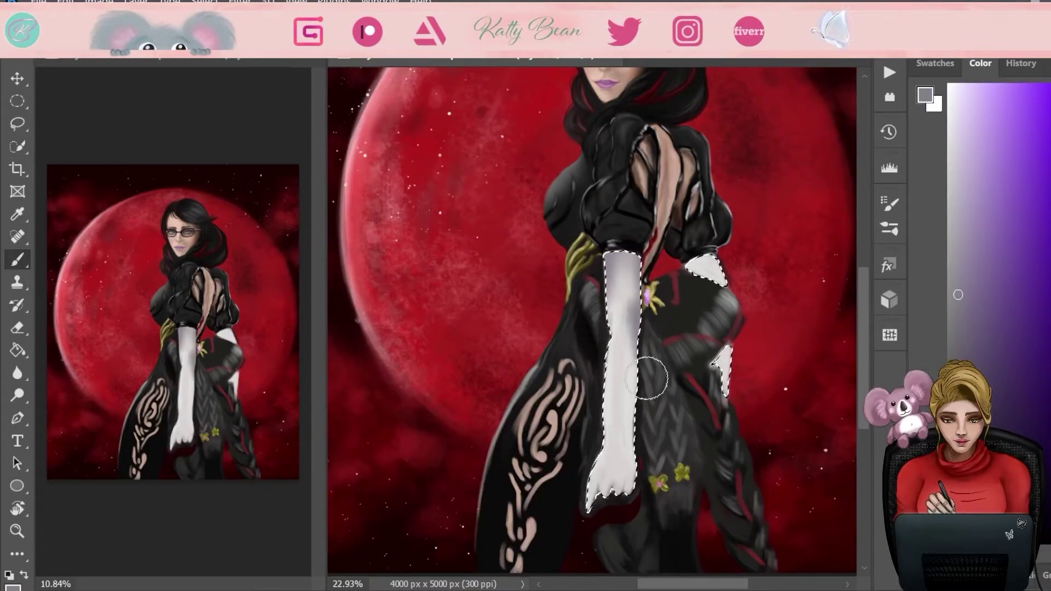
pyautogui.scroll(-2, 629, 306)
pyautogui.click(948, 82)
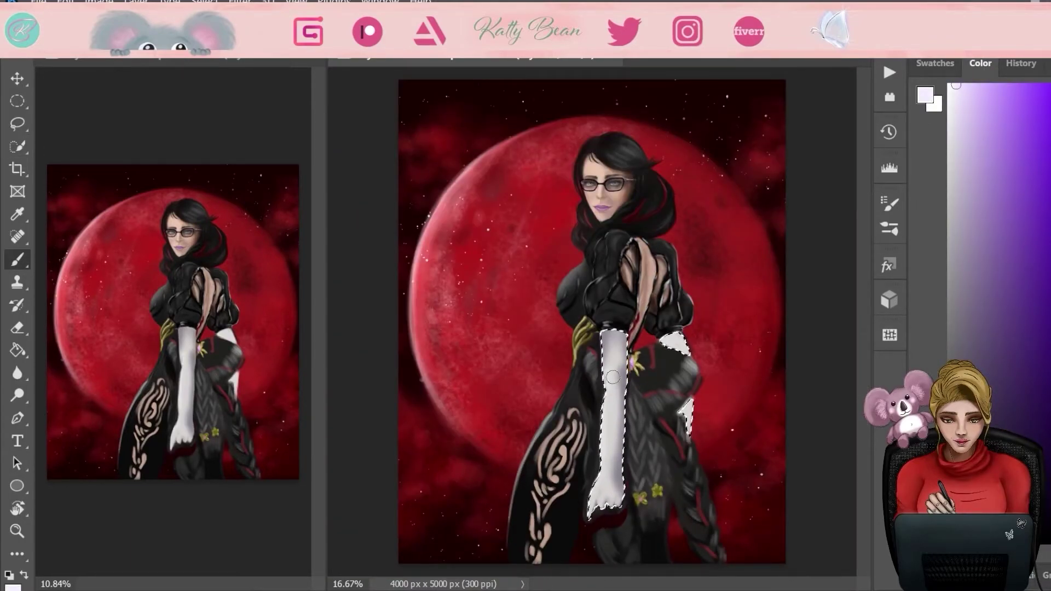
pyautogui.moveTo(614, 367); pyautogui.dragTo(613, 432)
# - Blend grey and pale lilac shading over the near glove's forearm and the far glove, and deselect
pyautogui.keyDown('alt'); pyautogui.click(657, 509); pyautogui.keyUp('alt')
pyautogui.scroll(3, 662, 523)
pyautogui.moveTo(593, 274)
pyautogui.mouseDown()
pyautogui.moveTo(570, 470)
pyautogui.moveTo(545, 459)
pyautogui.moveTo(522, 476)
pyautogui.moveTo(592, 469)
pyautogui.moveTo(568, 249)
pyautogui.moveTo(541, 307)
pyautogui.moveTo(595, 189)
pyautogui.moveTo(674, 186)
pyautogui.moveTo(571, 344)
pyautogui.moveTo(544, 238)
pyautogui.moveTo(579, 160)
pyautogui.moveTo(559, 231)
pyautogui.mouseUp()
pyautogui.keyDown('alt'); pyautogui.click(559, 222); pyautogui.keyUp('alt')
pyautogui.click(985, 164)
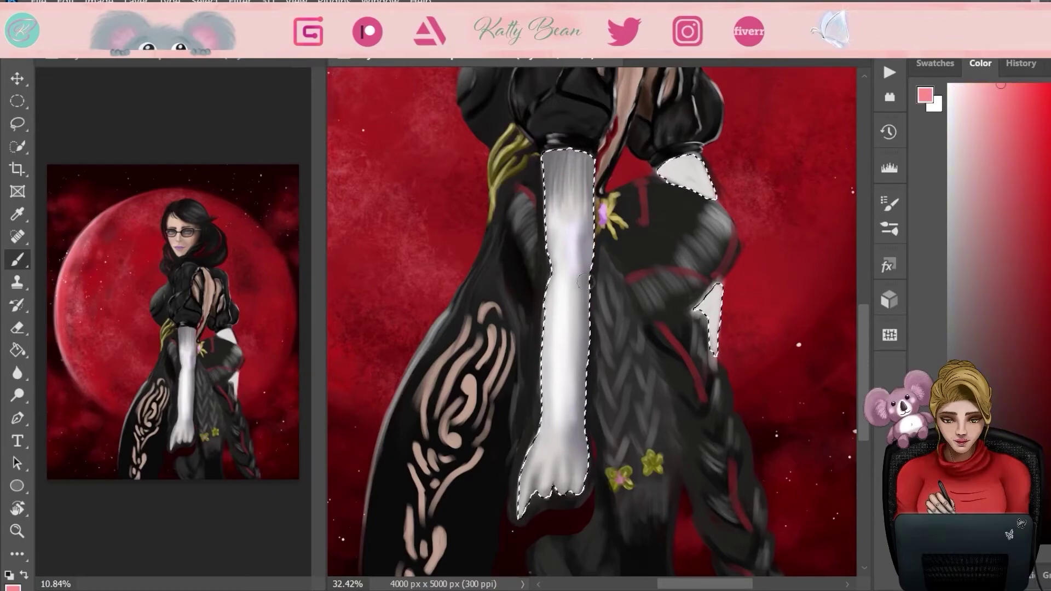
pyautogui.click(935, 63)
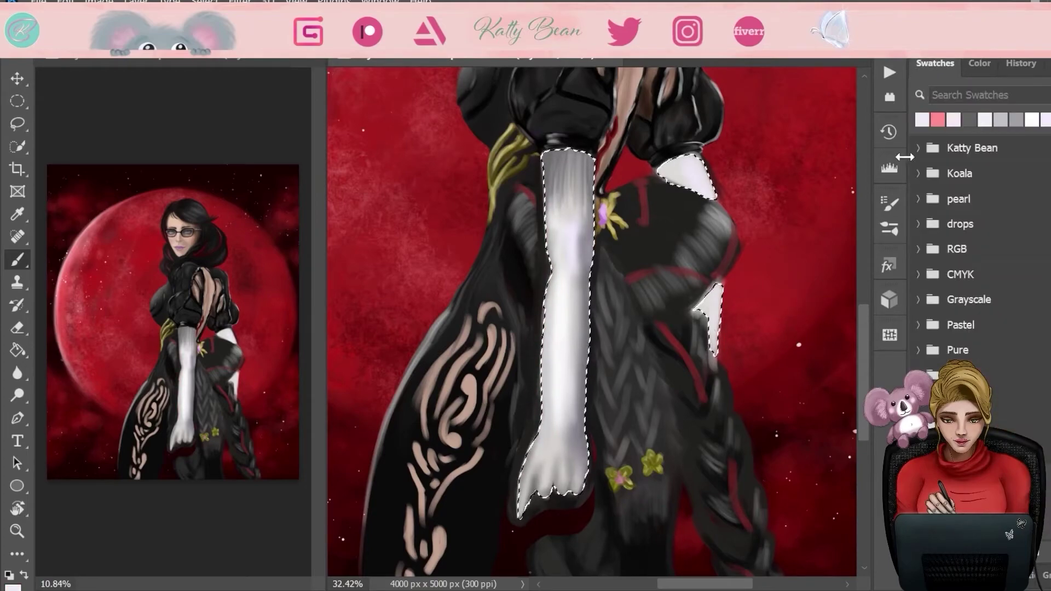
pyautogui.keyDown('alt'); pyautogui.click(710, 176); pyautogui.keyUp('alt')
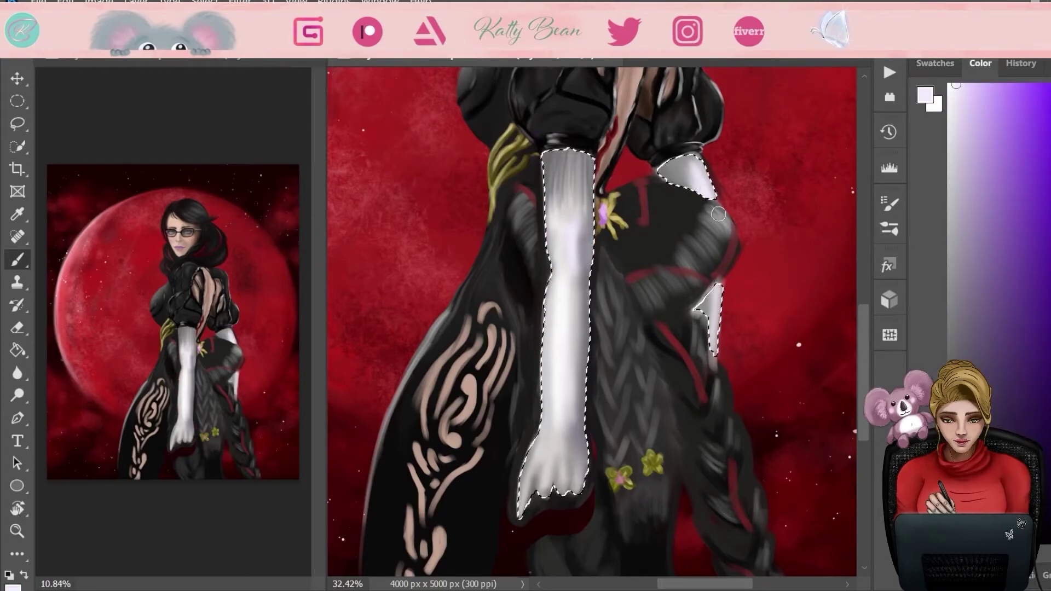
pyautogui.scroll(-2, 515, 485)
pyautogui.hotkey('ctrl', 'd')
# - Paint a black fringe hanging from the near cuff over the top of the white glove
pyautogui.press('d')
pyautogui.moveTo(569, 161)
pyautogui.mouseDown()
pyautogui.moveTo(618, 216)
pyautogui.moveTo(592, 155)
pyautogui.moveTo(555, 172)
pyautogui.moveTo(596, 214)
pyautogui.moveTo(563, 149)
pyautogui.moveTo(565, 202)
pyautogui.moveTo(572, 168)
pyautogui.mouseUp()
pyautogui.press('e')
pyautogui.press('b')
pyautogui.press('x')
pyautogui.press('x')
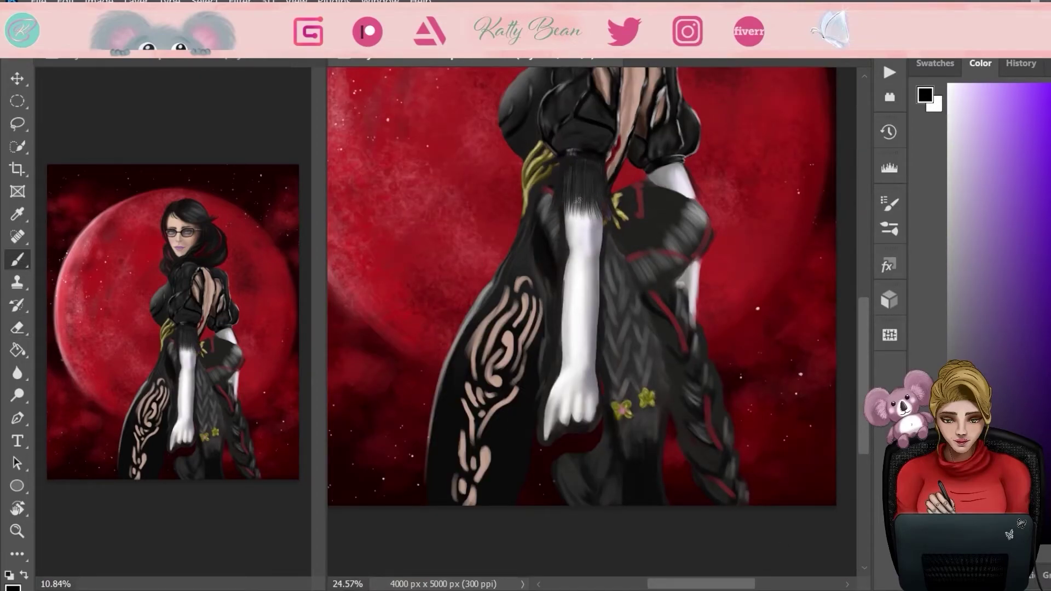
pyautogui.press('x')
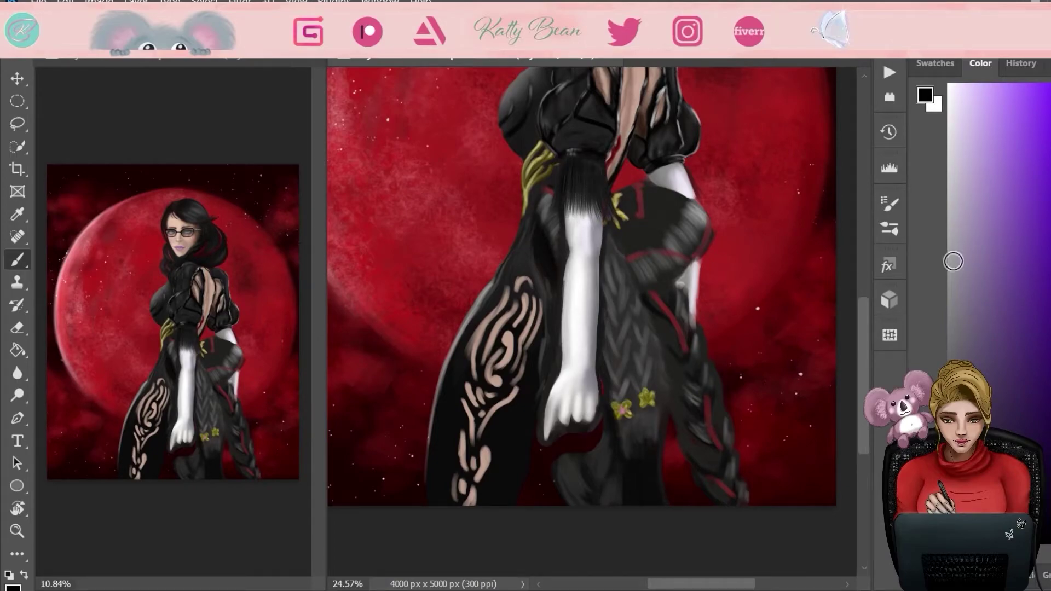
# - Paint a dark gold filigree pattern along the near glove's forearm and highlight it with pale yellow
pyautogui.press('x')
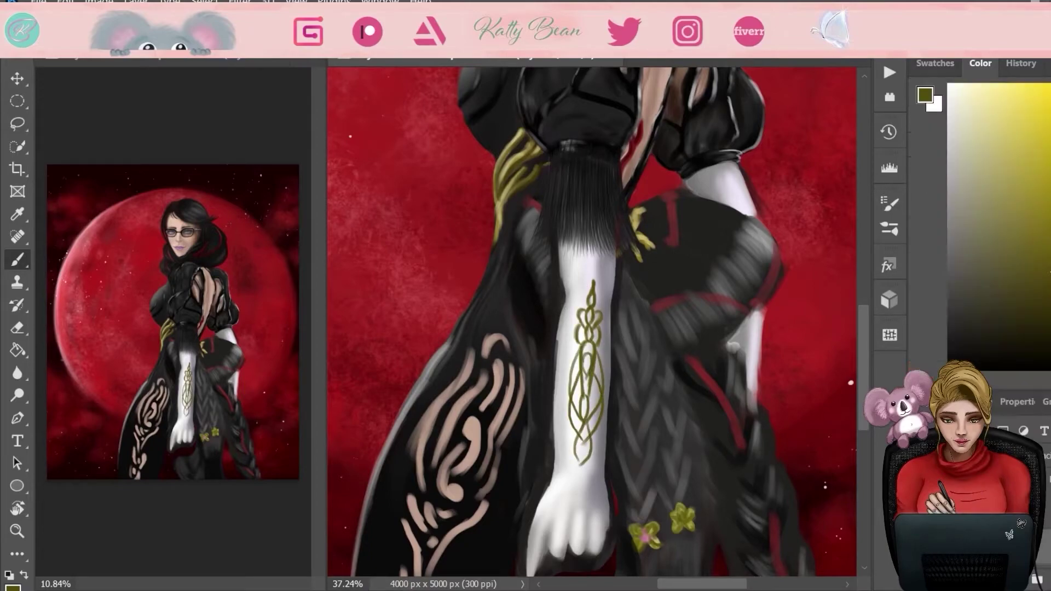
pyautogui.click(988, 110)
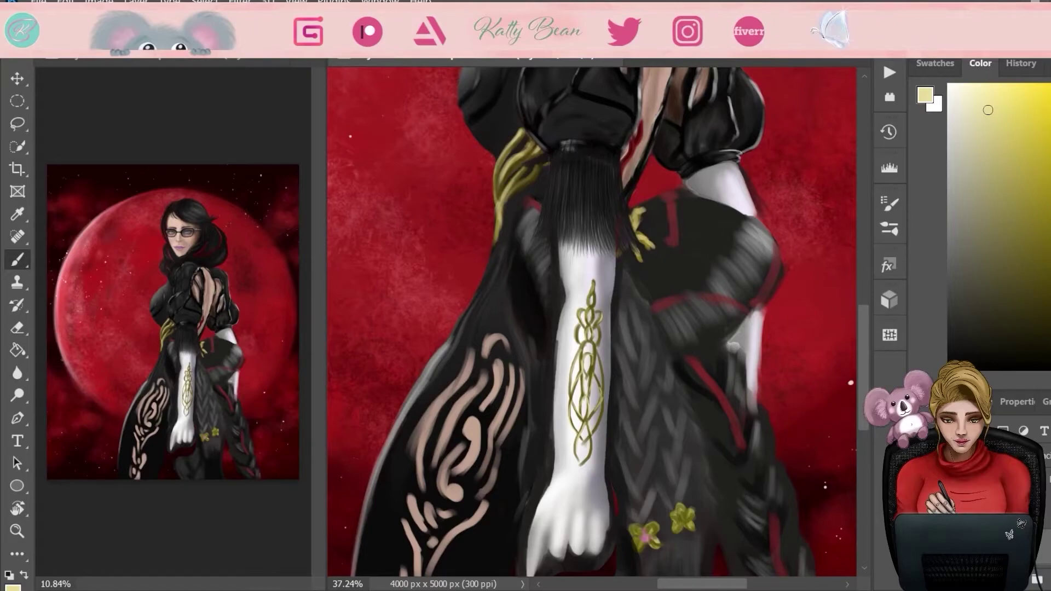
pyautogui.hotkey('ctrl', 't')
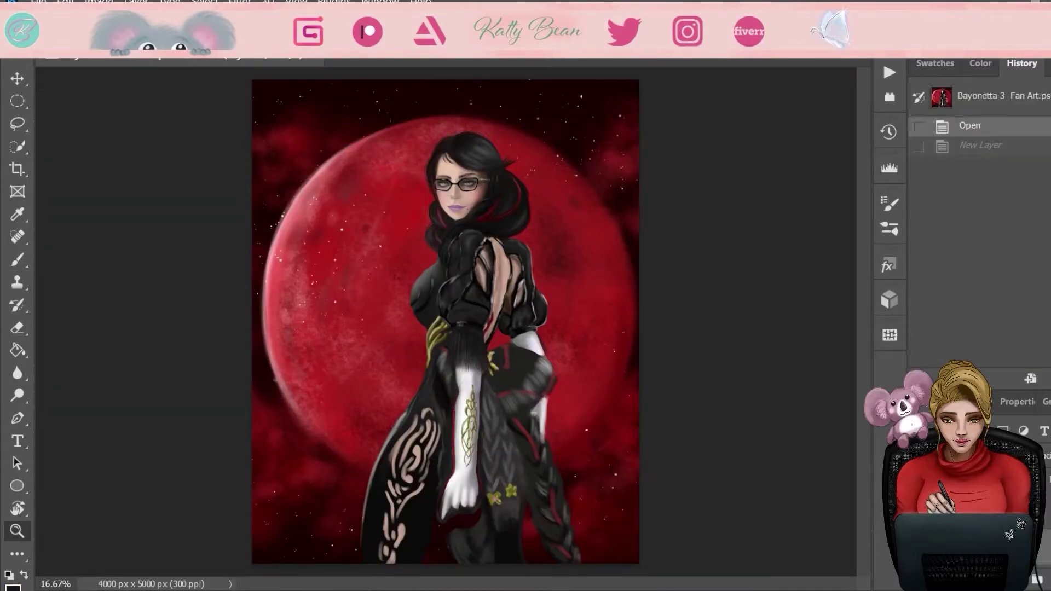
# - Paint over the facial features and glasses with flat skin tone to leave a blank face
pyautogui.scroll(3, 572, 215)
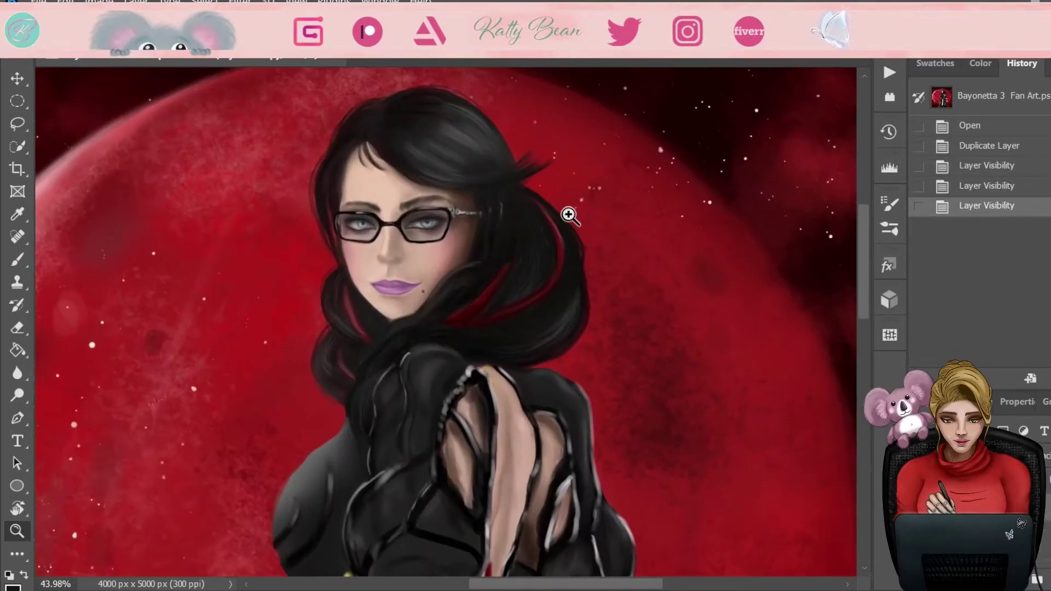
pyautogui.press('b')
pyautogui.moveTo(345, 181); pyautogui.dragTo(348, 263)
pyautogui.moveTo(383, 197)
pyautogui.mouseDown()
pyautogui.moveTo(429, 204)
pyautogui.moveTo(405, 298)
pyautogui.mouseUp()
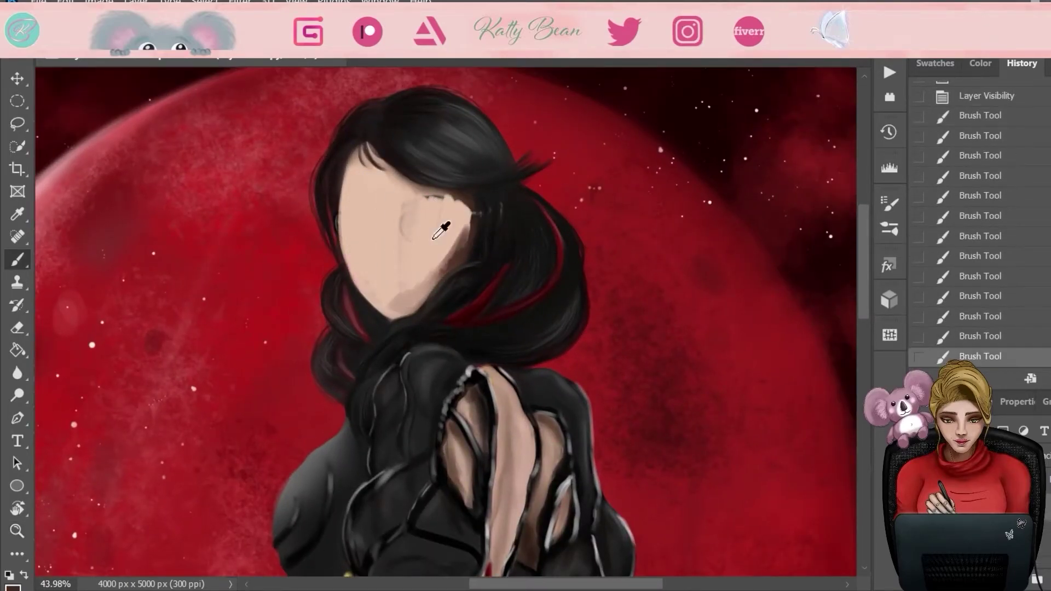
pyautogui.moveTo(400, 219); pyautogui.dragTo(465, 306)
pyautogui.moveTo(405, 186); pyautogui.dragTo(490, 219)
pyautogui.hotkey('ctrl', 'z')
pyautogui.hotkey('ctrl', 'z')
pyautogui.moveTo(447, 251)
pyautogui.mouseDown()
pyautogui.moveTo(423, 194)
pyautogui.moveTo(403, 231)
pyautogui.moveTo(420, 256)
pyautogui.moveTo(416, 288)
pyautogui.moveTo(348, 230)
pyautogui.mouseUp()
pyautogui.moveTo(350, 164); pyautogui.dragTo(350, 263)
pyautogui.scroll(3, 383, 153)
# - Sketch dark brown guidelines on the blank face for the centre line, eye line and ear
pyautogui.click(980, 63)
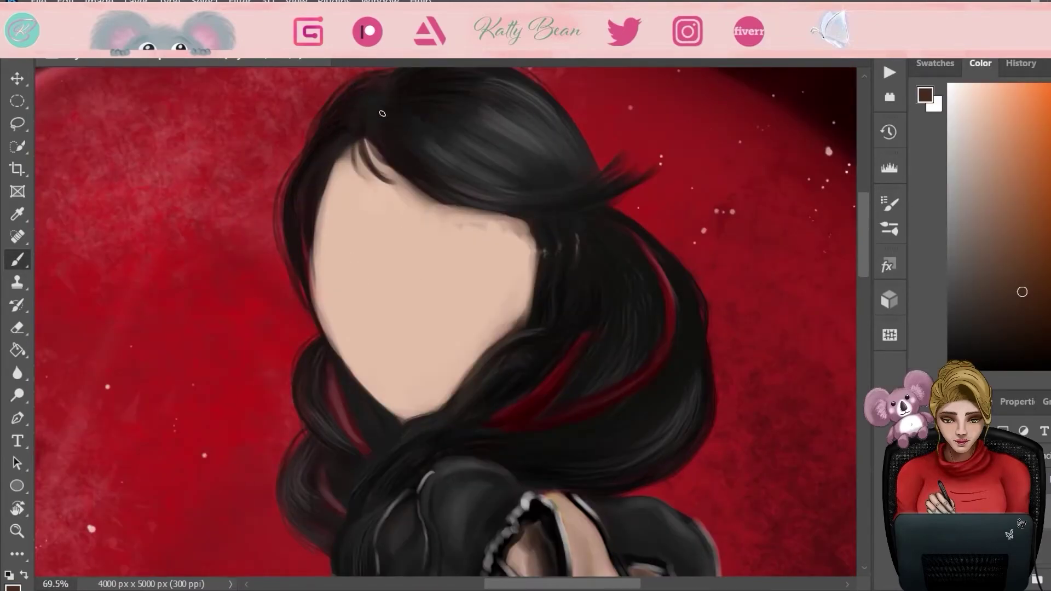
pyautogui.moveTo(369, 172); pyautogui.dragTo(418, 416)
pyautogui.moveTo(326, 294); pyautogui.dragTo(524, 230)
pyautogui.moveTo(512, 219); pyautogui.dragTo(526, 290)
pyautogui.moveTo(356, 150); pyautogui.dragTo(366, 290)
pyautogui.moveTo(347, 159); pyautogui.dragTo(414, 411)
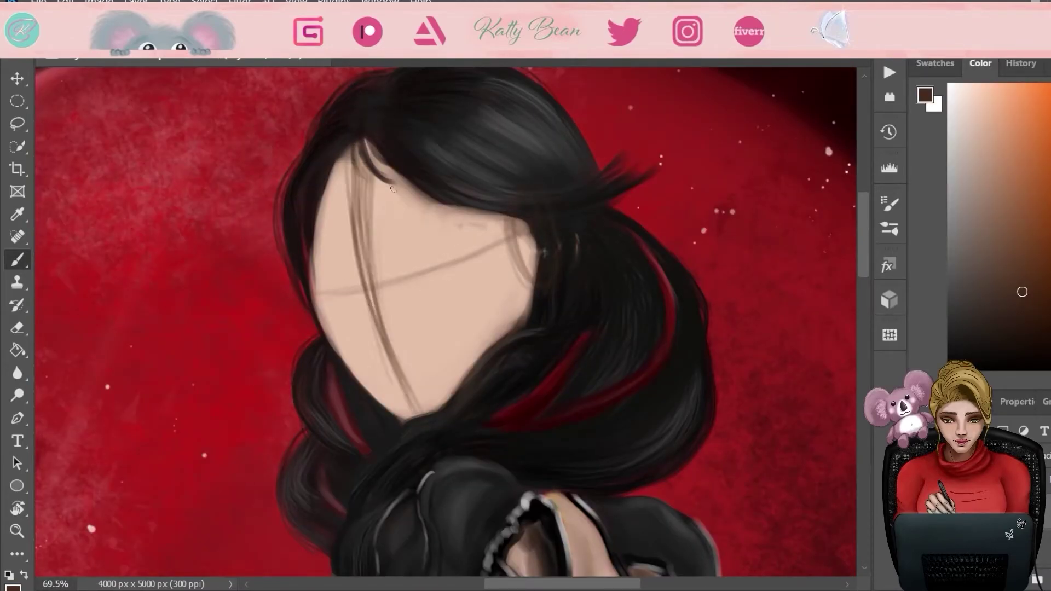
# - Sketch the brow and eye socket outlines and mark the far cheek and jaw contour
pyautogui.moveTo(455, 238); pyautogui.dragTo(391, 298)
pyautogui.moveTo(367, 257); pyautogui.dragTo(315, 230)
pyautogui.moveTo(316, 277)
pyautogui.mouseDown()
pyautogui.moveTo(337, 356)
pyautogui.moveTo(397, 417)
pyautogui.mouseUp()
# - Reshape the face's far contour from temple to chin with the eraser, skin tone and dark hair colour
pyautogui.press('e')
pyautogui.moveTo(313, 311); pyautogui.dragTo(295, 191)
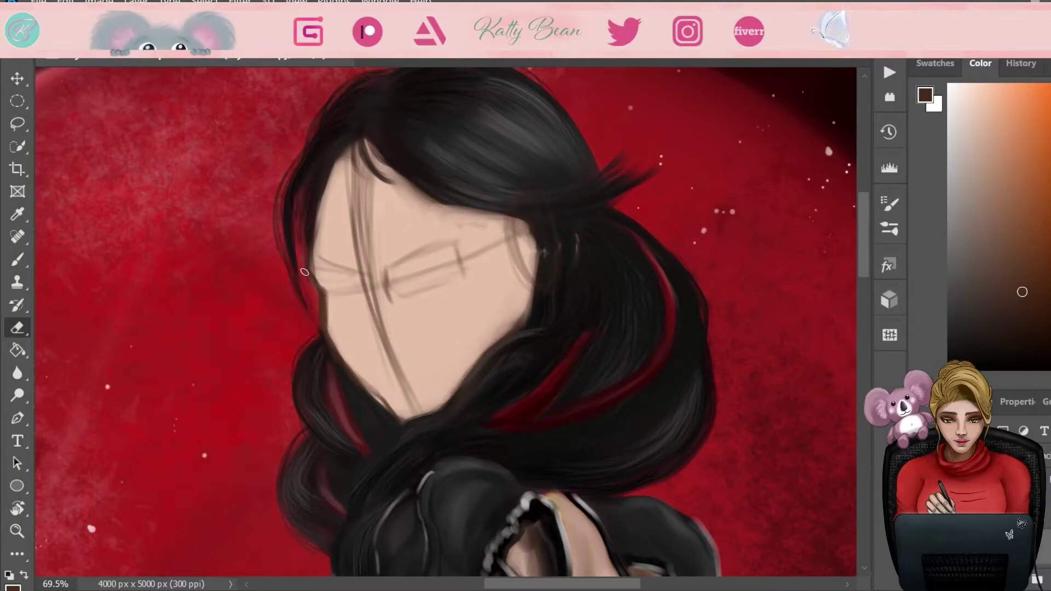
pyautogui.press('b')
pyautogui.keyDown('alt'); pyautogui.click(358, 352); pyautogui.keyUp('alt')
pyautogui.moveTo(327, 265); pyautogui.dragTo(301, 302)
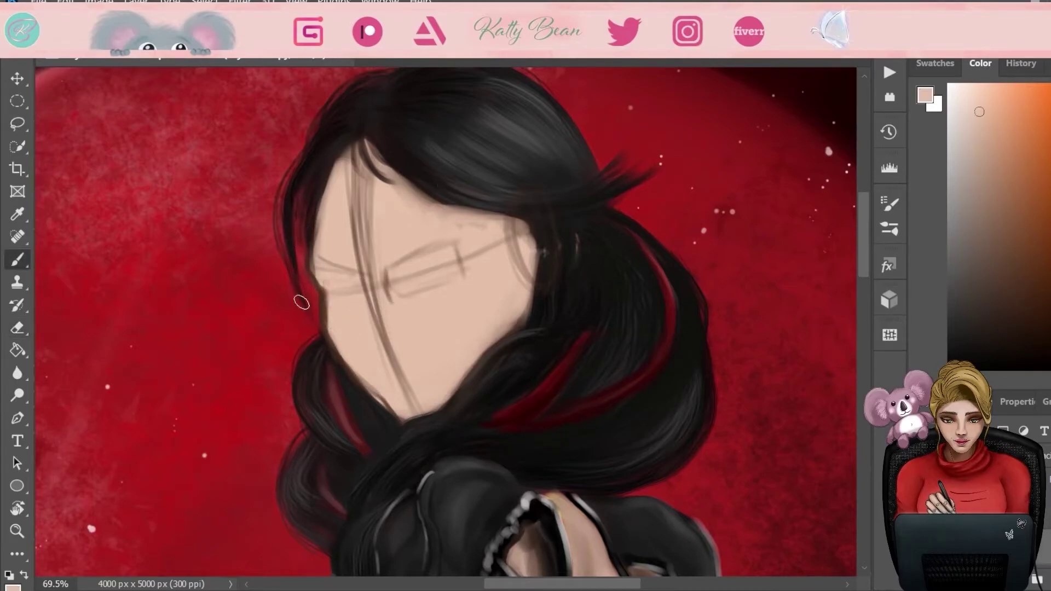
pyautogui.keyDown('alt'); pyautogui.click(363, 398); pyautogui.keyUp('alt')
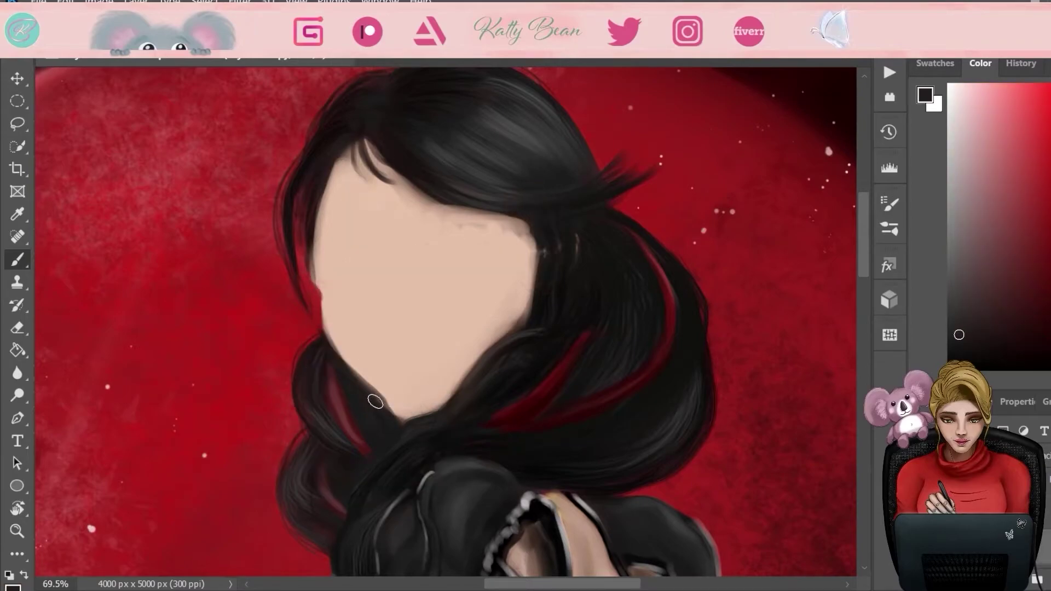
pyautogui.moveTo(375, 401); pyautogui.dragTo(321, 325)
# - Shade both eye sockets with muted brown along the sketched brow lines
pyautogui.keyDown('alt'); pyautogui.click(317, 264); pyautogui.keyUp('alt')
pyautogui.keyDown('alt'); pyautogui.click(544, 252); pyautogui.keyUp('alt')
pyautogui.moveTo(323, 265); pyautogui.dragTo(328, 323)
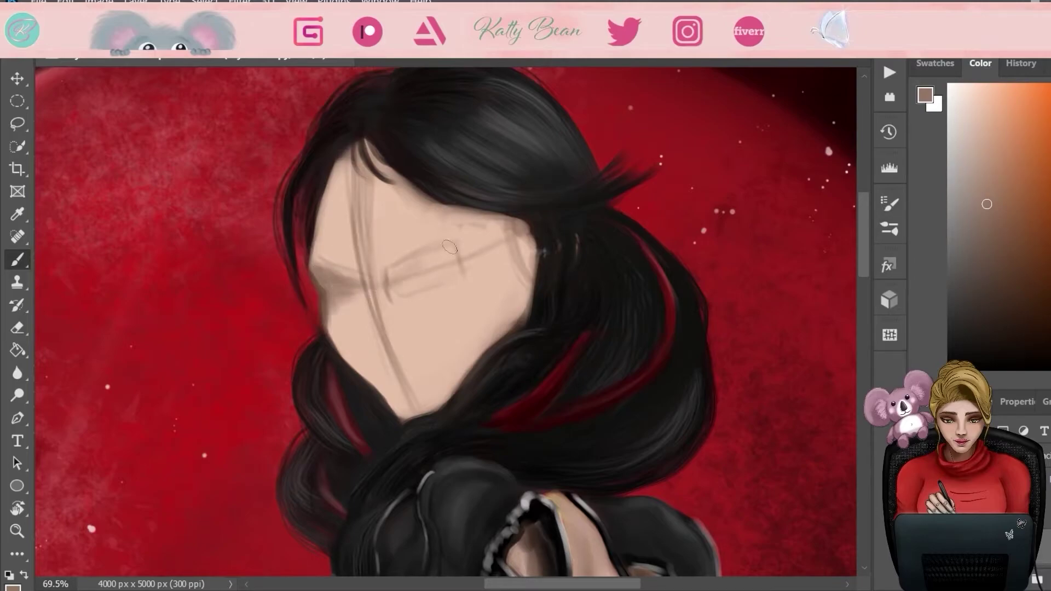
pyautogui.moveTo(449, 246); pyautogui.dragTo(395, 272)
# - Paint the ear beside the hairline with skin tone and brown inner shading, and trim its edge
pyautogui.click(979, 112)
pyautogui.moveTo(528, 222)
pyautogui.mouseDown()
pyautogui.moveTo(548, 284)
pyautogui.moveTo(539, 304)
pyautogui.moveTo(517, 211)
pyautogui.moveTo(542, 228)
pyautogui.mouseUp()
pyautogui.click(963, 213)
pyautogui.click(997, 204)
pyautogui.click(986, 148)
pyautogui.press('e')
pyautogui.moveTo(564, 276); pyautogui.dragTo(539, 306)
pyautogui.click(980, 62)
# - Paint the nose with brown side and base shadows and a light skin highlight along its bridge
pyautogui.press('b')
pyautogui.moveTo(454, 263)
pyautogui.mouseDown()
pyautogui.moveTo(399, 285)
pyautogui.moveTo(368, 335)
pyautogui.moveTo(402, 343)
pyautogui.mouseUp()
pyautogui.click(985, 236)
pyautogui.click(985, 307)
pyautogui.click(980, 62)
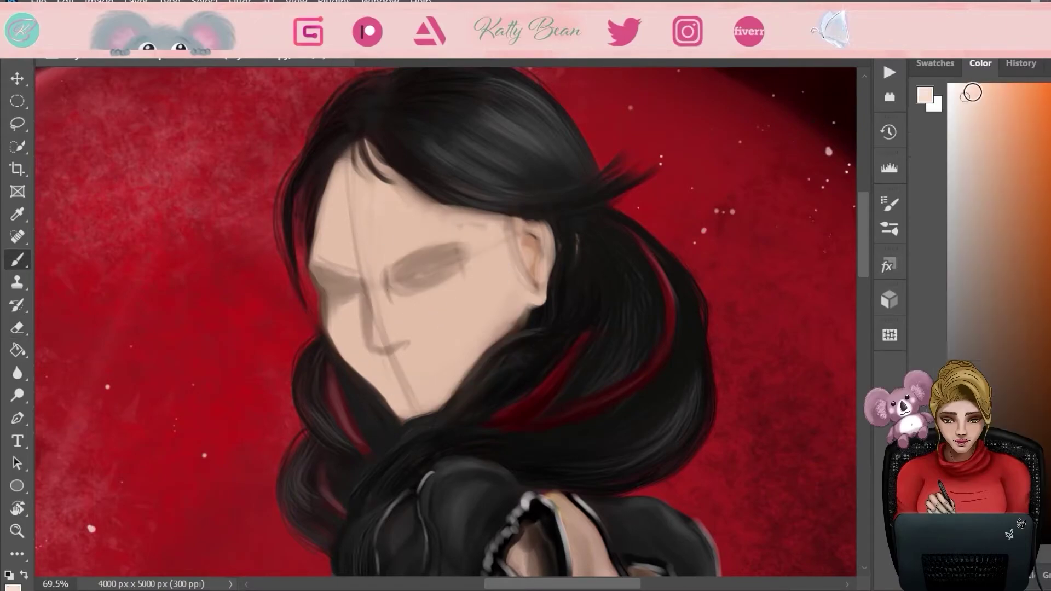
pyautogui.keyDown('alt'); pyautogui.click(378, 320); pyautogui.keyUp('alt')
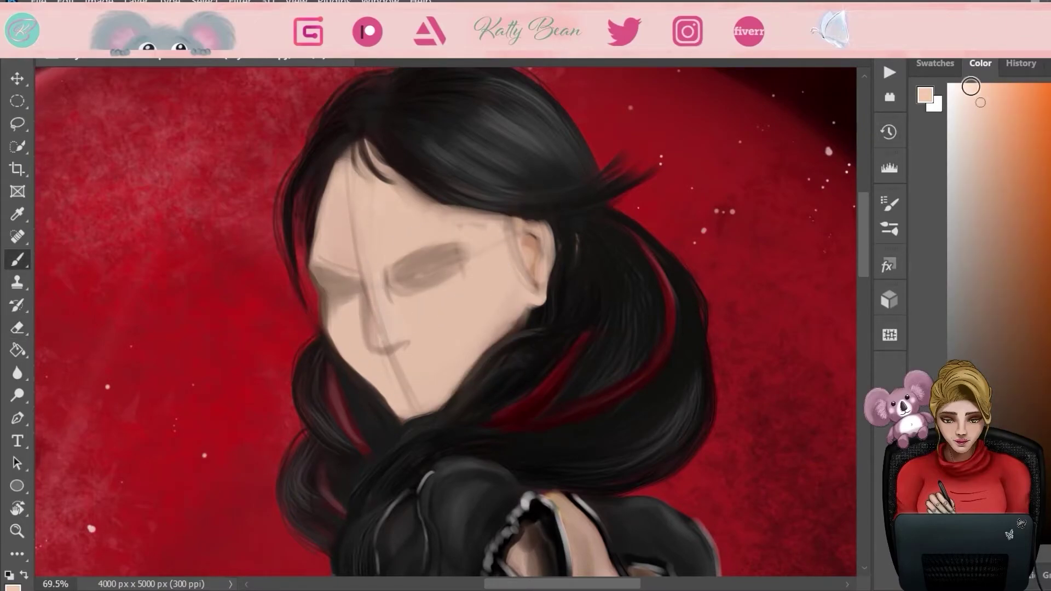
# - Hide the construction sketch and paint the philtrum beneath the nose with brown shadow and light skin tone
pyautogui.keyDown('alt'); pyautogui.click(370, 284); pyautogui.keyUp('alt')
pyautogui.hotkey('ctrl', ',')
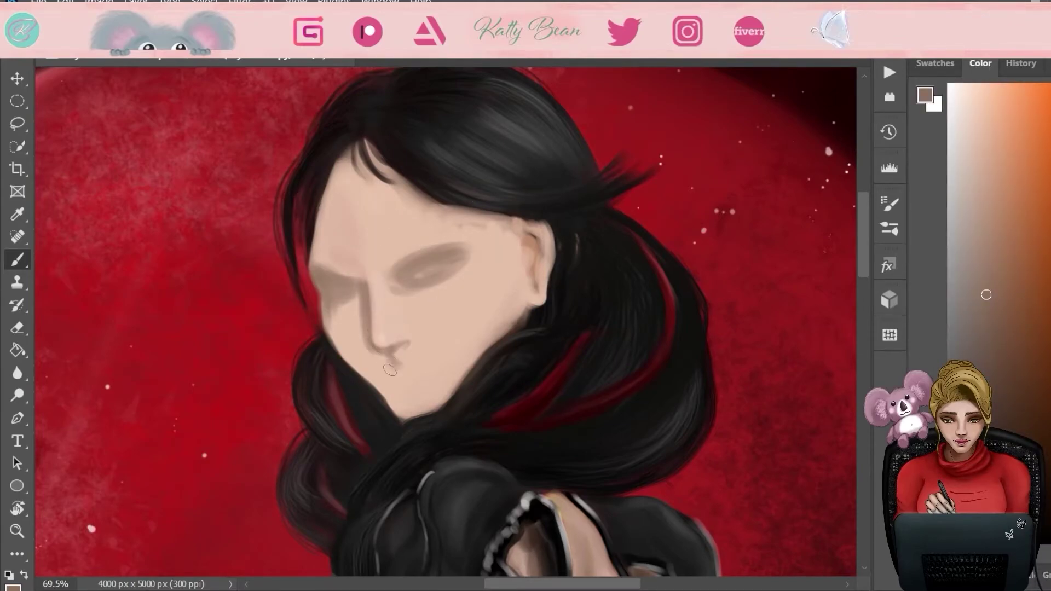
pyautogui.keyDown('alt'); pyautogui.click(389, 342); pyautogui.keyUp('alt')
pyautogui.keyDown('alt'); pyautogui.click(385, 286); pyautogui.keyUp('alt')
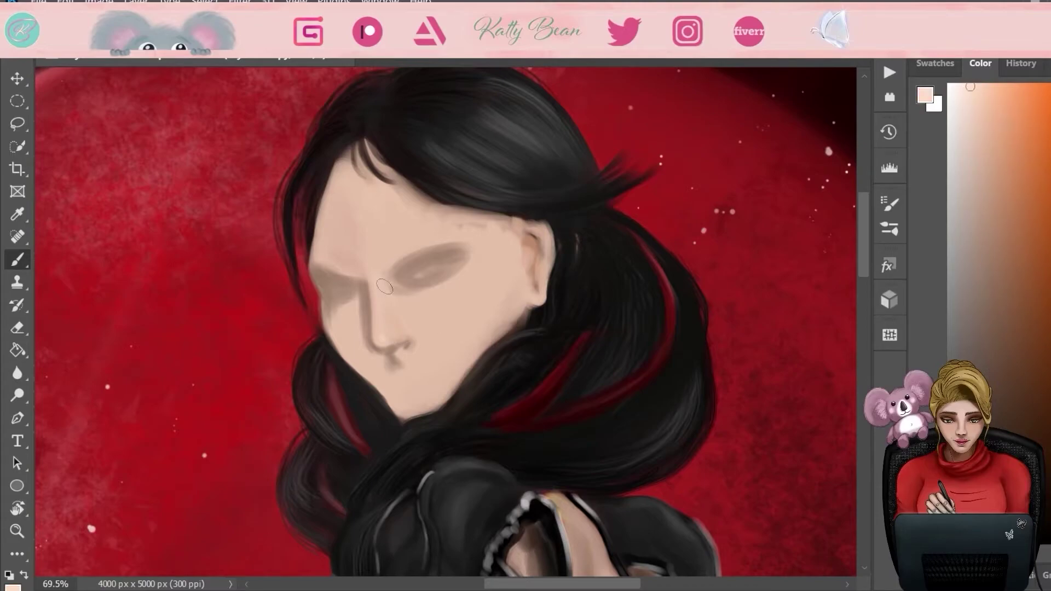
pyautogui.keyDown('alt'); pyautogui.click(405, 366); pyautogui.keyUp('alt')
pyautogui.keyDown('alt'); pyautogui.click(403, 345); pyautogui.keyUp('alt')
# - Shade the far cheek and the side of the nose with soft brown from eye socket to mouth
pyautogui.moveTo(358, 353)
pyautogui.mouseDown()
pyautogui.moveTo(342, 315)
pyautogui.moveTo(359, 340)
pyautogui.moveTo(336, 334)
pyautogui.moveTo(370, 378)
pyautogui.mouseUp()
pyautogui.keyDown('alt'); pyautogui.click(359, 340); pyautogui.keyUp('alt')
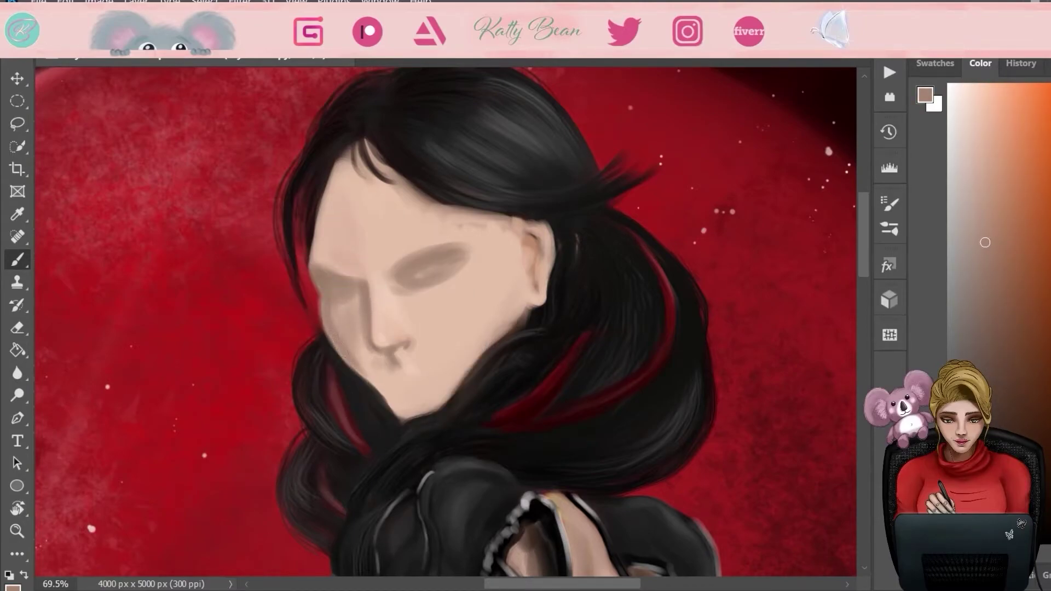
pyautogui.keyDown('alt'); pyautogui.click(371, 312); pyautogui.keyUp('alt')
pyautogui.moveTo(337, 345)
pyautogui.mouseDown()
pyautogui.moveTo(353, 312)
pyautogui.moveTo(340, 281)
pyautogui.mouseUp()
pyautogui.keyDown('alt'); pyautogui.click(339, 284); pyautogui.keyUp('alt')
# - Blend the near eye socket's lower shading and paint a soft pink blush on the near cheek
pyautogui.keyDown('alt'); pyautogui.click(424, 249); pyautogui.keyUp('alt')
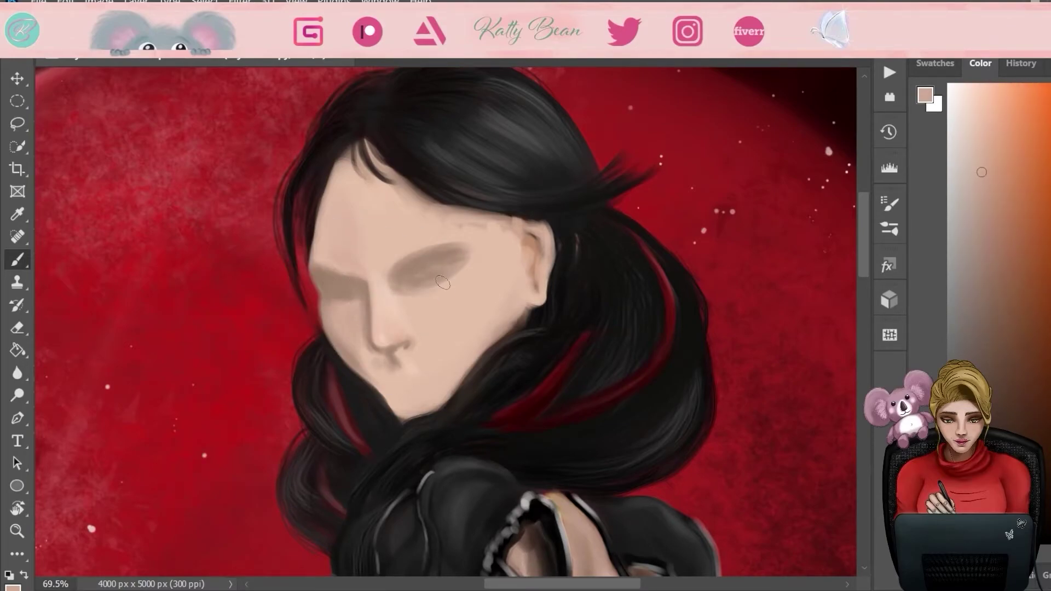
pyautogui.keyDown('alt'); pyautogui.keyDown('shift'); pyautogui.rightClick(419, 308); pyautogui.keyUp('shift'); pyautogui.keyUp('alt')
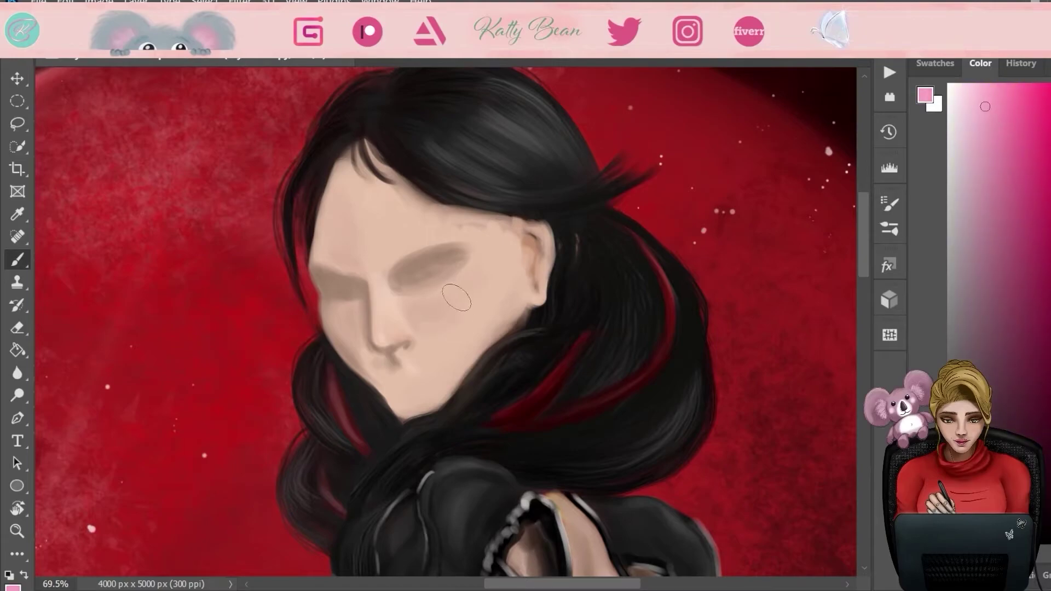
pyautogui.keyDown('alt'); pyautogui.click(376, 260); pyautogui.keyUp('alt')
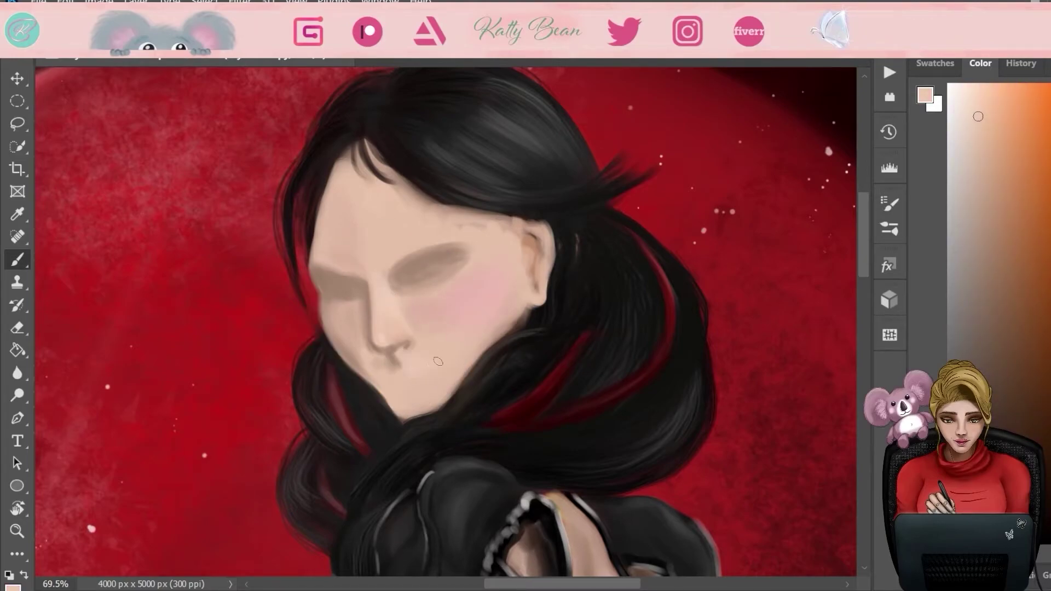
# - Outline both eyes in black and add fine lashes at the outer corners
pyautogui.press('d')
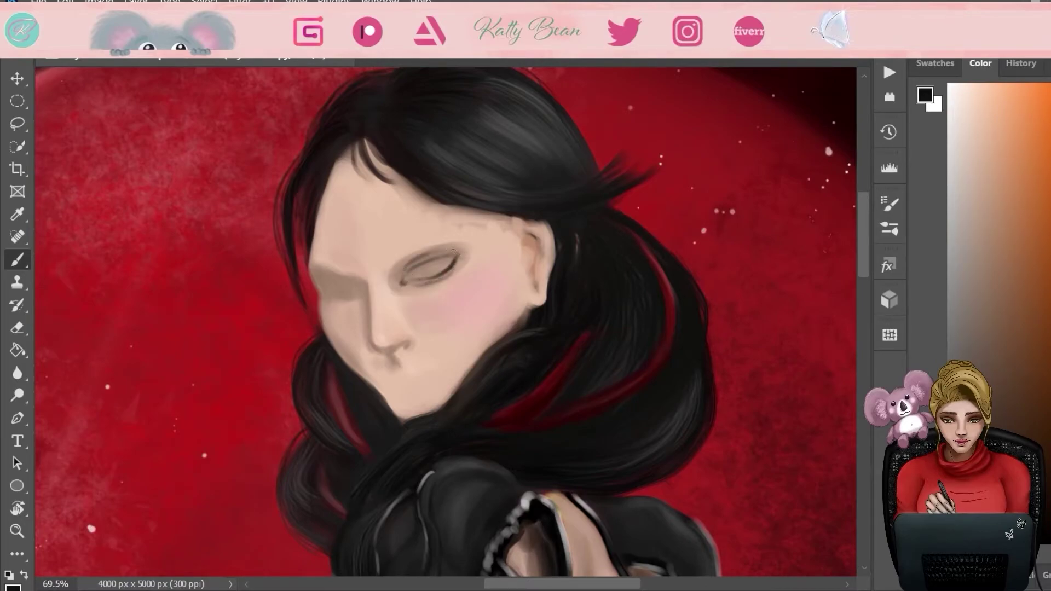
pyautogui.moveTo(346, 286); pyautogui.dragTo(360, 289)
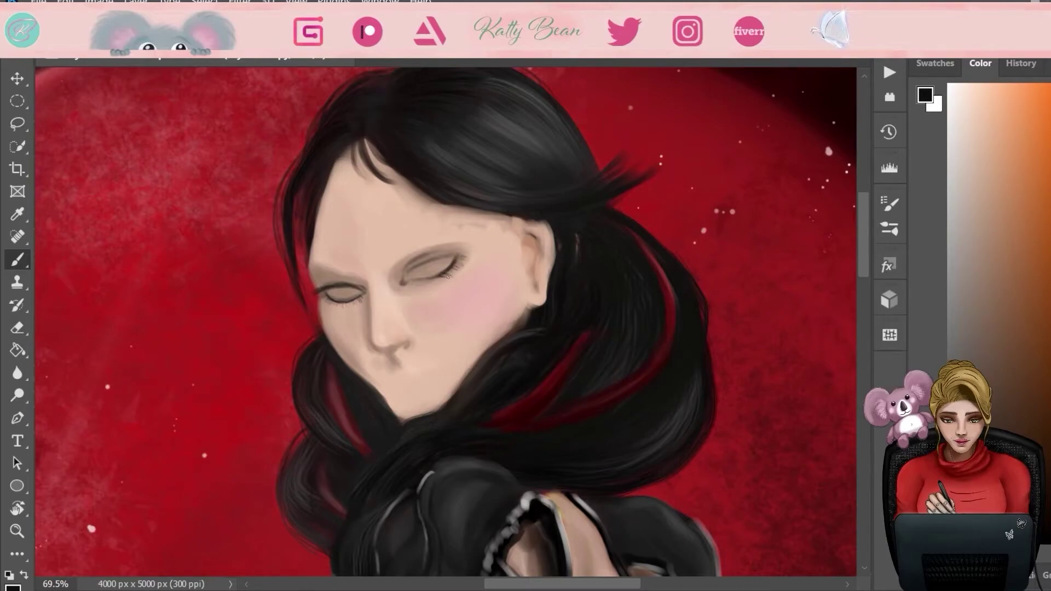
pyautogui.moveTo(406, 276); pyautogui.dragTo(458, 253)
# - Paint pink eyeshadow around both eyes and deepen it with dark plum
pyautogui.click(1012, 101)
pyautogui.hotkey('ctrl', 'z')
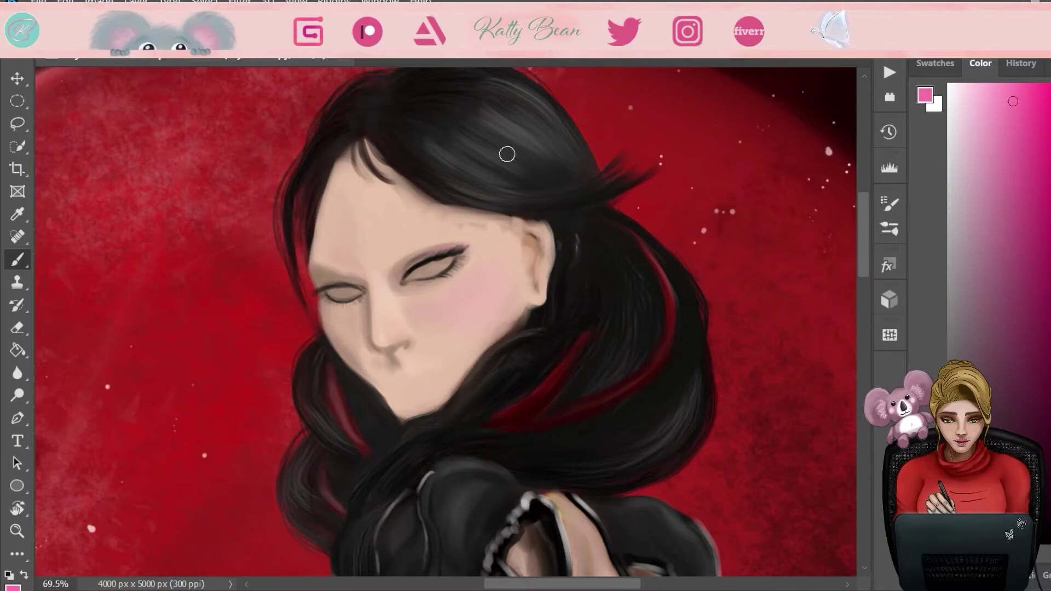
pyautogui.moveTo(356, 285); pyautogui.dragTo(335, 279)
pyautogui.click(1031, 338)
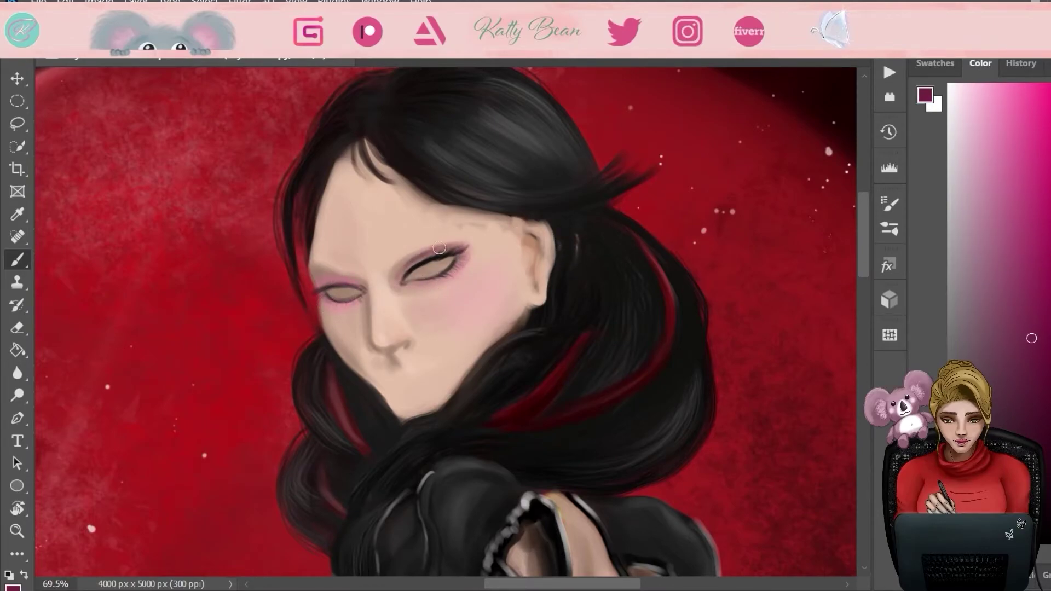
pyautogui.moveTo(351, 285)
pyautogui.mouseDown()
pyautogui.moveTo(320, 290)
pyautogui.moveTo(364, 298)
pyautogui.mouseUp()
# - Reinforce the black eyeliner around both eyes and extend the near eye's outer wing
pyautogui.keyDown('alt'); pyautogui.click(432, 269); pyautogui.keyUp('alt')
pyautogui.moveTo(405, 271)
pyautogui.mouseDown()
pyautogui.moveTo(466, 253)
pyautogui.moveTo(470, 237)
pyautogui.mouseUp()
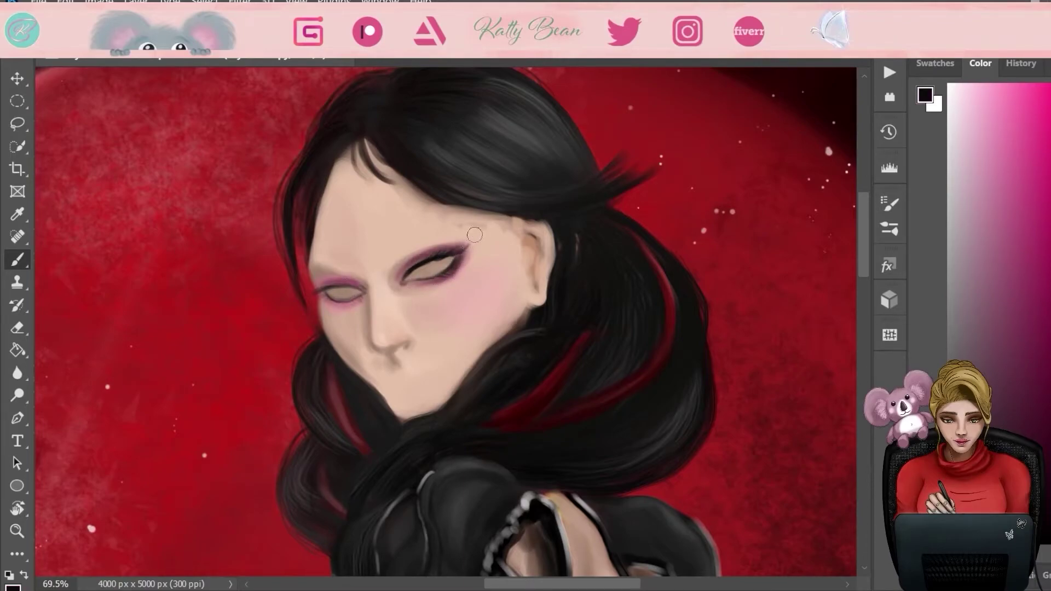
pyautogui.moveTo(325, 295)
pyautogui.mouseDown()
pyautogui.moveTo(406, 284)
pyautogui.moveTo(433, 263)
pyautogui.moveTo(398, 285)
pyautogui.moveTo(435, 255)
pyautogui.moveTo(424, 267)
pyautogui.moveTo(442, 264)
pyautogui.moveTo(414, 275)
pyautogui.mouseUp()
# - Fill both eyes with white and light grey, and shade the corners of the eyeballs in dark grey
pyautogui.click(968, 99)
pyautogui.click(948, 155)
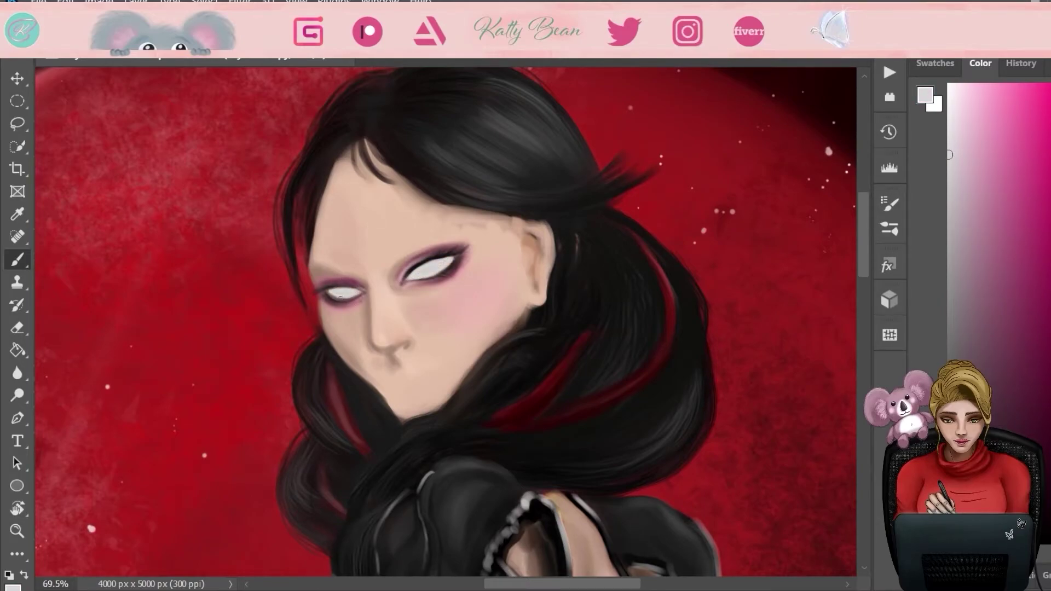
pyautogui.keyDown('alt'); pyautogui.click(409, 275); pyautogui.keyUp('alt')
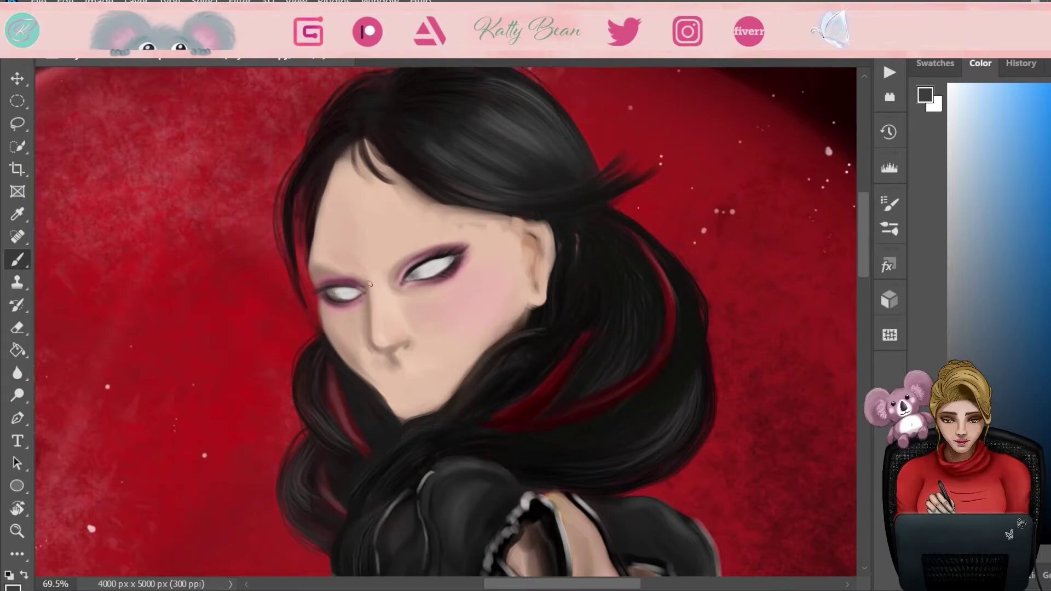
pyautogui.keyDown('alt'); pyautogui.click(410, 277); pyautogui.keyUp('alt')
# - Paint pale teal-grey irises with dark rims in both eyes and lighten them with near-white strokes
pyautogui.keyDown('alt'); pyautogui.click(411, 271); pyautogui.keyUp('alt')
pyautogui.keyDown('alt'); pyautogui.click(429, 267); pyautogui.keyUp('alt')
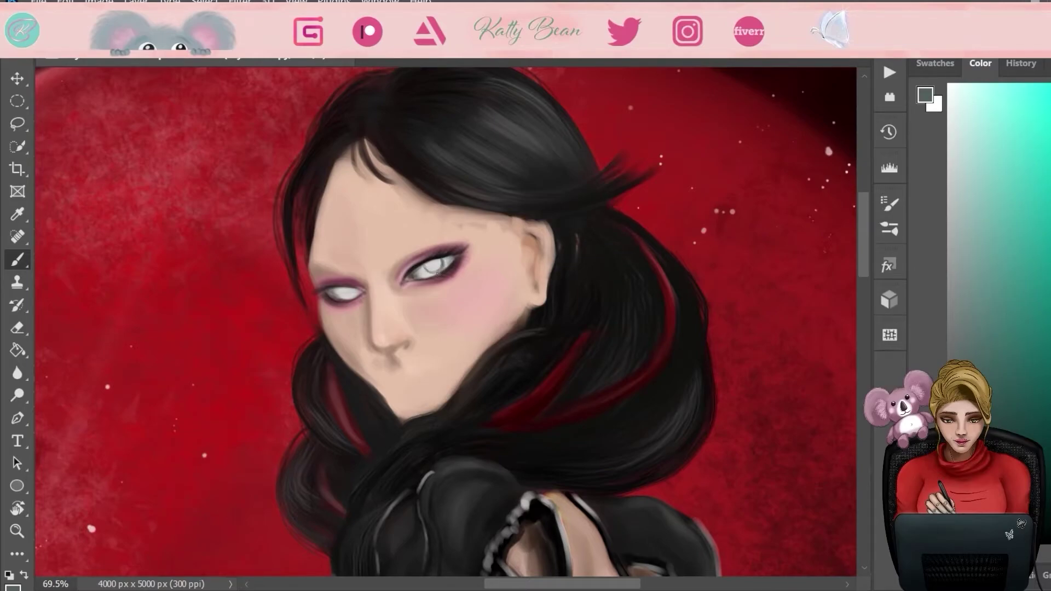
pyautogui.click(959, 164)
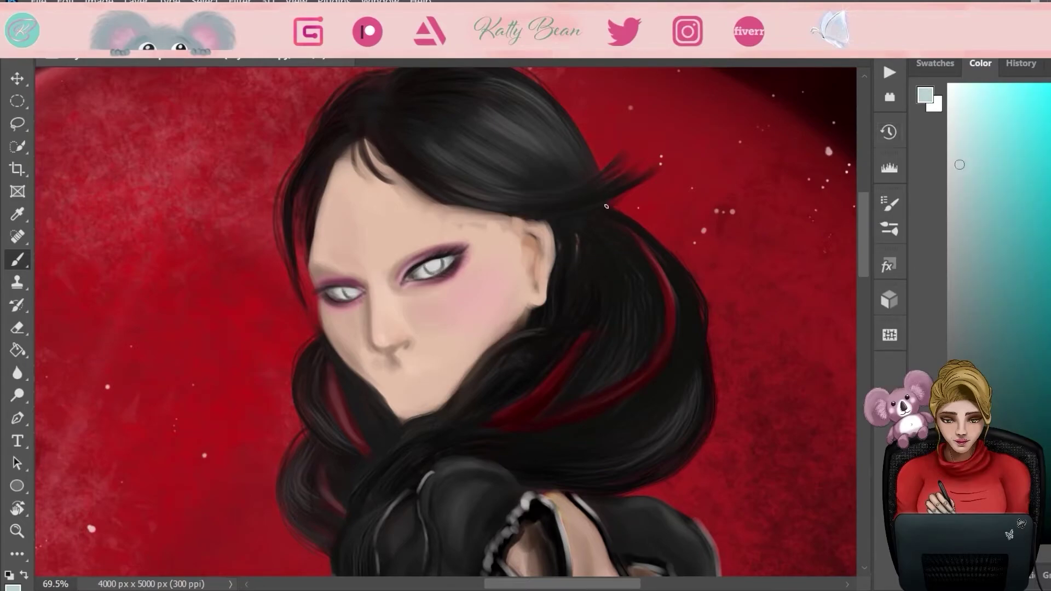
pyautogui.scroll(5, 415, 288)
pyautogui.keyDown('alt'); pyautogui.click(457, 242); pyautogui.keyUp('alt')
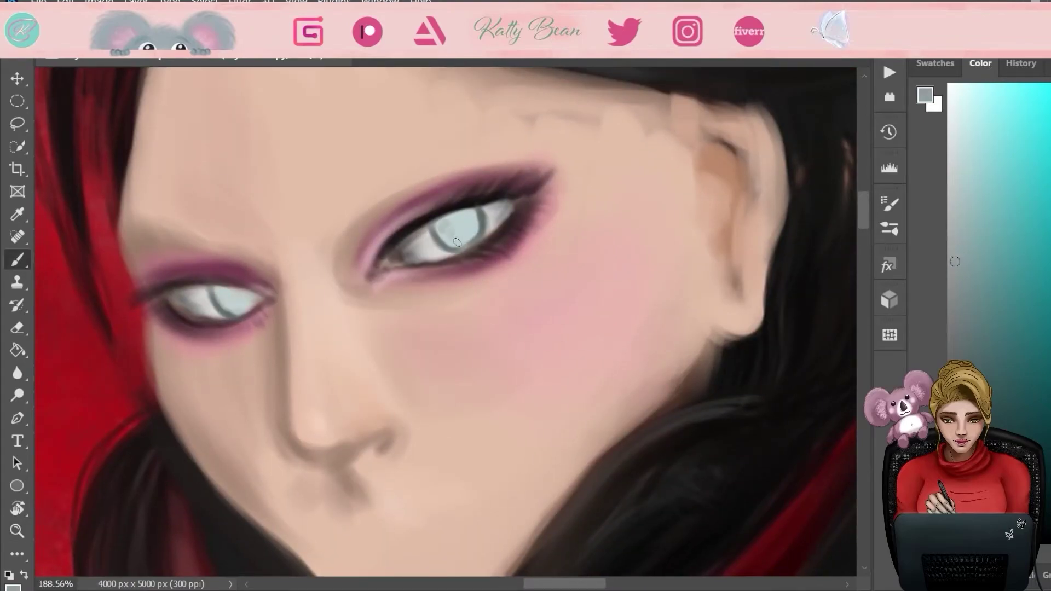
pyautogui.moveTo(967, 132); pyautogui.dragTo(950, 99)
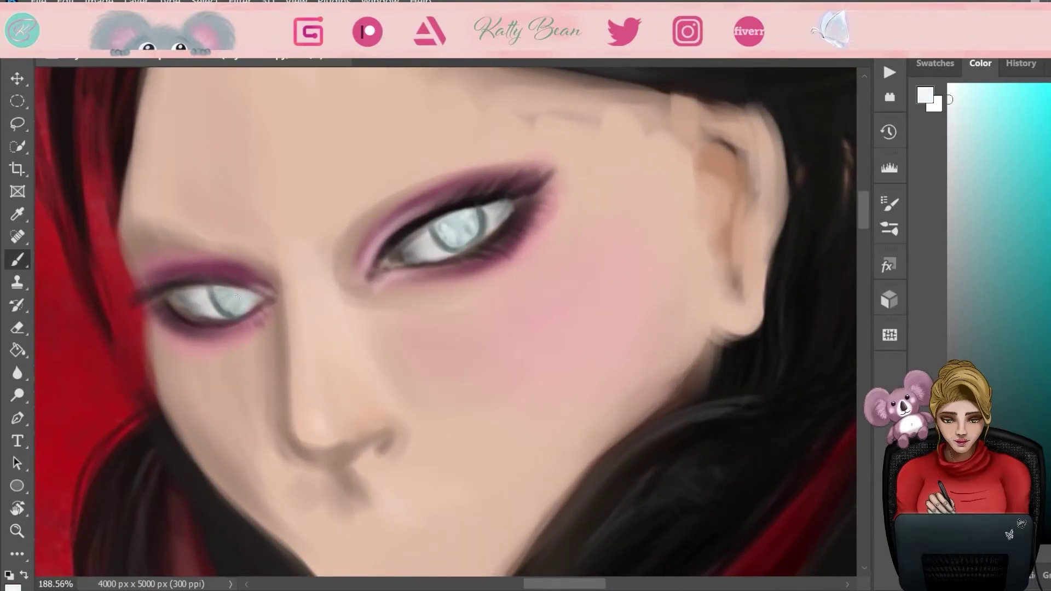
# - Paint black pupils in both eyes and add a white catchlight
pyautogui.press('d')
pyautogui.moveTo(453, 215); pyautogui.dragTo(454, 223)
pyautogui.moveTo(241, 299); pyautogui.dragTo(241, 297)
pyautogui.scroll(-5, 439, 422)
pyautogui.scroll(3, 363, 366)
pyautogui.click(949, 89)
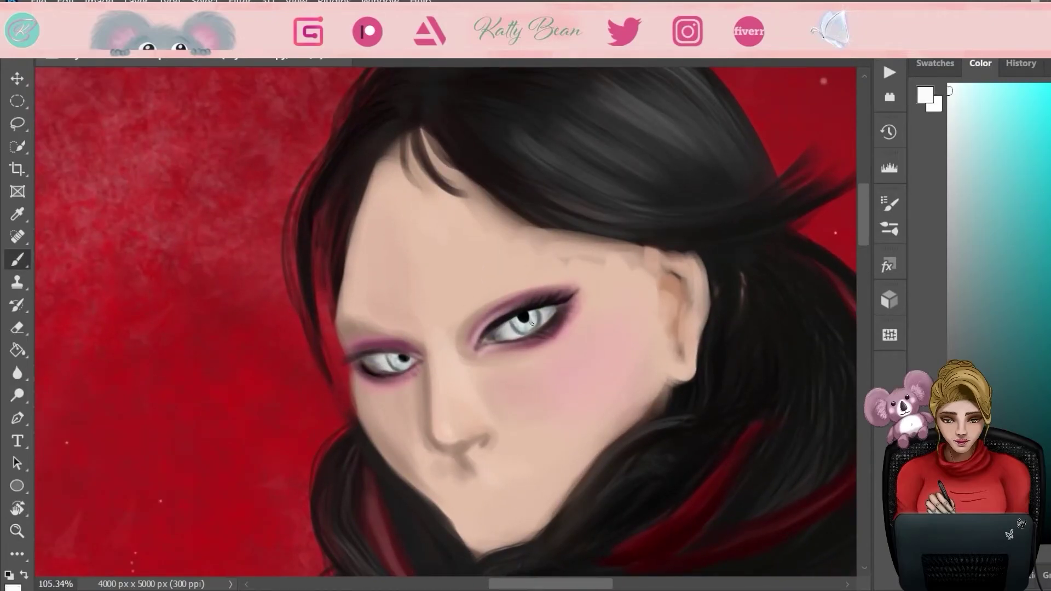
# - Paint thin, angled black eyebrows above both eyes
pyautogui.press('d')
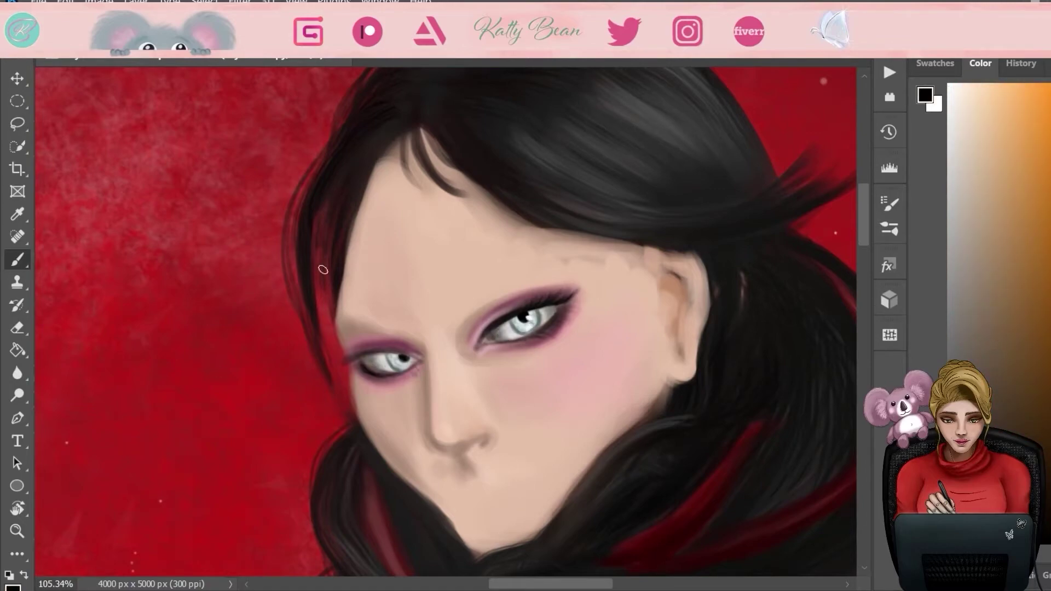
pyautogui.moveTo(465, 314)
pyautogui.mouseDown()
pyautogui.moveTo(509, 279)
pyautogui.moveTo(575, 256)
pyautogui.moveTo(459, 316)
pyautogui.mouseUp()
pyautogui.moveTo(372, 329)
pyautogui.mouseDown()
pyautogui.moveTo(337, 321)
pyautogui.moveTo(386, 328)
pyautogui.moveTo(430, 355)
pyautogui.moveTo(458, 342)
pyautogui.moveTo(465, 317)
pyautogui.moveTo(580, 266)
pyautogui.moveTo(593, 312)
pyautogui.mouseUp()
# - Draw the near lens frame and nose bridge of black angular glasses, cleaning the lines with the eraser
pyautogui.press('F7')
pyautogui.press('e')
pyautogui.press('b')
pyautogui.moveTo(457, 350)
pyautogui.mouseDown()
pyautogui.moveTo(475, 366)
pyautogui.moveTo(596, 327)
pyautogui.moveTo(448, 364)
pyautogui.moveTo(479, 373)
pyautogui.mouseUp()
pyautogui.press('e')
pyautogui.press('b')
pyautogui.moveTo(596, 323)
pyautogui.mouseDown()
pyautogui.moveTo(580, 267)
pyautogui.moveTo(594, 334)
pyautogui.mouseUp()
# - Outline the upper and lower lips and the line between them in dark purple
pyautogui.scroll(-3, 493, 383)
pyautogui.moveTo(465, 401); pyautogui.dragTo(544, 399)
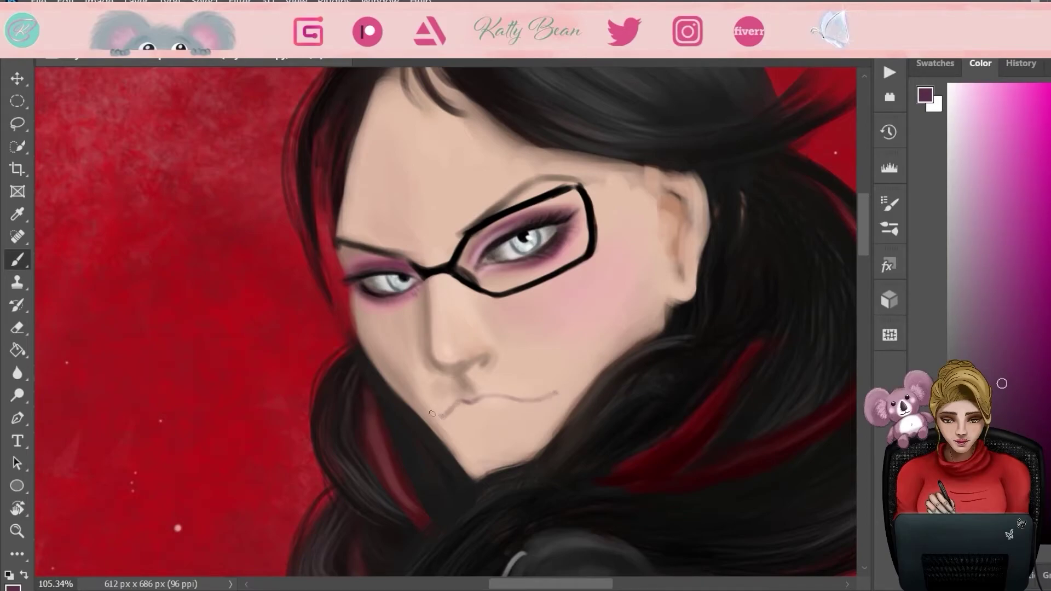
pyautogui.moveTo(445, 420)
pyautogui.mouseDown()
pyautogui.moveTo(550, 400)
pyautogui.moveTo(448, 421)
pyautogui.moveTo(481, 441)
pyautogui.moveTo(522, 420)
pyautogui.moveTo(476, 442)
pyautogui.mouseUp()
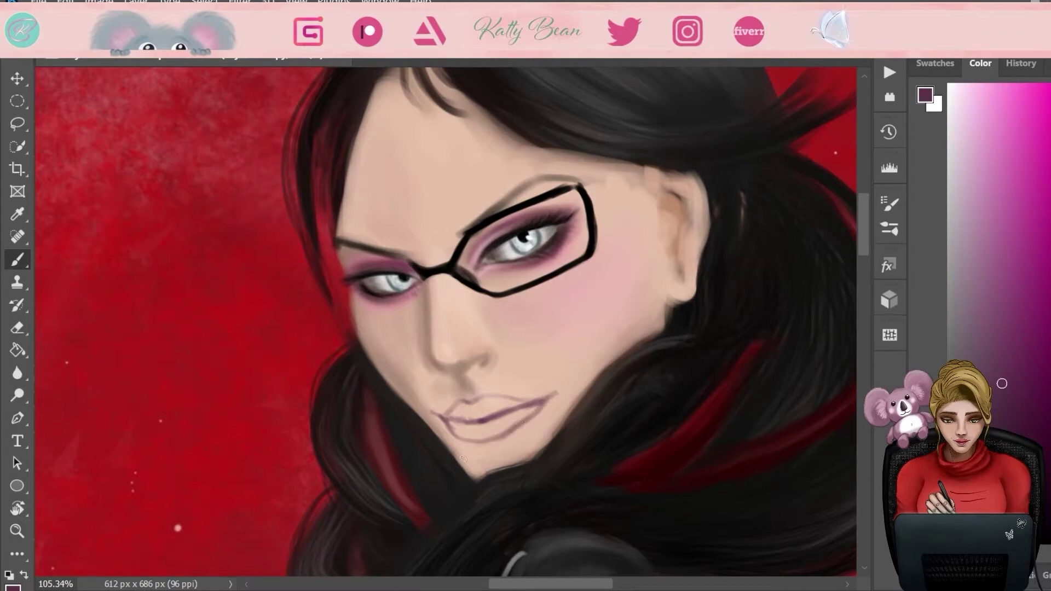
pyautogui.moveTo(539, 407)
pyautogui.mouseDown()
pyautogui.moveTo(510, 436)
pyautogui.moveTo(449, 426)
pyautogui.moveTo(503, 437)
pyautogui.mouseUp()
pyautogui.moveTo(498, 397); pyautogui.dragTo(553, 393)
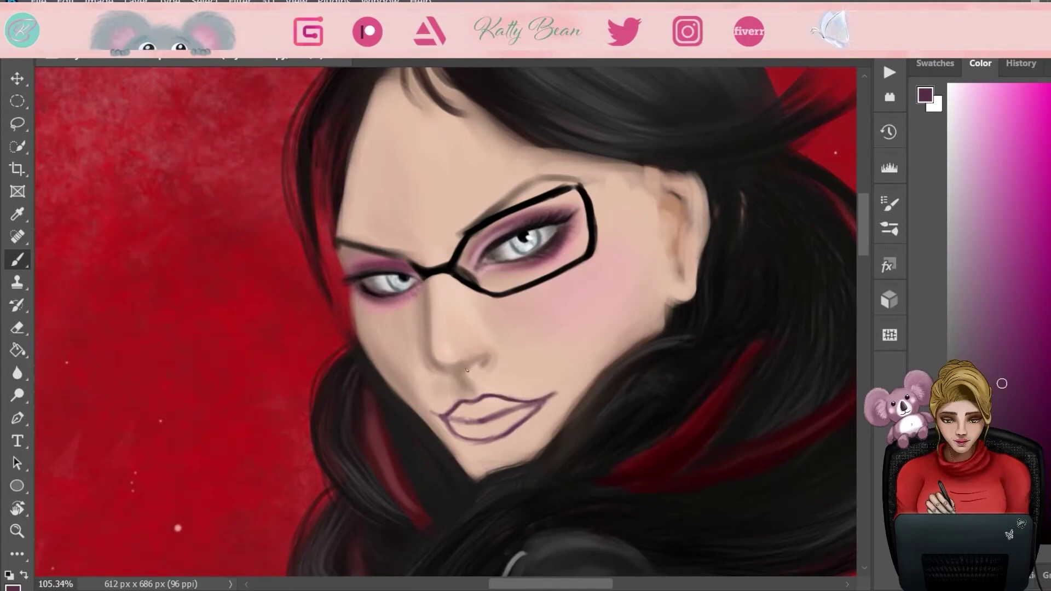
# - Fill both lips with mauve, using a lighter tone for added volume
pyautogui.scroll(4, 469, 417)
pyautogui.click(990, 269)
pyautogui.moveTo(542, 331)
pyautogui.mouseDown()
pyautogui.moveTo(490, 323)
pyautogui.moveTo(418, 356)
pyautogui.moveTo(567, 335)
pyautogui.moveTo(417, 388)
pyautogui.moveTo(492, 383)
pyautogui.moveTo(397, 386)
pyautogui.moveTo(485, 399)
pyautogui.mouseUp()
pyautogui.click(984, 183)
pyautogui.moveTo(383, 377)
pyautogui.mouseDown()
pyautogui.moveTo(444, 413)
pyautogui.moveTo(484, 408)
pyautogui.mouseUp()
pyautogui.scroll(-4, 437, 399)
# - Paint a glossy pale pink highlight on the lower lip and blend it with sampled mauve tones
pyautogui.keyDown('alt'); pyautogui.click(384, 417); pyautogui.keyUp('alt')
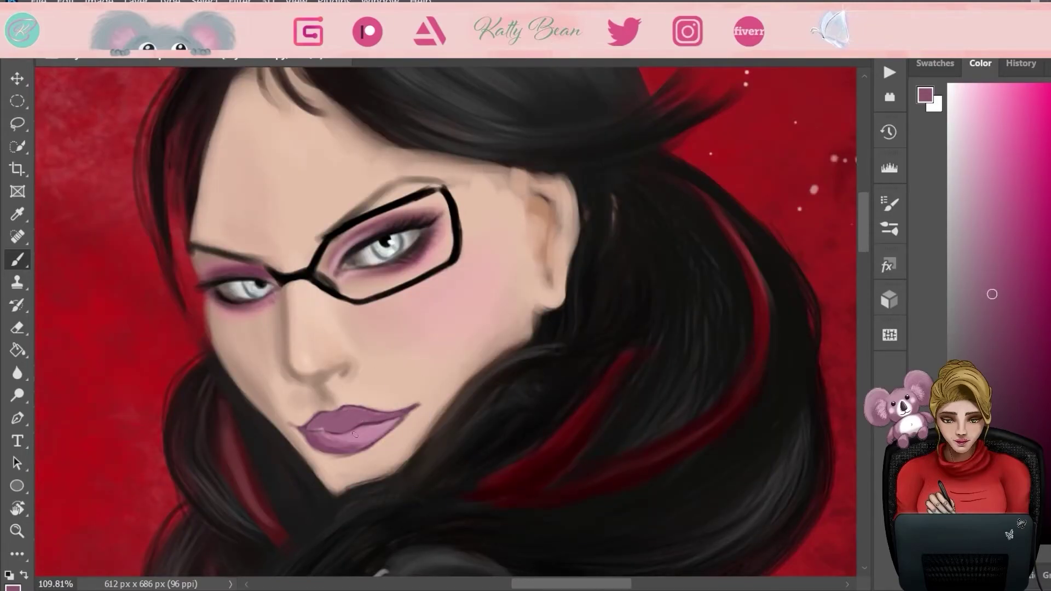
pyautogui.click(983, 97)
pyautogui.keyDown('alt'); pyautogui.click(368, 434); pyautogui.keyUp('alt')
pyautogui.keyDown('alt'); pyautogui.click(372, 419); pyautogui.keyUp('alt')
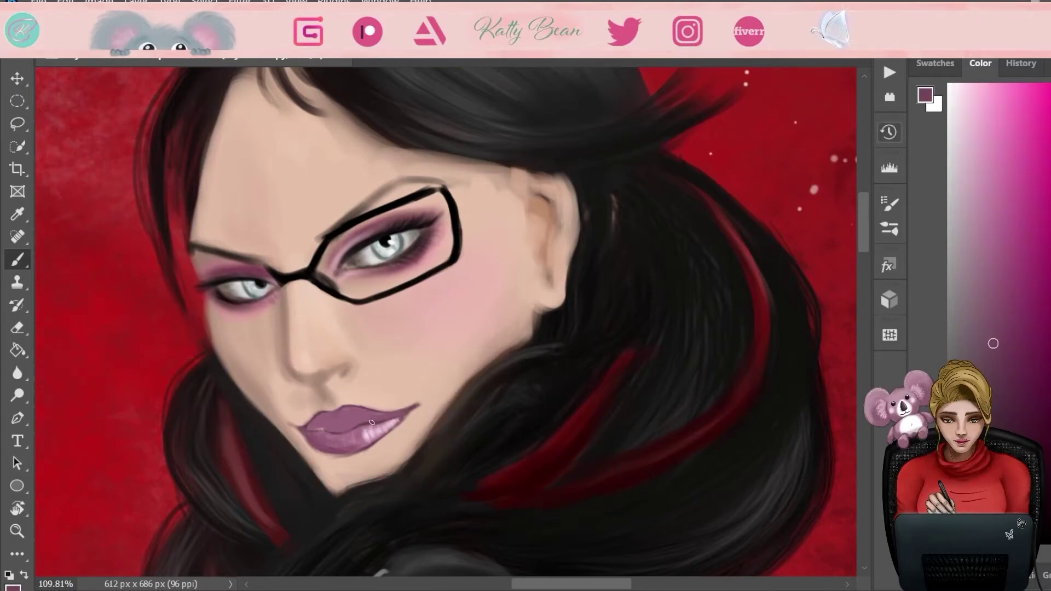
pyautogui.keyDown('alt'); pyautogui.click(365, 426); pyautogui.keyUp('alt')
pyautogui.keyDown('alt'); pyautogui.click(345, 413); pyautogui.keyUp('alt')
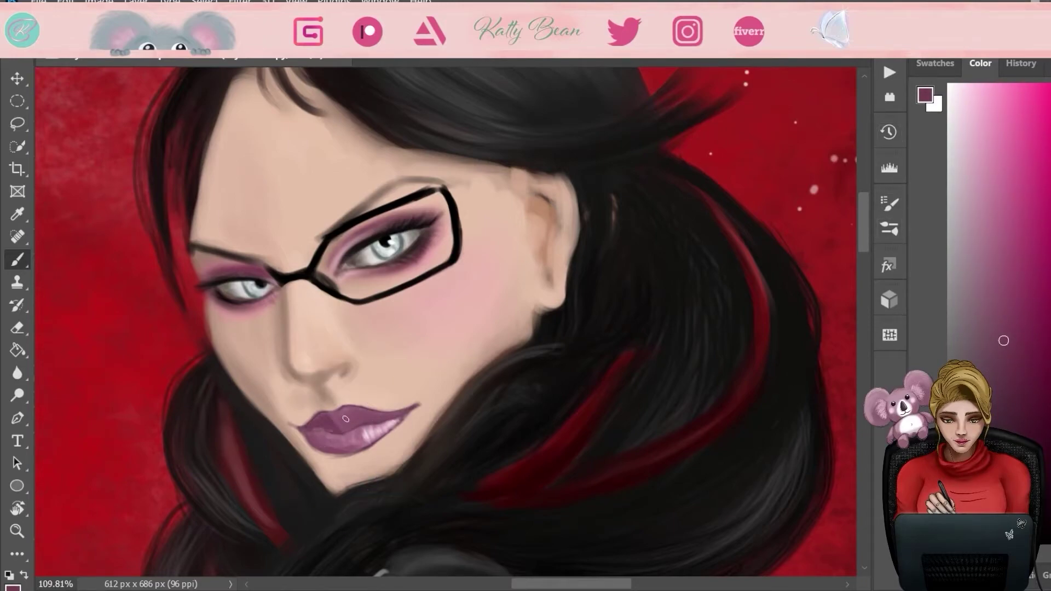
# - Deepen the lip shading with dark plum and place a pale pink highlight on the upper lip
pyautogui.keyDown('alt'); pyautogui.click(322, 433); pyautogui.keyUp('alt')
pyautogui.keyDown('alt'); pyautogui.click(328, 436); pyautogui.keyUp('alt')
pyautogui.keyDown('alt'); pyautogui.click(373, 400); pyautogui.keyUp('alt')
pyautogui.keyDown('alt'); pyautogui.click(323, 424); pyautogui.keyUp('alt')
pyautogui.keyDown('alt'); pyautogui.click(321, 438); pyautogui.keyUp('alt')
pyautogui.keyDown('alt'); pyautogui.click(414, 410); pyautogui.keyUp('alt')
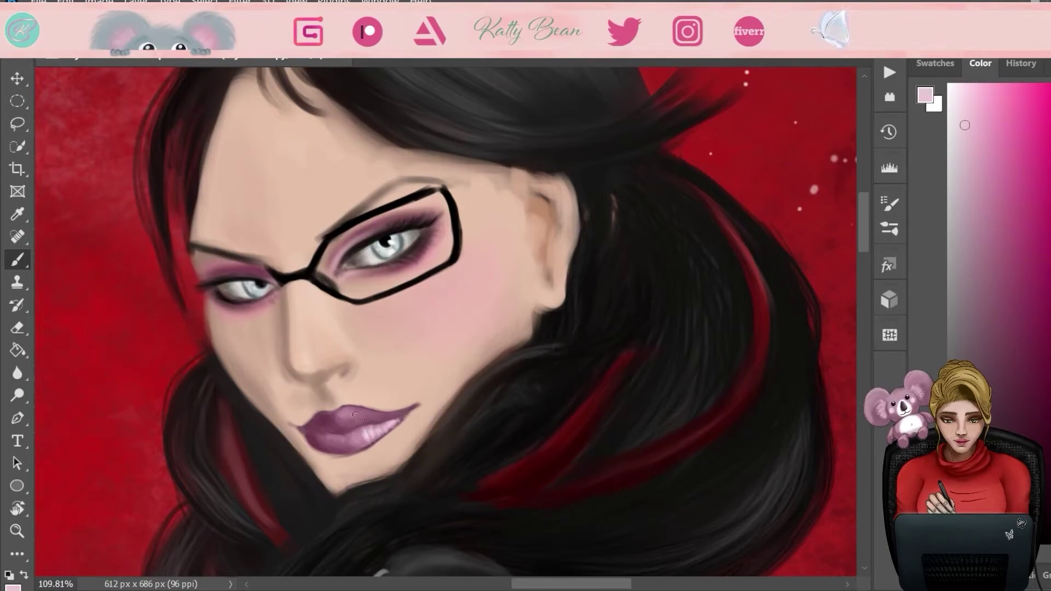
# - Shade the skin under the lower lip and around the chin with sampled brown and skin tones
pyautogui.keyDown('alt'); pyautogui.click(298, 440); pyautogui.keyUp('alt')
pyautogui.moveTo(342, 458)
pyautogui.mouseDown()
pyautogui.moveTo(332, 459)
pyautogui.moveTo(386, 449)
pyautogui.mouseUp()
pyautogui.keyDown('alt'); pyautogui.click(372, 451); pyautogui.keyUp('alt')
pyautogui.keyDown('alt'); pyautogui.click(335, 471); pyautogui.keyUp('alt')
pyautogui.moveTo(317, 459); pyautogui.dragTo(345, 490)
# - Shade the far mouth corner and the far cheek beside the nose with soft brown
pyautogui.keyDown('alt'); pyautogui.click(525, 415); pyautogui.keyUp('alt')
pyautogui.moveTo(290, 433)
pyautogui.mouseDown()
pyautogui.moveTo(353, 462)
pyautogui.moveTo(335, 479)
pyautogui.moveTo(295, 450)
pyautogui.moveTo(290, 407)
pyautogui.moveTo(327, 399)
pyautogui.moveTo(295, 413)
pyautogui.mouseUp()
pyautogui.keyDown('alt'); pyautogui.click(311, 394); pyautogui.keyUp('alt')
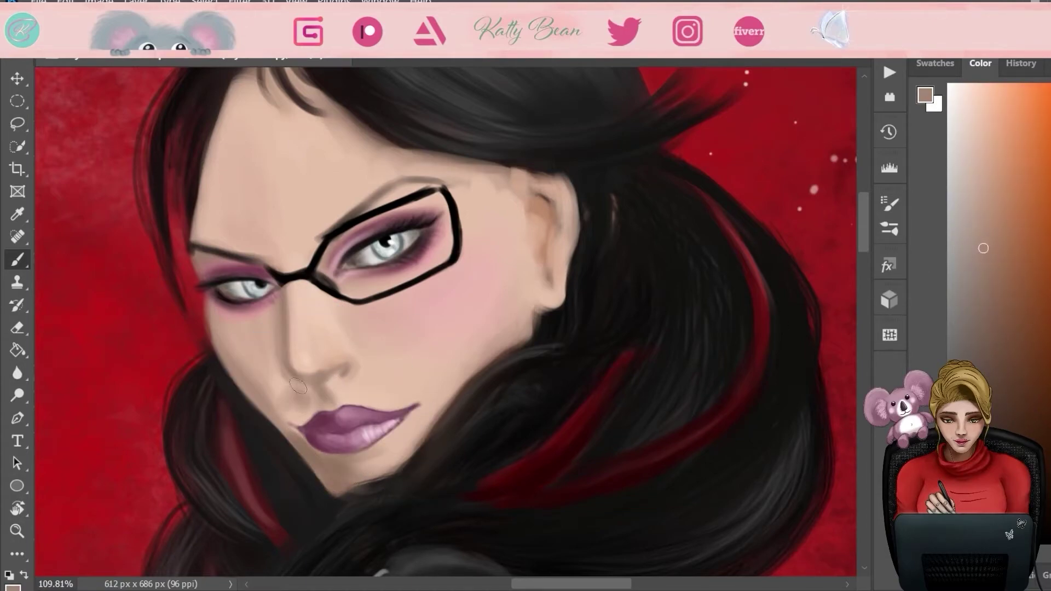
pyautogui.moveTo(273, 378); pyautogui.dragTo(307, 421)
pyautogui.moveTo(271, 320); pyautogui.dragTo(276, 375)
# - Thicken the near lens frame's upper rim in black and round its outer corner with brush and eraser
pyautogui.hotkey('ctrl', '1')
pyautogui.press('d')
pyautogui.moveTo(416, 197)
pyautogui.mouseDown()
pyautogui.moveTo(555, 116)
pyautogui.moveTo(544, 128)
pyautogui.moveTo(565, 183)
pyautogui.mouseUp()
pyautogui.press('e')
pyautogui.moveTo(446, 177)
pyautogui.mouseDown()
pyautogui.moveTo(520, 139)
pyautogui.moveTo(564, 183)
pyautogui.moveTo(553, 191)
pyautogui.mouseUp()
pyautogui.press('b')
pyautogui.moveTo(537, 126)
pyautogui.mouseDown()
pyautogui.moveTo(505, 132)
pyautogui.moveTo(538, 149)
pyautogui.moveTo(492, 146)
pyautogui.moveTo(436, 193)
pyautogui.mouseUp()
pyautogui.press('e')
pyautogui.press('b')
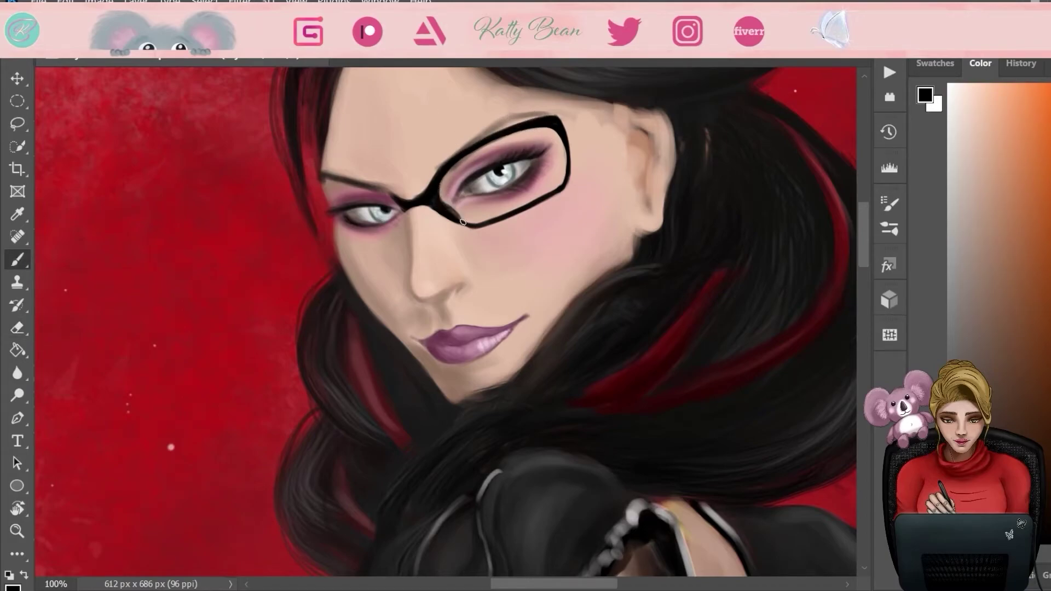
# - Refine the near lens frame's outer side and lower rim in black, trimming the edges with the eraser
pyautogui.click(934, 63)
pyautogui.moveTo(558, 134); pyautogui.dragTo(542, 198)
pyautogui.press('e')
pyautogui.press('b')
pyautogui.moveTo(569, 164)
pyautogui.mouseDown()
pyautogui.moveTo(570, 192)
pyautogui.moveTo(562, 168)
pyautogui.moveTo(540, 203)
pyautogui.moveTo(485, 226)
pyautogui.moveTo(458, 222)
pyautogui.moveTo(482, 221)
pyautogui.mouseUp()
pyautogui.press('e')
pyautogui.press('b')
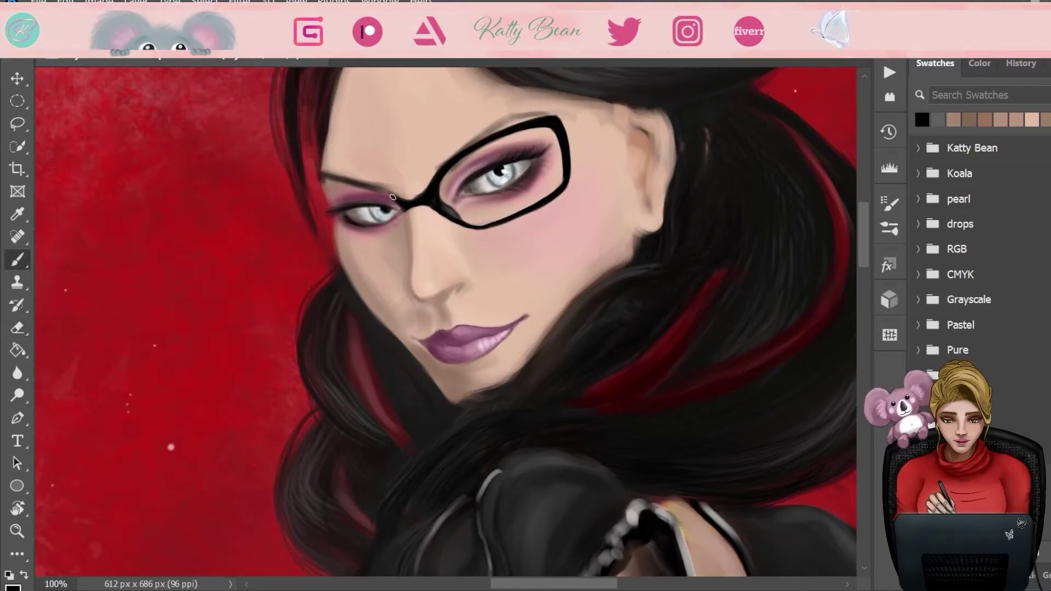
# - Draw the far lens frame in black, extending past the face's contour, and clean its edges
pyautogui.moveTo(396, 200); pyautogui.dragTo(303, 199)
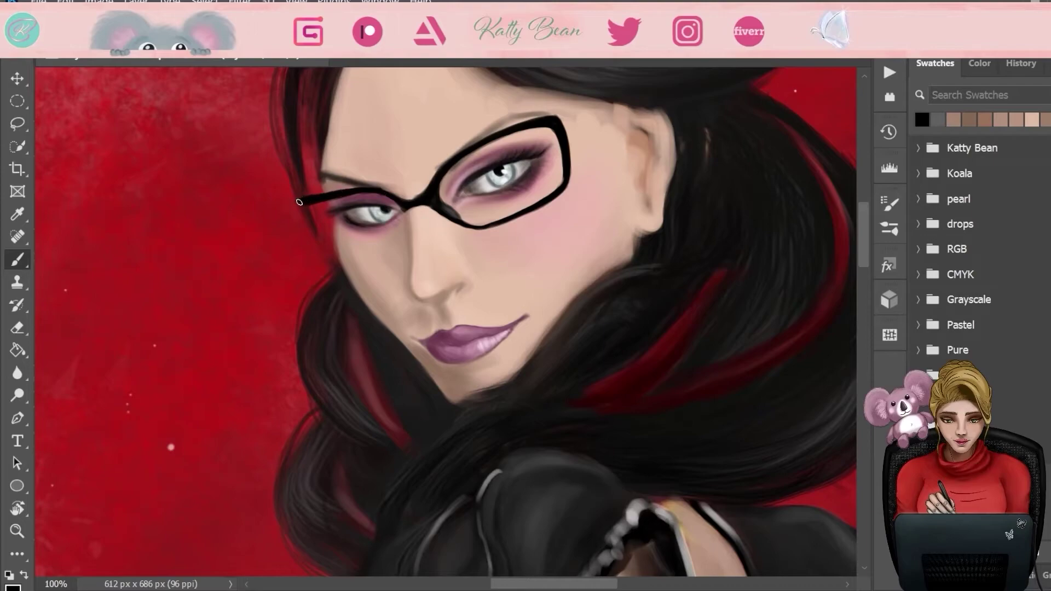
pyautogui.moveTo(406, 214)
pyautogui.mouseDown()
pyautogui.moveTo(399, 234)
pyautogui.moveTo(339, 256)
pyautogui.mouseUp()
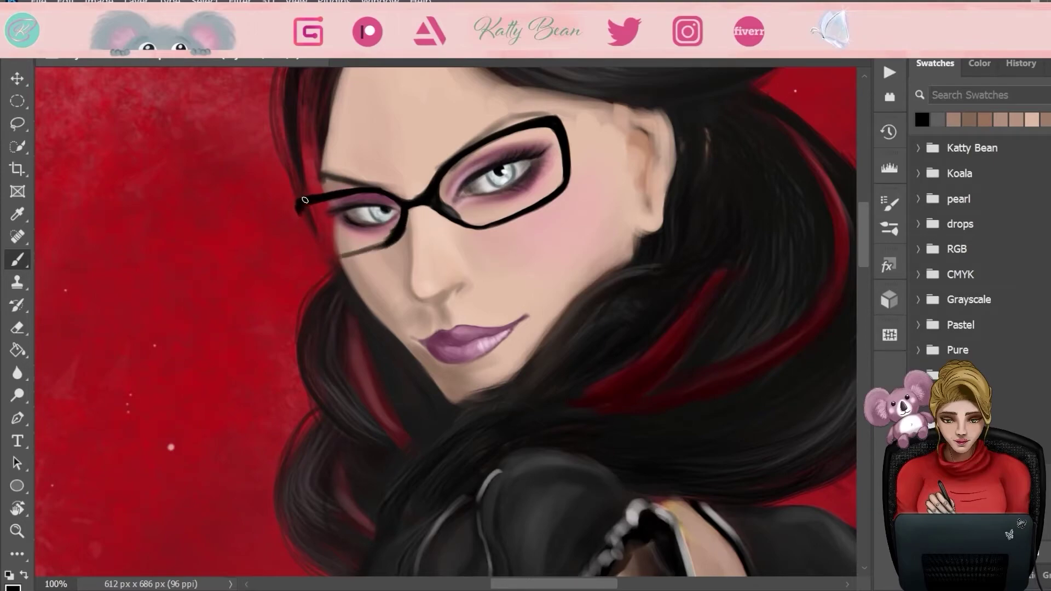
pyautogui.moveTo(298, 206)
pyautogui.mouseDown()
pyautogui.moveTo(319, 248)
pyautogui.moveTo(346, 255)
pyautogui.moveTo(336, 247)
pyautogui.moveTo(387, 231)
pyautogui.moveTo(375, 257)
pyautogui.mouseUp()
pyautogui.press('e')
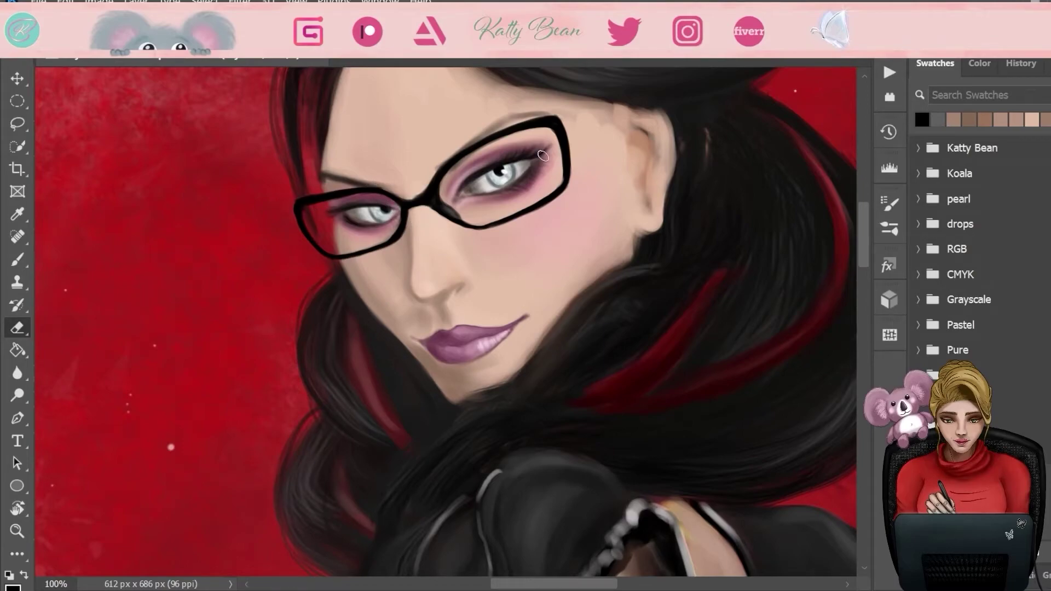
pyautogui.press('b')
# - Paint dark lashes at the near eye's outer corner and touch them up with the eraser and sampled tones
pyautogui.press('F6')
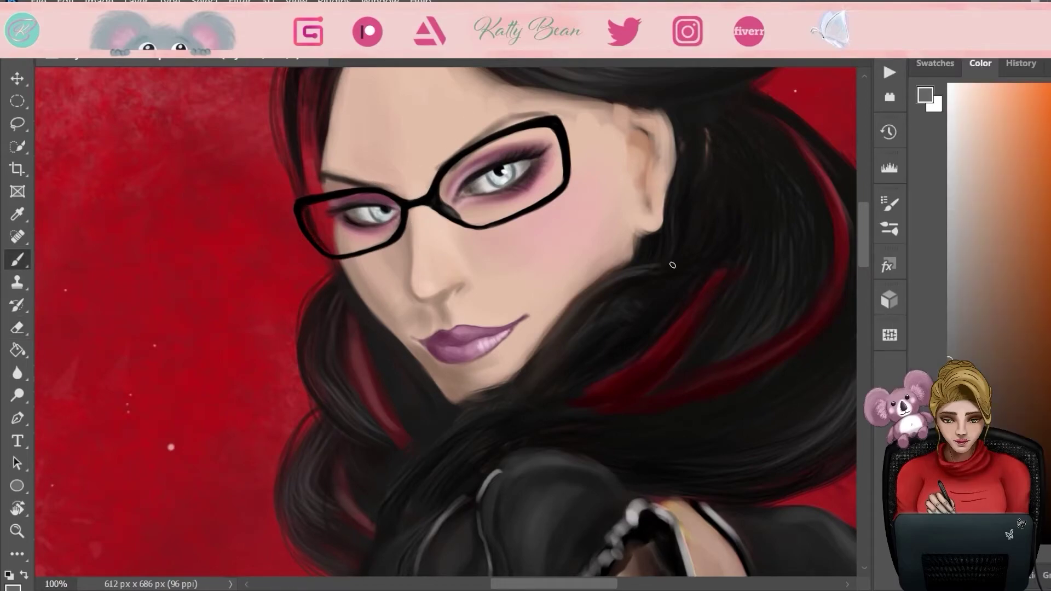
pyautogui.keyDown('alt'); pyautogui.click(499, 174); pyautogui.keyUp('alt')
pyautogui.press('e')
pyautogui.press('b')
pyautogui.keyDown('alt'); pyautogui.click(601, 169); pyautogui.keyUp('alt')
pyautogui.press('d')
pyautogui.scroll(5, 870, 213)
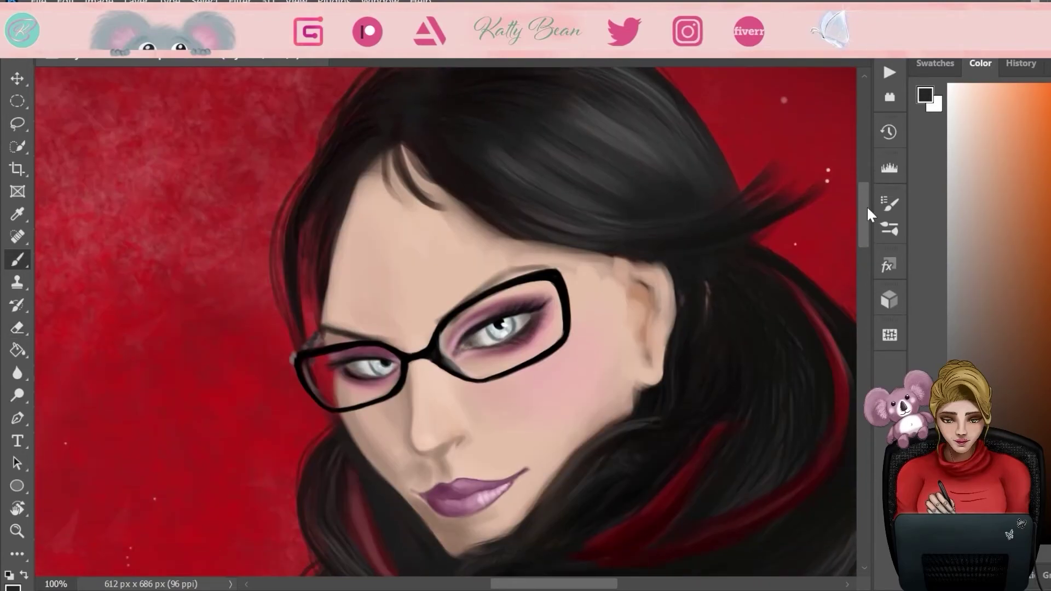
# - Paint the glasses' temple from the near lens to the ear in grey and add white highlights to both hinges
pyautogui.keyDown('alt'); pyautogui.click(566, 274); pyautogui.keyUp('alt')
pyautogui.moveTo(551, 268); pyautogui.dragTo(575, 257)
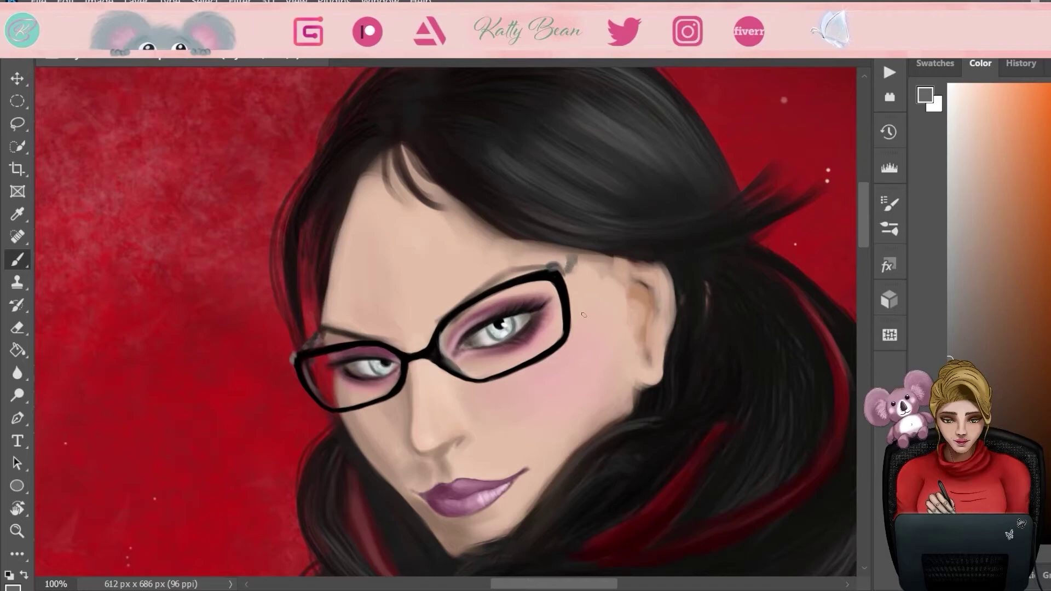
pyautogui.keyDown('alt'); pyautogui.click(564, 276); pyautogui.keyUp('alt')
pyautogui.moveTo(563, 271); pyautogui.dragTo(585, 260)
pyautogui.keyDown('alt'); pyautogui.click(572, 269); pyautogui.keyUp('alt')
pyautogui.click(949, 84)
pyautogui.moveTo(357, 345); pyautogui.dragTo(338, 348)
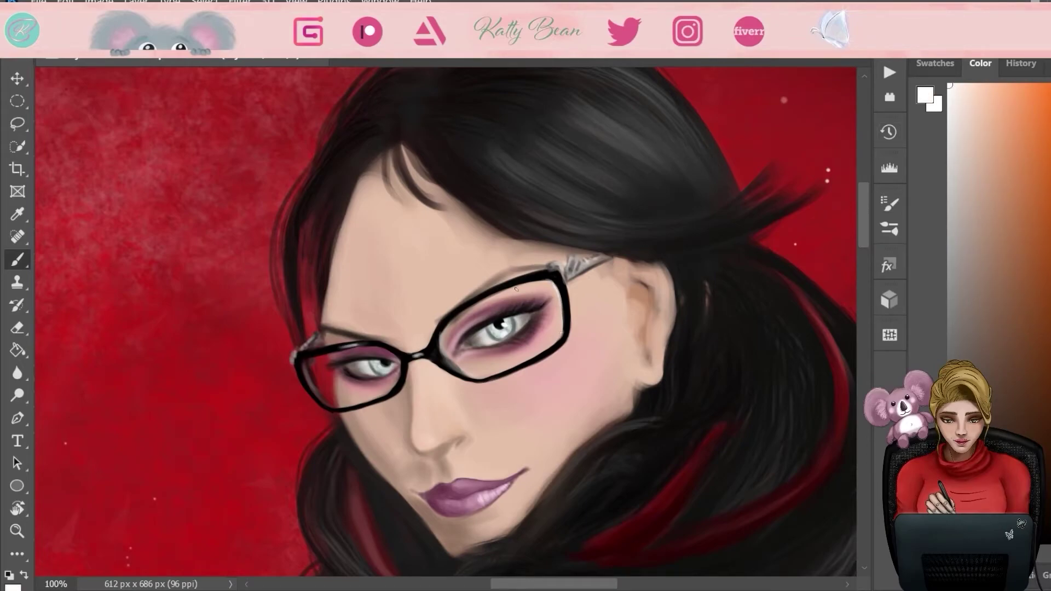
# - Refine the glasses' bridge and near frame with sampled black, cleaning the thin highlights with the eraser
pyautogui.keyDown('alt'); pyautogui.click(693, 301); pyautogui.keyUp('alt')
pyautogui.keyDown('alt'); pyautogui.click(429, 340); pyautogui.keyUp('alt')
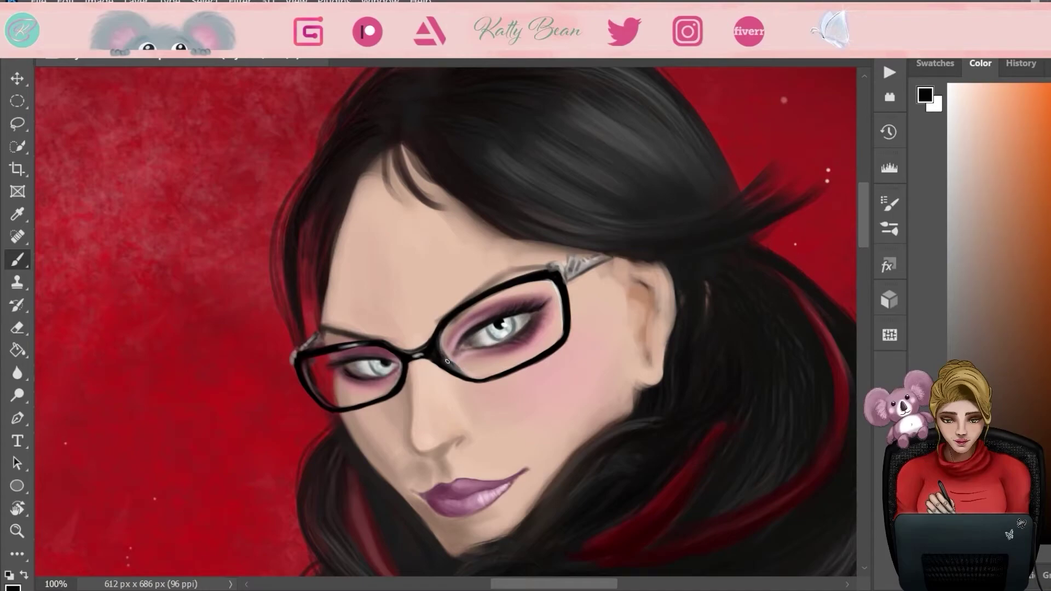
pyautogui.press('e')
pyautogui.press('b')
pyautogui.keyDown('alt'); pyautogui.click(564, 294); pyautogui.keyUp('alt')
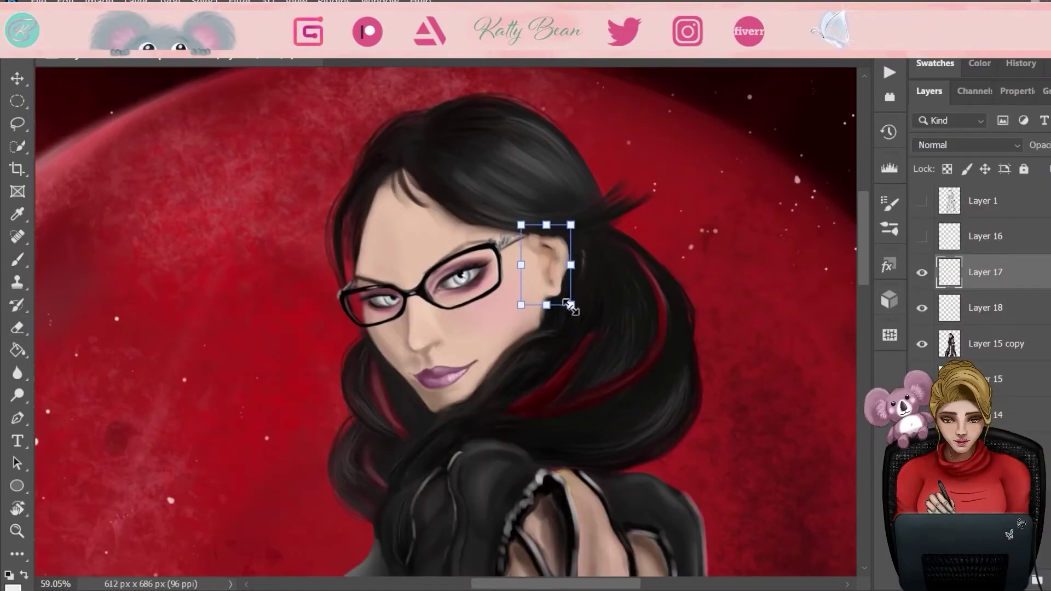
# - Scale the ear down to a smaller size and touch up its edges
pyautogui.moveTo(570, 304); pyautogui.dragTo(555, 254)
pyautogui.press('Return')
pyautogui.press('e')
pyautogui.press('b')
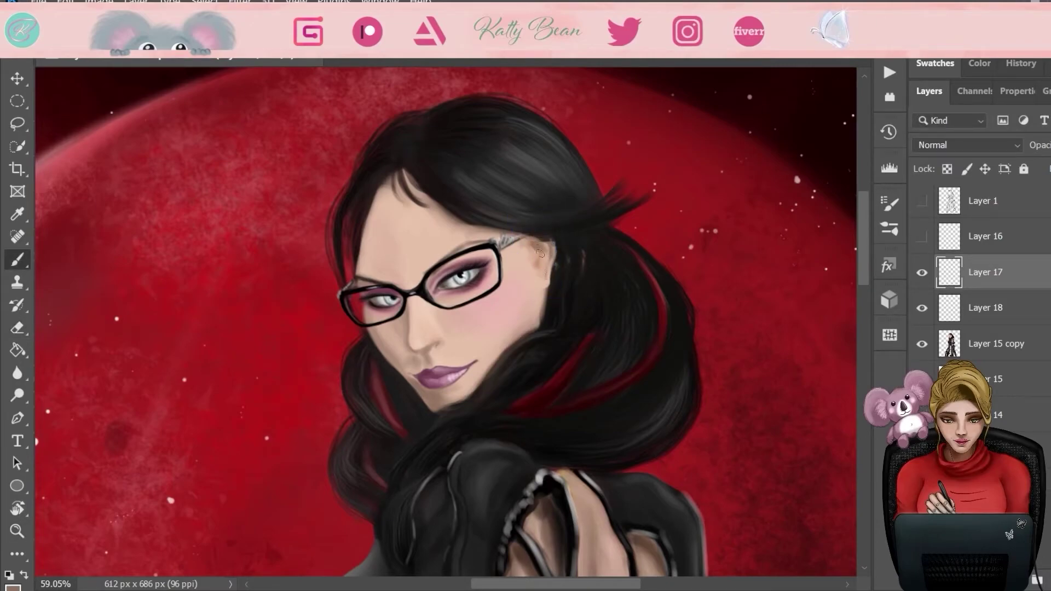
# - Paint black hair strands in front of the ear on Layer 15 copy, trimming them with the eraser
pyautogui.click(980, 63)
pyautogui.click(996, 344)
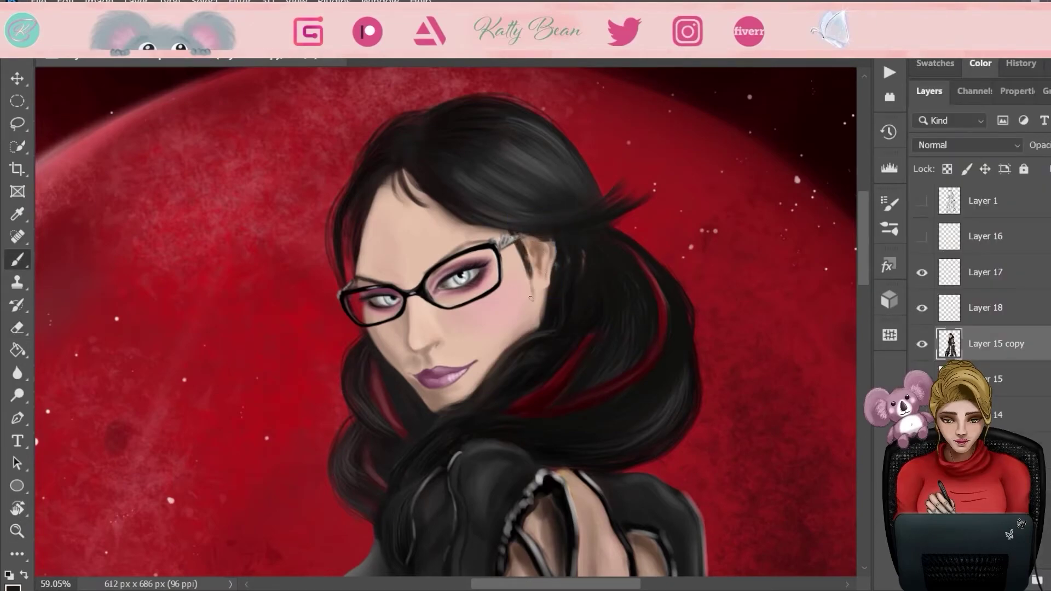
pyautogui.press('F6')
pyautogui.press('e')
pyautogui.press('b')
# - Paint a black fringe sweeping across the forehead, with fine strands down the far temple
pyautogui.moveTo(495, 214); pyautogui.dragTo(373, 242)
pyautogui.moveTo(503, 175); pyautogui.dragTo(383, 235)
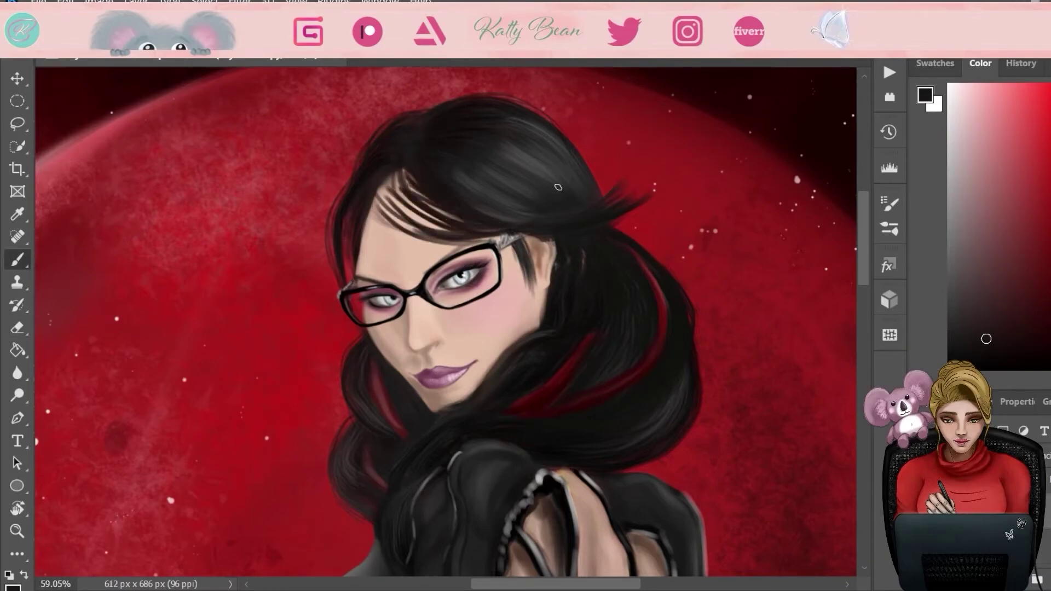
pyautogui.moveTo(449, 174)
pyautogui.mouseDown()
pyautogui.moveTo(383, 232)
pyautogui.moveTo(394, 221)
pyautogui.mouseUp()
pyautogui.keyDown('alt'); pyautogui.click(447, 236); pyautogui.keyUp('alt')
pyautogui.moveTo(495, 243); pyautogui.dragTo(387, 218)
pyautogui.moveTo(417, 251); pyautogui.dragTo(378, 203)
pyautogui.moveTo(390, 239)
pyautogui.mouseDown()
pyautogui.moveTo(374, 202)
pyautogui.moveTo(356, 273)
pyautogui.mouseUp()
pyautogui.moveTo(346, 209); pyautogui.dragTo(349, 276)
pyautogui.keyDown('alt'); pyautogui.click(354, 219); pyautogui.keyUp('alt')
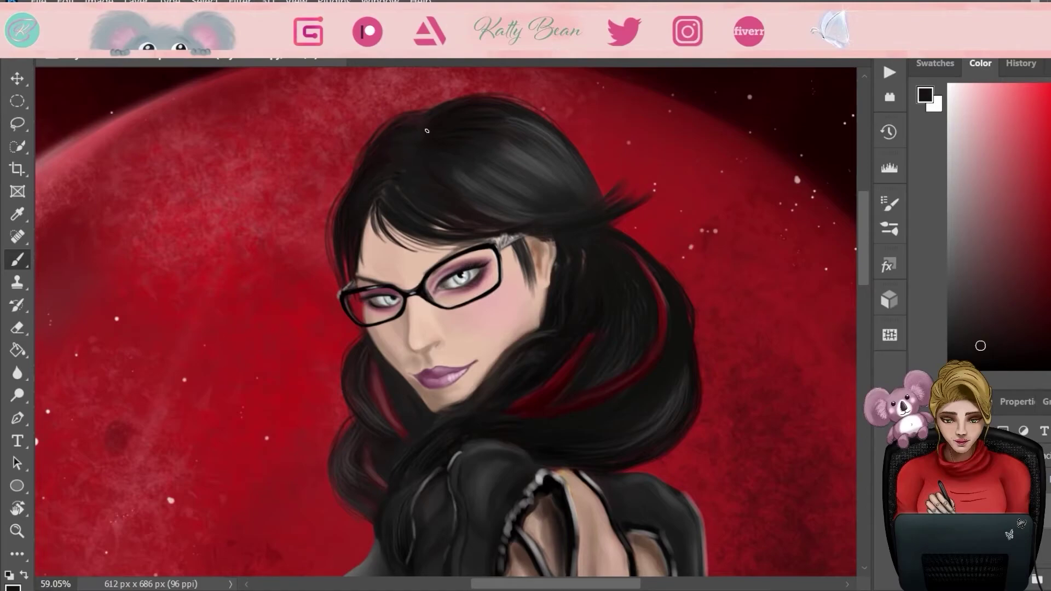
# - Cover the ear's outer edge and the jaw side with black hair strokes on the merged figure layer
pyautogui.press('F7')
pyautogui.moveTo(541, 241)
pyautogui.mouseDown()
pyautogui.moveTo(544, 307)
pyautogui.moveTo(583, 268)
pyautogui.mouseUp()
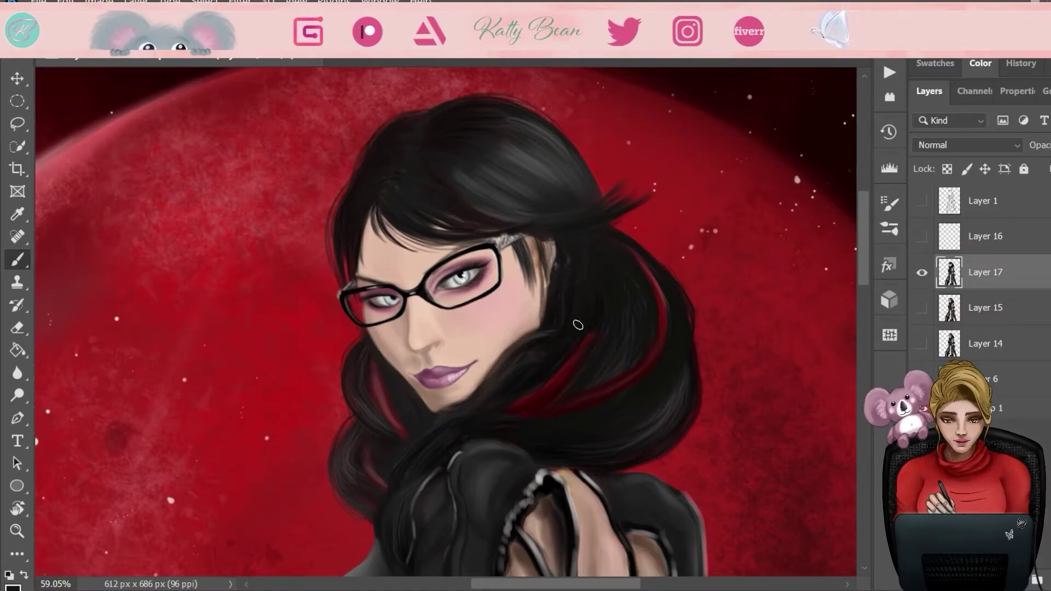
pyautogui.moveTo(552, 315); pyautogui.dragTo(514, 339)
pyautogui.press('F7')
pyautogui.moveTo(547, 262); pyautogui.dragTo(540, 293)
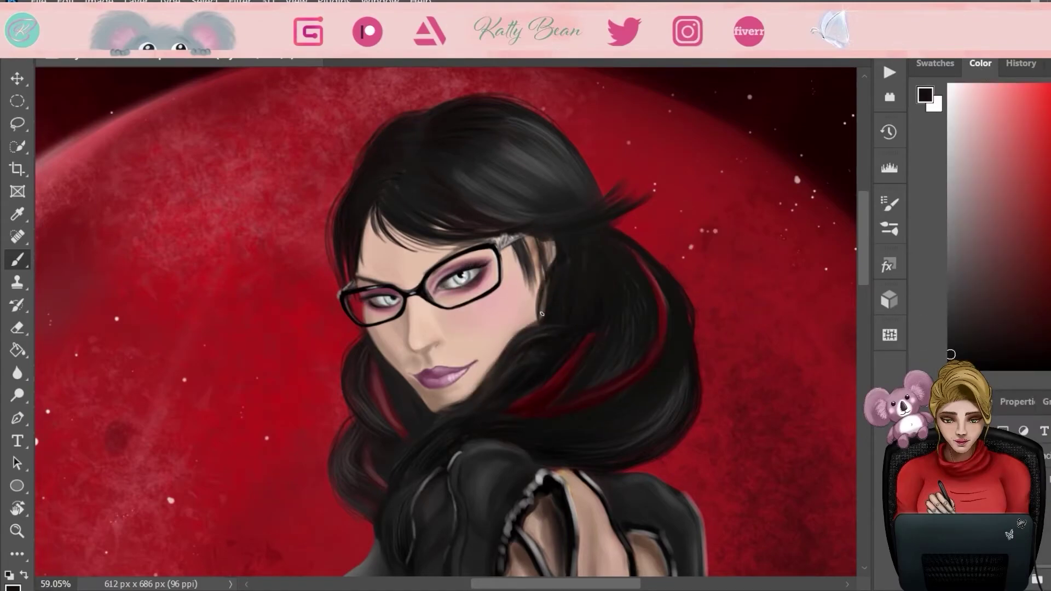
# - Blend the hair below the ear and over the crown with sampled black and dark grey tones
pyautogui.keyDown('alt'); pyautogui.click(585, 245); pyautogui.keyUp('alt')
pyautogui.keyDown('alt'); pyautogui.click(479, 394); pyautogui.keyUp('alt')
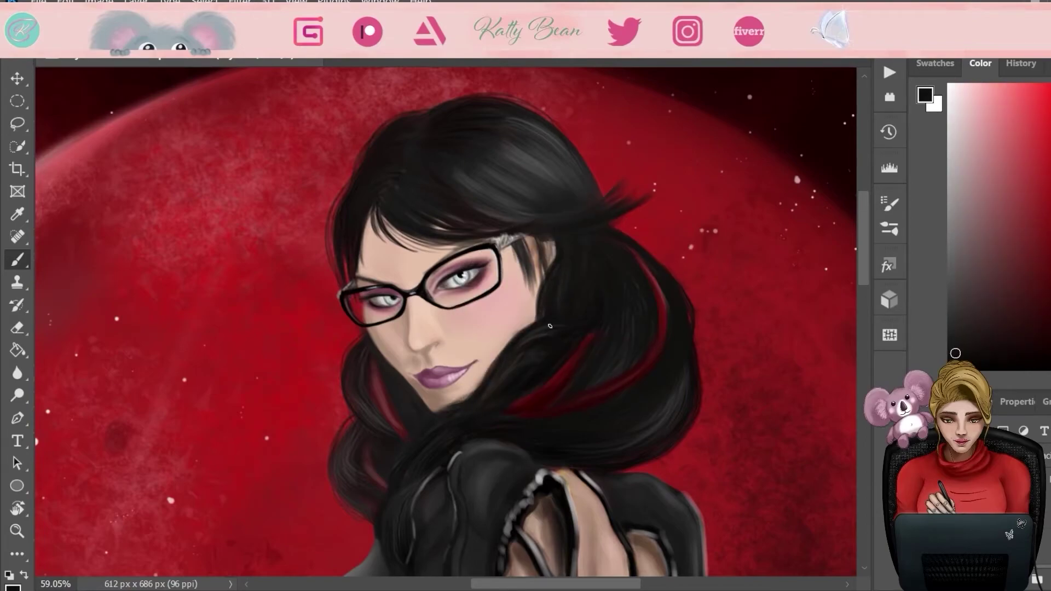
pyautogui.keyDown('alt'); pyautogui.click(425, 191); pyautogui.keyUp('alt')
pyautogui.keyDown('alt'); pyautogui.click(551, 142); pyautogui.keyUp('alt')
# - Brush soft red blush over the near cheek, from beside the glasses down to the jaw
pyautogui.scroll(5, 422, 351)
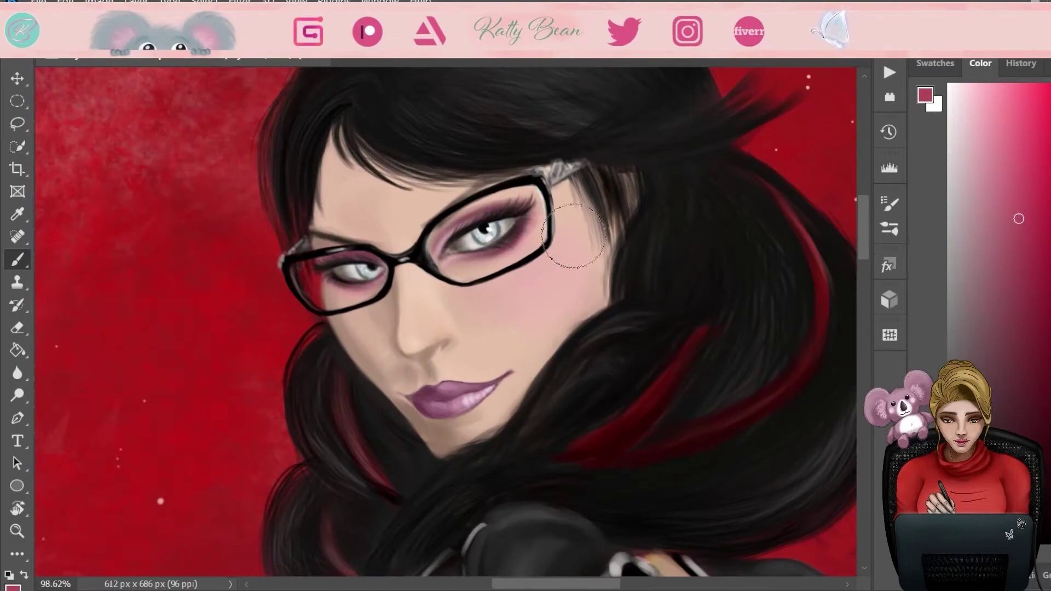
pyautogui.keyDown('alt'); pyautogui.click(562, 187); pyautogui.keyUp('alt')
pyautogui.moveTo(563, 187); pyautogui.dragTo(535, 335)
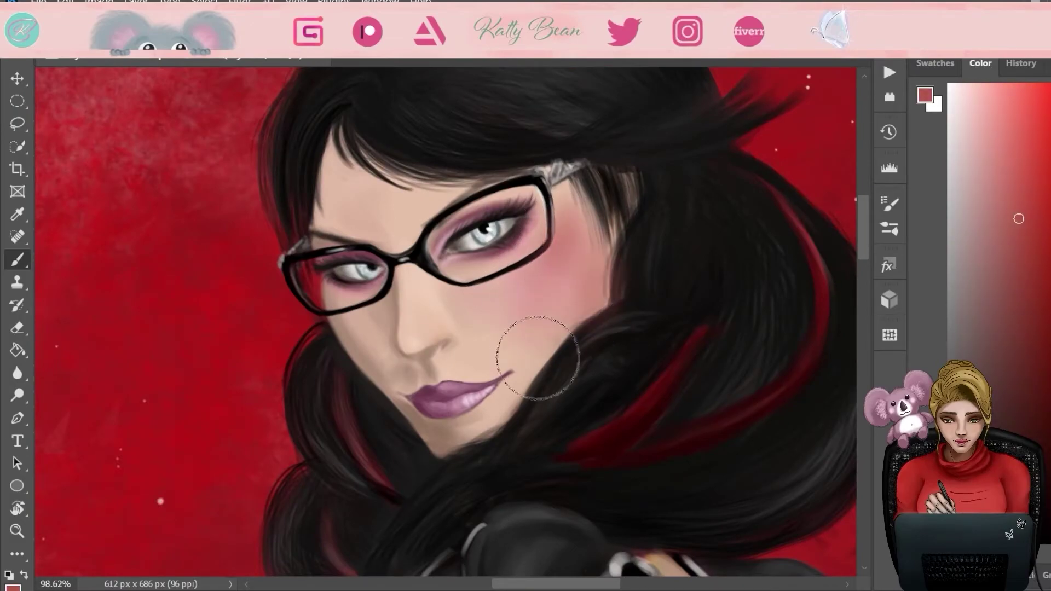
pyautogui.press('e')
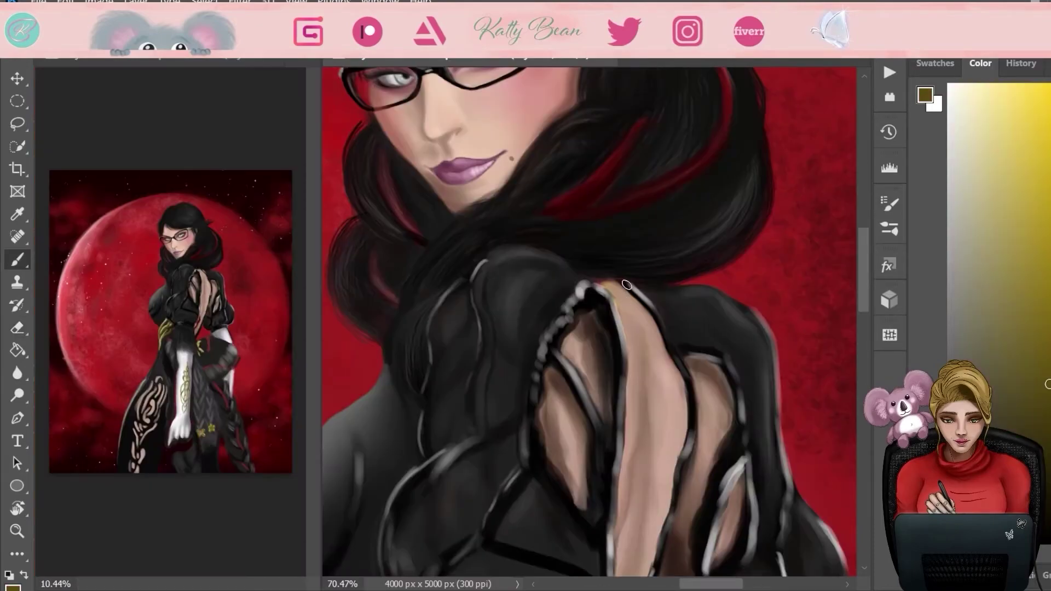
# - Retouch the upper edge of the bare back strip at the shoulder with sampled gold and brown tones
pyautogui.moveTo(624, 285)
pyautogui.mouseDown()
pyautogui.moveTo(616, 307)
pyautogui.moveTo(639, 289)
pyautogui.moveTo(646, 304)
pyautogui.moveTo(610, 288)
pyautogui.moveTo(648, 317)
pyautogui.mouseUp()
pyautogui.keyDown('alt'); pyautogui.click(630, 287); pyautogui.keyUp('alt')
pyautogui.keyDown('alt'); pyautogui.click(619, 287); pyautogui.keyUp('alt')
pyautogui.keyDown('alt'); pyautogui.click(610, 289); pyautogui.keyUp('alt')
pyautogui.moveTo(599, 285); pyautogui.dragTo(613, 295)
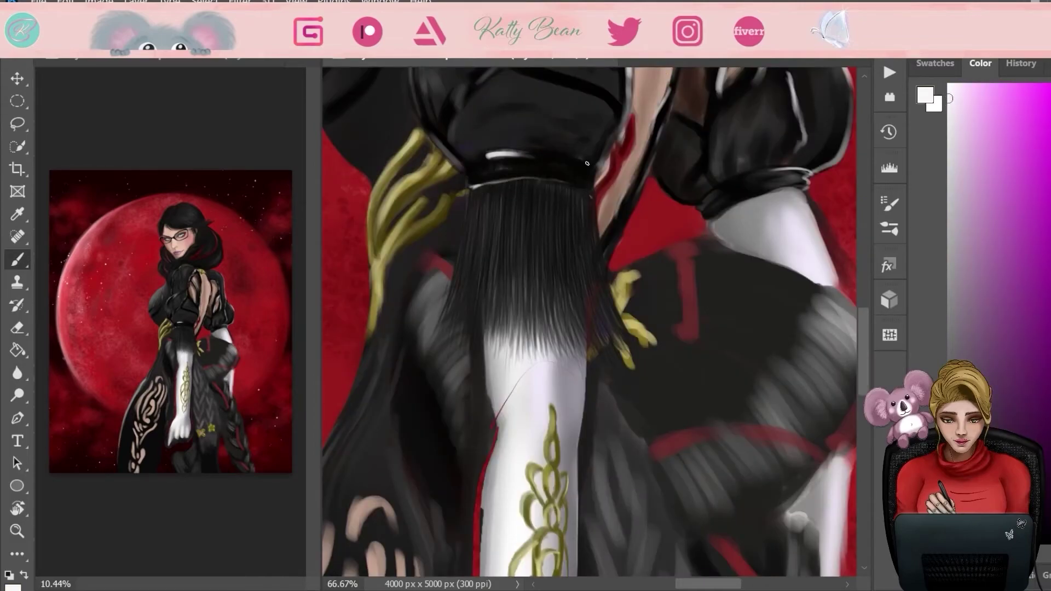
# - Paint light highlights along the near sleeve's cuff band and sample tones for the far glove and cuff
pyautogui.keyDown('alt'); pyautogui.click(506, 164); pyautogui.keyUp('alt')
pyautogui.keyDown('alt'); pyautogui.click(495, 156); pyautogui.keyUp('alt')
pyautogui.moveTo(481, 156); pyautogui.dragTo(558, 156)
pyautogui.keyDown('alt'); pyautogui.click(471, 182); pyautogui.keyUp('alt')
pyautogui.keyDown('alt'); pyautogui.click(728, 195); pyautogui.keyUp('alt')
pyautogui.keyDown('alt'); pyautogui.click(795, 131); pyautogui.keyUp('alt')
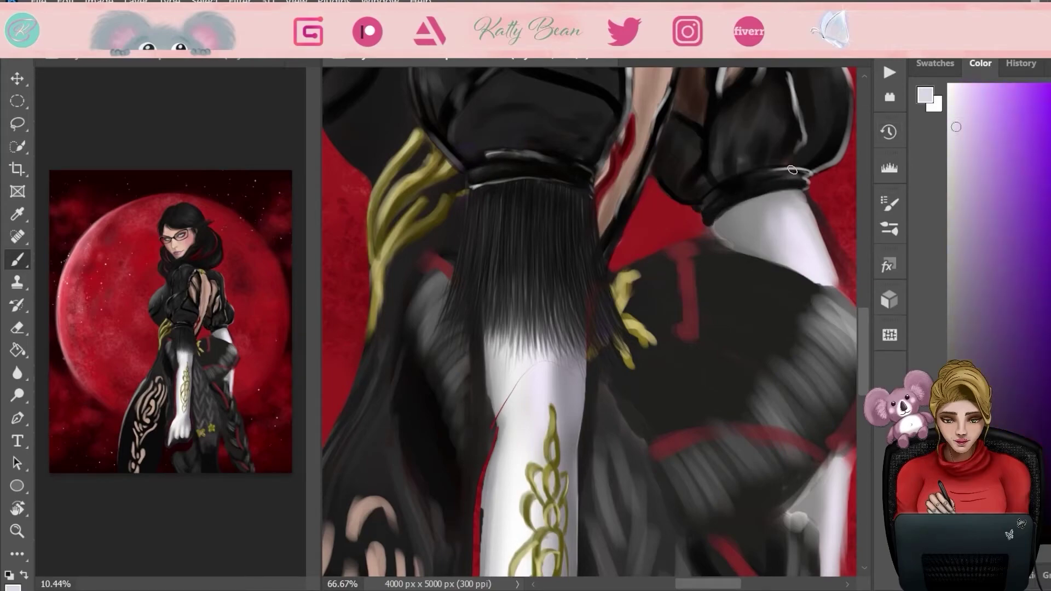
# - Paint a black hair fringe hanging from the far cuff over the white glove with a multi-bristle brush
pyautogui.press('F7')
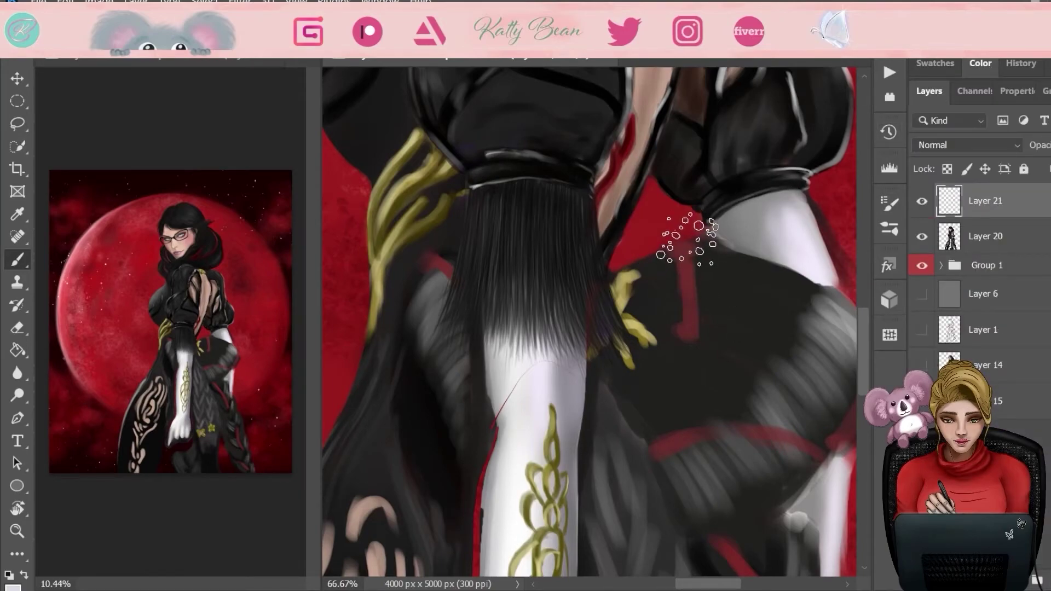
pyautogui.press('F7')
pyautogui.moveTo(821, 203); pyautogui.dragTo(799, 284)
pyautogui.moveTo(766, 208)
pyautogui.mouseDown()
pyautogui.moveTo(722, 263)
pyautogui.moveTo(793, 285)
pyautogui.mouseUp()
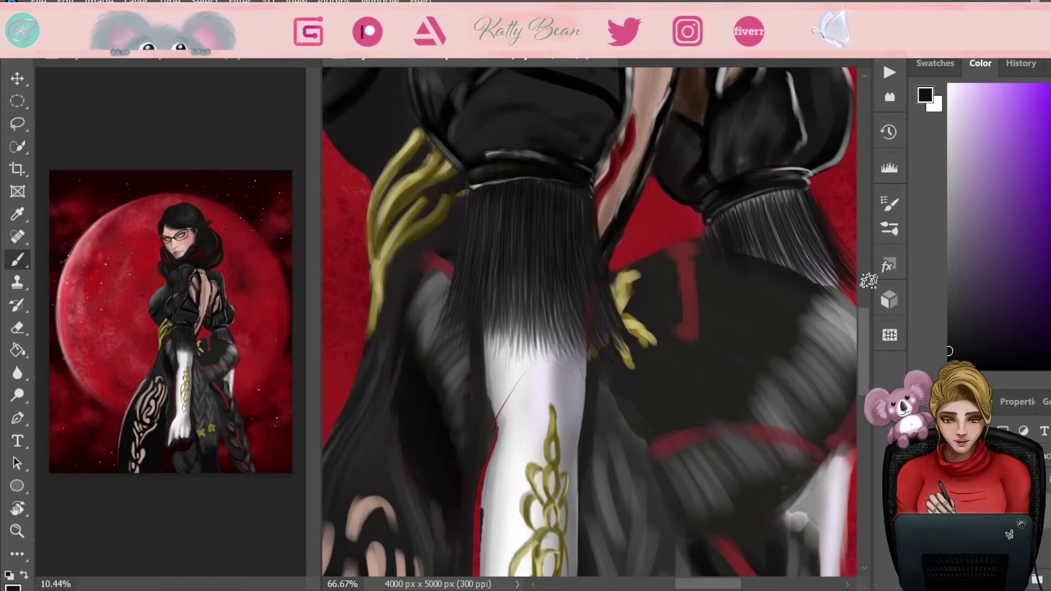
pyautogui.moveTo(810, 197); pyautogui.dragTo(827, 263)
pyautogui.keyDown('alt'); pyautogui.click(827, 226); pyautogui.keyUp('alt')
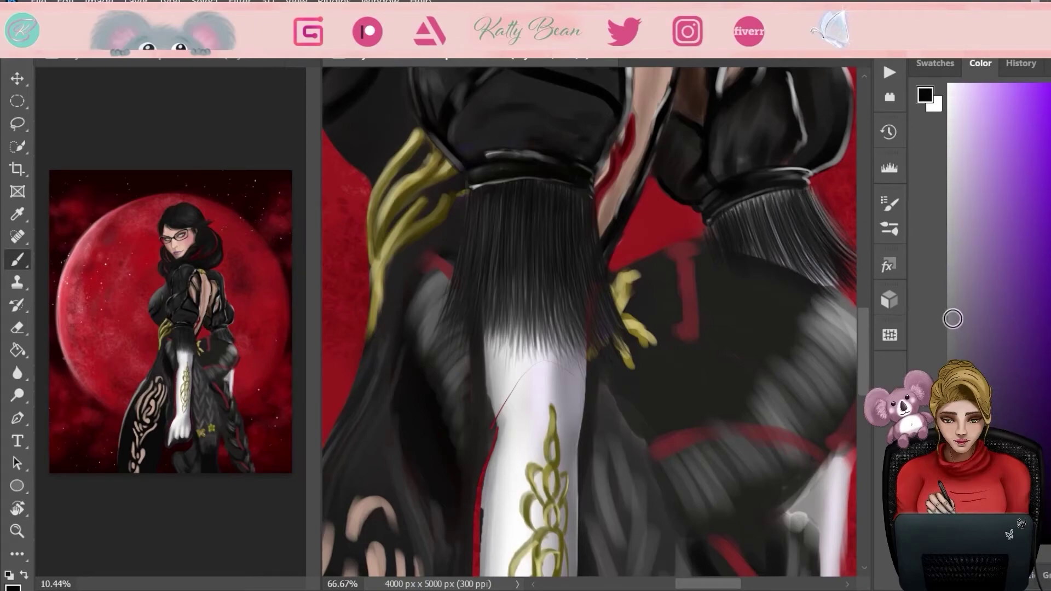
# - Add more strands to the far cuff's fringe and erase the excess along the cuff's edge
pyautogui.moveTo(752, 194)
pyautogui.mouseDown()
pyautogui.moveTo(805, 246)
pyautogui.moveTo(773, 244)
pyautogui.mouseUp()
pyautogui.press('e')
pyautogui.moveTo(755, 195); pyautogui.dragTo(709, 219)
pyautogui.press('b')
pyautogui.press('F7')
pyautogui.scroll(-3, 550, 270)
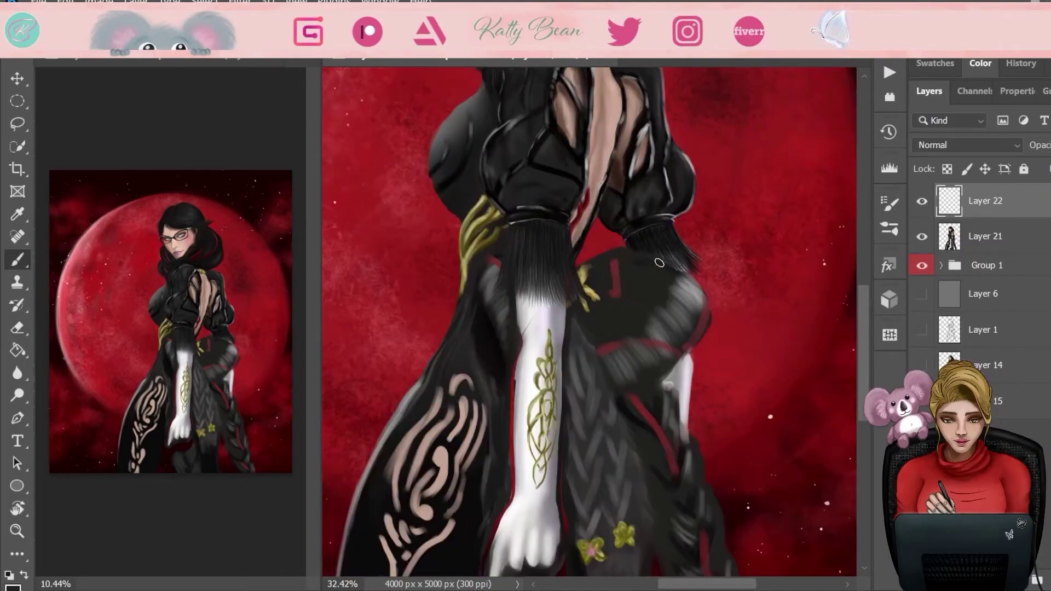
# - Darken the suit beside the forearm, between it and the far hip, in black
pyautogui.keyDown('alt'); pyautogui.click(691, 288); pyautogui.keyUp('alt')
pyautogui.press('F7')
pyautogui.moveTo(585, 373); pyautogui.dragTo(567, 389)
pyautogui.moveTo(579, 339); pyautogui.dragTo(572, 377)
# - Paint dark hair-textured strokes over the near hip beside the forearm
pyautogui.keyDown('alt'); pyautogui.click(506, 260); pyautogui.keyUp('alt')
pyautogui.moveTo(493, 260); pyautogui.dragTo(479, 301)
pyautogui.moveTo(508, 339); pyautogui.dragTo(520, 411)
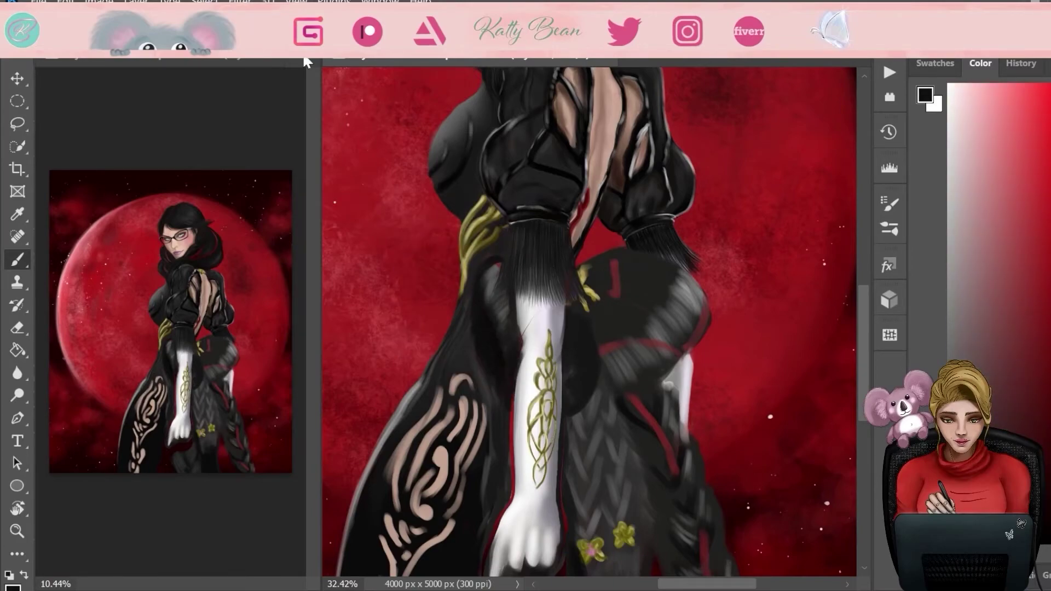
pyautogui.moveTo(492, 266)
pyautogui.mouseDown()
pyautogui.moveTo(484, 323)
pyautogui.moveTo(542, 410)
pyautogui.mouseUp()
# - Texture both hips with curved black and grey hair strands using the bristle brush
pyautogui.keyDown('alt'); pyautogui.click(490, 329); pyautogui.keyUp('alt')
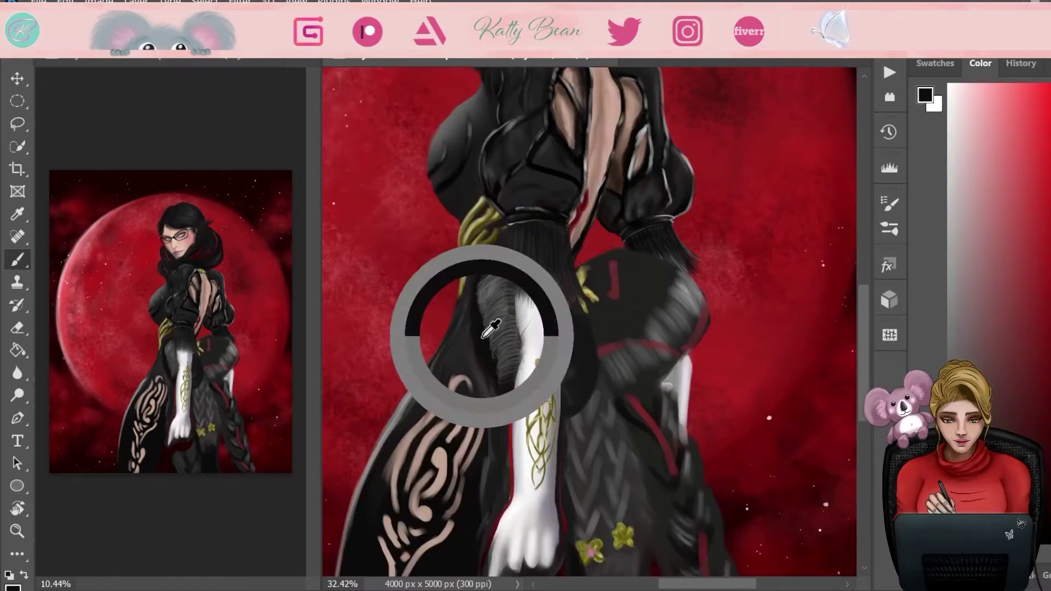
pyautogui.moveTo(453, 289)
pyautogui.mouseDown()
pyautogui.moveTo(507, 352)
pyautogui.moveTo(474, 303)
pyautogui.mouseUp()
pyautogui.moveTo(706, 279)
pyautogui.mouseDown()
pyautogui.moveTo(679, 329)
pyautogui.moveTo(631, 330)
pyautogui.moveTo(640, 284)
pyautogui.moveTo(618, 356)
pyautogui.mouseUp()
pyautogui.moveTo(481, 284); pyautogui.dragTo(510, 387)
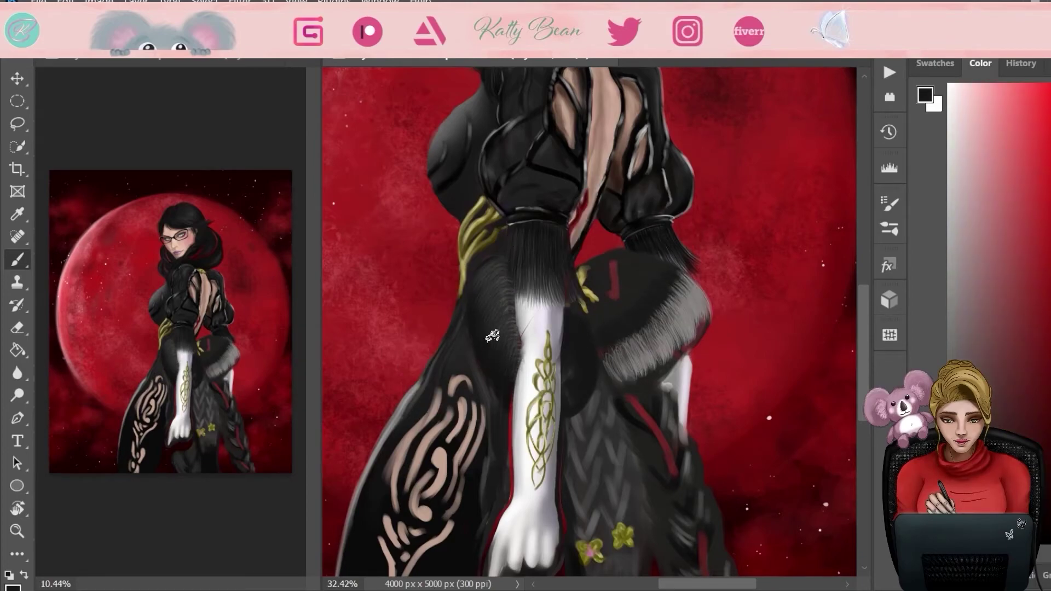
pyautogui.moveTo(696, 272)
pyautogui.mouseDown()
pyautogui.moveTo(664, 328)
pyautogui.moveTo(618, 372)
pyautogui.moveTo(695, 318)
pyautogui.moveTo(624, 367)
pyautogui.moveTo(665, 291)
pyautogui.mouseUp()
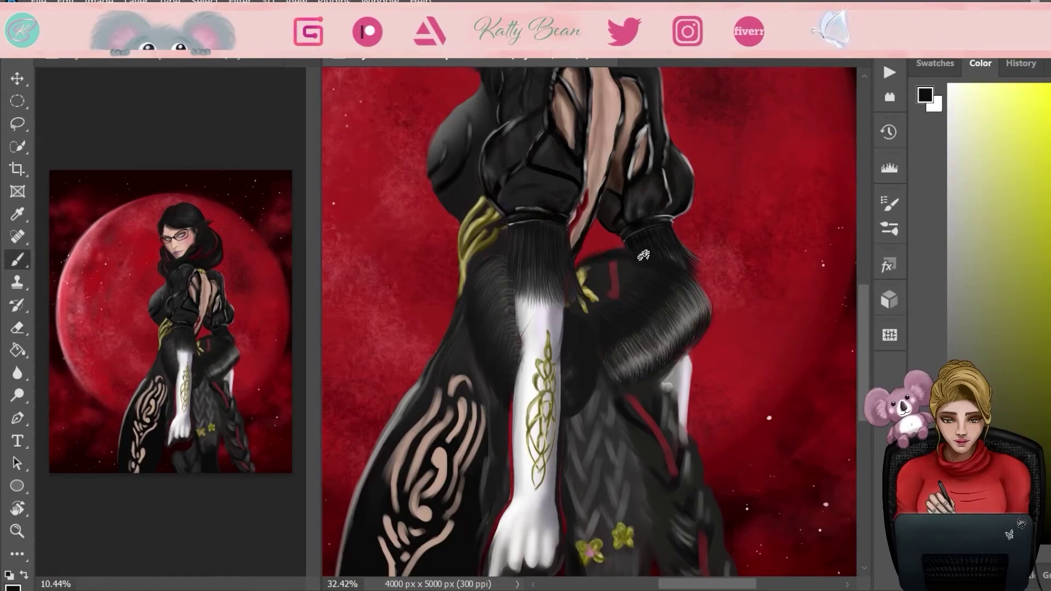
# - Blend the hips' hair texture and the waist area with sampled grey and black strokes
pyautogui.keyDown('alt'); pyautogui.click(645, 273); pyautogui.keyUp('alt')
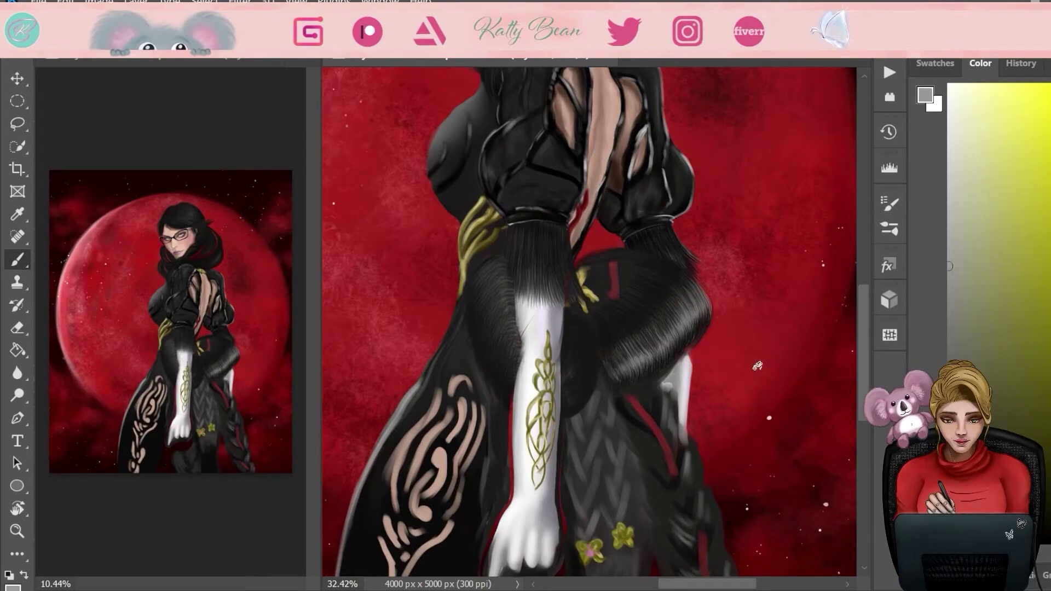
pyautogui.keyDown('alt'); pyautogui.click(629, 339); pyautogui.keyUp('alt')
pyautogui.moveTo(630, 339)
pyautogui.mouseDown()
pyautogui.moveTo(539, 342)
pyautogui.moveTo(555, 295)
pyautogui.mouseUp()
pyautogui.moveTo(545, 222); pyautogui.dragTo(610, 241)
pyautogui.press('Escape')
pyautogui.keyDown('alt'); pyautogui.click(499, 270); pyautogui.keyUp('alt')
pyautogui.keyDown('alt'); pyautogui.click(484, 330); pyautogui.keyUp('alt')
pyautogui.press('e')
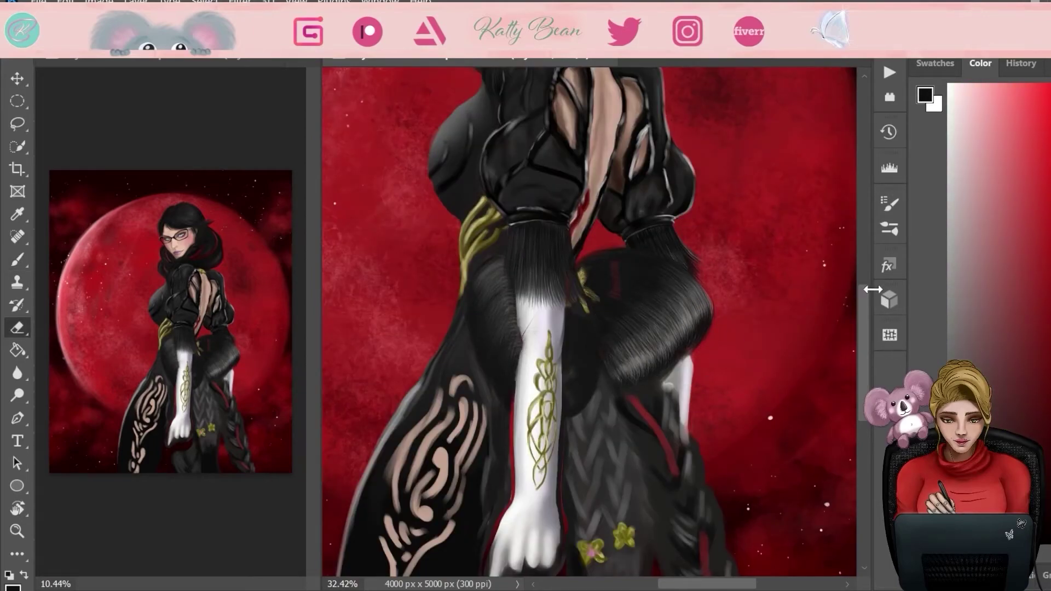
# - Repaint the stripes on both hips with sampled dark red
pyautogui.press('b')
pyautogui.keyDown('alt'); pyautogui.click(398, 193); pyautogui.keyUp('alt')
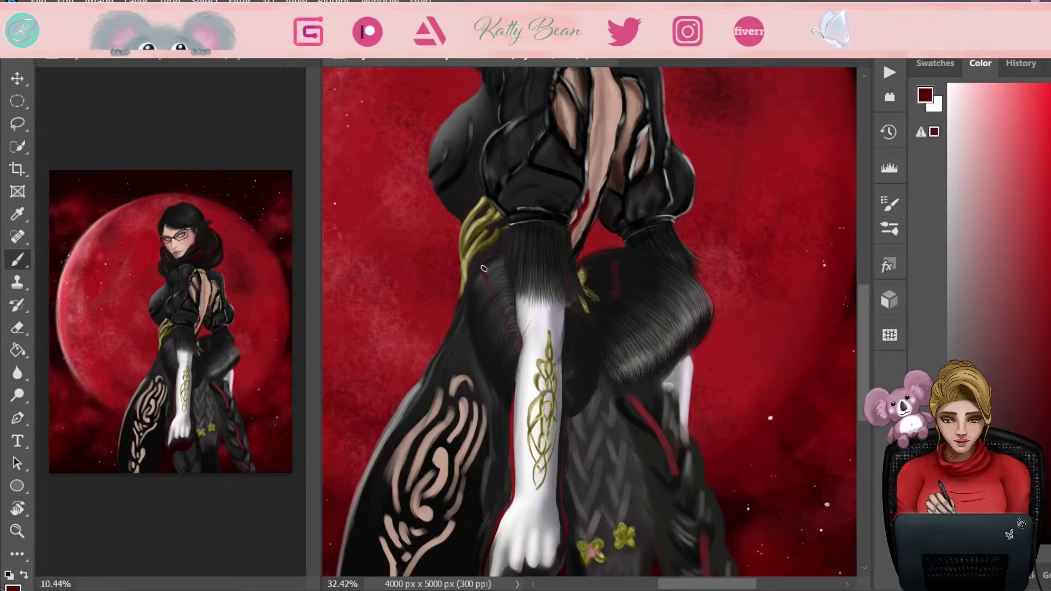
pyautogui.click(934, 63)
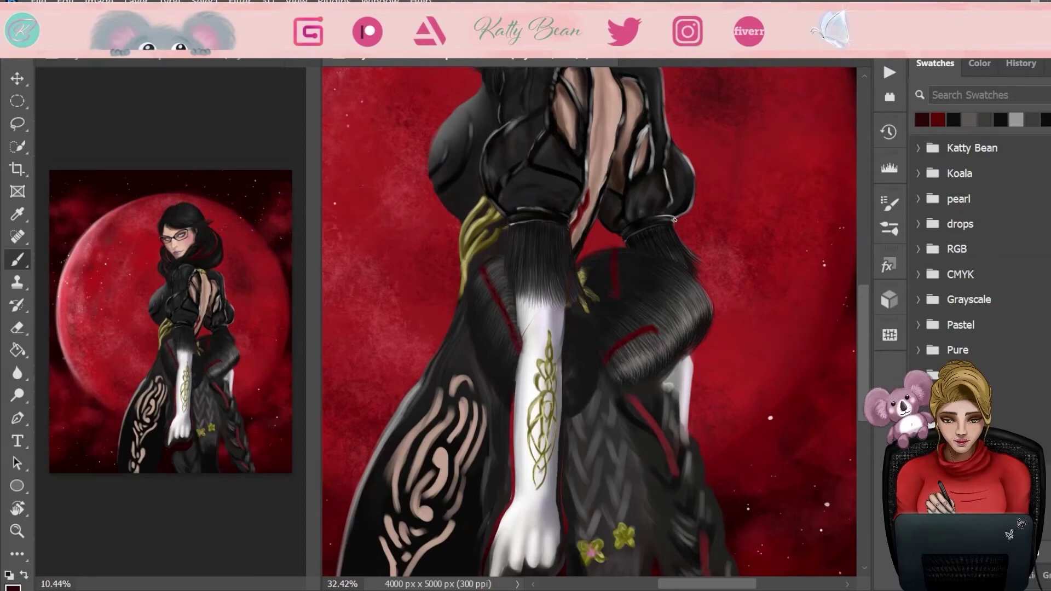
# - Retouch the gold ornaments at the waist with sampled dark gold tones
pyautogui.keyDown('alt'); pyautogui.click(482, 223); pyautogui.keyUp('alt')
pyautogui.press('F6')
pyautogui.keyDown('alt'); pyautogui.click(584, 282); pyautogui.keyUp('alt')
pyautogui.moveTo(846, 207); pyautogui.dragTo(638, 492)
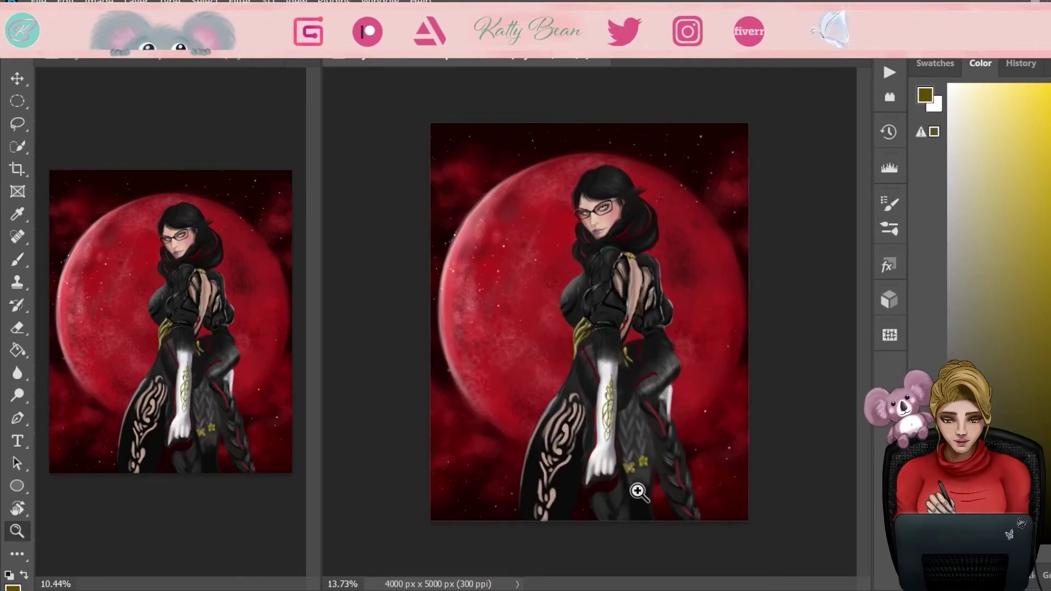
pyautogui.moveTo(574, 476); pyautogui.dragTo(613, 476)
# - Shade the near leg with long dark strokes and sharpen the light rim along its outer edge
pyautogui.press('b')
pyautogui.moveTo(565, 230); pyautogui.dragTo(479, 379)
pyautogui.moveTo(591, 180); pyautogui.dragTo(528, 279)
pyautogui.keyDown('alt'); pyautogui.click(656, 252); pyautogui.keyUp('alt')
pyautogui.moveTo(552, 235); pyautogui.dragTo(446, 548)
pyautogui.moveTo(493, 438); pyautogui.dragTo(450, 290)
pyautogui.moveTo(522, 73)
pyautogui.mouseDown()
pyautogui.moveTo(431, 236)
pyautogui.moveTo(419, 375)
pyautogui.mouseUp()
# - Deepen the near leg in black around the skin-toned swirl pattern
pyautogui.press('d')
pyautogui.moveTo(533, 203); pyautogui.dragTo(446, 358)
pyautogui.moveTo(481, 282); pyautogui.dragTo(399, 542)
pyautogui.moveTo(539, 197)
pyautogui.mouseDown()
pyautogui.moveTo(521, 266)
pyautogui.moveTo(567, 377)
pyautogui.mouseUp()
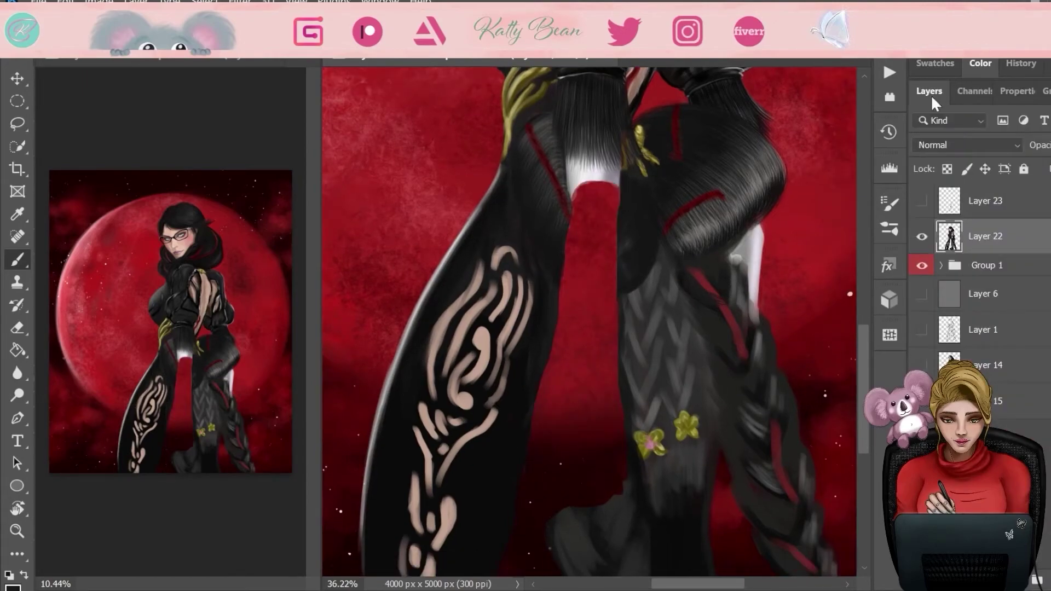
# - Paint grey and black braided hair strands down the far leg with the bristle brush
pyautogui.press('F7')
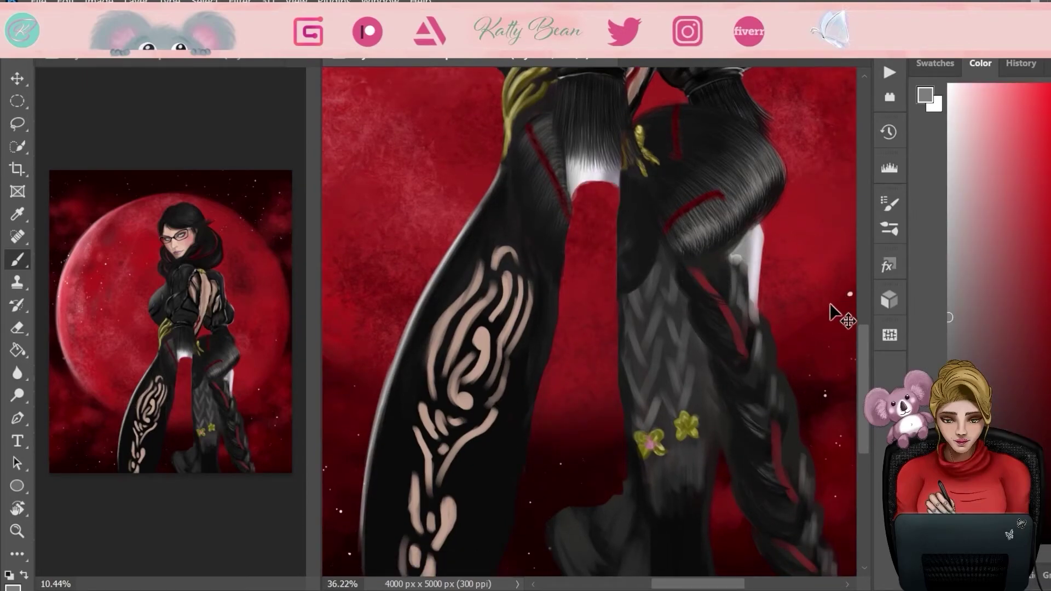
pyautogui.keyDown('alt'); pyautogui.click(696, 272); pyautogui.keyUp('alt')
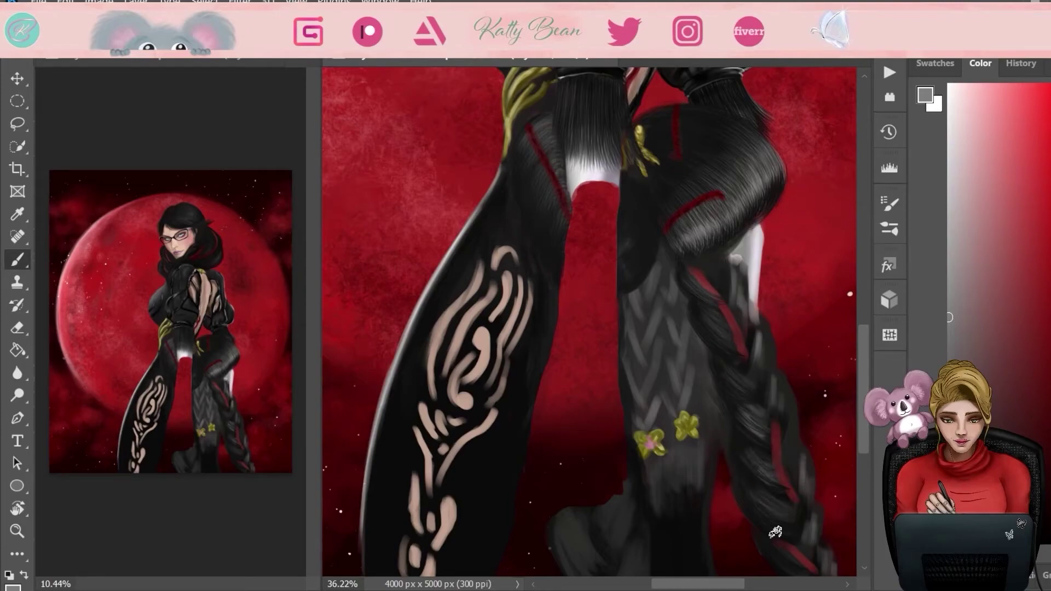
pyautogui.keyDown('alt'); pyautogui.click(715, 276); pyautogui.keyUp('alt')
pyautogui.moveTo(733, 280)
pyautogui.mouseDown()
pyautogui.moveTo(739, 352)
pyautogui.moveTo(772, 384)
pyautogui.moveTo(807, 531)
pyautogui.mouseUp()
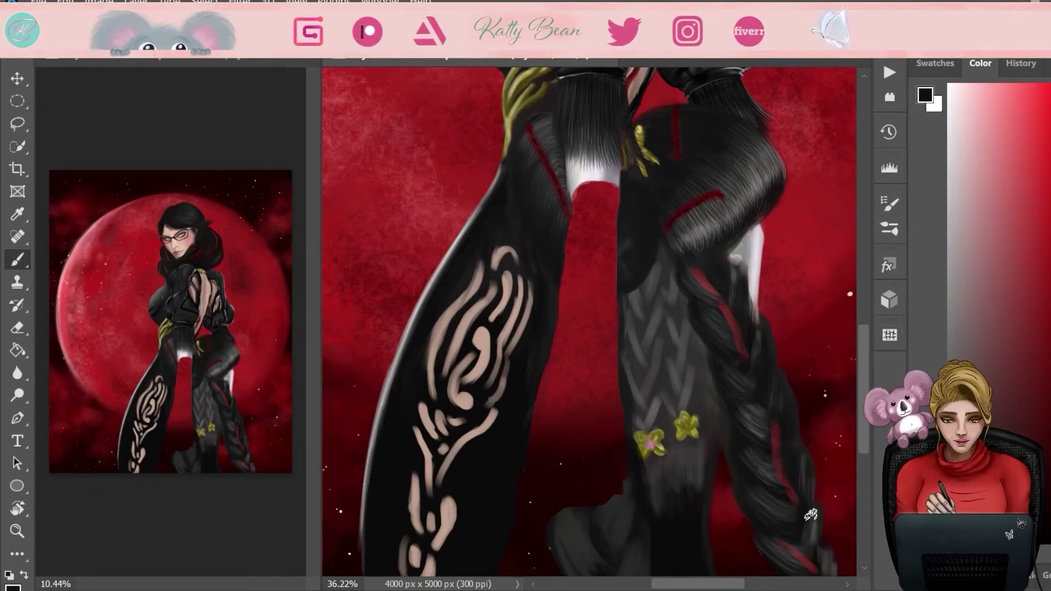
# - Refine the thick braid down the far leg with additional sampled grey and black hair strands
pyautogui.scroll(-3, 821, 447)
pyautogui.moveTo(751, 229)
pyautogui.mouseDown()
pyautogui.moveTo(782, 260)
pyautogui.moveTo(752, 317)
pyautogui.moveTo(723, 164)
pyautogui.moveTo(738, 173)
pyautogui.moveTo(744, 249)
pyautogui.mouseUp()
pyautogui.keyDown('alt'); pyautogui.click(733, 180); pyautogui.keyUp('alt')
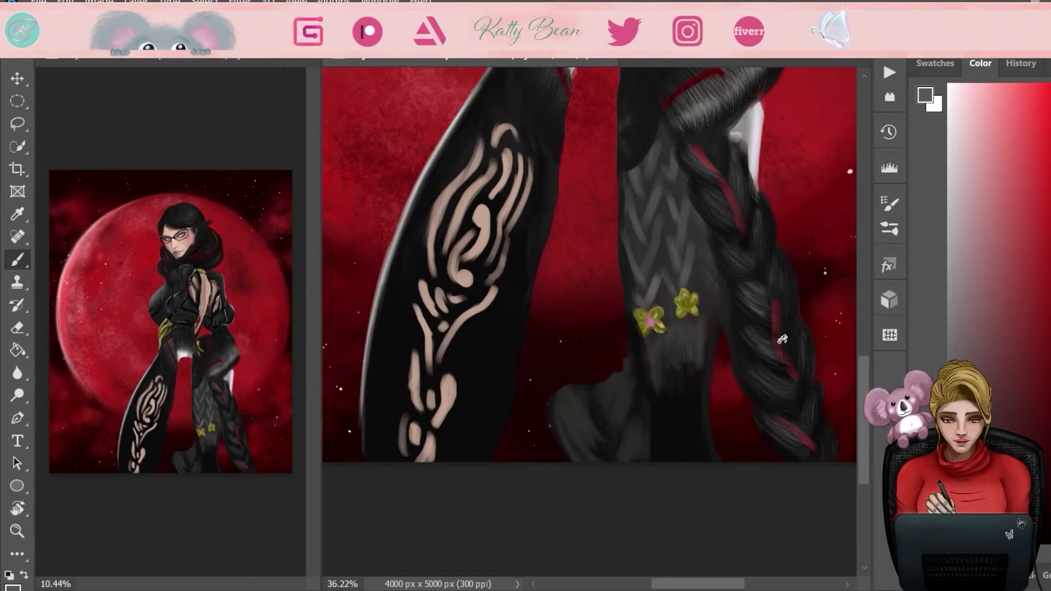
pyautogui.press('e')
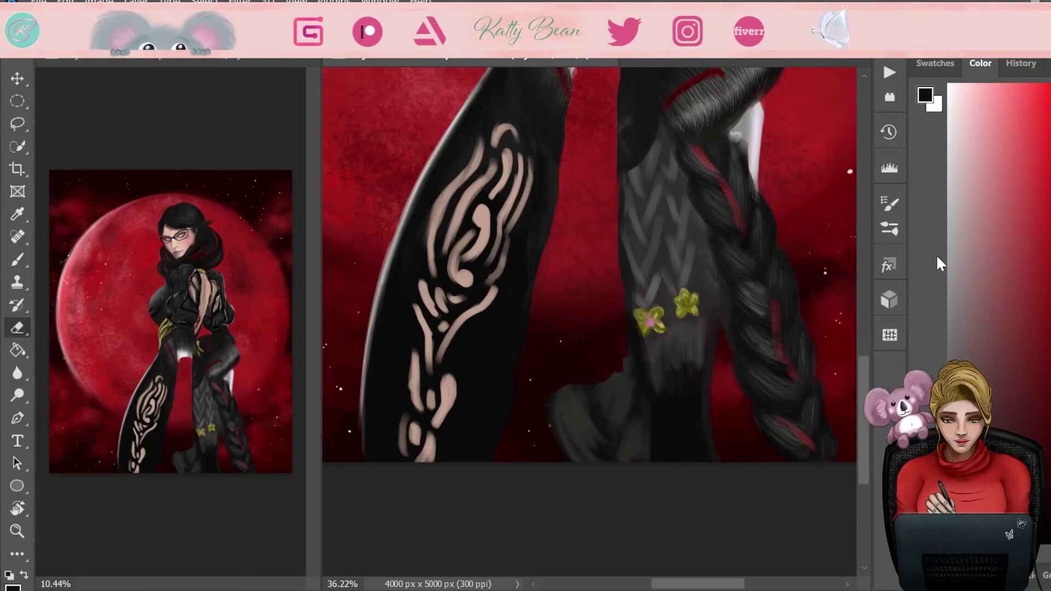
pyautogui.press('b')
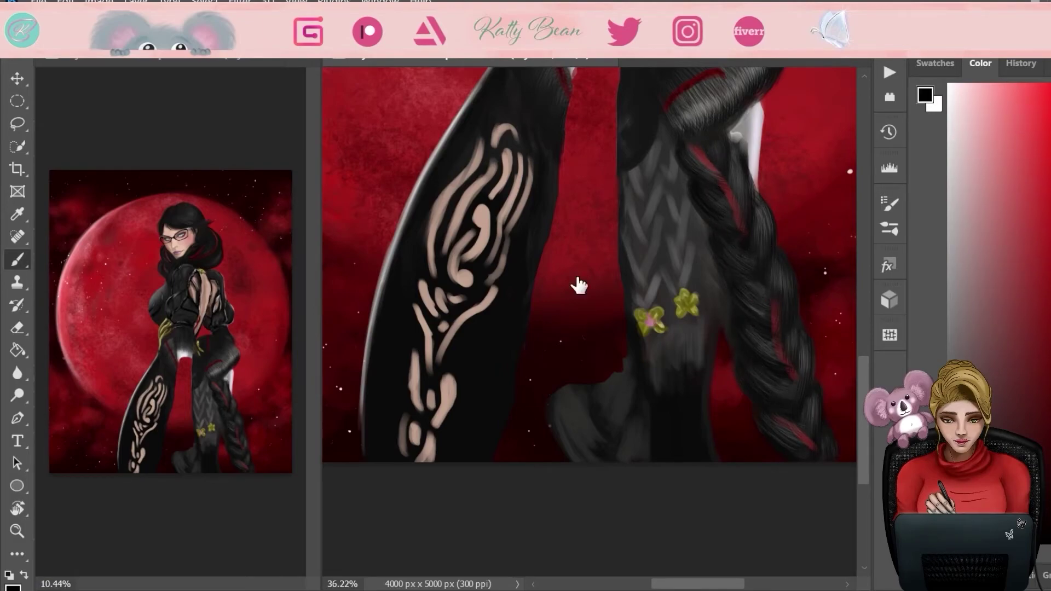
# - Deepen the red ribbon showing through the far braid with sampled reds and touch up the pale area beside it
pyautogui.keyDown('alt'); pyautogui.click(694, 149); pyautogui.keyUp('alt')
pyautogui.moveTo(700, 156); pyautogui.dragTo(777, 328)
pyautogui.keyDown('alt'); pyautogui.click(778, 329); pyautogui.keyUp('alt')
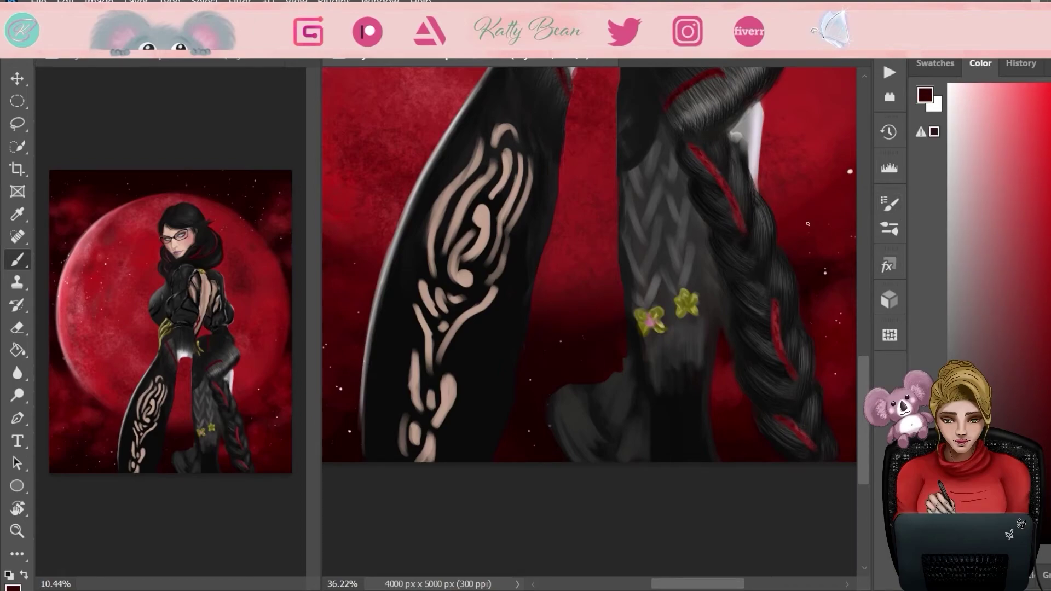
pyautogui.keyDown('alt'); pyautogui.click(750, 107); pyautogui.keyUp('alt')
pyautogui.moveTo(748, 157)
pyautogui.mouseDown()
pyautogui.moveTo(774, 95)
pyautogui.moveTo(743, 116)
pyautogui.moveTo(738, 136)
pyautogui.moveTo(749, 238)
pyautogui.mouseUp()
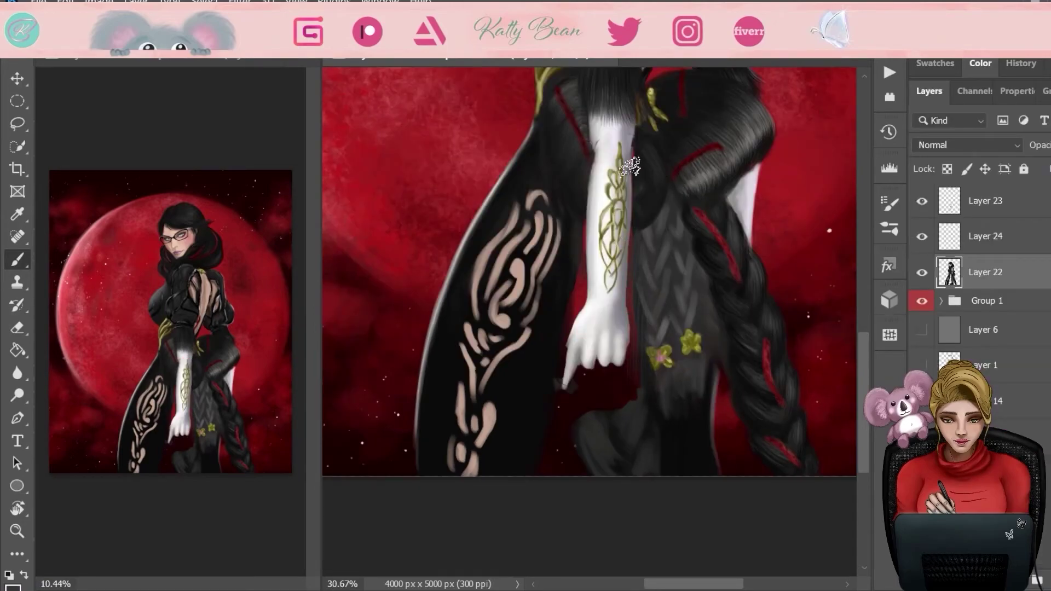
# - Brush long grey hair strands hanging behind the gloved hand and over the far leg, covering the old flowers
pyautogui.moveTo(572, 243); pyautogui.dragTo(558, 343)
pyautogui.moveTo(579, 251); pyautogui.dragTo(584, 306)
pyautogui.moveTo(564, 350); pyautogui.dragTo(567, 408)
pyautogui.moveTo(629, 274); pyautogui.dragTo(643, 408)
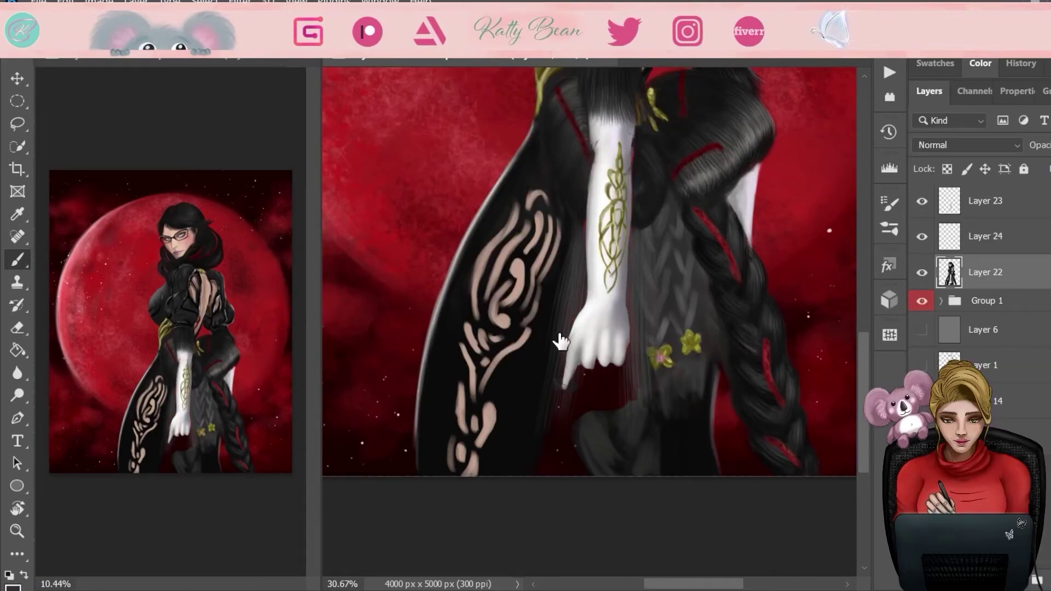
pyautogui.press('F6')
pyautogui.moveTo(640, 249)
pyautogui.mouseDown()
pyautogui.moveTo(649, 416)
pyautogui.moveTo(654, 386)
pyautogui.mouseUp()
pyautogui.moveTo(700, 268); pyautogui.dragTo(711, 397)
pyautogui.moveTo(695, 307); pyautogui.dragTo(717, 364)
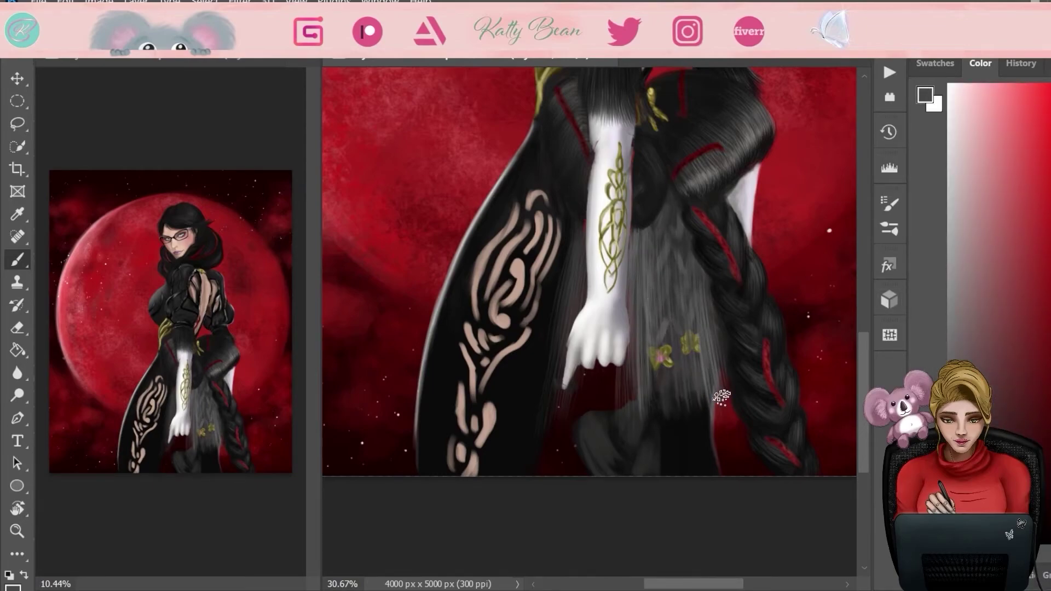
pyautogui.moveTo(692, 331); pyautogui.dragTo(698, 405)
pyautogui.moveTo(651, 350); pyautogui.dragTo(662, 407)
pyautogui.moveTo(569, 224); pyautogui.dragTo(580, 422)
# - Darken the hanging hair strands around the gloved hand with long near-black strokes
pyautogui.keyDown('alt'); pyautogui.click(775, 299); pyautogui.keyUp('alt')
pyautogui.moveTo(563, 244); pyautogui.dragTo(558, 369)
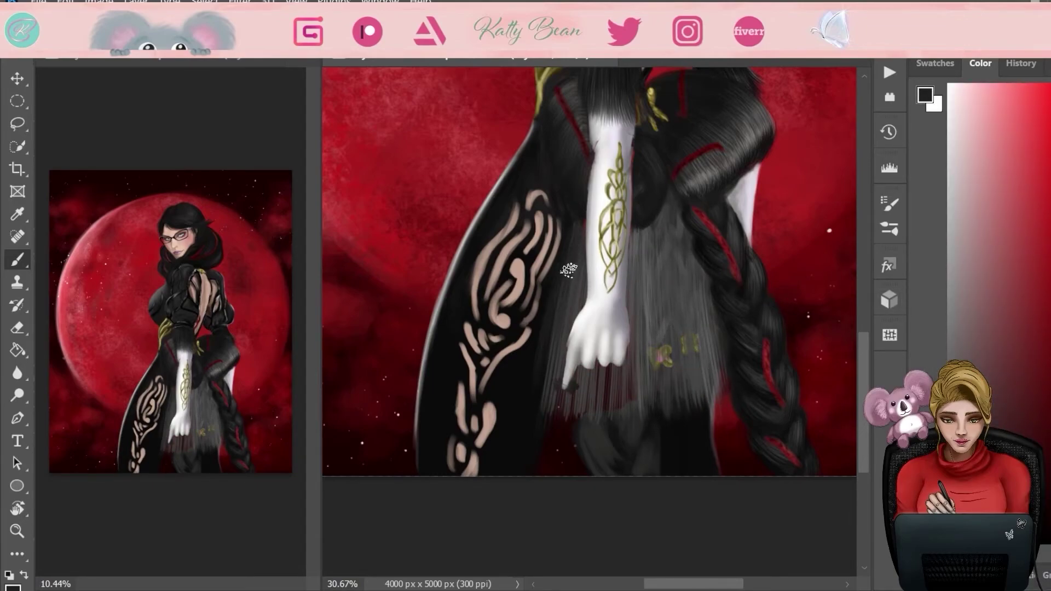
pyautogui.moveTo(564, 270); pyautogui.dragTo(568, 383)
pyautogui.moveTo(632, 230); pyautogui.dragTo(638, 322)
pyautogui.moveTo(591, 361); pyautogui.dragTo(602, 424)
pyautogui.moveTo(629, 227); pyautogui.dragTo(645, 414)
pyautogui.moveTo(673, 224); pyautogui.dragTo(695, 366)
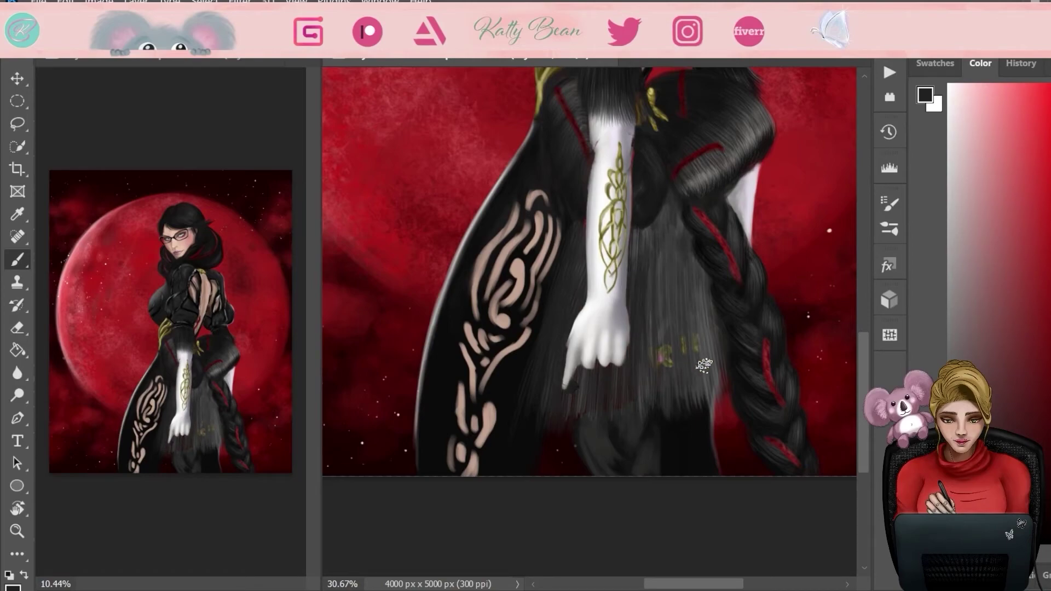
pyautogui.moveTo(695, 274); pyautogui.dragTo(706, 408)
pyautogui.moveTo(662, 260); pyautogui.dragTo(668, 399)
pyautogui.moveTo(687, 274); pyautogui.dragTo(692, 400)
# - Paint thin grey braids over the hanging strands and finish their ends with gold flowers and a purple gem
pyautogui.keyDown('alt'); pyautogui.click(671, 291); pyautogui.keyUp('alt')
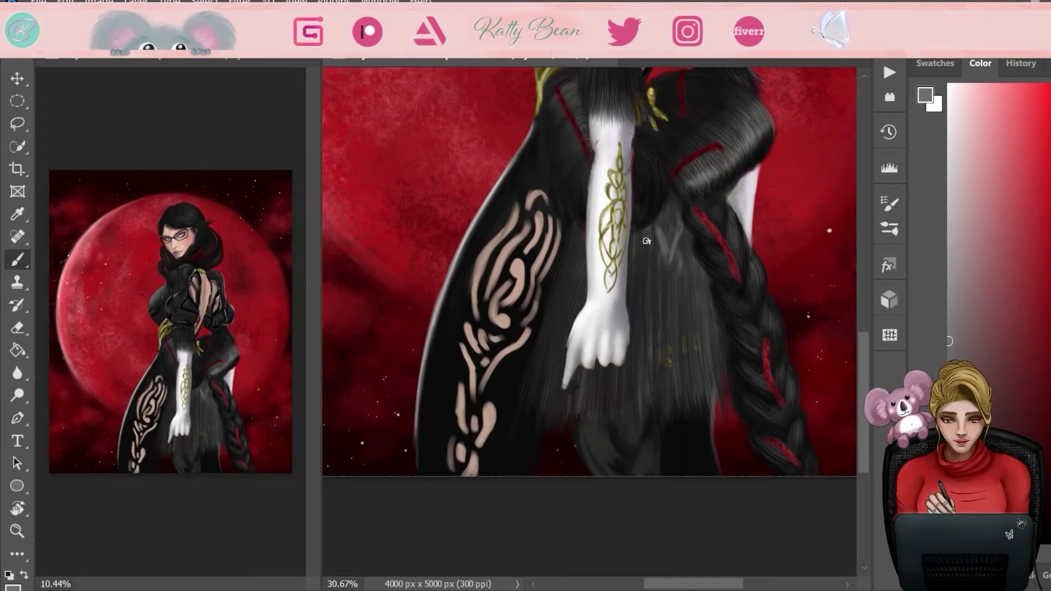
pyautogui.click(935, 63)
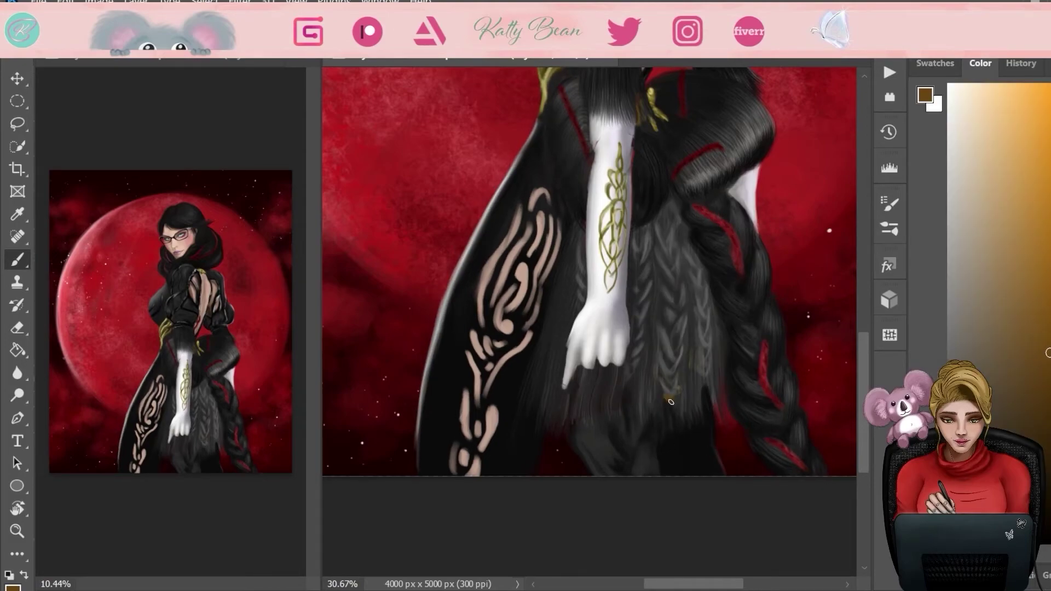
pyautogui.keyDown('alt'); pyautogui.click(626, 385); pyautogui.keyUp('alt')
pyautogui.moveTo(668, 400); pyautogui.dragTo(678, 404)
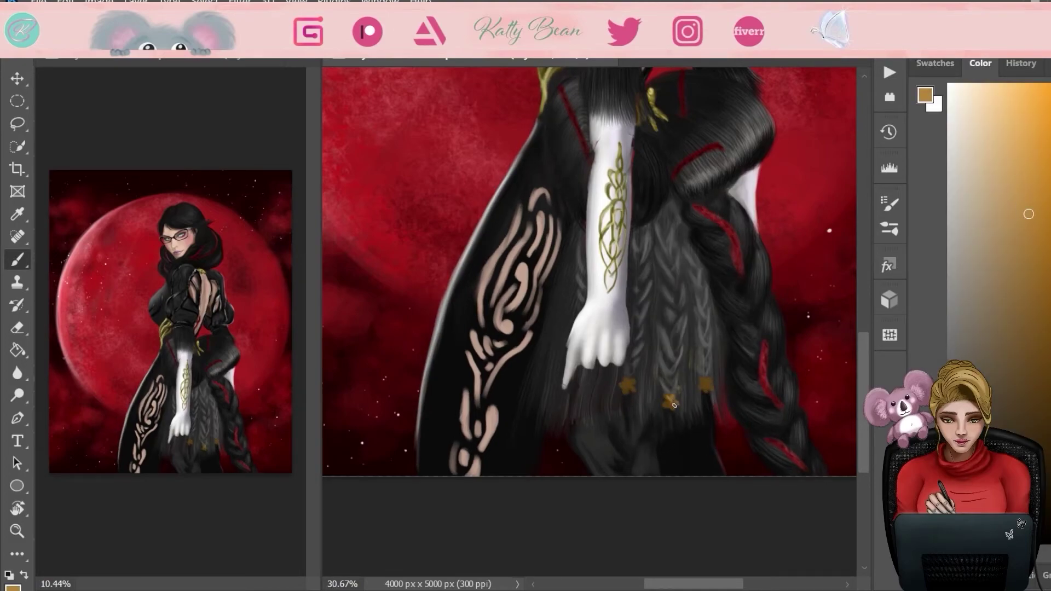
pyautogui.click(982, 91)
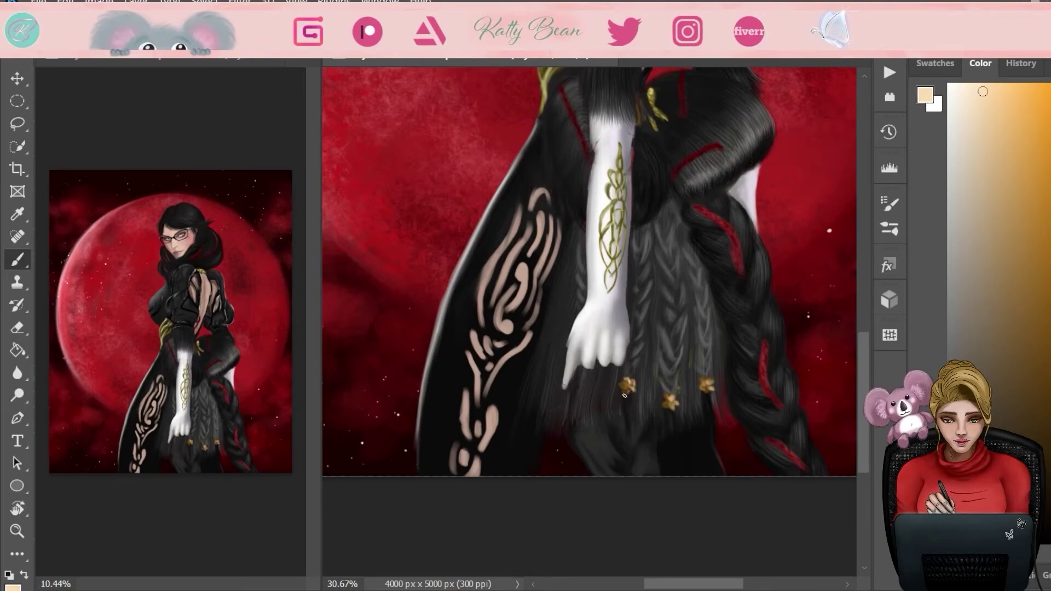
pyautogui.click(1046, 262)
# - Paint a dark braid between the near leg and the gloved hand with sampled blacks
pyautogui.keyDown('alt'); pyautogui.click(570, 238); pyautogui.keyUp('alt')
pyautogui.moveTo(588, 304)
pyautogui.mouseDown()
pyautogui.moveTo(561, 285)
pyautogui.moveTo(575, 257)
pyautogui.moveTo(577, 357)
pyautogui.mouseUp()
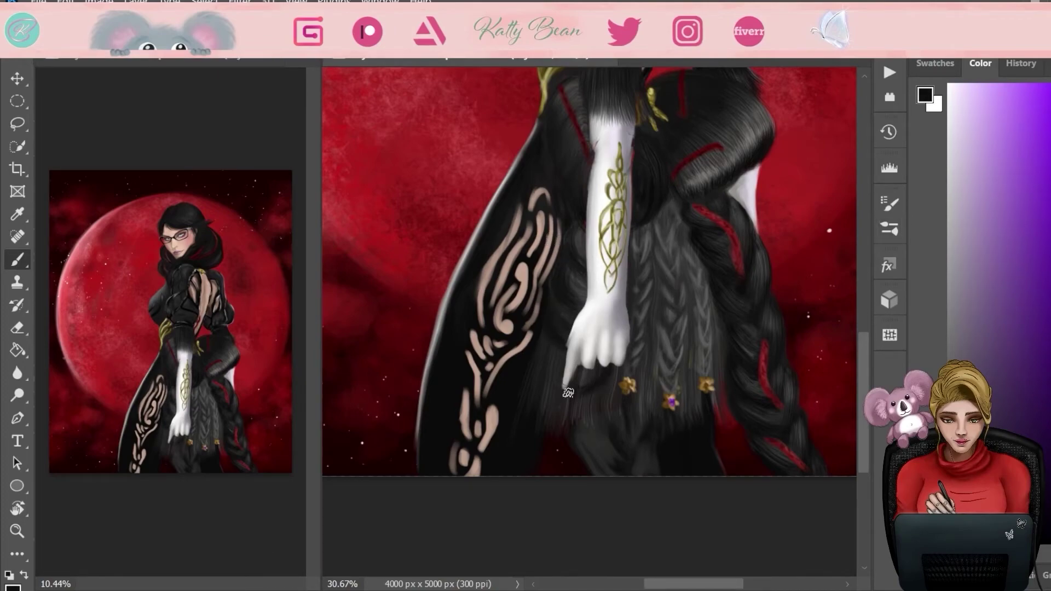
pyautogui.keyDown('alt'); pyautogui.click(554, 358); pyautogui.keyUp('alt')
pyautogui.moveTo(560, 249)
pyautogui.mouseDown()
pyautogui.moveTo(551, 364)
pyautogui.moveTo(583, 392)
pyautogui.moveTo(569, 306)
pyautogui.moveTo(580, 257)
pyautogui.moveTo(597, 457)
pyautogui.moveTo(560, 448)
pyautogui.mouseUp()
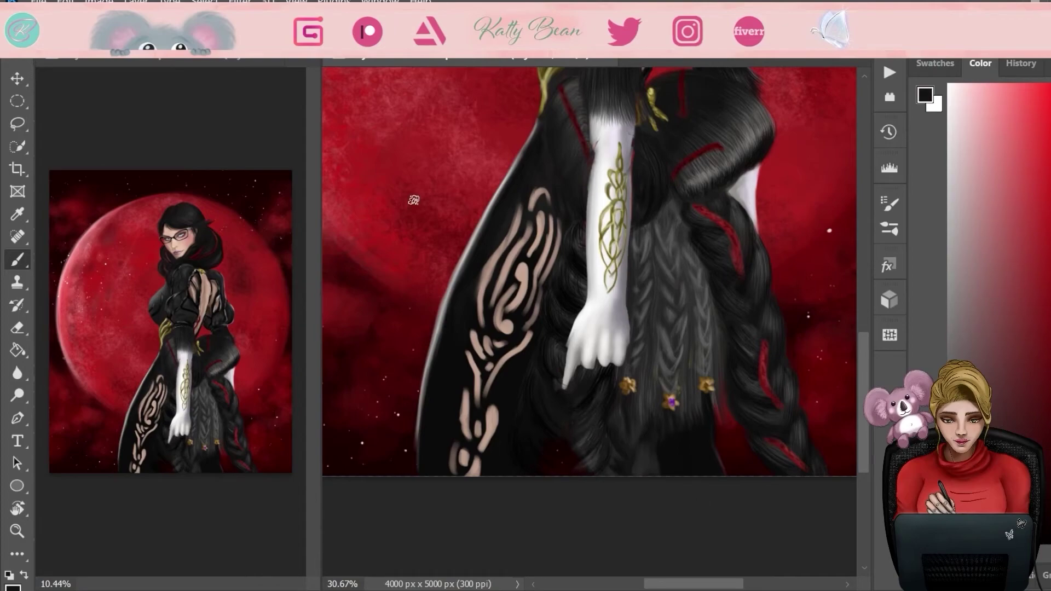
# - Add red ribbon segments with dark red shading to the braid behind the gloved hand
pyautogui.keyDown('alt'); pyautogui.click(766, 362); pyautogui.keyUp('alt')
pyautogui.moveTo(573, 267); pyautogui.dragTo(576, 320)
pyautogui.moveTo(585, 402); pyautogui.dragTo(593, 461)
pyautogui.click(1006, 392)
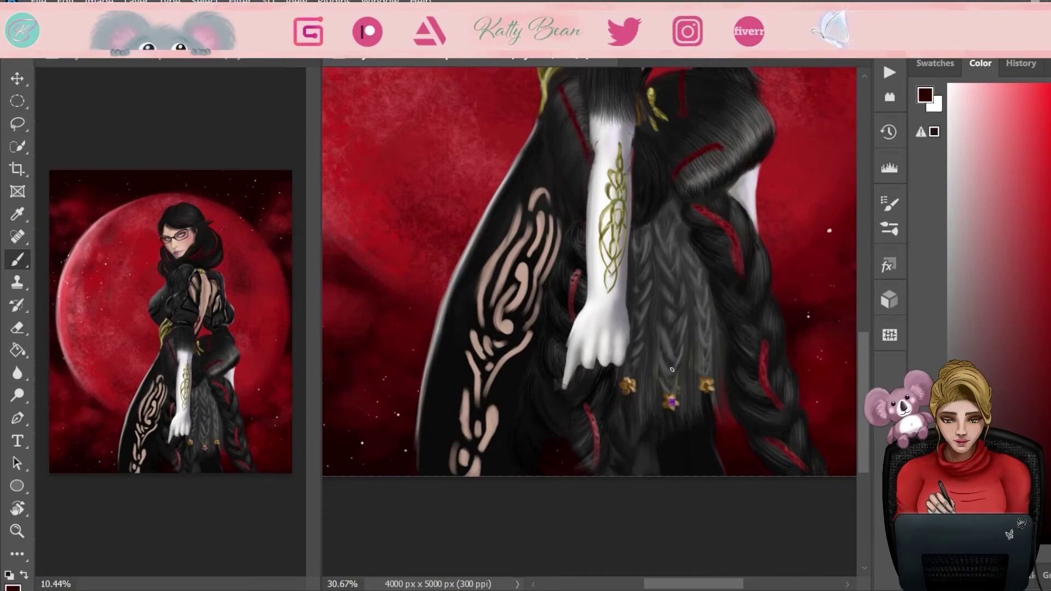
# - Shade the white glove's forearm, knuckles and fingers on Layer 23 with grey, pale purple and white tones
pyautogui.scroll(3, 591, 474)
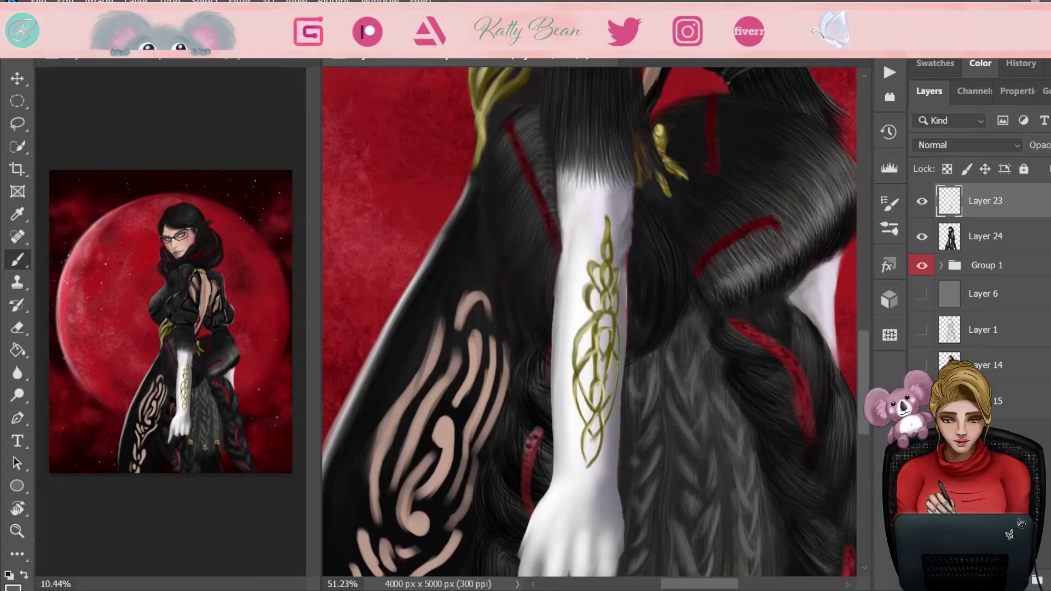
pyautogui.scroll(-1, 628, 209)
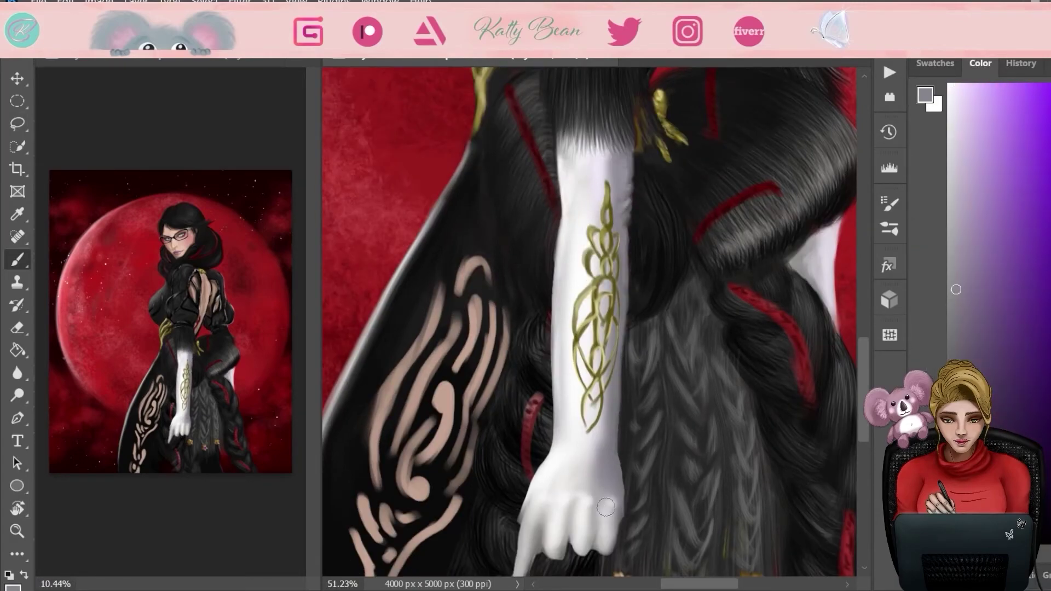
pyautogui.scroll(-2, 564, 355)
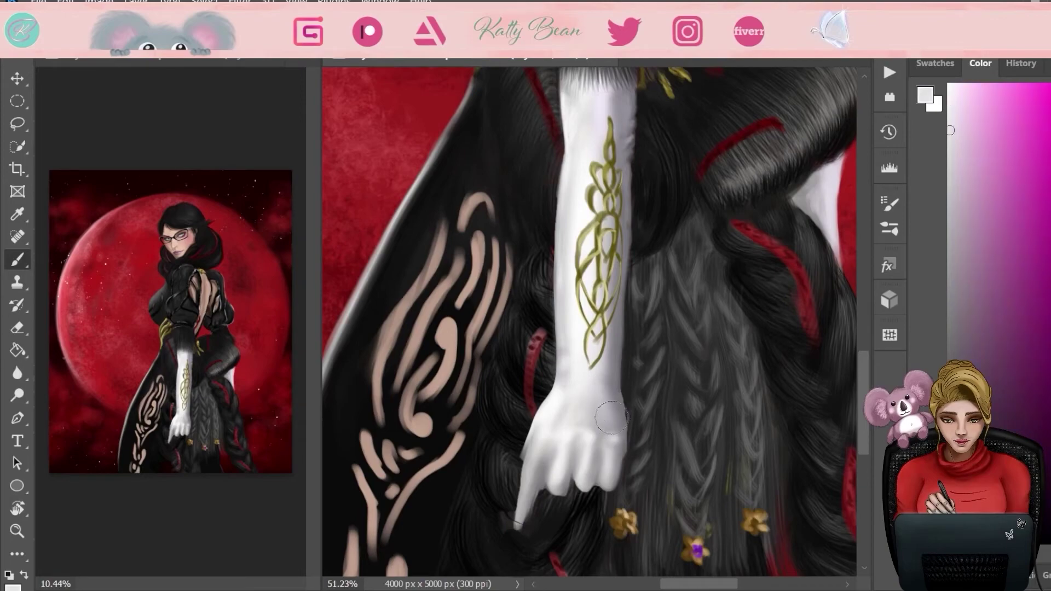
pyautogui.keyDown('alt'); pyautogui.click(615, 384); pyautogui.keyUp('alt')
pyautogui.press('x')
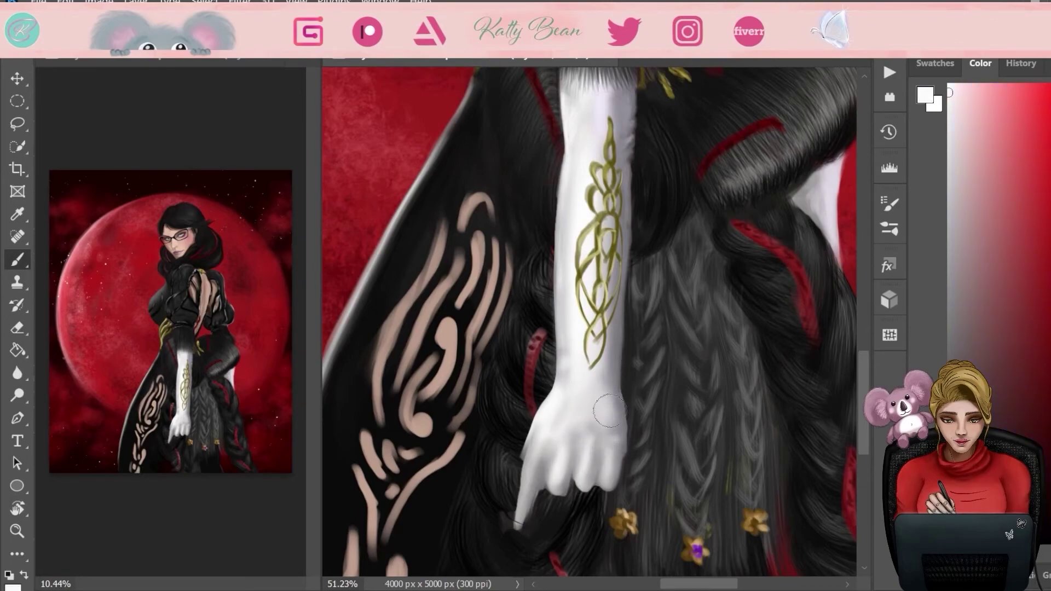
pyautogui.press('x')
pyautogui.press('d')
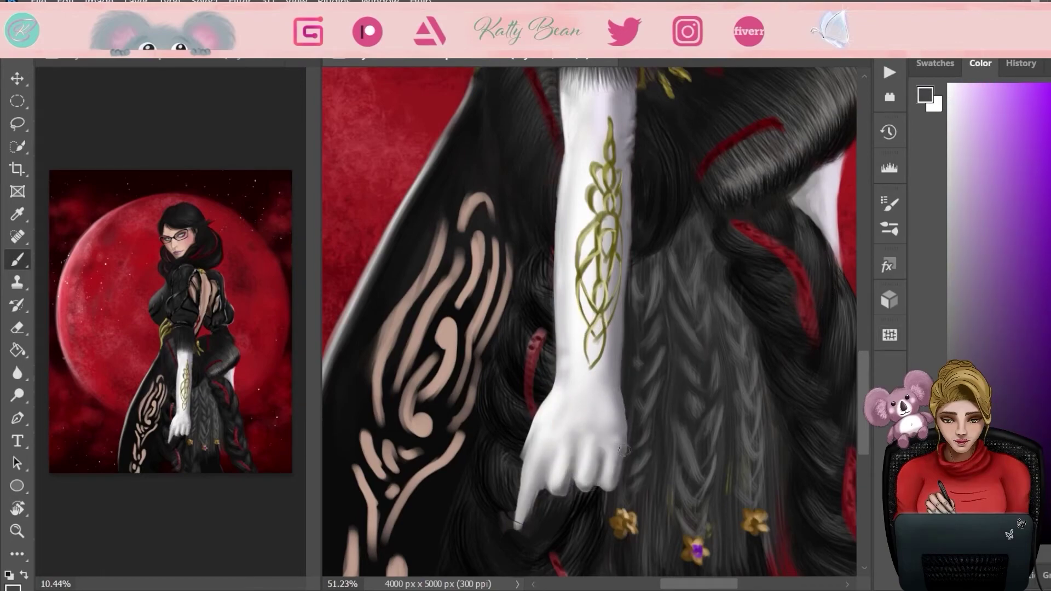
pyautogui.press('e')
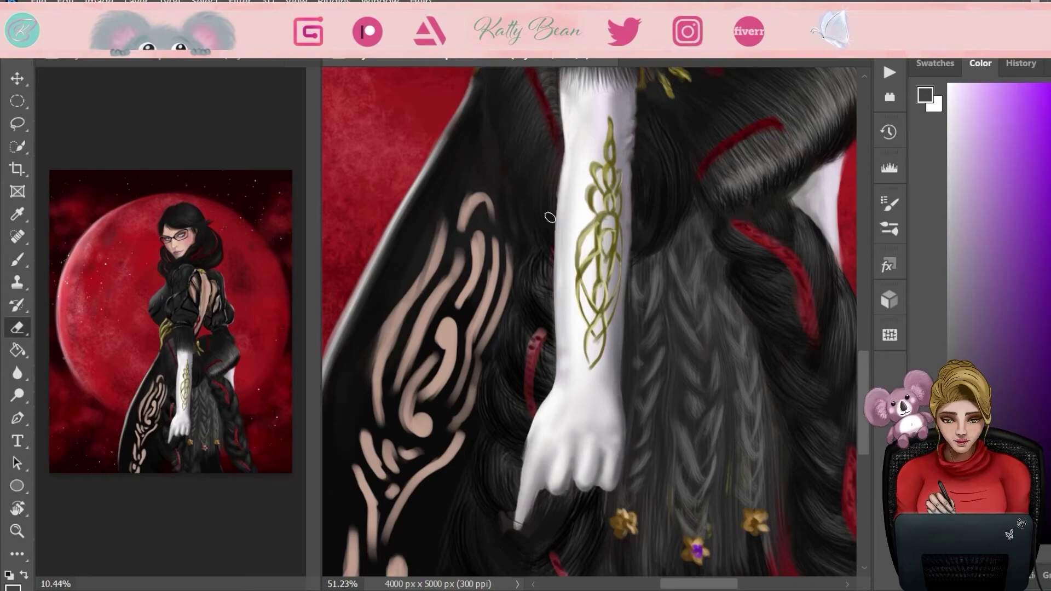
# - Extend the glove's gold ornament with a flower at the wrist and a crescent on the back of the hand
pyautogui.press('b')
pyautogui.keyDown('alt'); pyautogui.click(608, 273); pyautogui.keyUp('alt')
pyautogui.moveTo(599, 399)
pyautogui.mouseDown()
pyautogui.moveTo(564, 416)
pyautogui.moveTo(586, 435)
pyautogui.mouseUp()
pyautogui.hotkey('ctrl', 'z')
pyautogui.hotkey('ctrl', 'z')
pyautogui.moveTo(588, 380); pyautogui.dragTo(580, 433)
pyautogui.keyDown('alt'); pyautogui.click(585, 427); pyautogui.keyUp('alt')
pyautogui.keyDown('alt'); pyautogui.click(617, 274); pyautogui.keyUp('alt')
pyautogui.moveTo(574, 358); pyautogui.dragTo(577, 374)
pyautogui.moveTo(588, 400); pyautogui.dragTo(585, 429)
pyautogui.moveTo(588, 345); pyautogui.dragTo(580, 372)
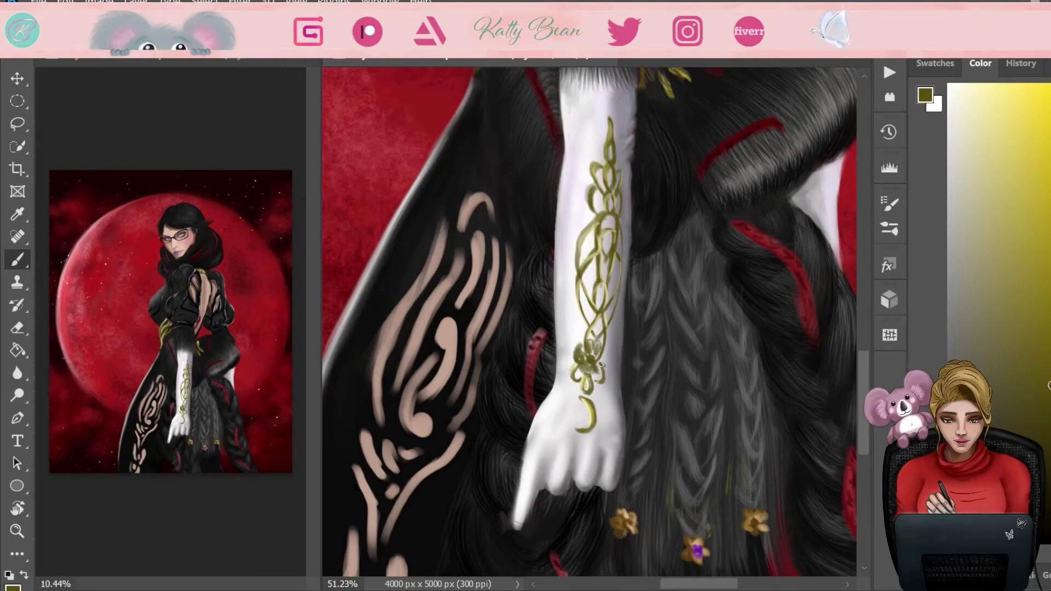
# - Dot purple gems along the glove's gold ornament and paint small gold flower petals around them
pyautogui.keyDown('alt'); pyautogui.click(695, 550); pyautogui.keyUp('alt')
pyautogui.click(1040, 161)
pyautogui.click(606, 371)
pyautogui.click(569, 366)
pyautogui.click(598, 297)
pyautogui.click(607, 241)
pyautogui.keyDown('alt'); pyautogui.click(609, 204); pyautogui.keyUp('alt')
pyautogui.moveTo(602, 236); pyautogui.dragTo(610, 249)
pyautogui.moveTo(594, 290); pyautogui.dragTo(602, 306)
pyautogui.moveTo(599, 230); pyautogui.dragTo(608, 257)
# - Add glossy white highlights along the glove's forearm, knuckles and pointing finger
pyautogui.click(961, 90)
pyautogui.moveTo(569, 402); pyautogui.dragTo(575, 446)
pyautogui.moveTo(539, 441); pyautogui.dragTo(542, 462)
pyautogui.moveTo(568, 164); pyautogui.dragTo(567, 315)
pyautogui.scroll(2, 528, 501)
pyautogui.keyDown('alt'); pyautogui.click(622, 174); pyautogui.keyUp('alt')
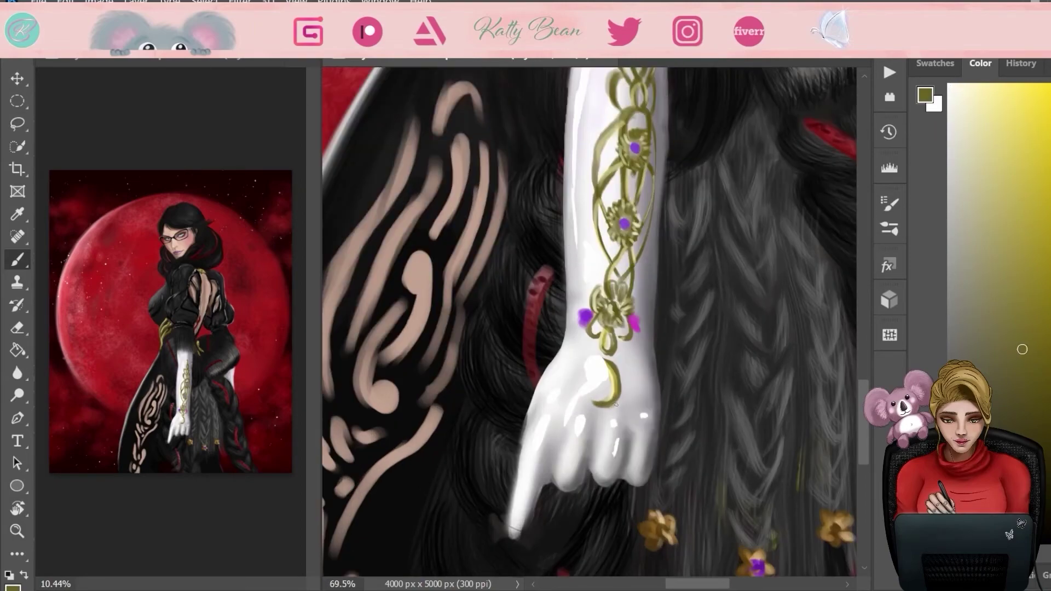
# - Block in a solid purple gun shape beneath the gloved hand on Layer 25 and clean it up around the fingers
pyautogui.keyDown('alt'); pyautogui.click(585, 317); pyautogui.keyUp('alt')
pyautogui.moveTo(593, 421)
pyautogui.mouseDown()
pyautogui.moveTo(599, 438)
pyautogui.moveTo(561, 432)
pyautogui.mouseUp()
pyautogui.moveTo(547, 432); pyautogui.dragTo(526, 525)
pyautogui.scroll(-5, 589, 441)
pyautogui.moveTo(585, 438); pyautogui.dragTo(561, 542)
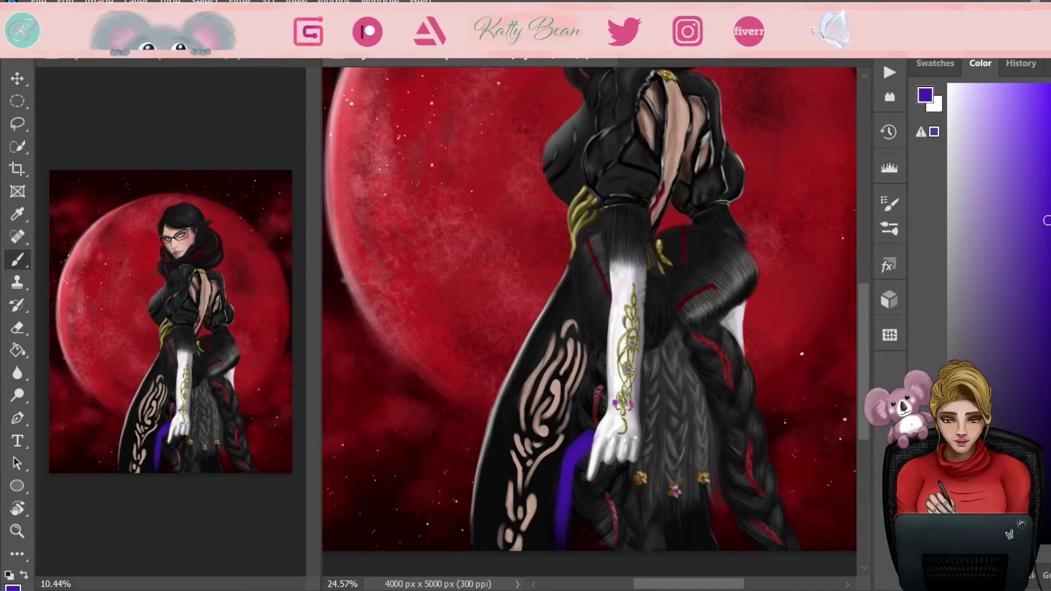
pyautogui.moveTo(558, 460); pyautogui.dragTo(561, 547)
pyautogui.moveTo(621, 465); pyautogui.dragTo(574, 547)
pyautogui.press('F7')
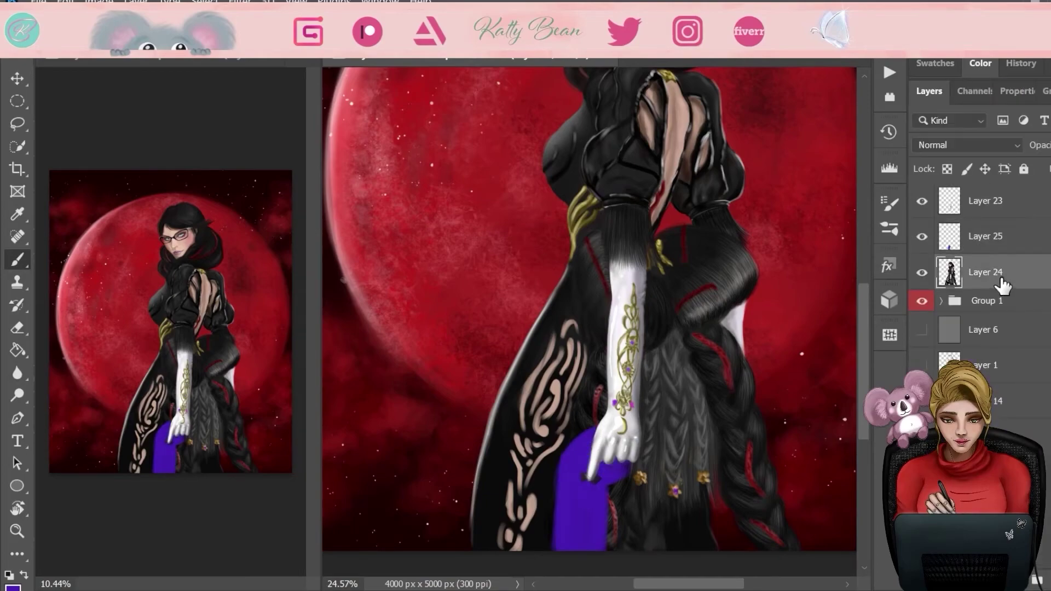
pyautogui.press('e')
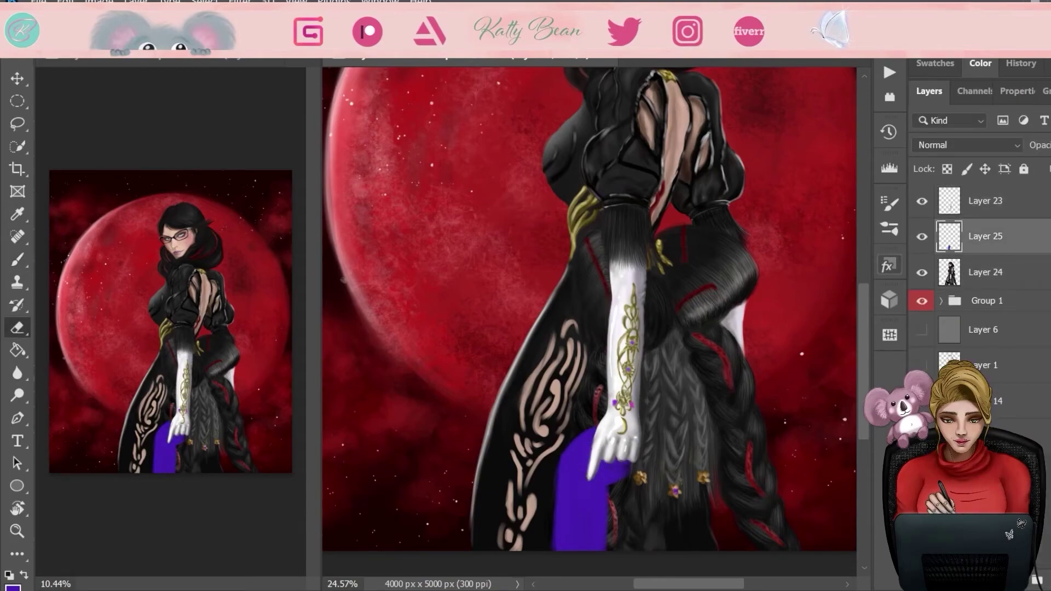
pyautogui.press('b')
# - Shade the purple gun barrel with long vertical strokes of darker and lighter purple
pyautogui.scroll(2, 591, 477)
pyautogui.press('F6')
pyautogui.moveTo(518, 328); pyautogui.dragTo(516, 370)
pyautogui.keyDown('alt'); pyautogui.click(555, 347); pyautogui.keyUp('alt')
pyautogui.moveTo(582, 372); pyautogui.dragTo(582, 434)
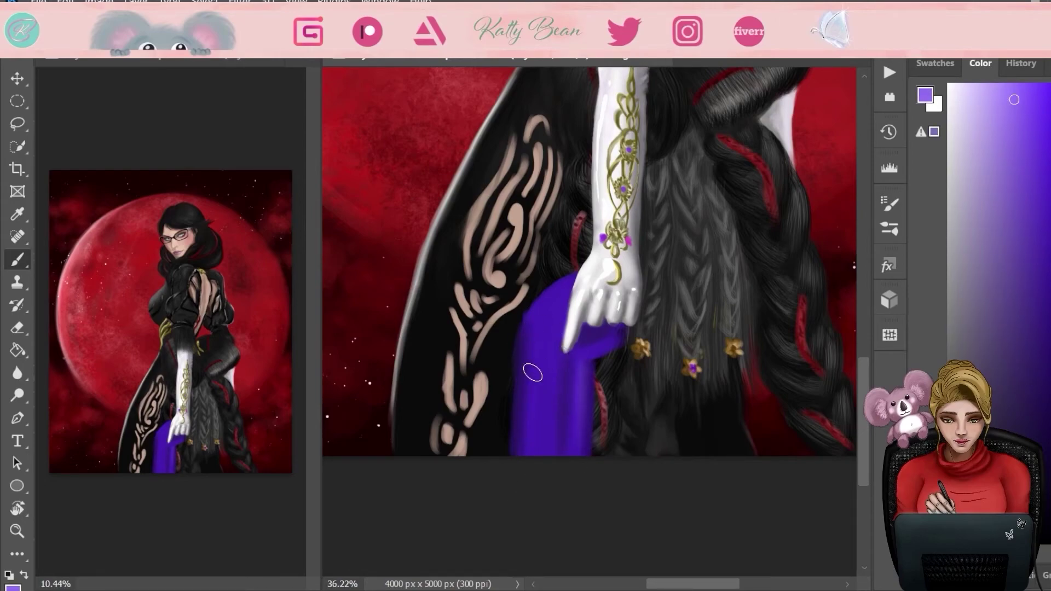
pyautogui.moveTo(552, 326); pyautogui.dragTo(533, 449)
# - Paint a round pale gold ornament with a darker rim and a gold top piece on the gun beside the hand
pyautogui.keyDown('alt'); pyautogui.click(618, 236); pyautogui.keyUp('alt')
pyautogui.moveTo(554, 313); pyautogui.dragTo(557, 317)
pyautogui.keyDown('alt'); pyautogui.click(624, 254); pyautogui.keyUp('alt')
pyautogui.click(1010, 195)
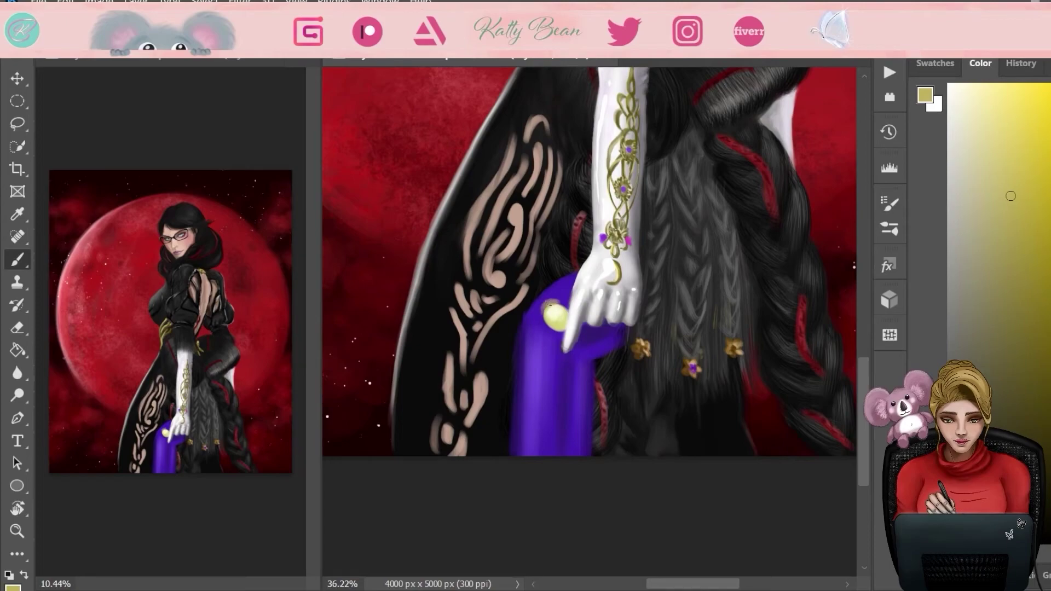
pyautogui.click(1040, 288)
pyautogui.keyDown('alt'); pyautogui.click(552, 305); pyautogui.keyUp('alt')
pyautogui.keyDown('alt'); pyautogui.click(552, 300); pyautogui.keyUp('alt')
pyautogui.moveTo(578, 274); pyautogui.dragTo(569, 295)
pyautogui.keyDown('alt'); pyautogui.click(569, 296); pyautogui.keyUp('alt')
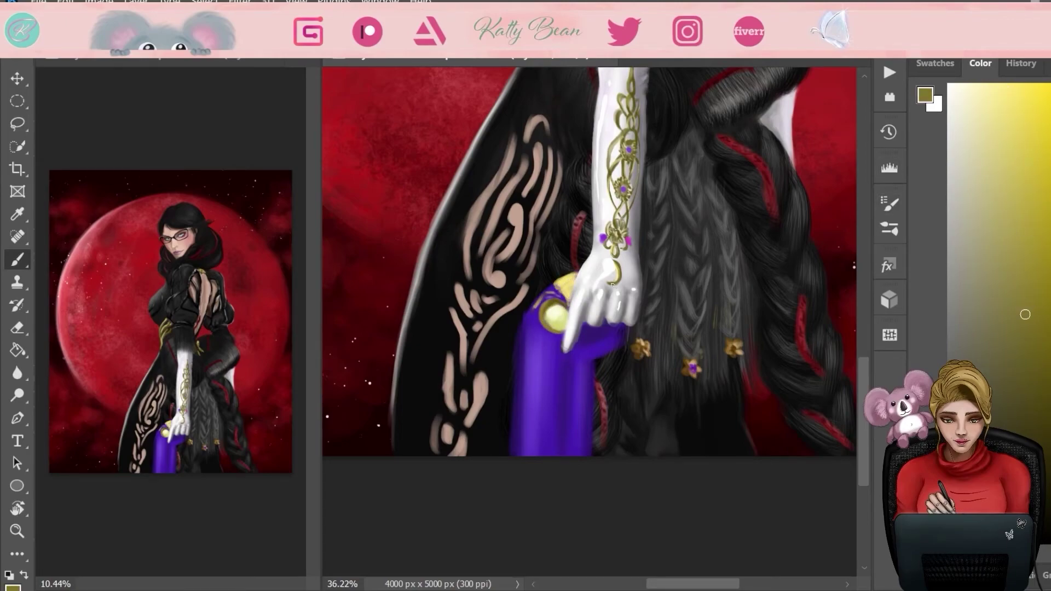
# - Form the trigger guard under the fingers with a dark opening and a light curved rim
pyautogui.click(935, 63)
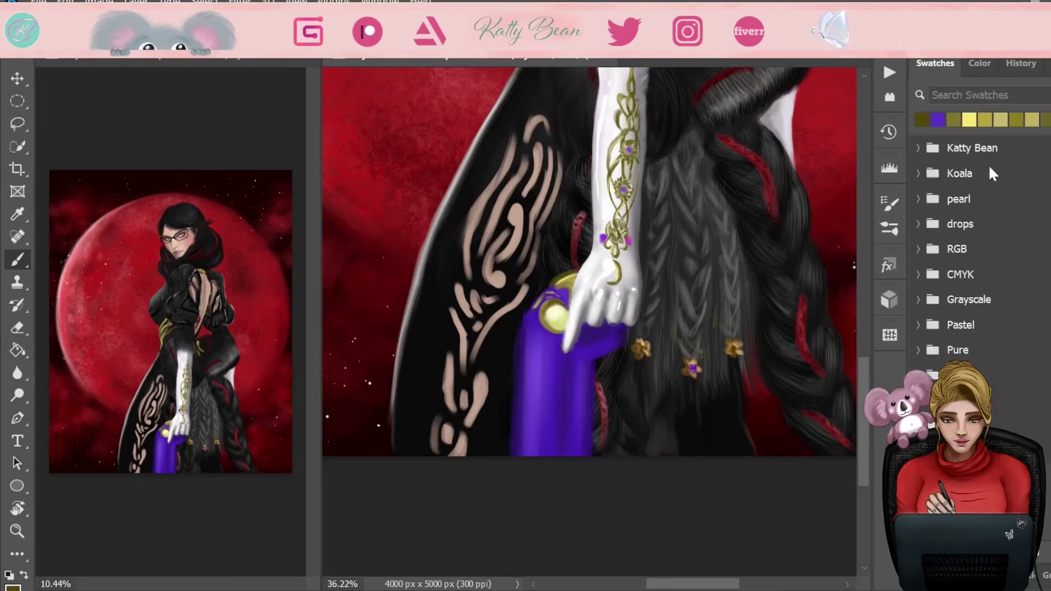
pyautogui.press('e')
pyautogui.press('b')
pyautogui.keyDown('alt'); pyautogui.click(611, 334); pyautogui.keyUp('alt')
pyautogui.moveTo(624, 335); pyautogui.dragTo(587, 340)
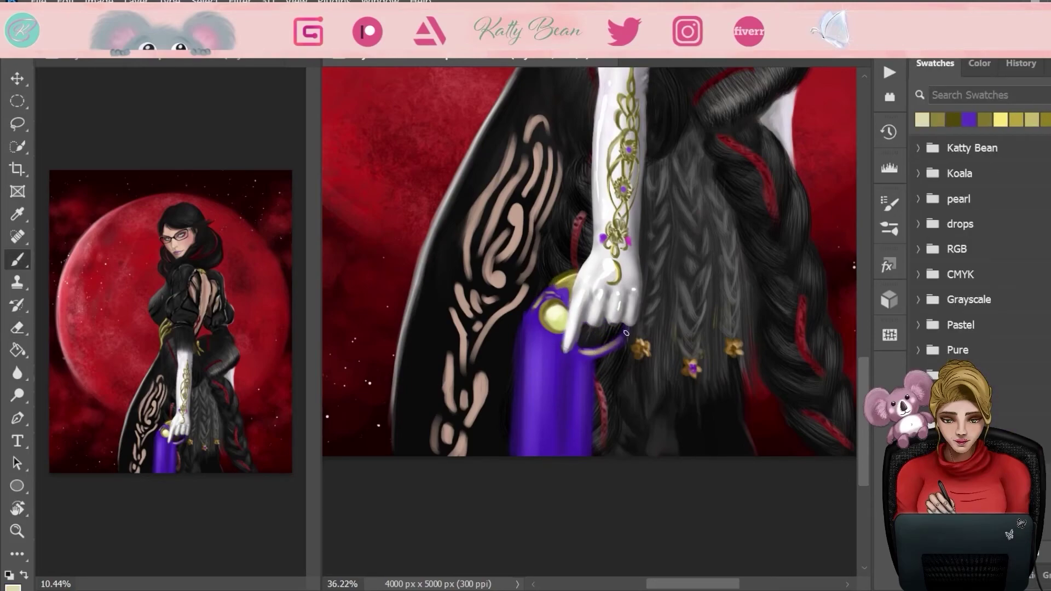
pyautogui.press('F6')
pyautogui.keyDown('alt'); pyautogui.click(589, 328); pyautogui.keyUp('alt')
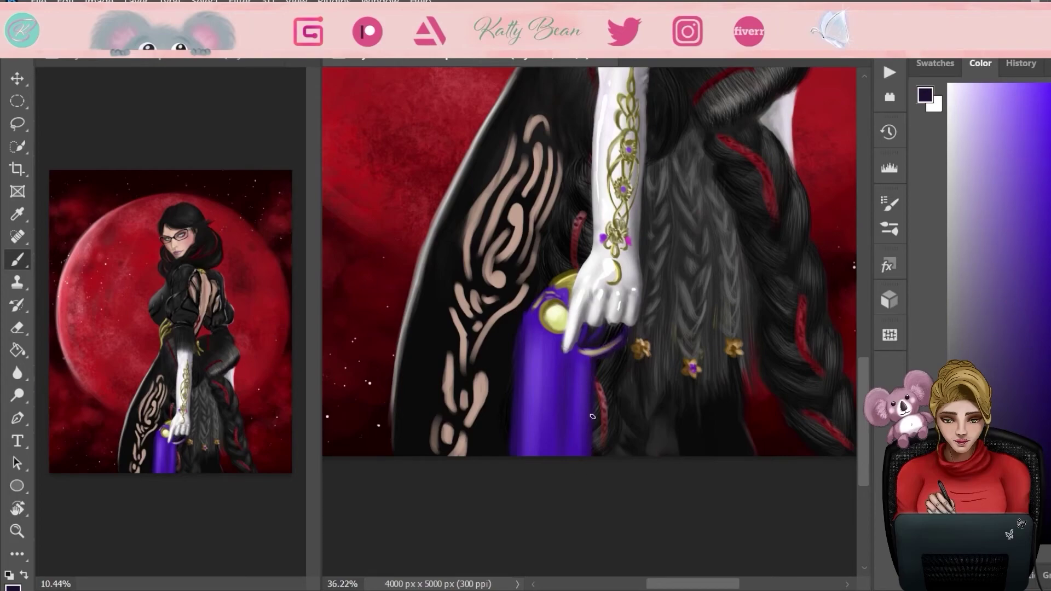
# - Paint two gold bands across the upper gun barrel and darken a purple groove along its length
pyautogui.keyDown('alt'); pyautogui.click(642, 211); pyautogui.keyUp('alt')
pyautogui.press('r')
pyautogui.moveTo(525, 301); pyautogui.dragTo(641, 276)
pyautogui.moveTo(580, 242)
pyautogui.mouseDown()
pyautogui.moveTo(565, 282)
pyautogui.moveTo(587, 281)
pyautogui.mouseUp()
pyautogui.keyDown('alt'); pyautogui.click(591, 285); pyautogui.keyUp('alt')
pyautogui.press('Escape')
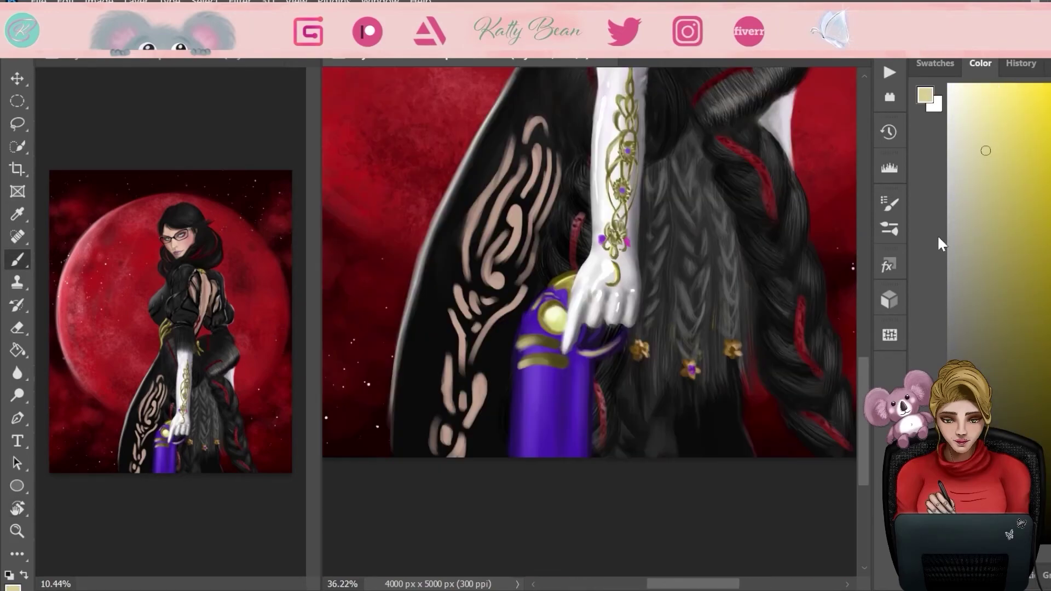
pyautogui.keyDown('alt'); pyautogui.click(569, 394); pyautogui.keyUp('alt')
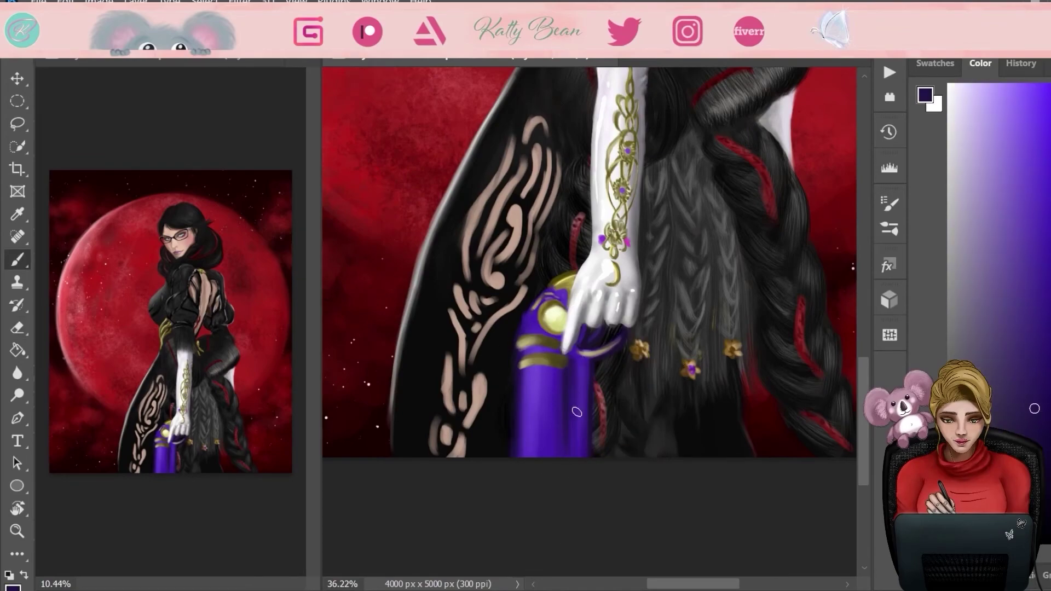
# - Deepen the shading along the purple gun barrel with long vertical strokes of dark purple
pyautogui.moveTo(539, 369); pyautogui.dragTo(539, 457)
pyautogui.moveTo(578, 362); pyautogui.dragTo(577, 454)
pyautogui.moveTo(531, 376); pyautogui.dragTo(531, 447)
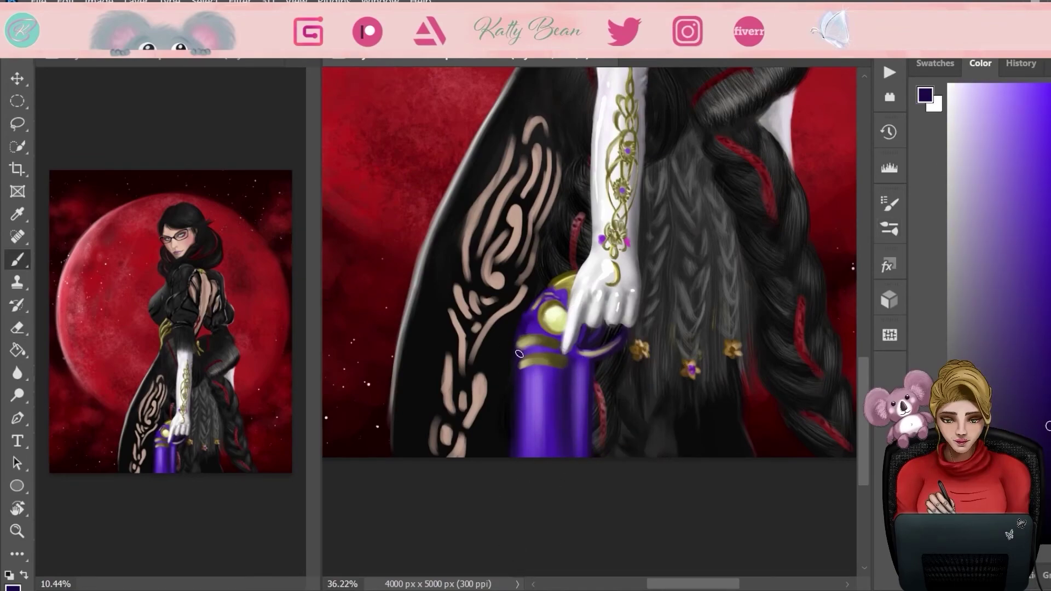
# - Define the gun's gold bands and round ornament with dark outlines, and brighten the ornament with pale yellow
pyautogui.keyDown('alt'); pyautogui.click(569, 277); pyautogui.keyUp('alt')
pyautogui.moveTo(570, 277); pyautogui.dragTo(560, 255)
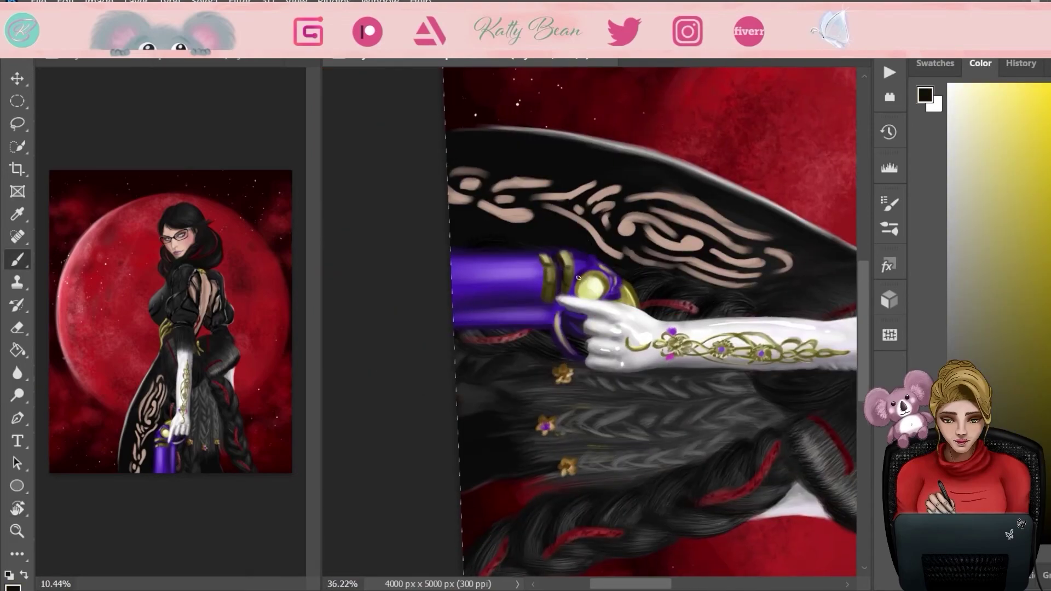
pyautogui.click(972, 91)
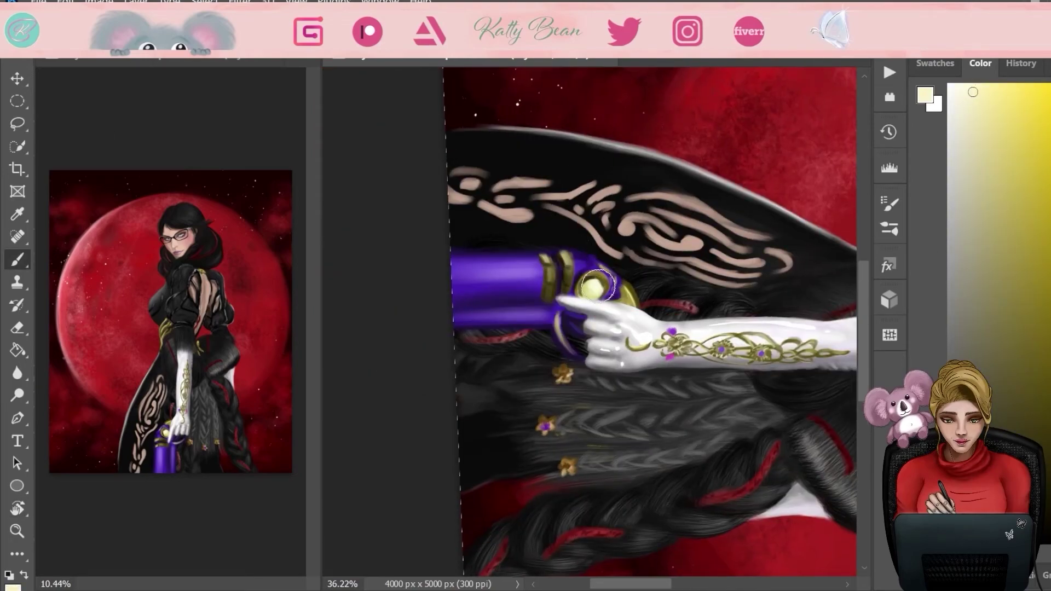
pyautogui.click(991, 100)
pyautogui.press('Escape')
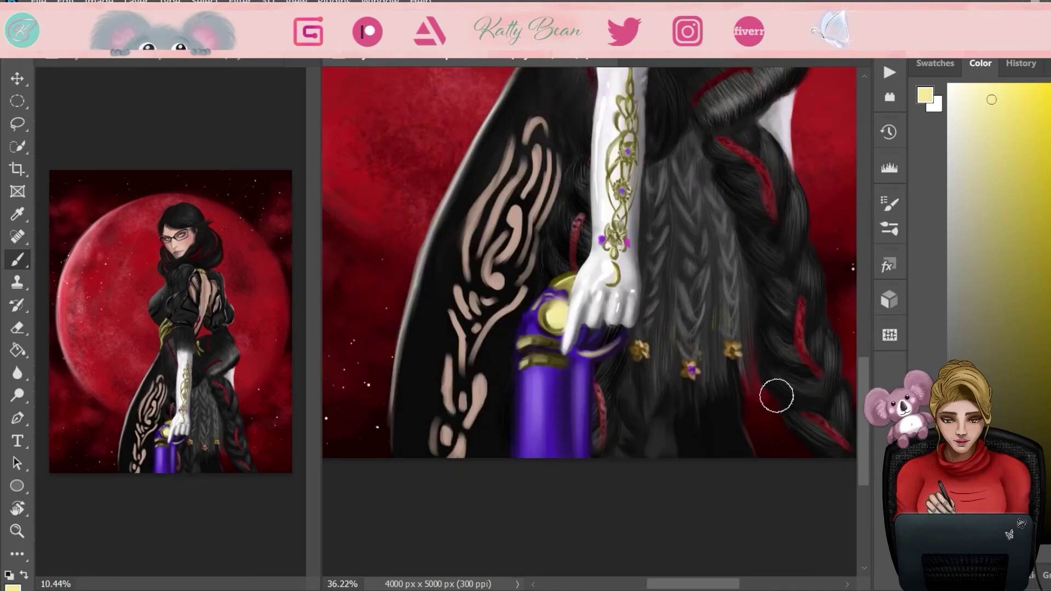
# - Add light purple highlights to the gun barrel and hand-letter "my World" lengthwise along it in gold script
pyautogui.keyDown('alt'); pyautogui.click(575, 397); pyautogui.keyUp('alt')
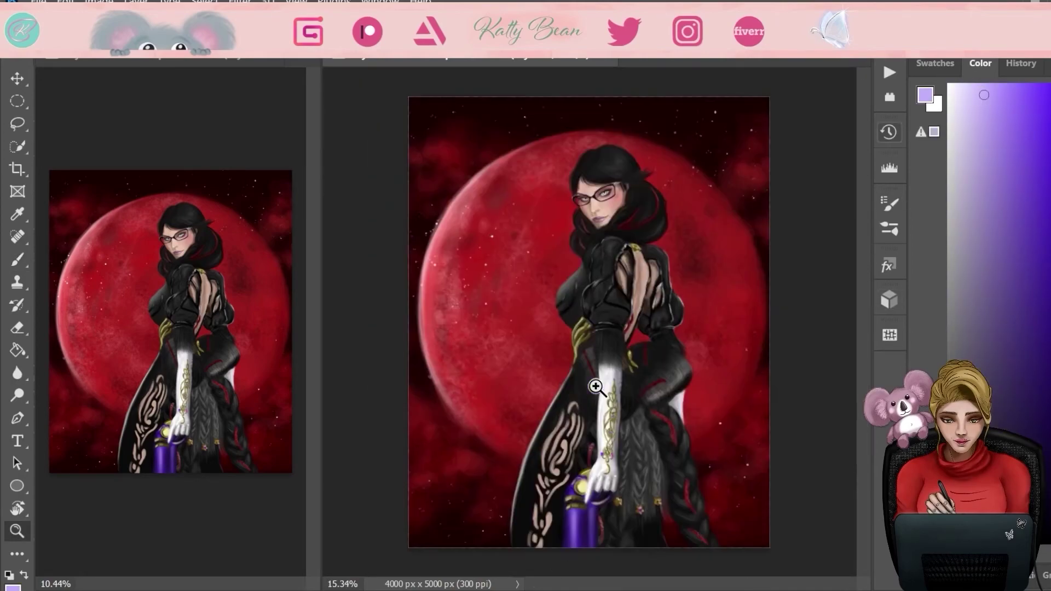
pyautogui.moveTo(579, 474)
pyautogui.mouseDown()
pyautogui.moveTo(701, 282)
pyautogui.moveTo(750, 268)
pyautogui.mouseUp()
pyautogui.keyDown('alt'); pyautogui.click(568, 192); pyautogui.keyUp('alt')
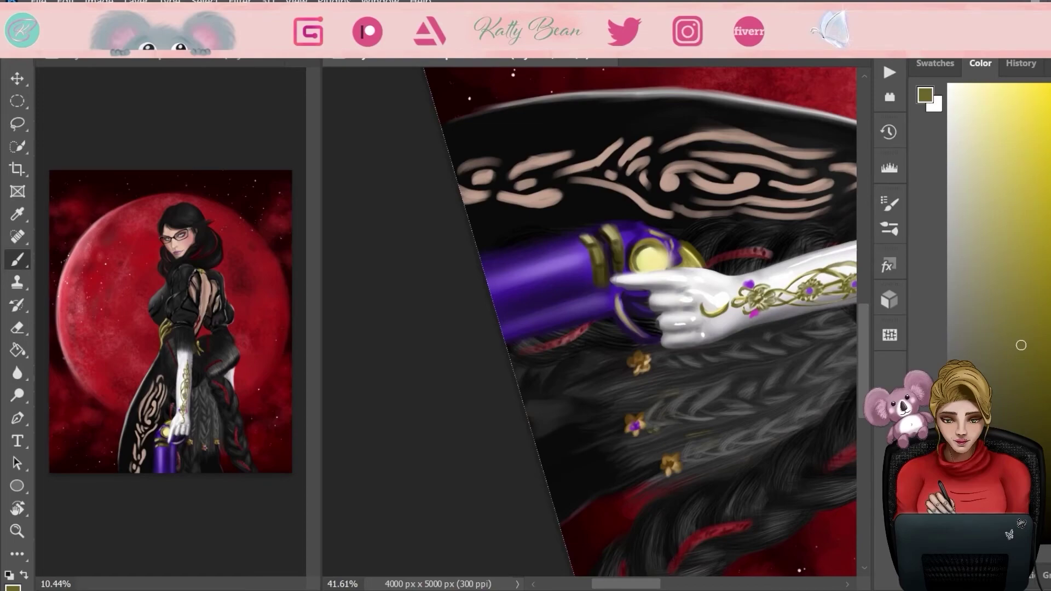
pyautogui.moveTo(550, 271); pyautogui.dragTo(566, 262)
pyautogui.keyDown('alt'); pyautogui.click(510, 285); pyautogui.keyUp('alt')
pyautogui.press('Escape')
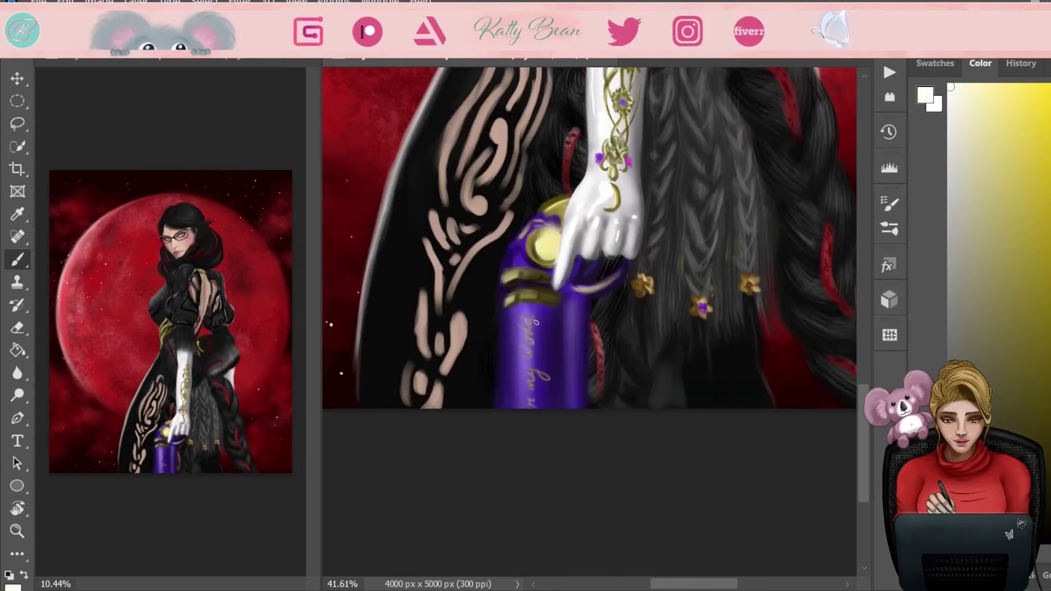
# - Brighten the round ornament with a pale glow and paint thin gold trim lines beside it
pyautogui.press('e')
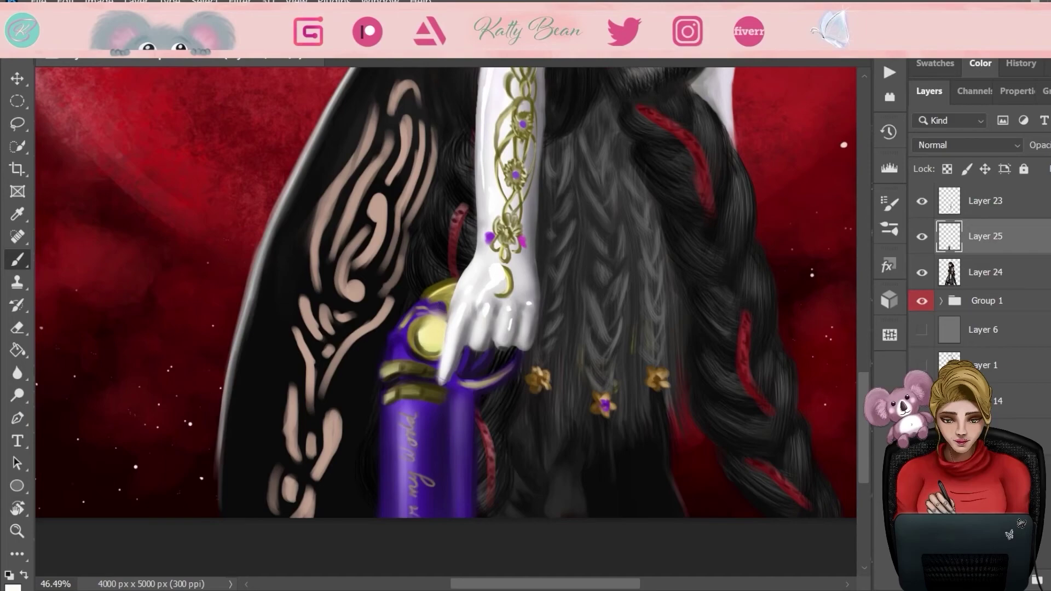
pyautogui.keyDown('alt'); pyautogui.click(432, 333); pyautogui.keyUp('alt')
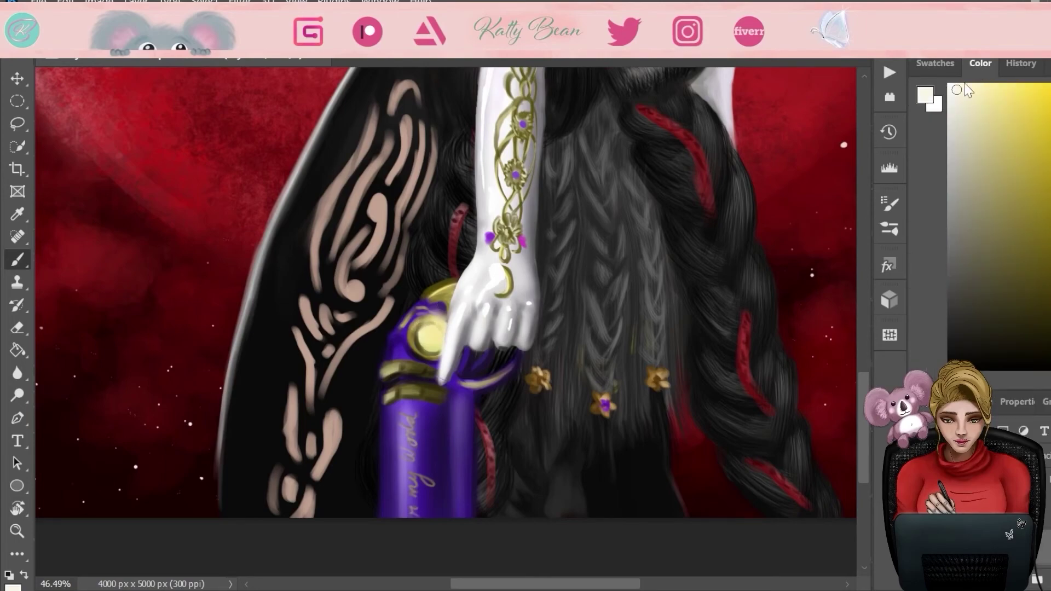
pyautogui.keyDown('alt'); pyautogui.click(392, 338); pyautogui.keyUp('alt')
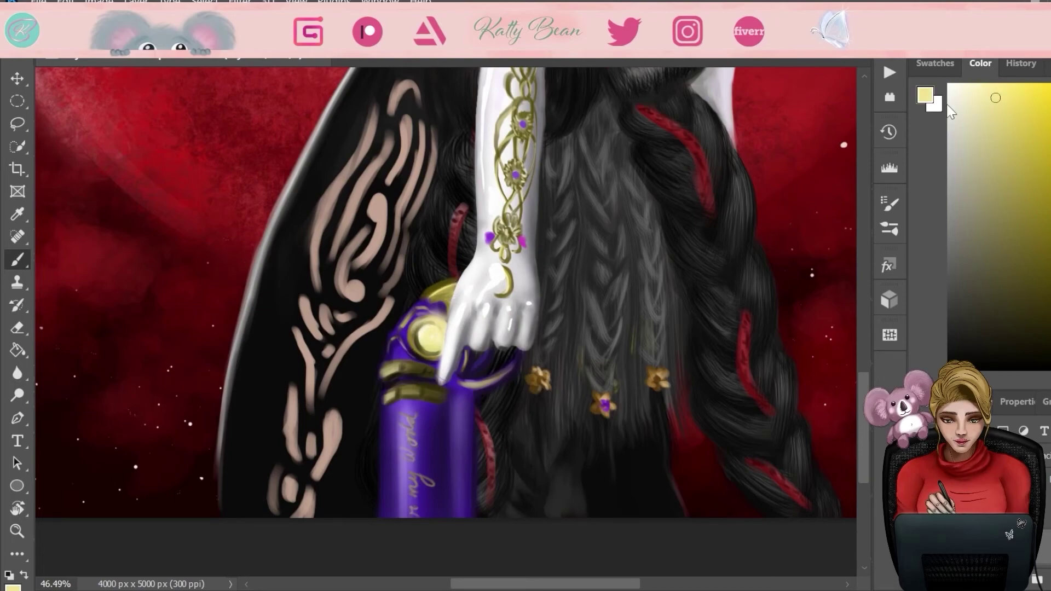
# - Darken the groove and outer edge of the gun barrel and add a lilac highlight along the narrow tube
pyautogui.scroll(-2, 438, 345)
pyautogui.keyDown('alt'); pyautogui.click(448, 340); pyautogui.keyUp('alt')
pyautogui.moveTo(447, 292); pyautogui.dragTo(440, 348)
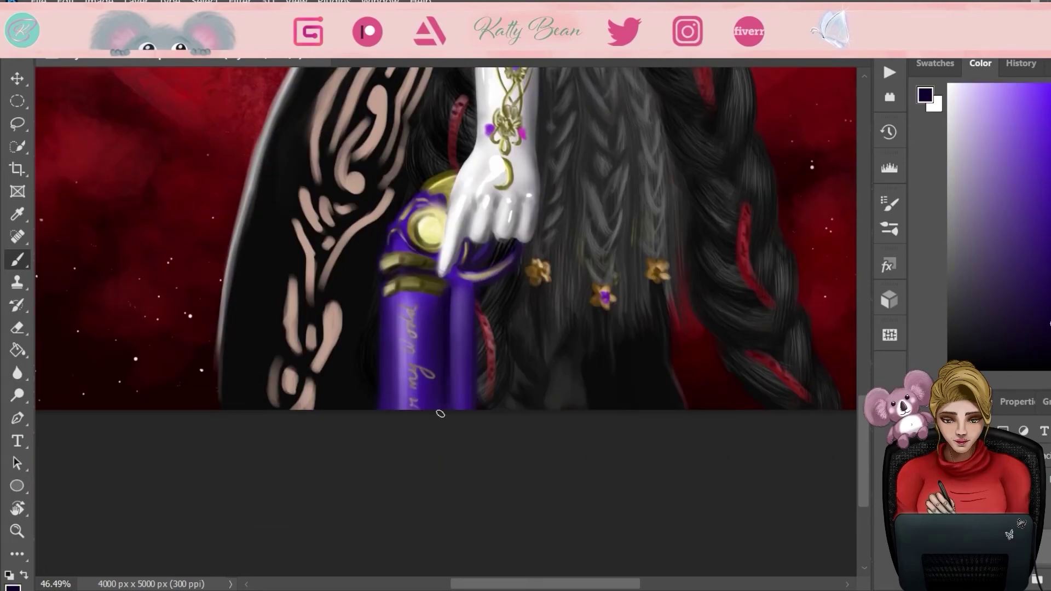
pyautogui.keyDown('alt'); pyautogui.click(454, 323); pyautogui.keyUp('alt')
pyautogui.moveTo(456, 291); pyautogui.dragTo(460, 321)
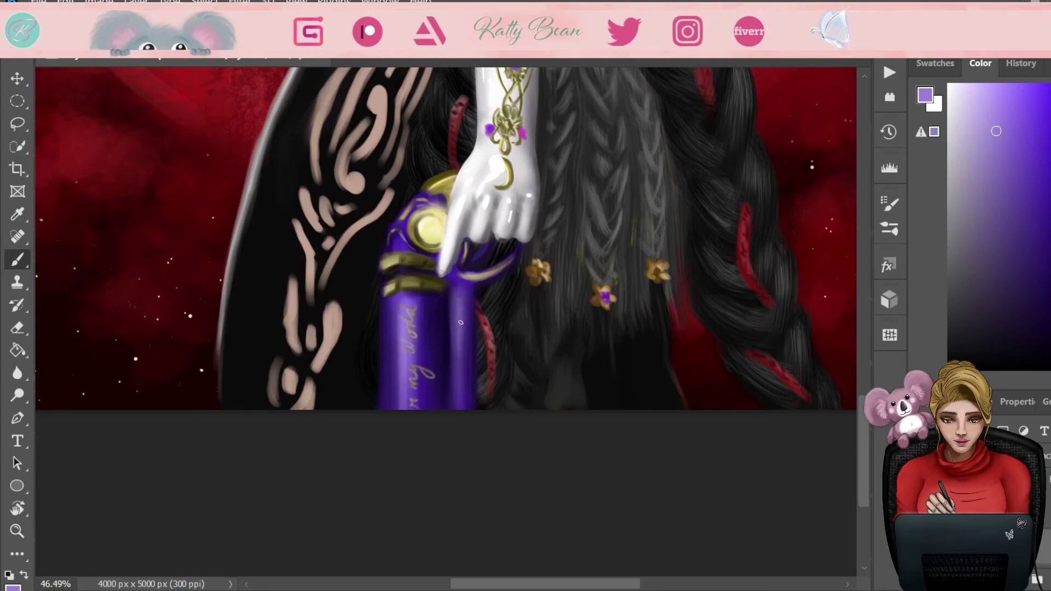
pyautogui.keyDown('alt'); pyautogui.click(462, 329); pyautogui.keyUp('alt')
pyautogui.moveTo(394, 301); pyautogui.dragTo(391, 377)
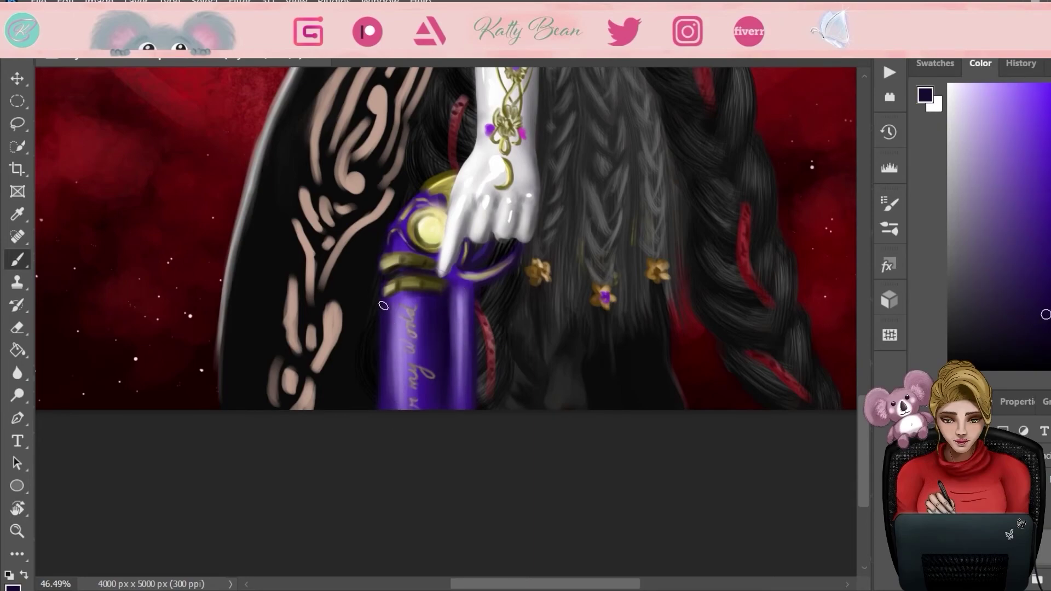
# - Detail the two gold bands with highlights and dark divisions, and paint a gold claw tip on the pointing finger
pyautogui.keyDown('alt'); pyautogui.click(417, 223); pyautogui.keyUp('alt')
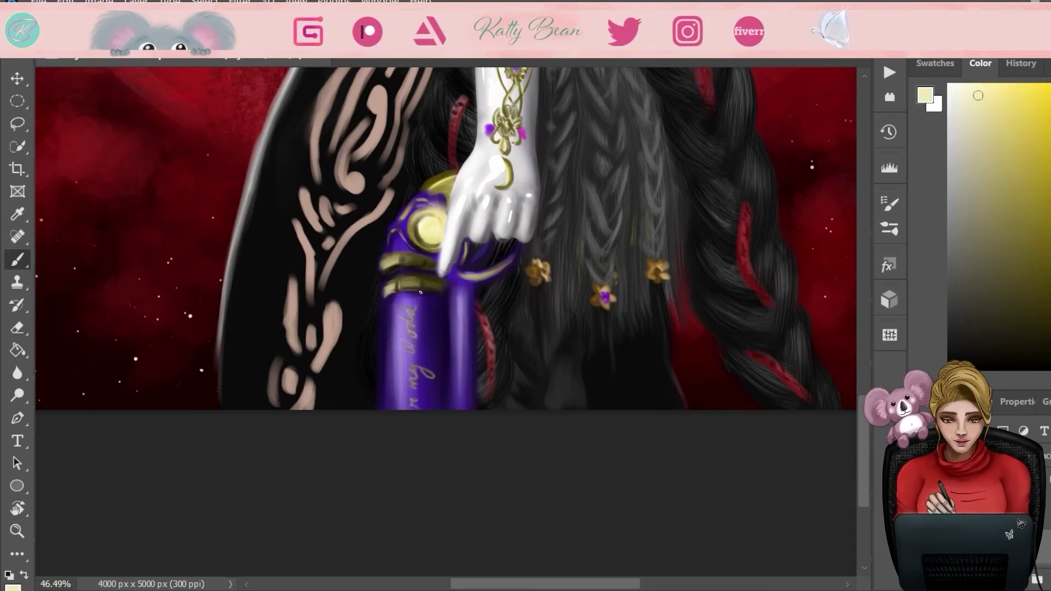
pyautogui.keyDown('alt'); pyautogui.click(390, 256); pyautogui.keyUp('alt')
pyautogui.hotkey('ctrl', '+')
pyautogui.hotkey('ctrl', '+')
pyautogui.keyDown('alt'); pyautogui.click(409, 345); pyautogui.keyUp('alt')
pyautogui.moveTo(417, 329); pyautogui.dragTo(414, 363)
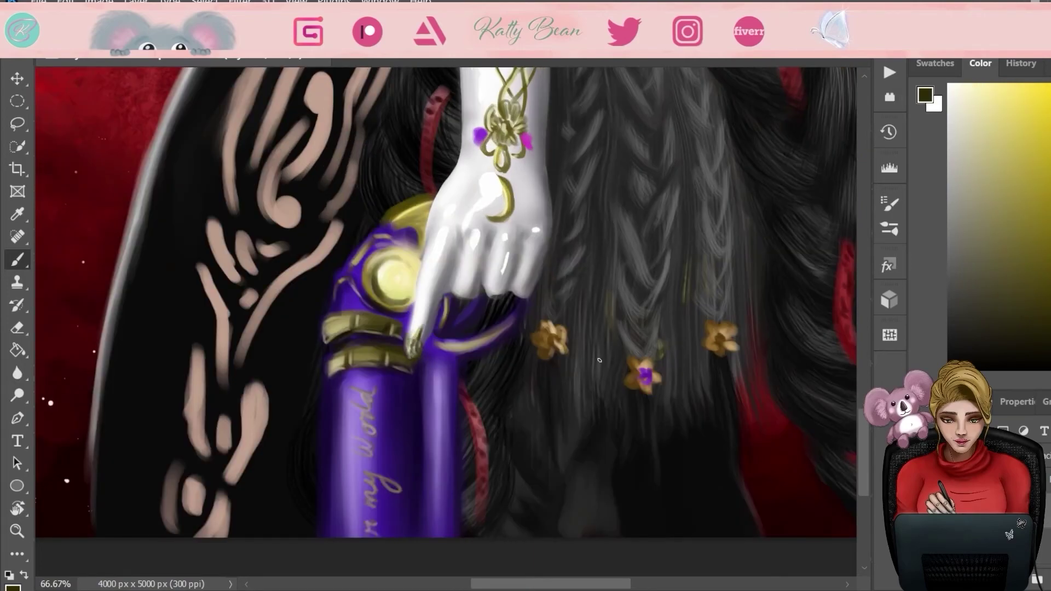
pyautogui.press('e')
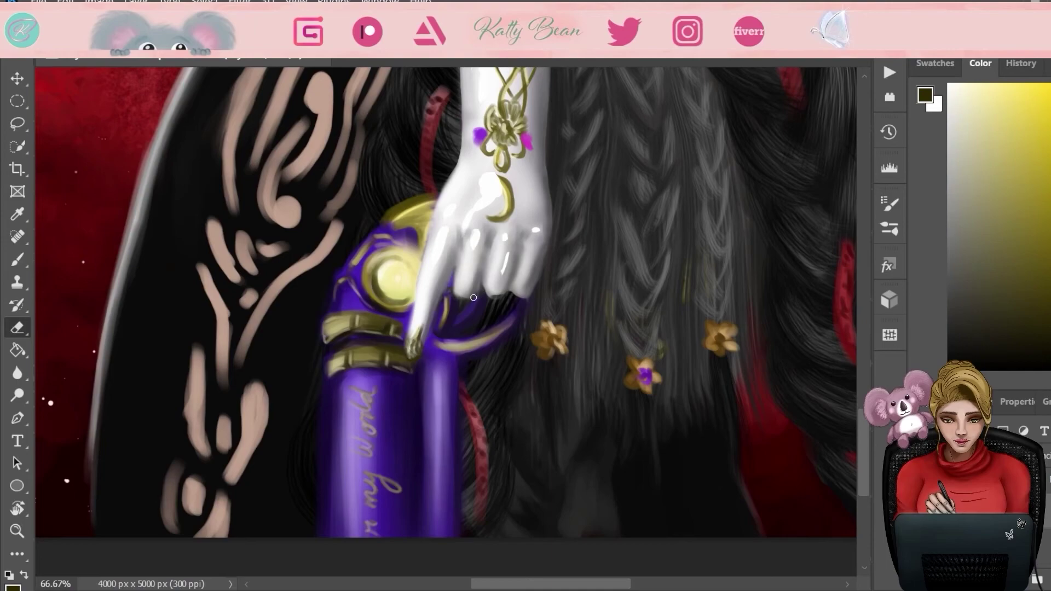
# - Outline the skin-toned cutout pattern on the cape with black brush strokes, sharpening its shapes
pyautogui.scroll(3, 692, 107)
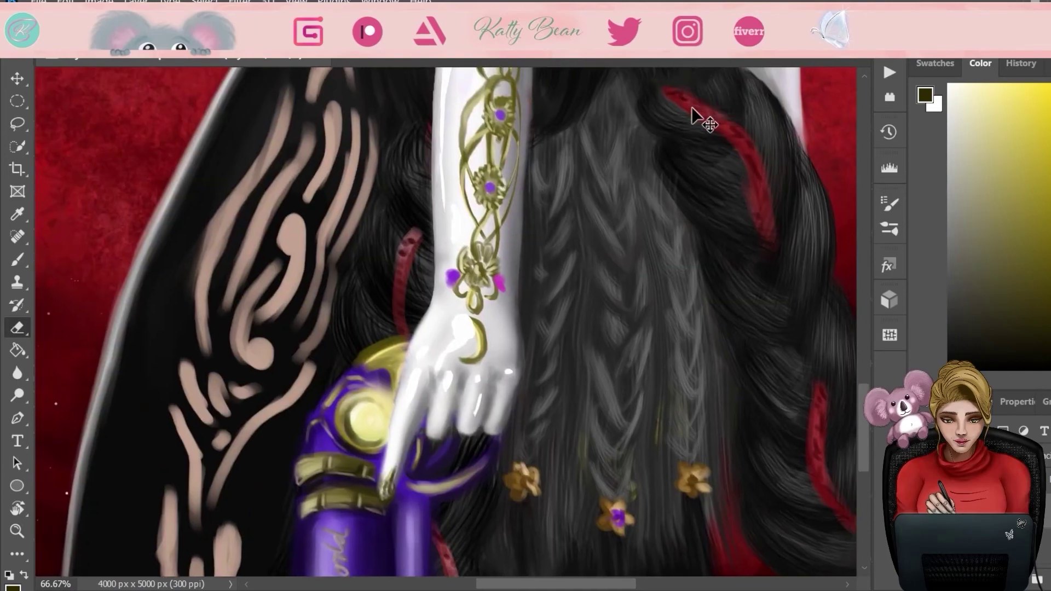
pyautogui.scroll(1, 563, 345)
pyautogui.hscroll(-2, 383, 141)
pyautogui.scroll(-1, 383, 140)
pyautogui.press('d')
pyautogui.press('b')
pyautogui.moveTo(382, 256)
pyautogui.mouseDown()
pyautogui.moveTo(378, 235)
pyautogui.moveTo(383, 307)
pyautogui.moveTo(307, 408)
pyautogui.moveTo(271, 533)
pyautogui.mouseUp()
pyautogui.scroll(-3, 271, 492)
pyautogui.moveTo(383, 246)
pyautogui.mouseDown()
pyautogui.moveTo(306, 372)
pyautogui.moveTo(270, 463)
pyautogui.moveTo(312, 405)
pyautogui.mouseUp()
pyautogui.moveTo(235, 471); pyautogui.dragTo(274, 526)
# - Extend the cape's cutout pattern with additional thin curved strokes in the skin tone
pyautogui.click(935, 63)
pyautogui.click(922, 120)
pyautogui.moveTo(329, 164); pyautogui.dragTo(340, 213)
pyautogui.moveTo(279, 307); pyautogui.dragTo(318, 377)
pyautogui.moveTo(383, 136); pyautogui.dragTo(363, 221)
pyautogui.moveTo(260, 377)
pyautogui.mouseDown()
pyautogui.moveTo(268, 307)
pyautogui.moveTo(307, 306)
pyautogui.mouseUp()
pyautogui.moveTo(273, 429); pyautogui.dragTo(284, 395)
pyautogui.moveTo(240, 525); pyautogui.dragTo(232, 468)
pyautogui.moveTo(257, 493); pyautogui.dragTo(266, 473)
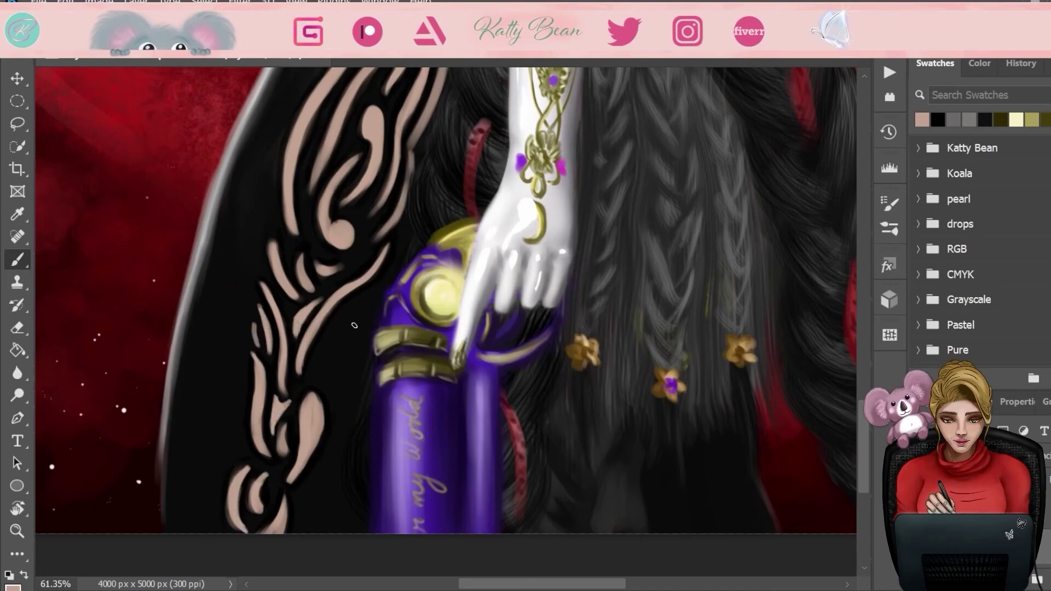
# - Refine the cape's cutout shapes with black strokes that taper their ends and separate the swirls
pyautogui.scroll(3, 661, 113)
pyautogui.click(937, 119)
pyautogui.moveTo(369, 224); pyautogui.dragTo(375, 358)
pyautogui.moveTo(338, 350); pyautogui.dragTo(338, 425)
pyautogui.moveTo(420, 235); pyautogui.dragTo(419, 295)
pyautogui.moveTo(343, 462); pyautogui.dragTo(344, 501)
pyautogui.moveTo(257, 539); pyautogui.dragTo(257, 574)
pyautogui.moveTo(306, 285); pyautogui.dragTo(323, 342)
pyautogui.moveTo(342, 257)
pyautogui.mouseDown()
pyautogui.moveTo(347, 179)
pyautogui.moveTo(328, 252)
pyautogui.mouseUp()
pyautogui.moveTo(274, 397)
pyautogui.mouseDown()
pyautogui.moveTo(272, 324)
pyautogui.moveTo(219, 548)
pyautogui.mouseUp()
pyautogui.scroll(-1, 373, 191)
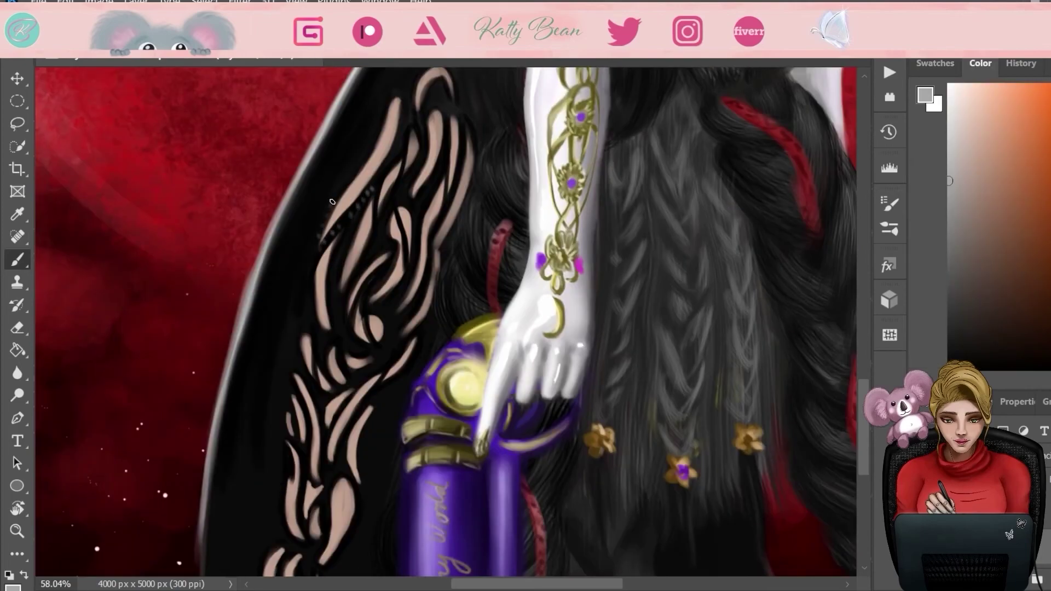
# - Paint rows of small beads with light grey highlights along the outlines of the cape's cutout pattern
pyautogui.scroll(4, 349, 285)
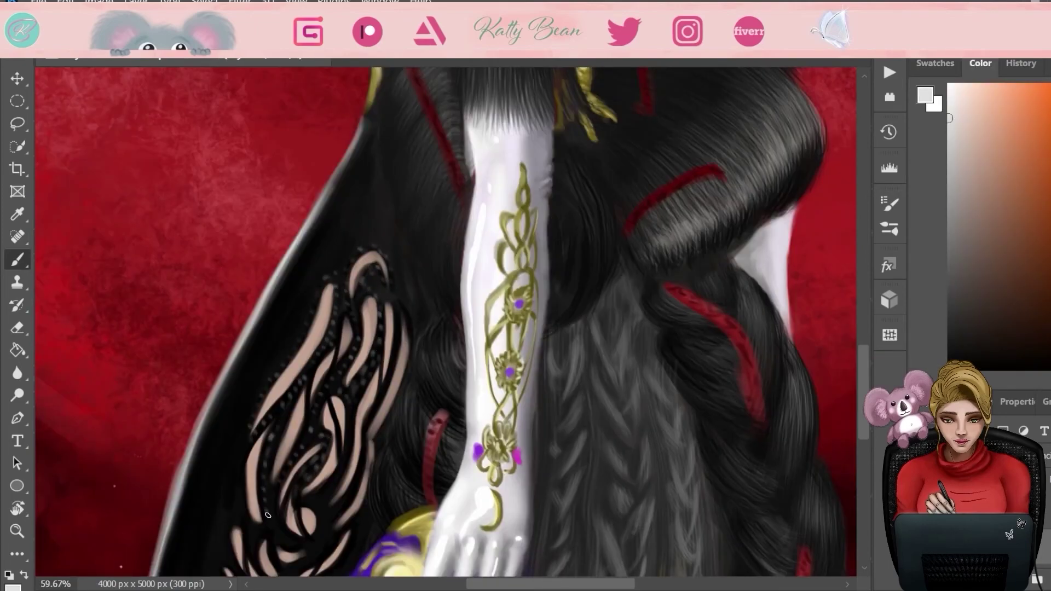
pyautogui.scroll(-4, 395, 168)
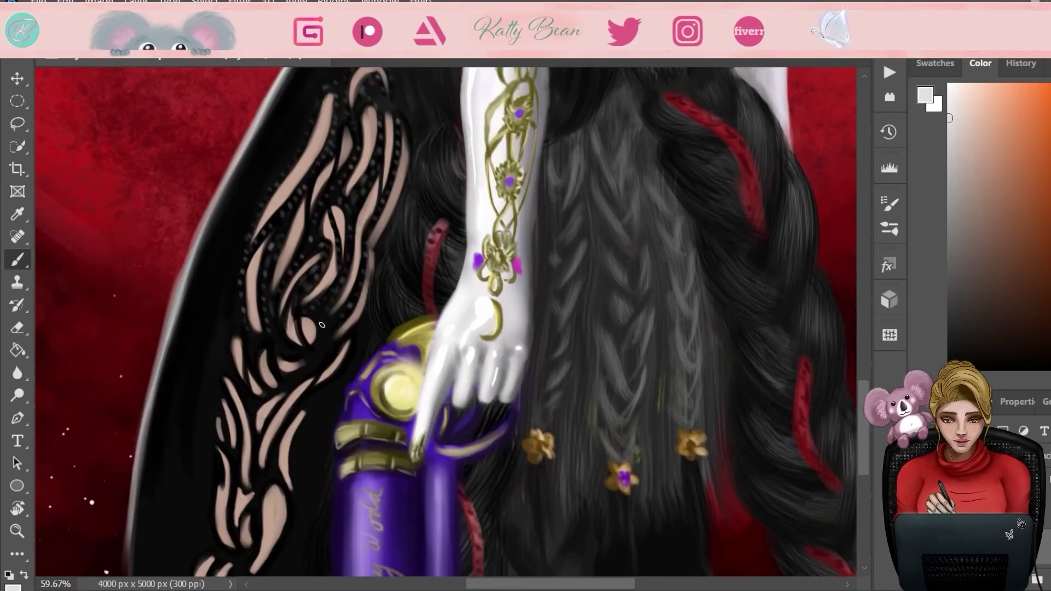
pyautogui.hscroll(-3, 277, 478)
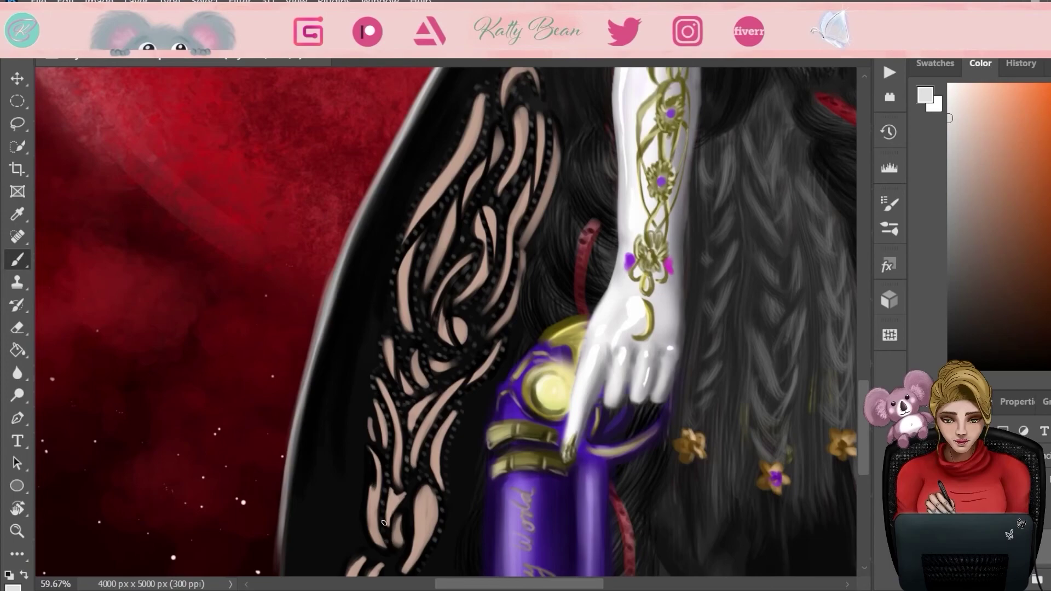
pyautogui.scroll(-4, 389, 565)
pyautogui.hscroll(-2, 389, 565)
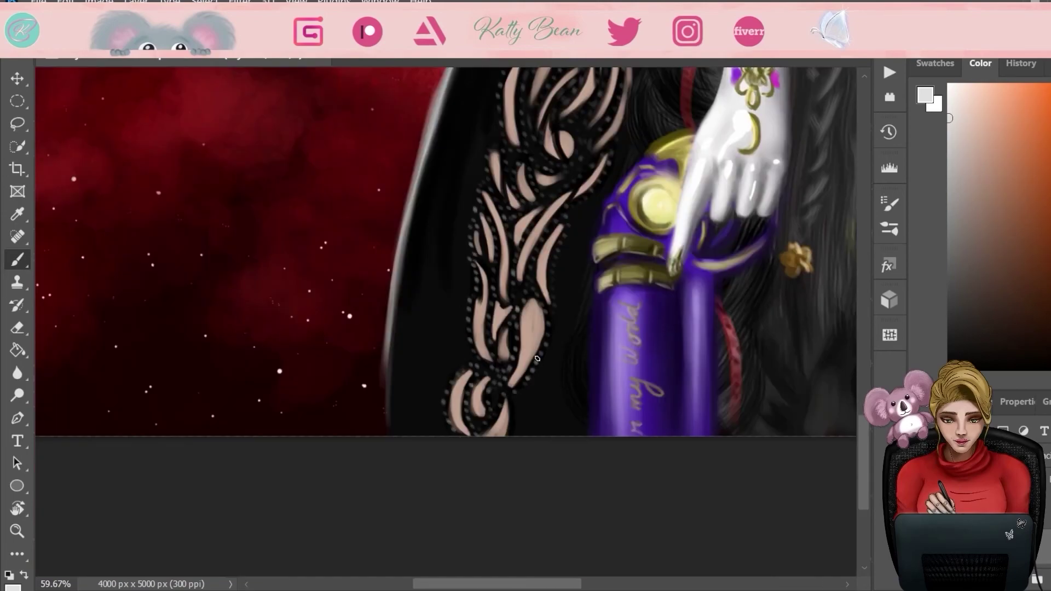
pyautogui.moveTo(574, 401); pyautogui.dragTo(540, 303)
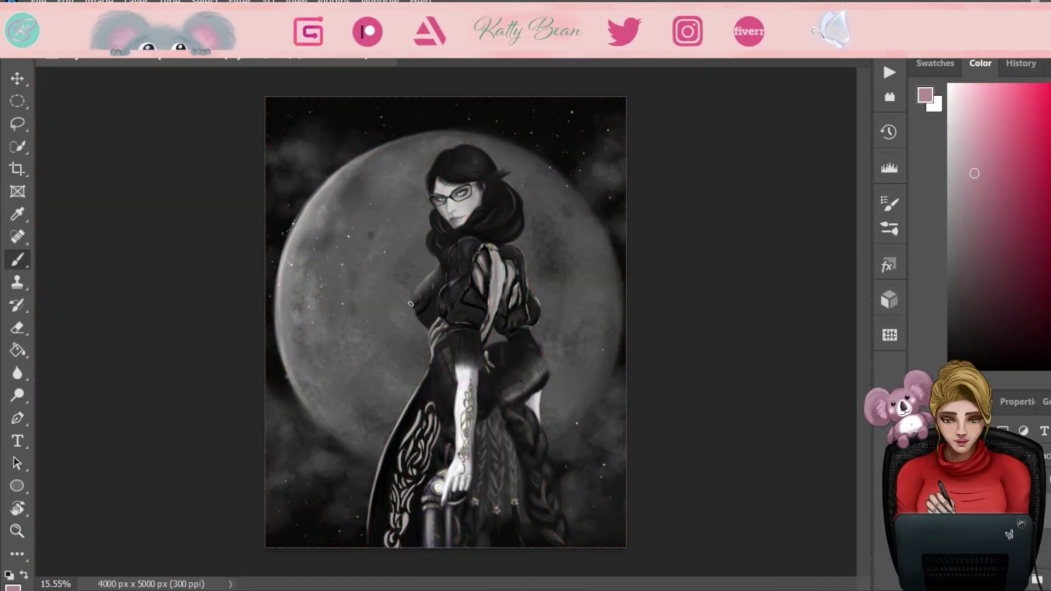
# - Paint soft pink rim light along the edges of the chest, sleeves and hair in the greyscale view
pyautogui.scroll(3, 421, 280)
pyautogui.keyDown('alt'); pyautogui.click(396, 299); pyautogui.keyUp('alt')
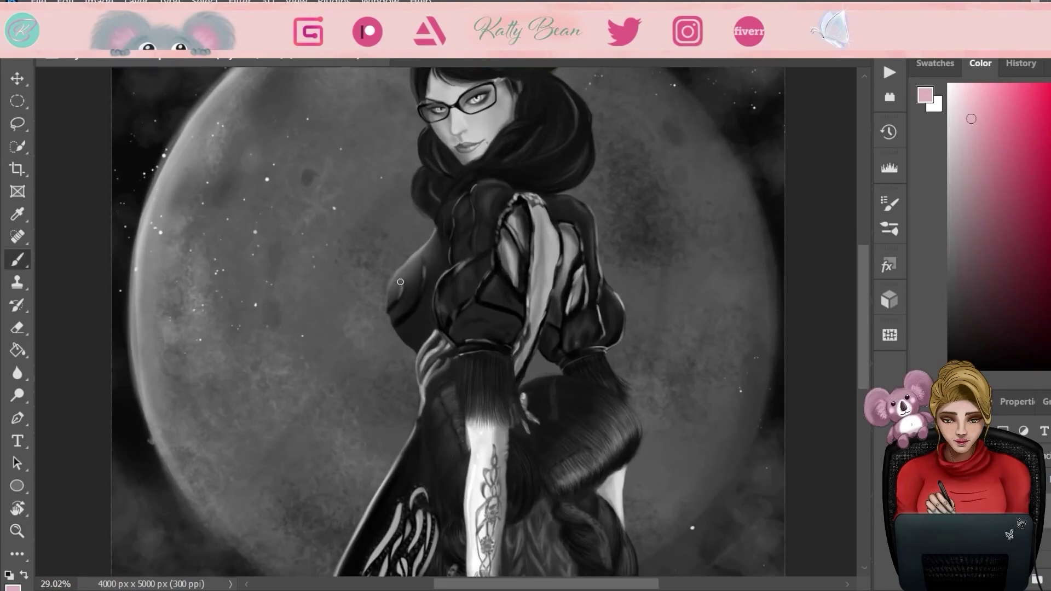
pyautogui.press('e')
pyautogui.scroll(3, 446, 182)
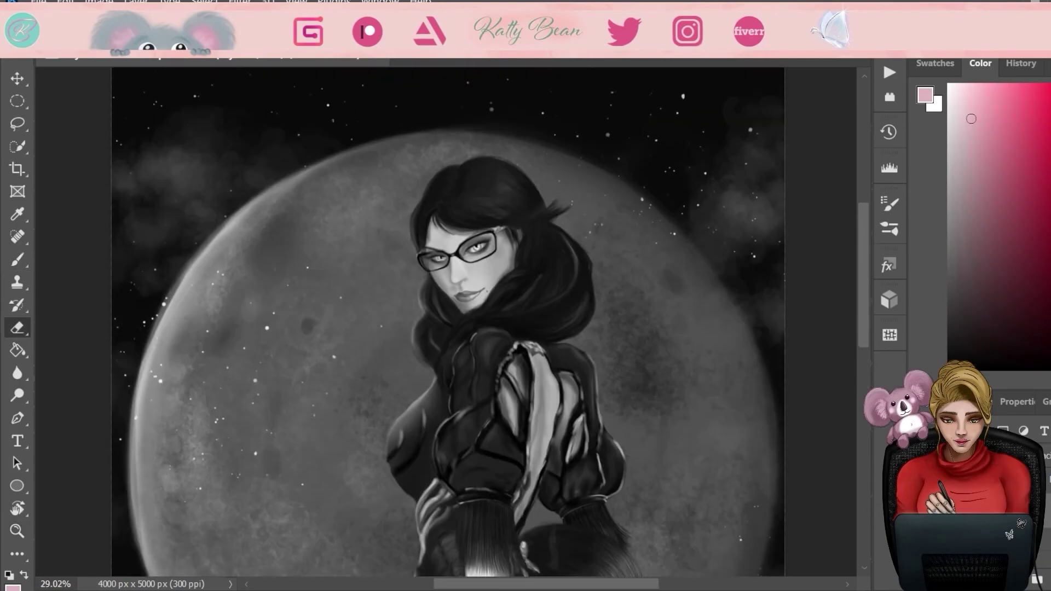
pyautogui.press('b')
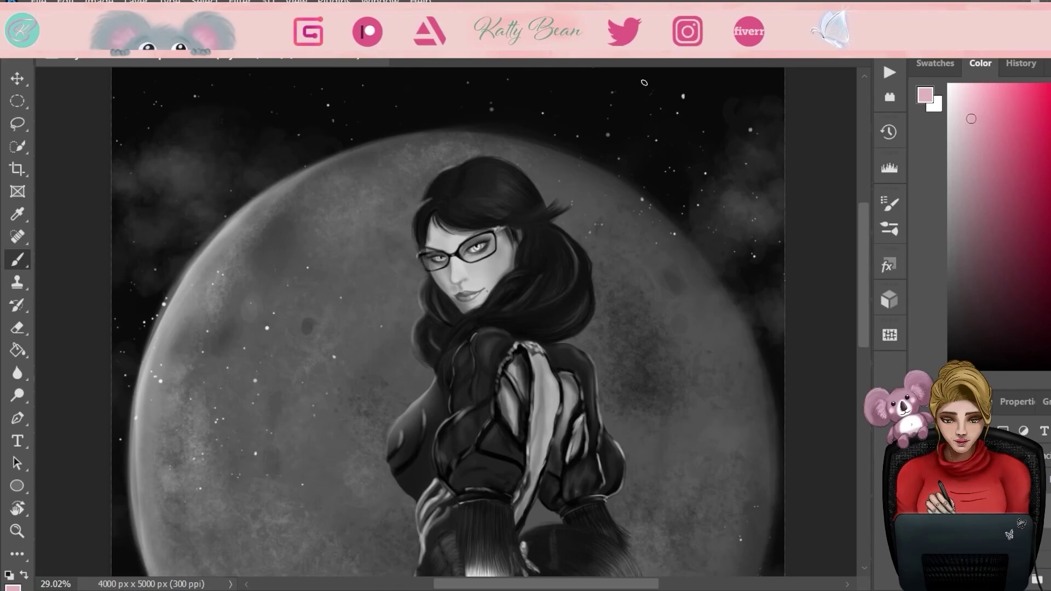
pyautogui.click(999, 124)
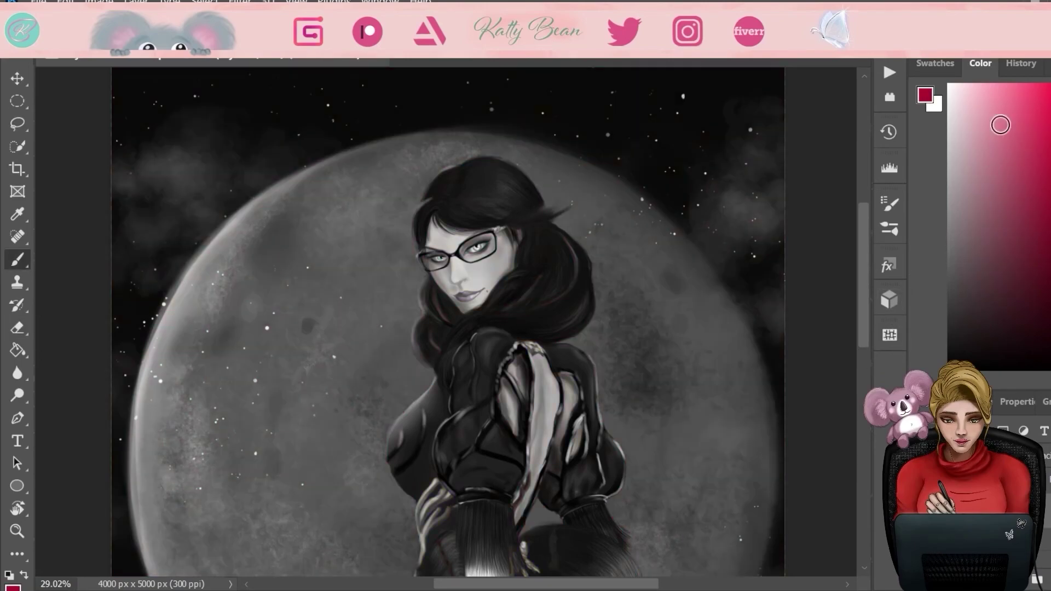
pyautogui.click(979, 102)
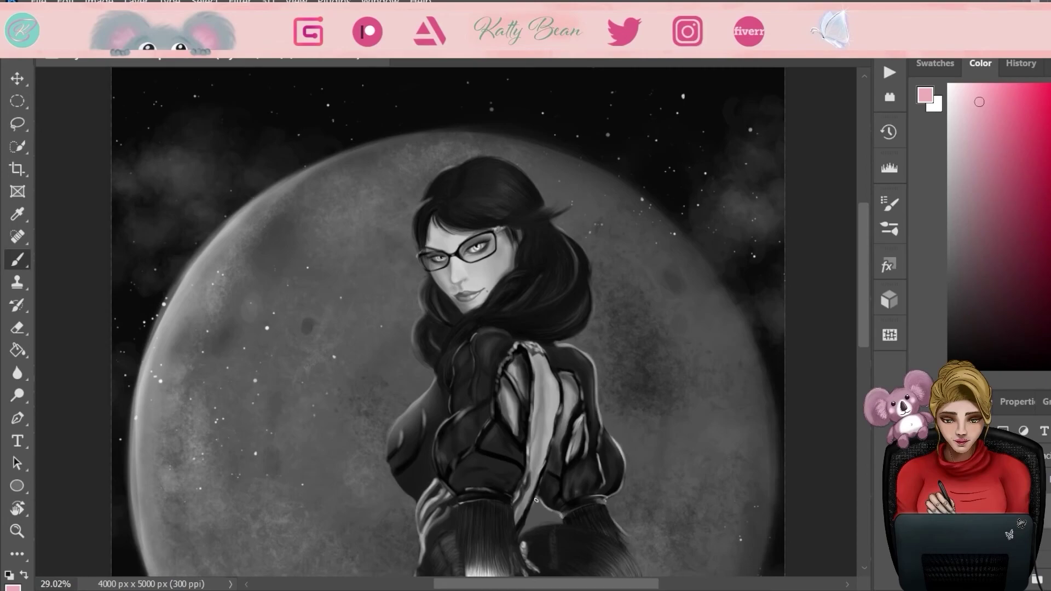
# - Add pink rim light around the cuffs, hips and large braid, softening the strokes with the Eraser
pyautogui.scroll(-6, 541, 524)
pyautogui.keyDown('alt'); pyautogui.click(622, 378); pyautogui.keyUp('alt')
pyautogui.keyDown('alt'); pyautogui.click(630, 408); pyautogui.keyUp('alt')
pyautogui.press('e')
pyautogui.press('b')
pyautogui.keyDown('alt'); pyautogui.click(453, 130); pyautogui.keyUp('alt')
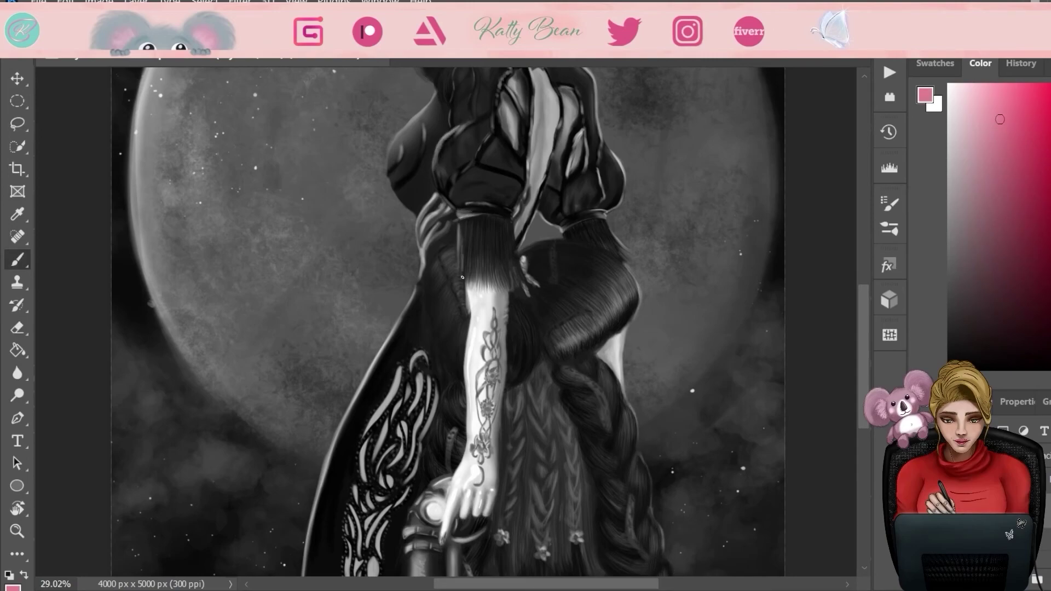
pyautogui.press('e')
pyautogui.moveTo(612, 496); pyautogui.dragTo(628, 403)
pyautogui.press('b')
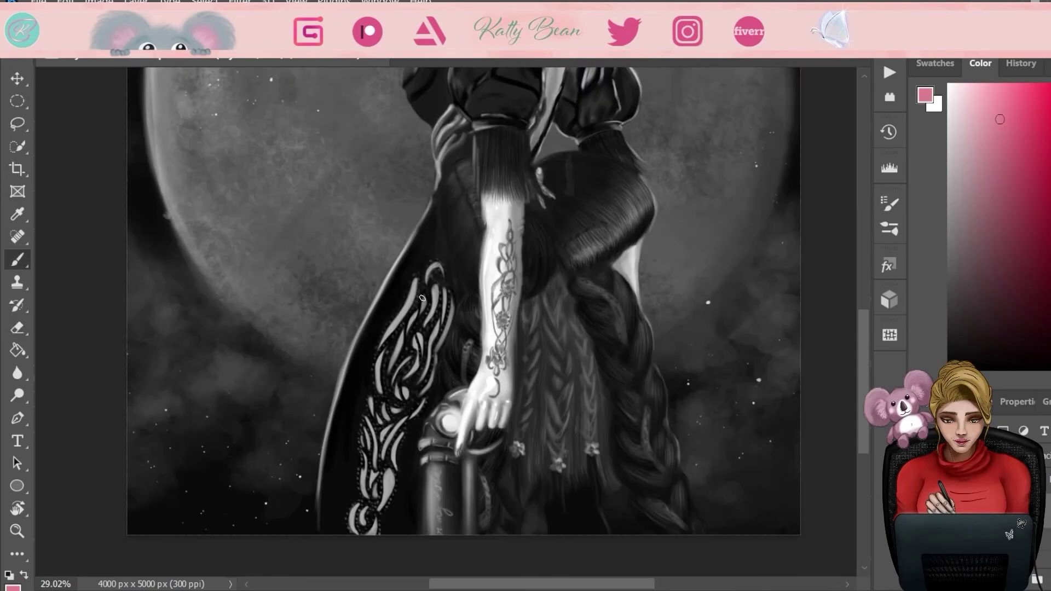
# - Paint pink rim light down the cape's outer edge, clean it up and return the view to full color
pyautogui.moveTo(356, 331); pyautogui.dragTo(324, 531)
pyautogui.press('e')
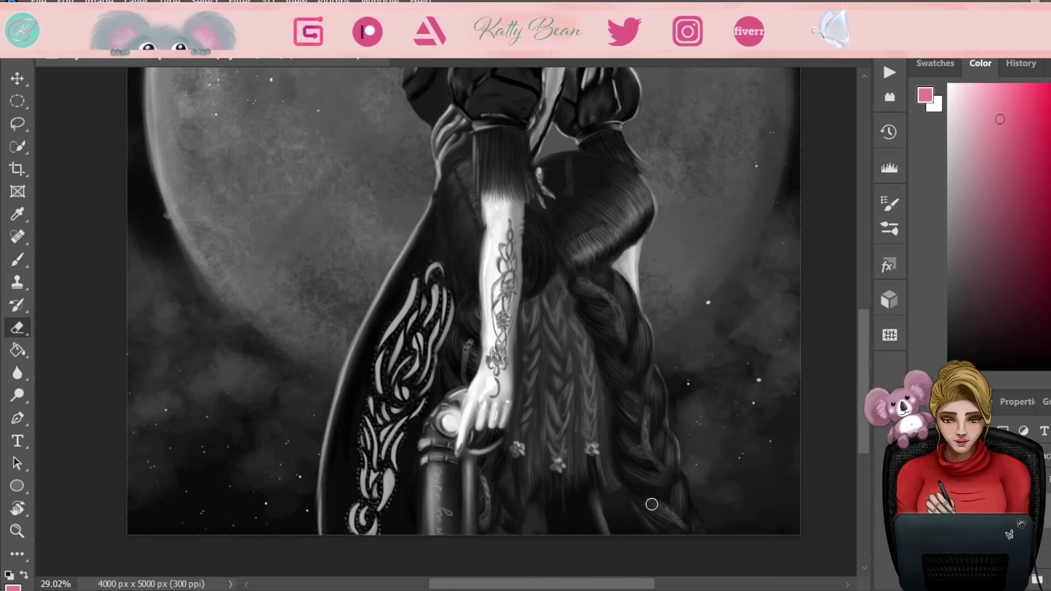
pyautogui.hotkey('ctrl', 'y')
pyautogui.press('z')
pyautogui.scroll(-5, 643, 319)
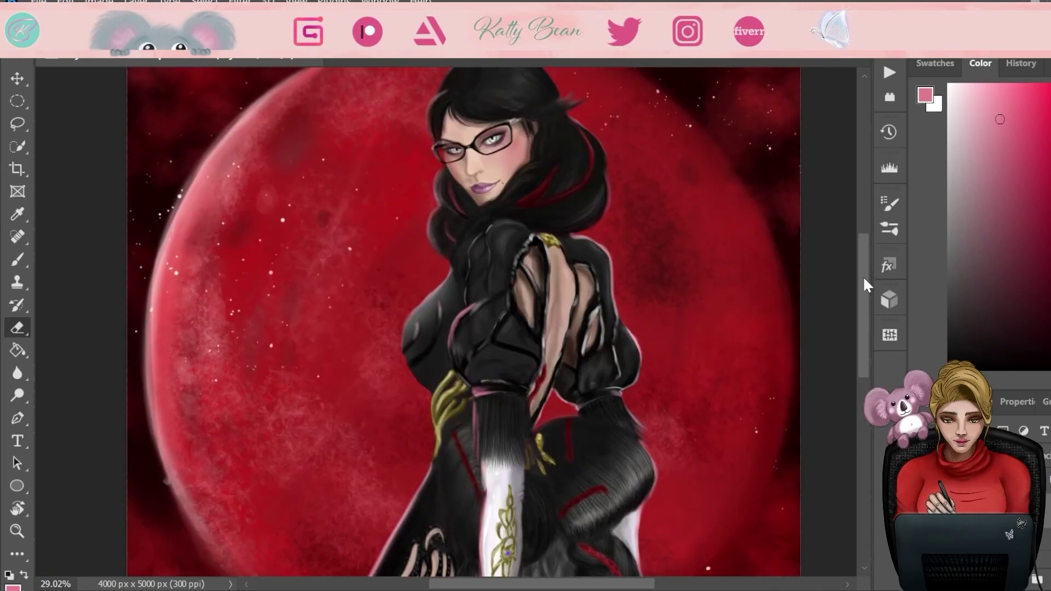
# - Add a dark gradient fill layer over the moon background behind the figure
pyautogui.click(1045, 91)
pyautogui.click(962, 156)
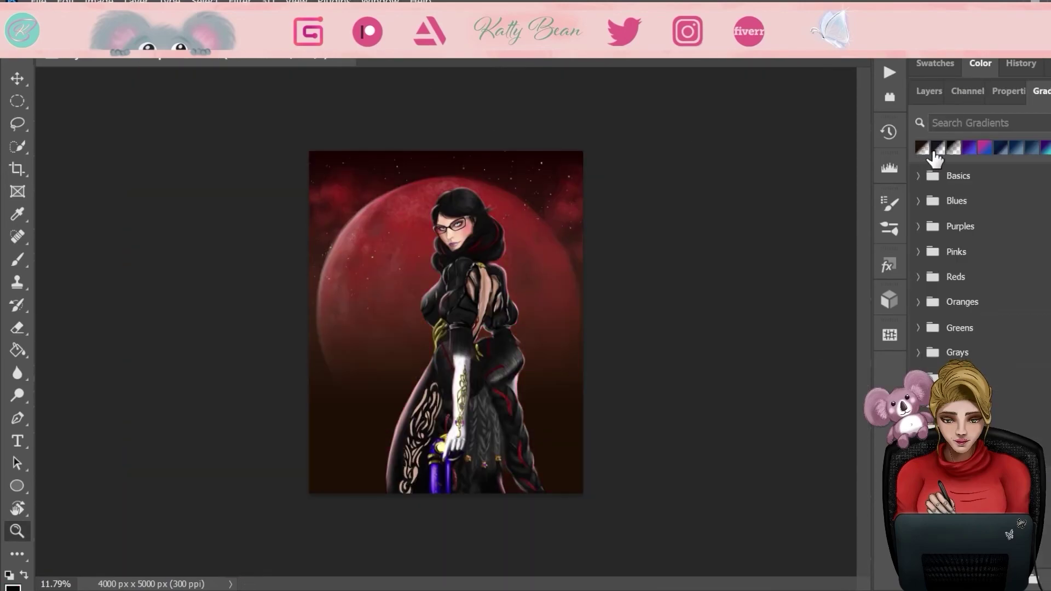
pyautogui.click(928, 90)
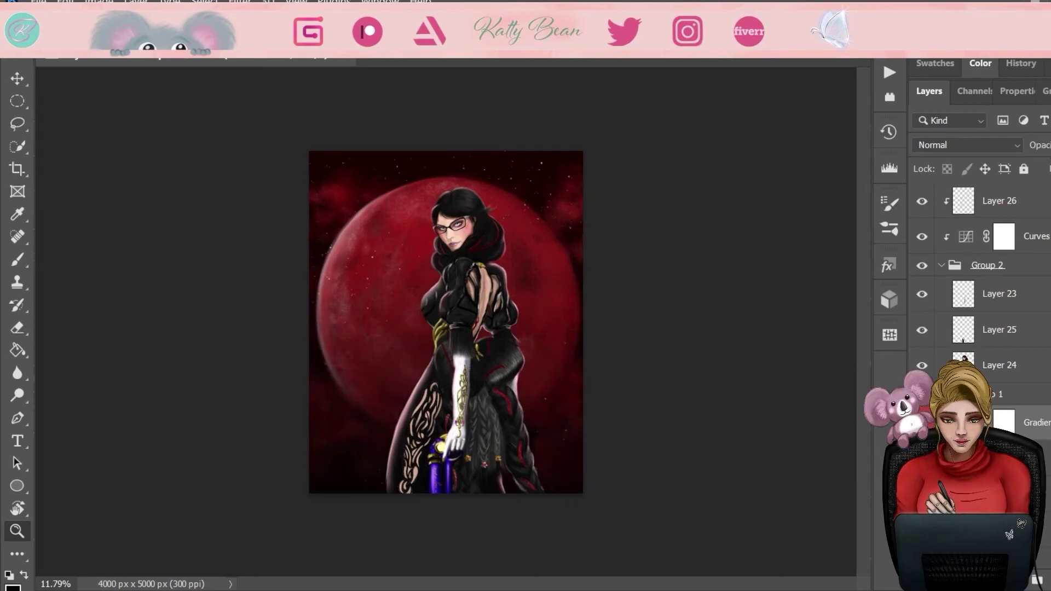
# - Add a Hue/Saturation adjustment above the figure's Layer 24 and slightly lower its lightness
pyautogui.hotkey('ctrl', '+')
pyautogui.moveTo(1003, 284); pyautogui.dragTo(997, 285)
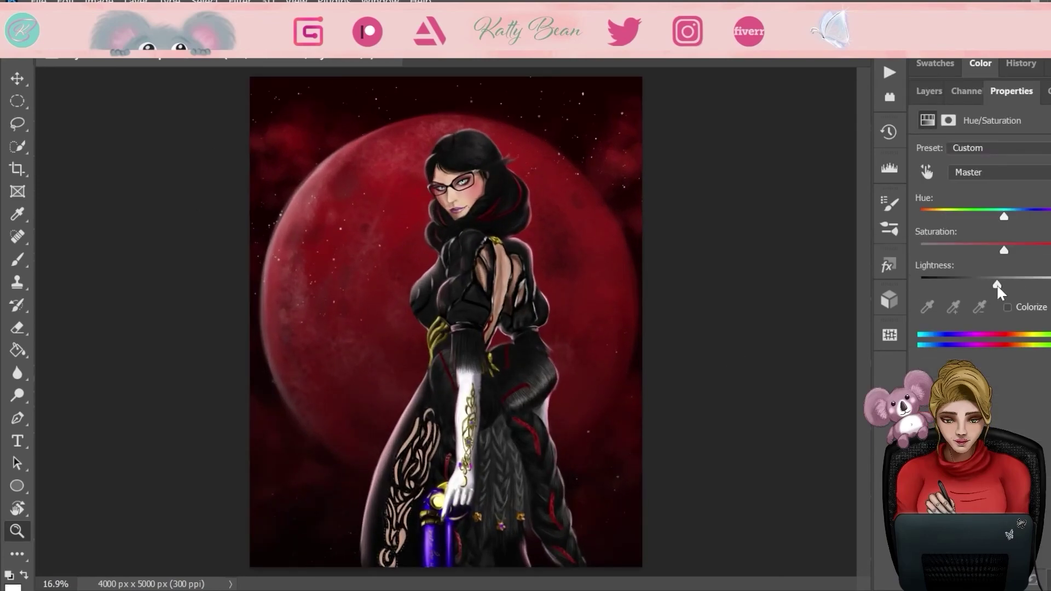
pyautogui.press('F7')
# - Touch up the soft pink rim light on Layer 26 with the Brush and Eraser, and save the document
pyautogui.click(1013, 201)
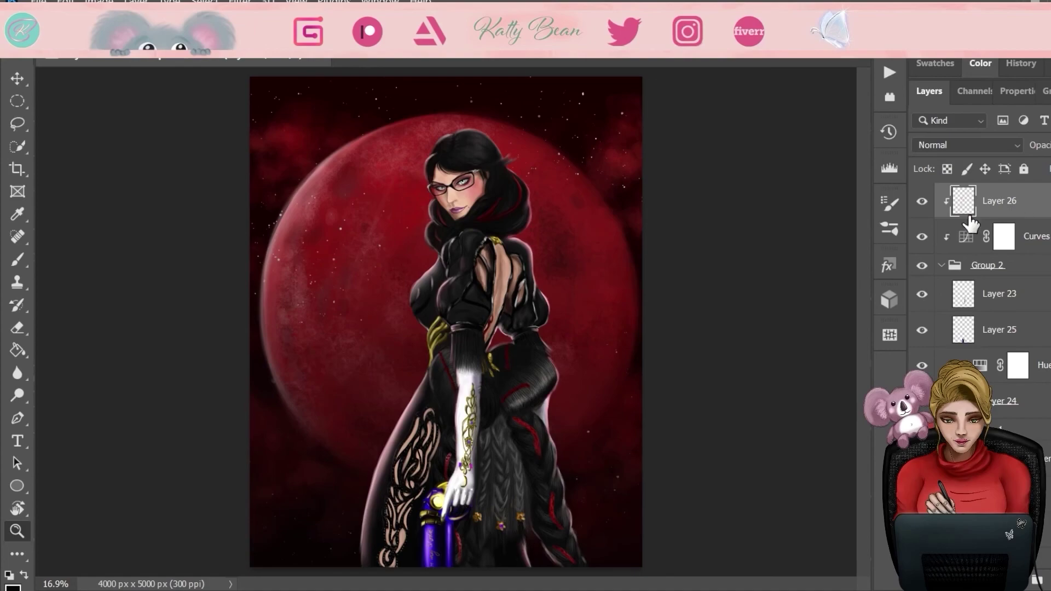
pyautogui.click(528, 533)
pyautogui.press('b')
pyautogui.press('F6')
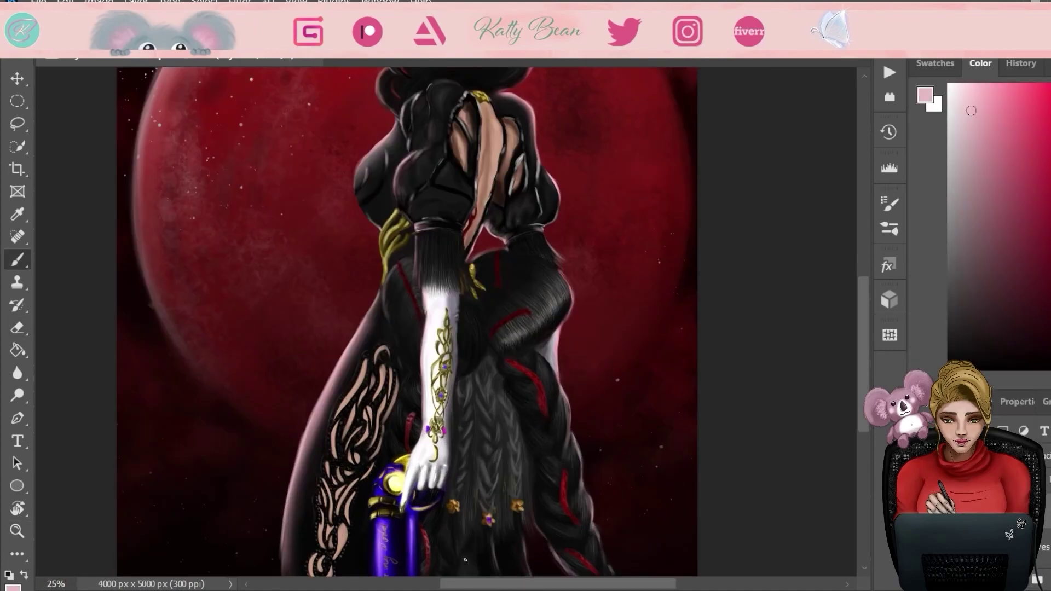
pyautogui.press('e')
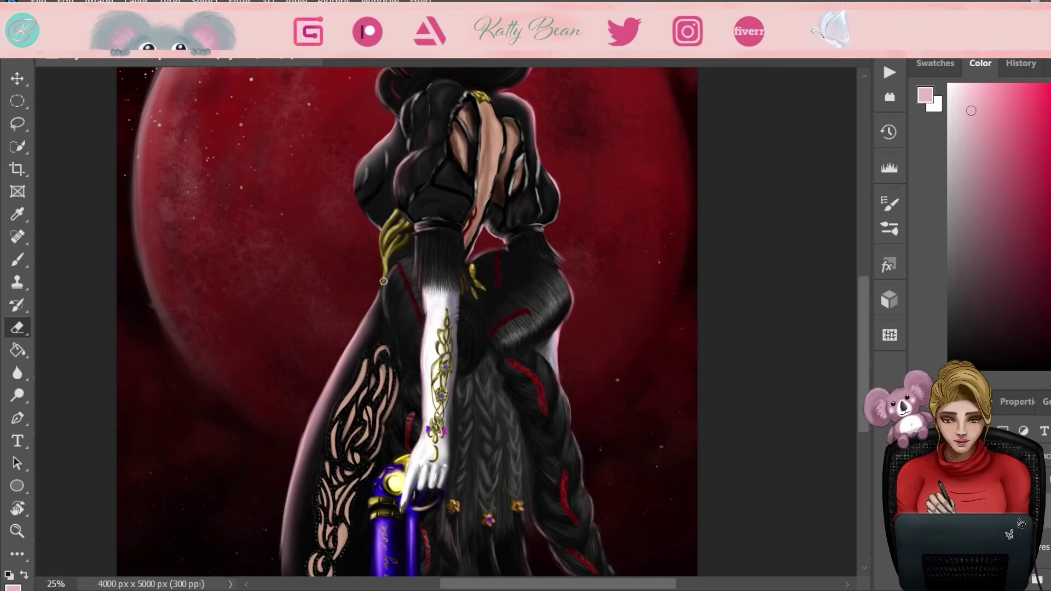
pyautogui.scroll(-4, 487, 411)
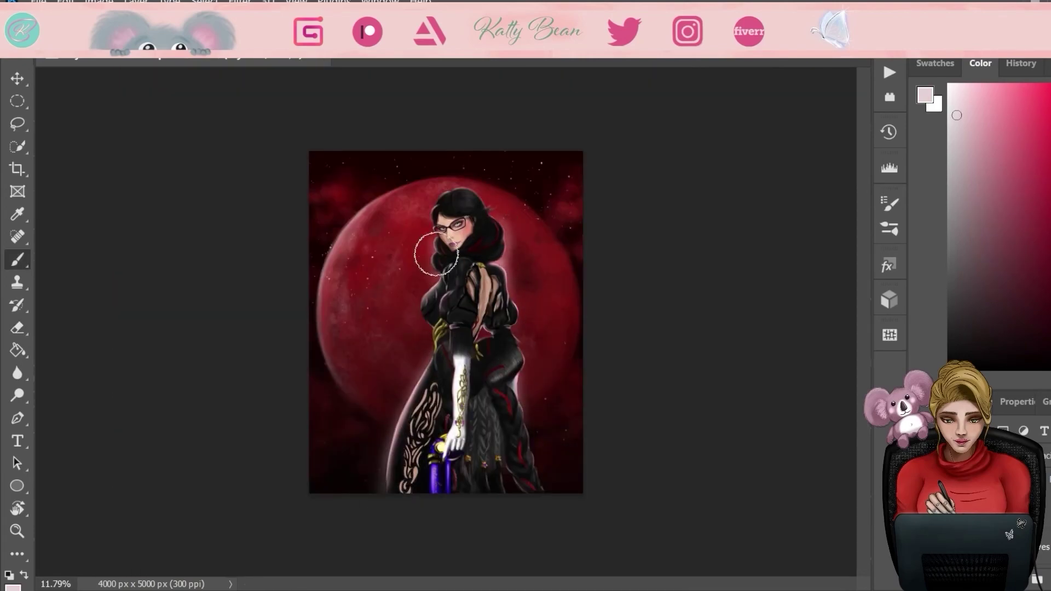
pyautogui.hotkey('ctrl', 's')
# - Fit the signature logo into the artwork's lower-right corner and recolor it with a clipped color fill sampled from the painting
pyautogui.press('h')
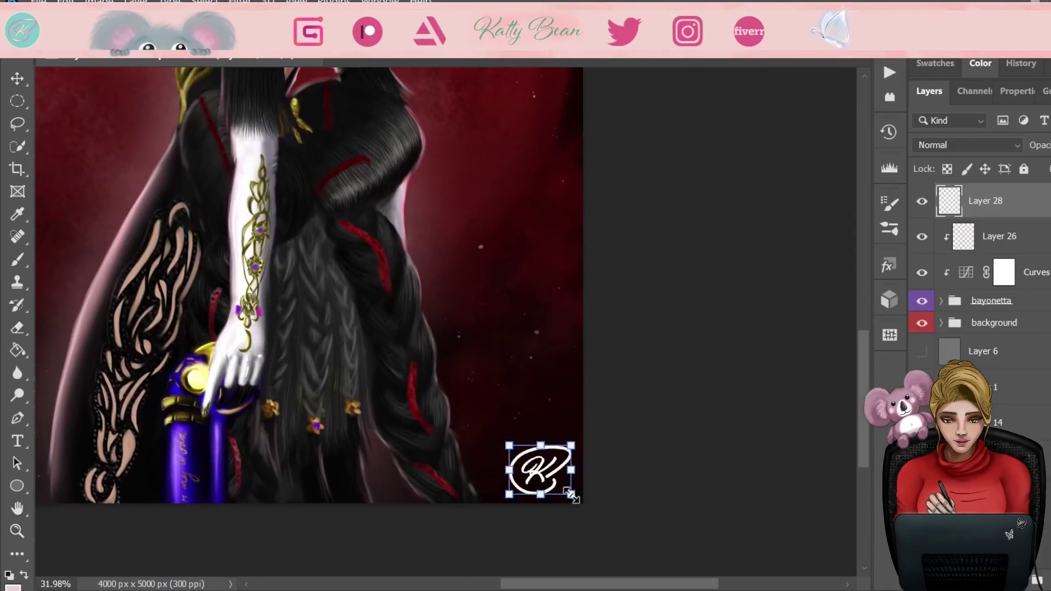
pyautogui.press('Return')
pyautogui.click(154, 107)
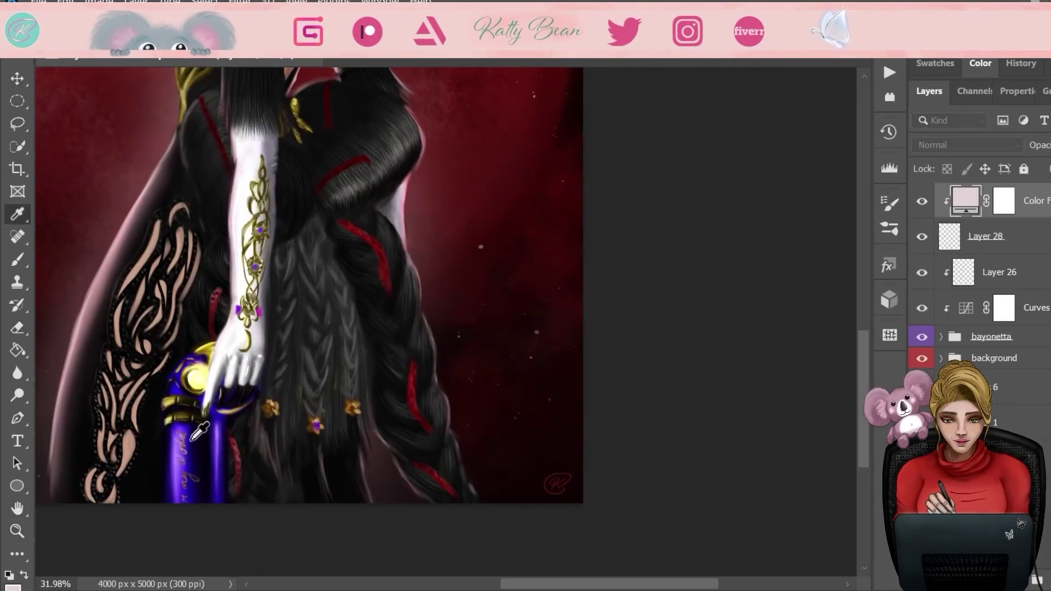